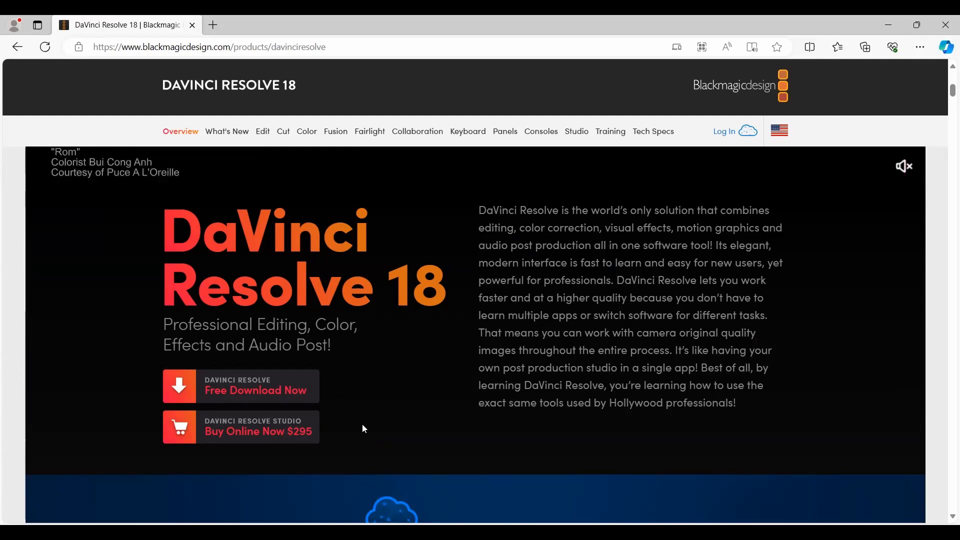
Step: Choose the free DaVinci Resolve 18.6 download for Windows
click(263, 391)
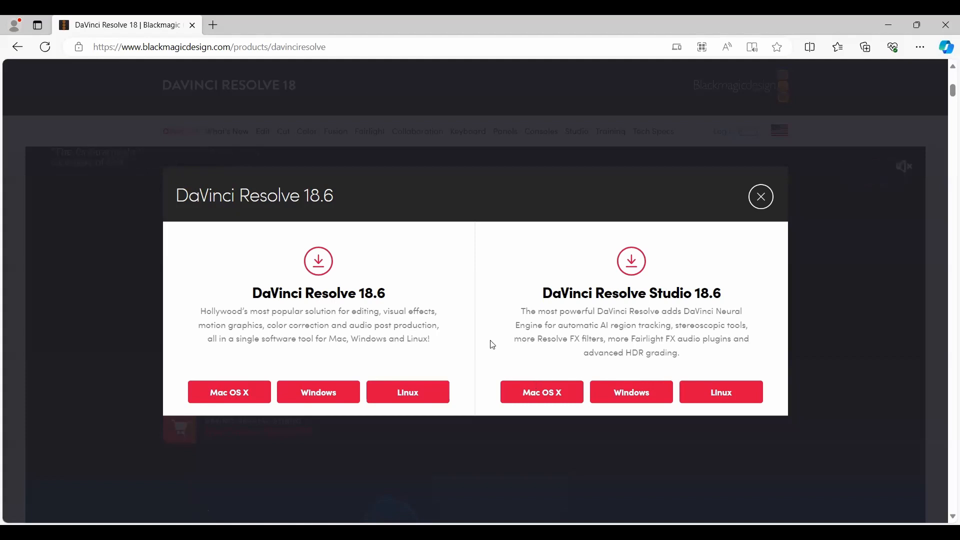
drag(253, 293, 387, 292)
click(398, 348)
click(372, 345)
click(316, 395)
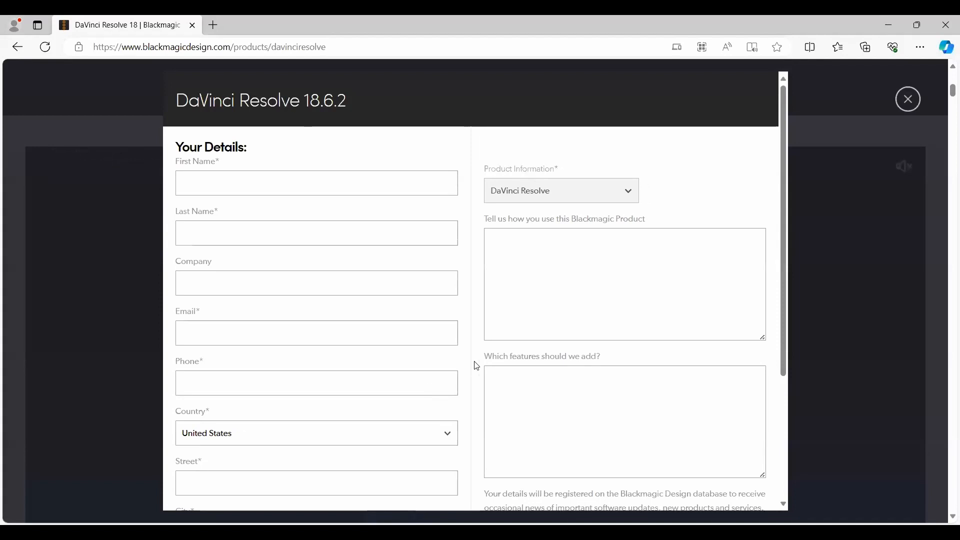
Step: Examine the download registration form from the personal details fields down to the registration option
scroll(478, 367, down, 2)
scroll(477, 366, up, 2)
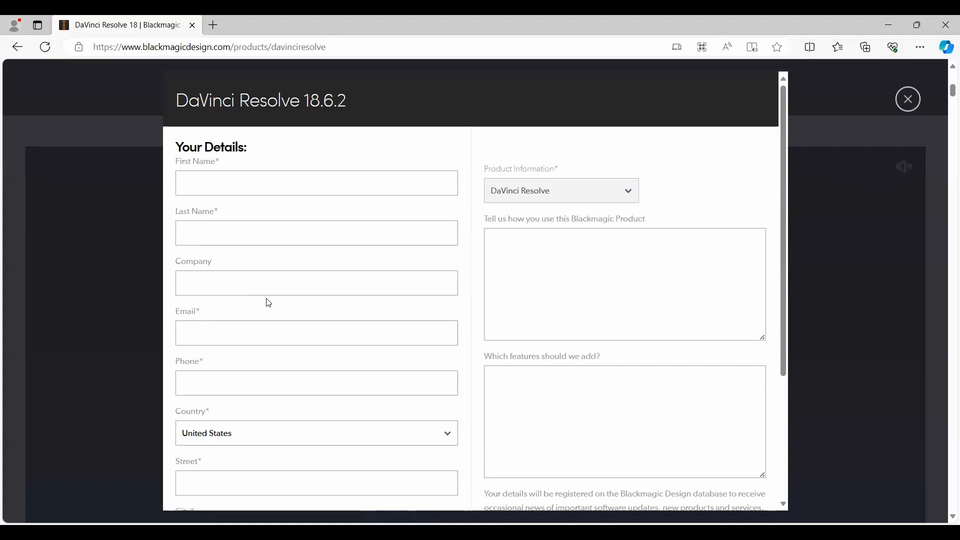
scroll(215, 257, down, 3)
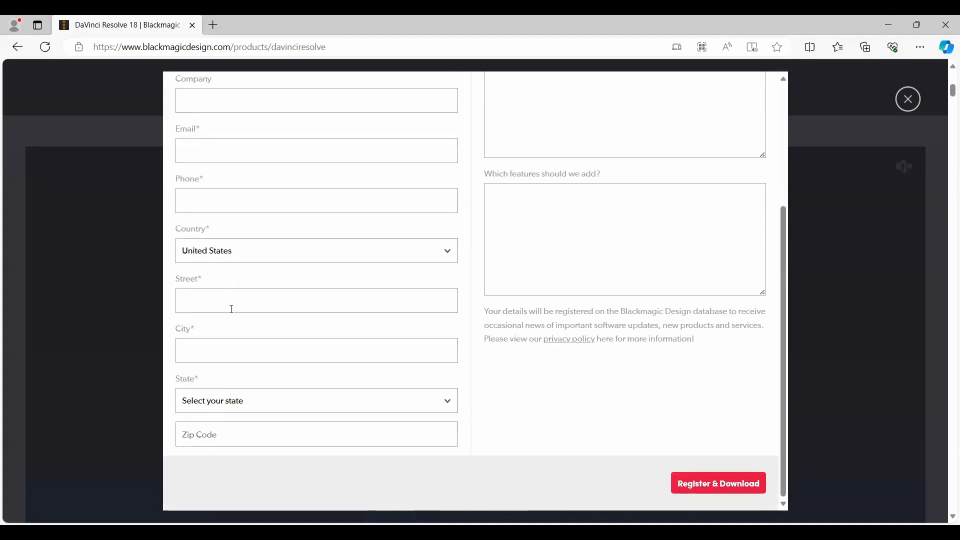
scroll(479, 378, up, 3)
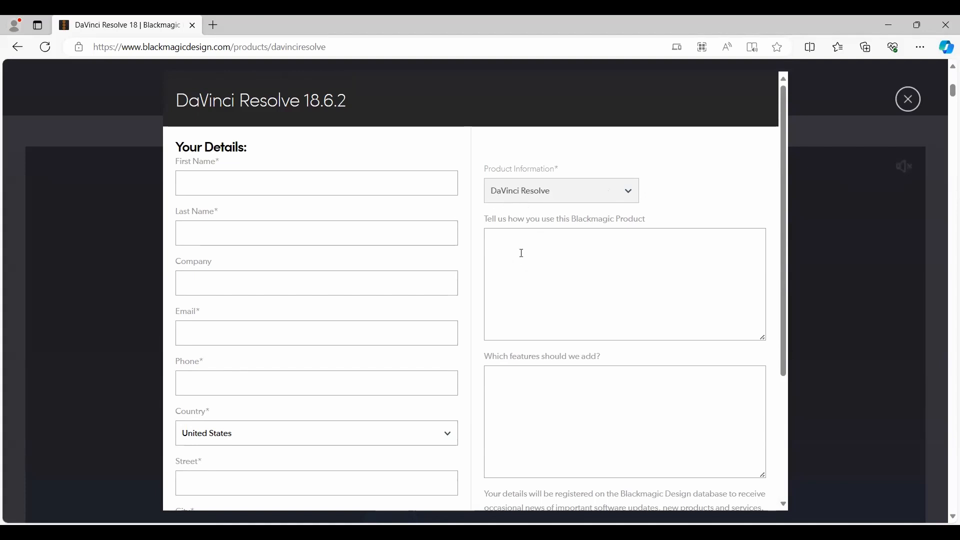
scroll(550, 310, down, 4)
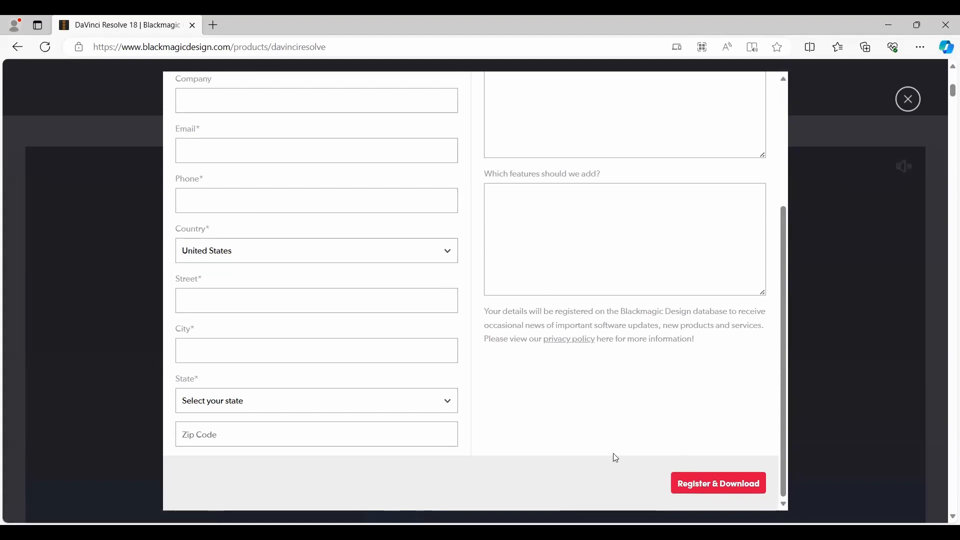
scroll(493, 421, up, 3)
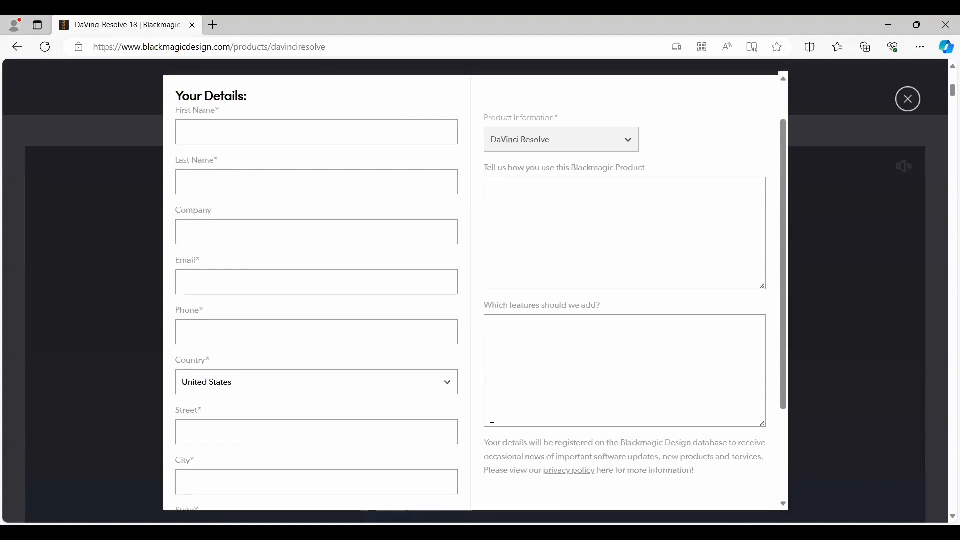
scroll(540, 437, down, 3)
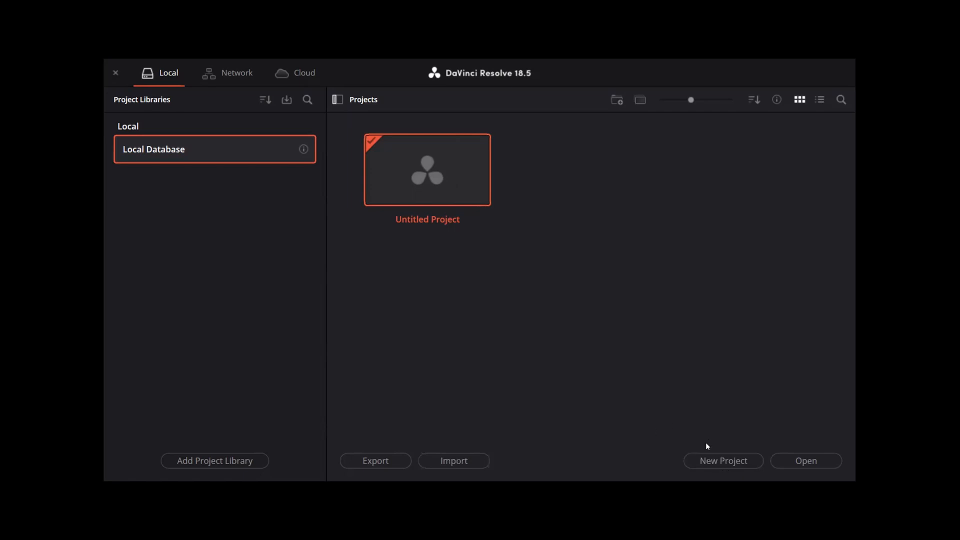
Step: Switch to DaVinci Resolve and create a new project named "Tutorial" in the local database
right_click(546, 200)
click(756, 423)
click(717, 465)
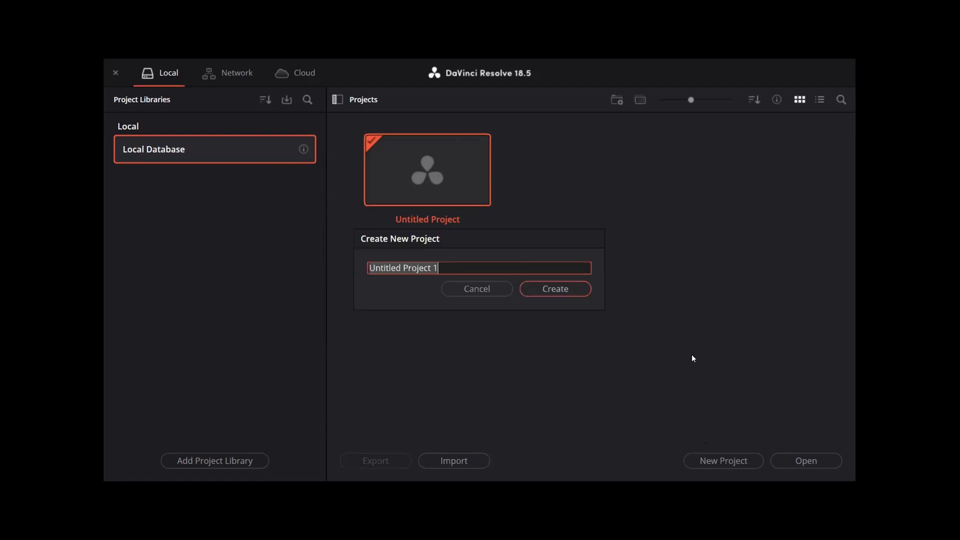
text(Tutori)
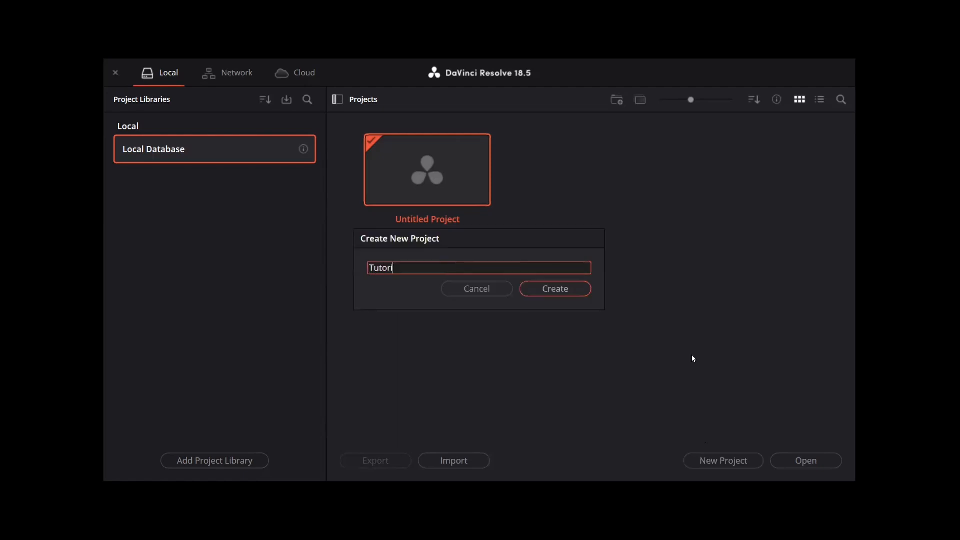
text(al)
key(Return)
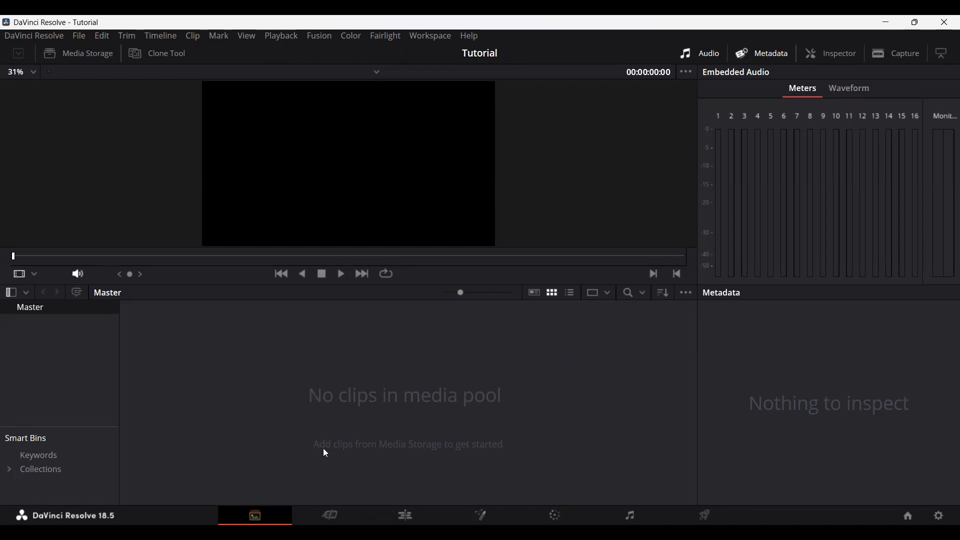
Step: View the Cut, Edit, Fusion, Color, Fairlight and Deliver pages in turn, and return to the Media page
click(330, 516)
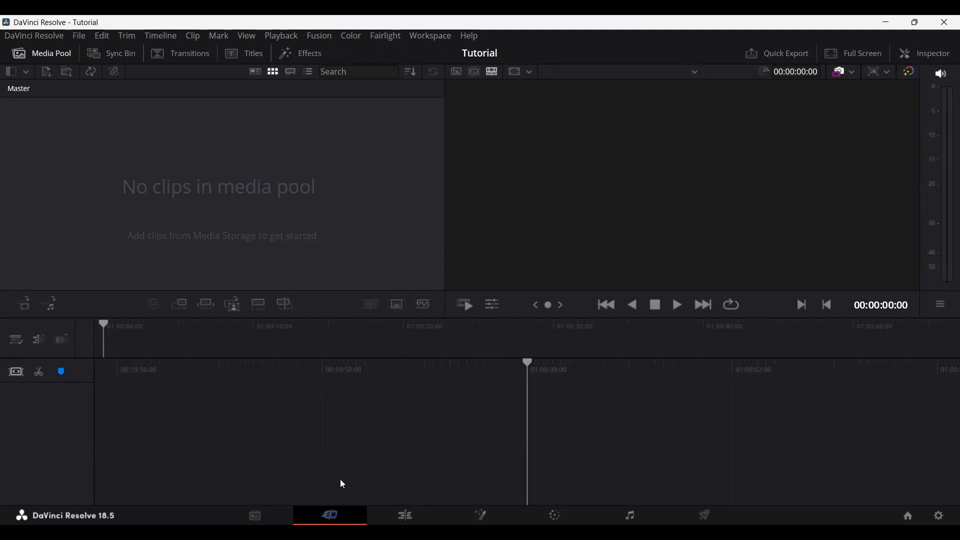
click(405, 515)
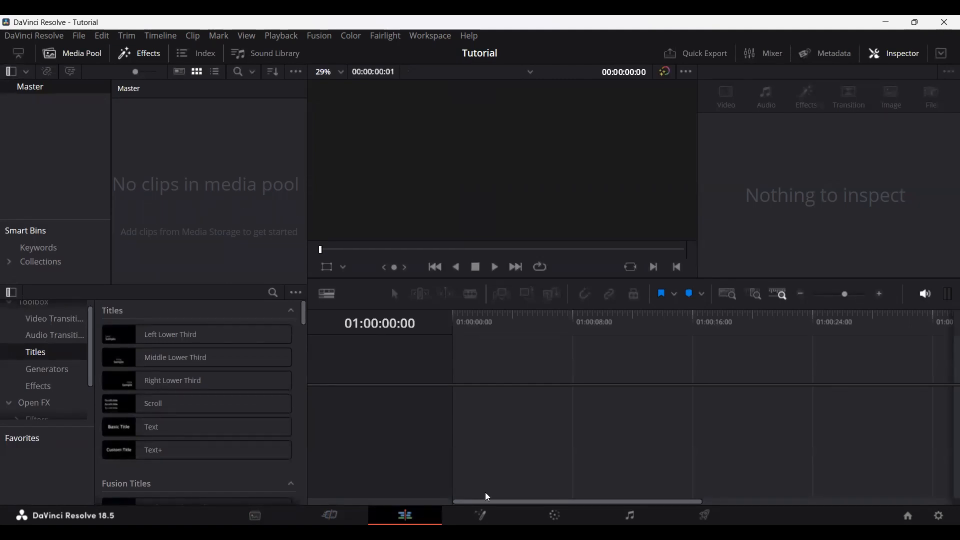
click(481, 516)
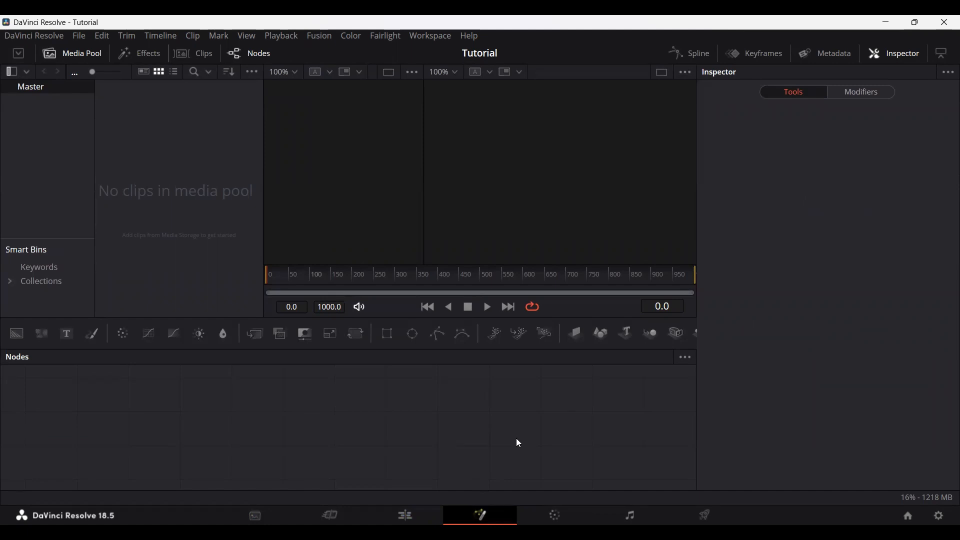
click(555, 516)
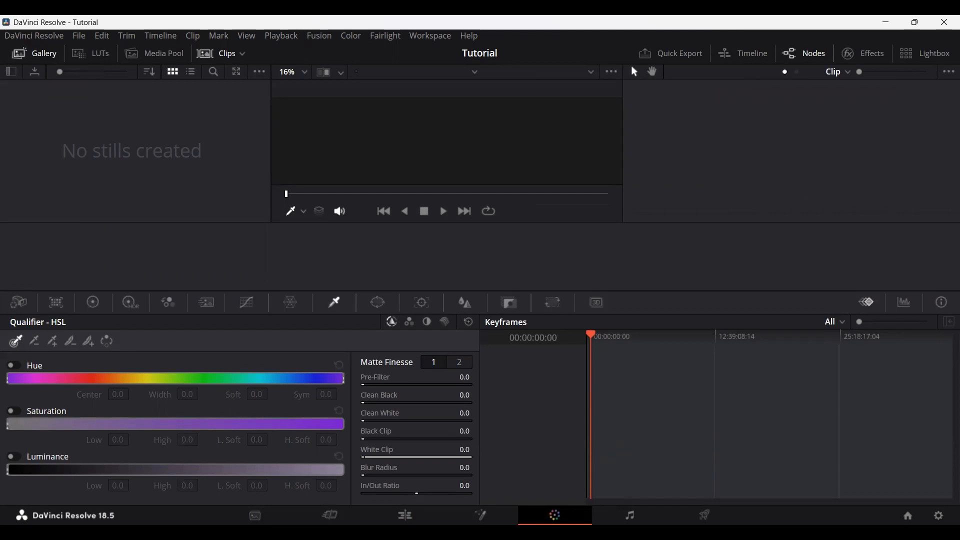
click(630, 516)
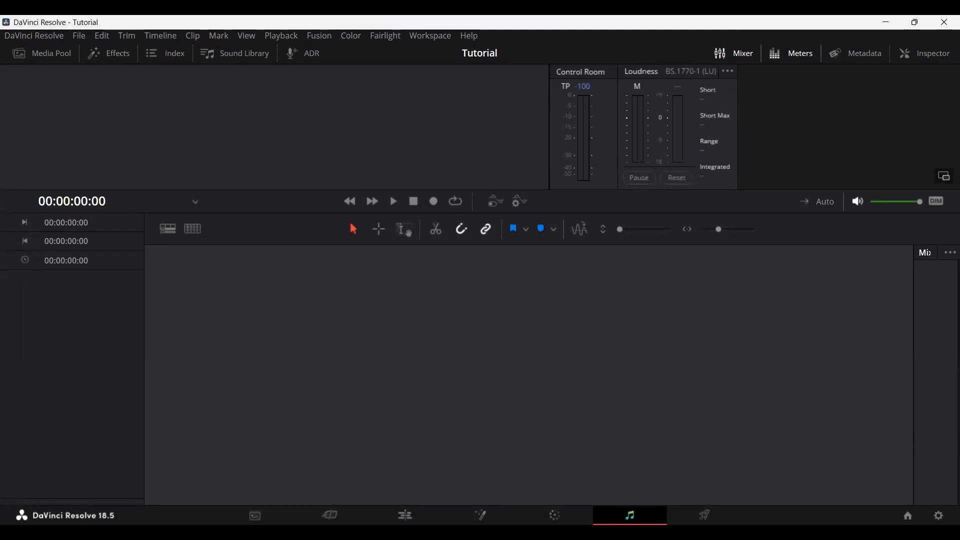
click(705, 515)
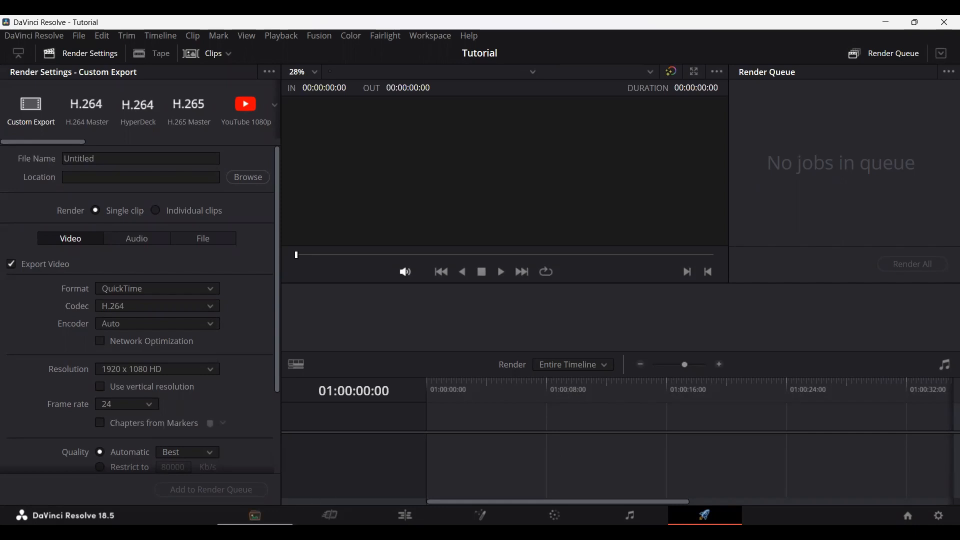
click(255, 516)
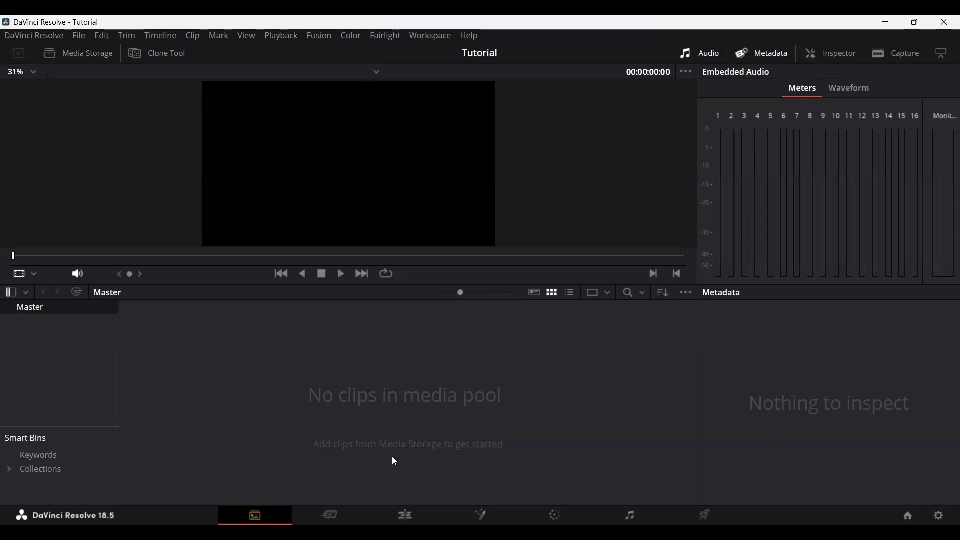
Step: Import the surfing wave and cloudy landscape clips into the media pool, changing the project frame rate to match them
click(405, 516)
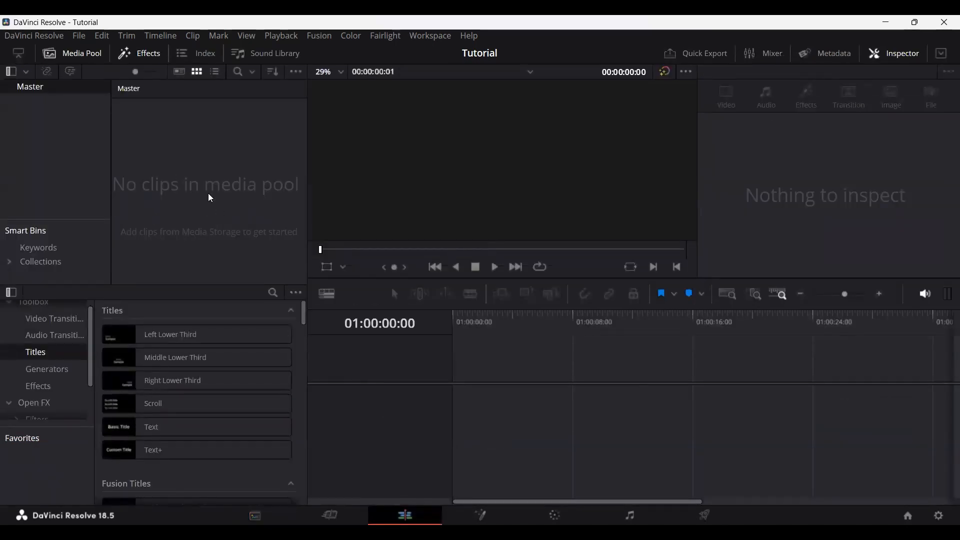
click(254, 517)
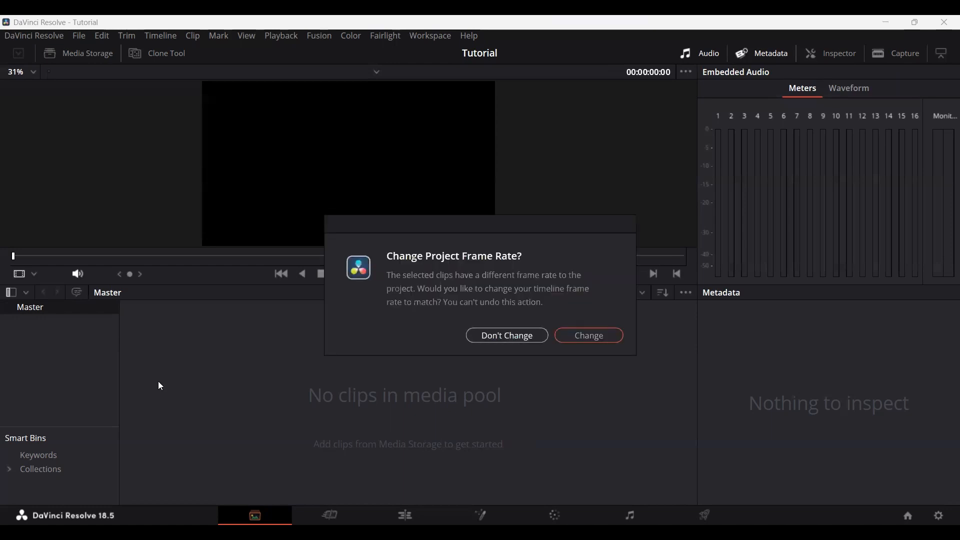
key(Return)
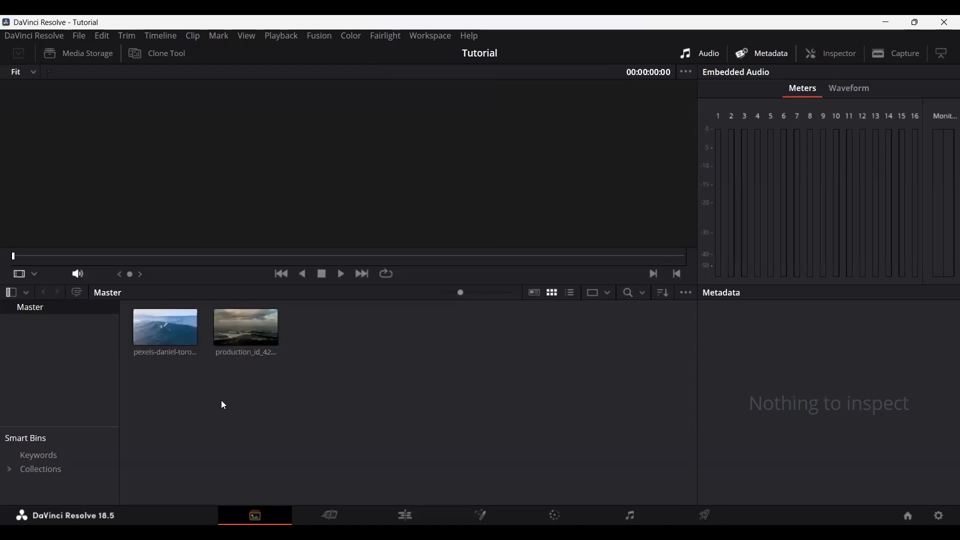
Step: Check the imported clips in the media pool of the Edit, Cut and Fusion pages, and return to the Media page
click(405, 515)
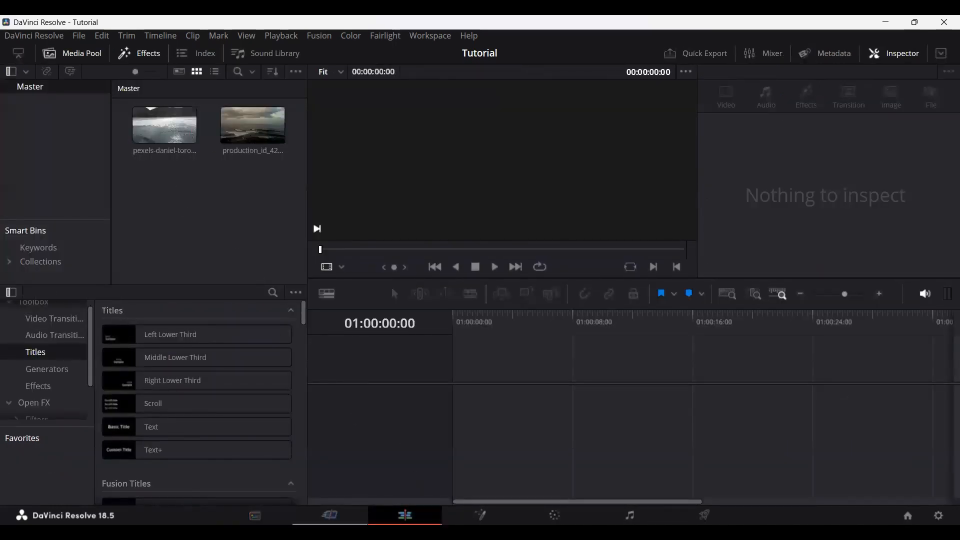
click(330, 515)
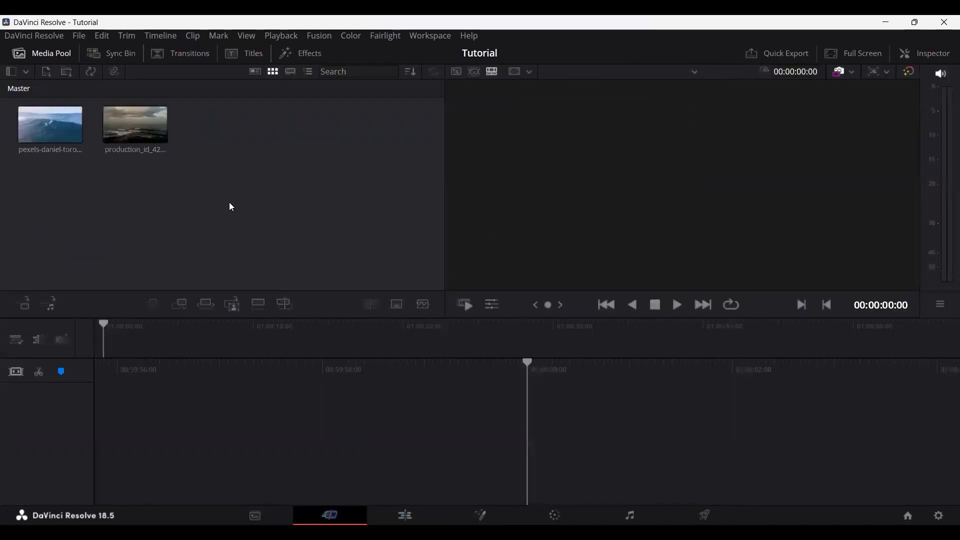
click(481, 515)
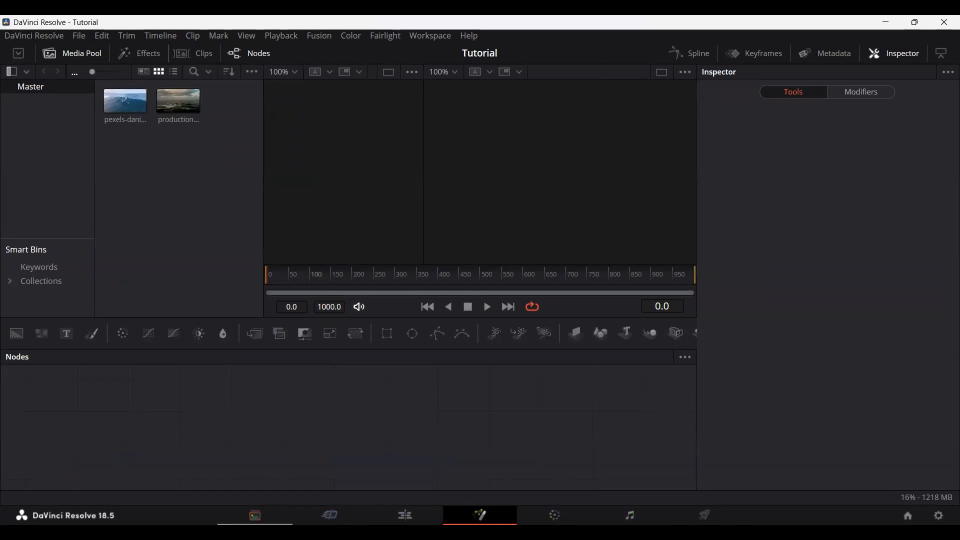
click(255, 515)
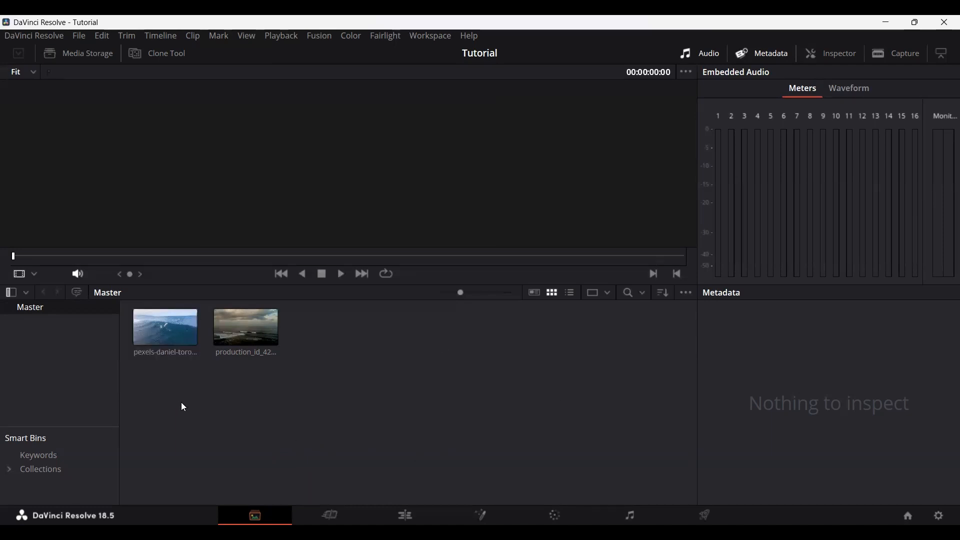
Step: Create a new bin inside Master, name it "raw", and delete it
right_click(217, 399)
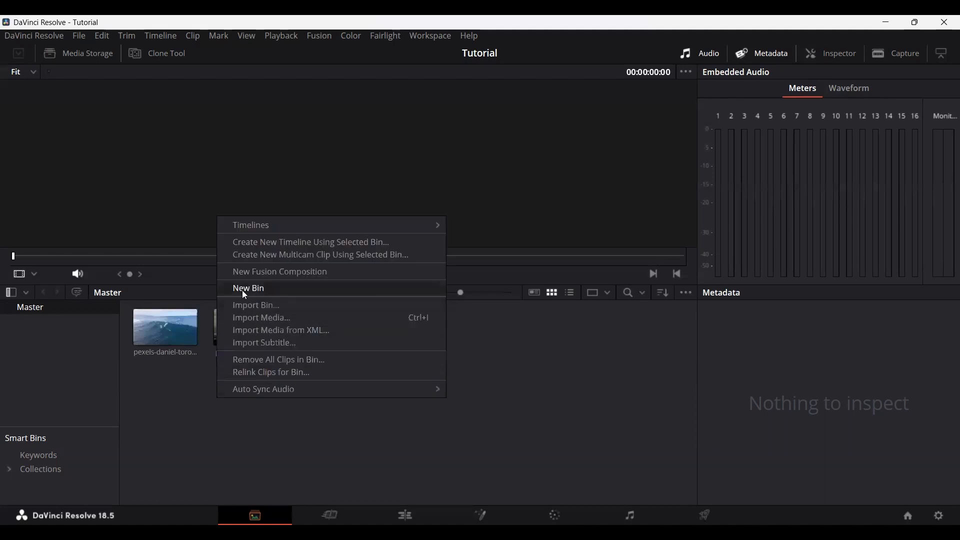
click(251, 290)
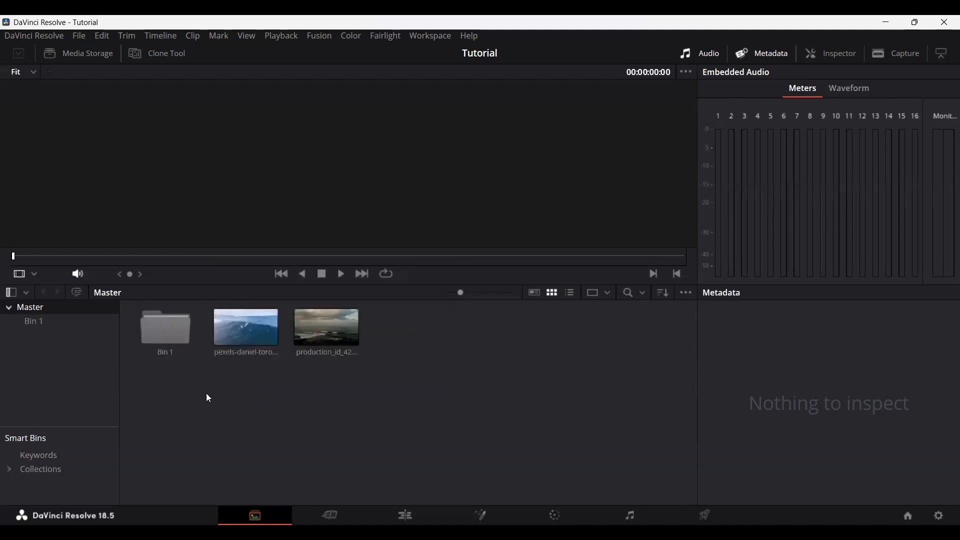
click(164, 357)
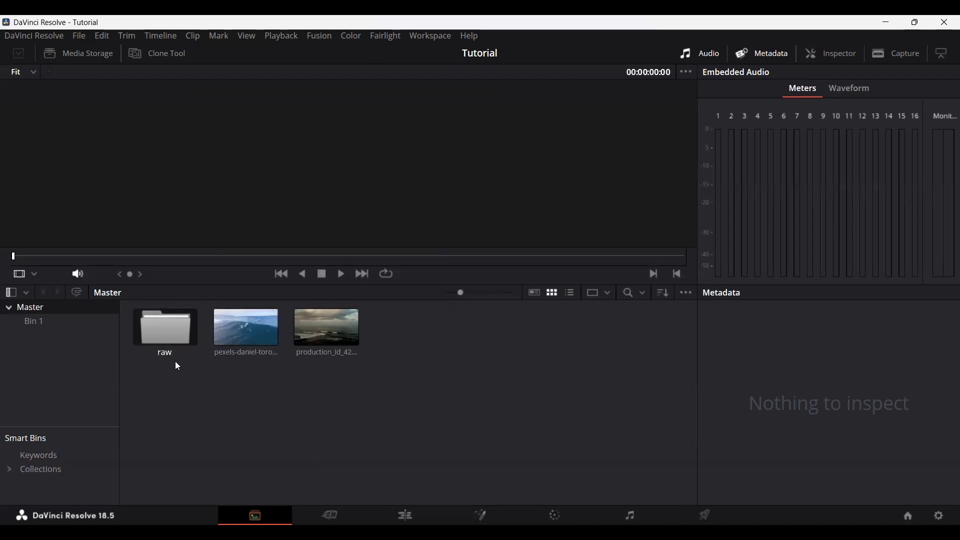
click(175, 368)
key(Delete)
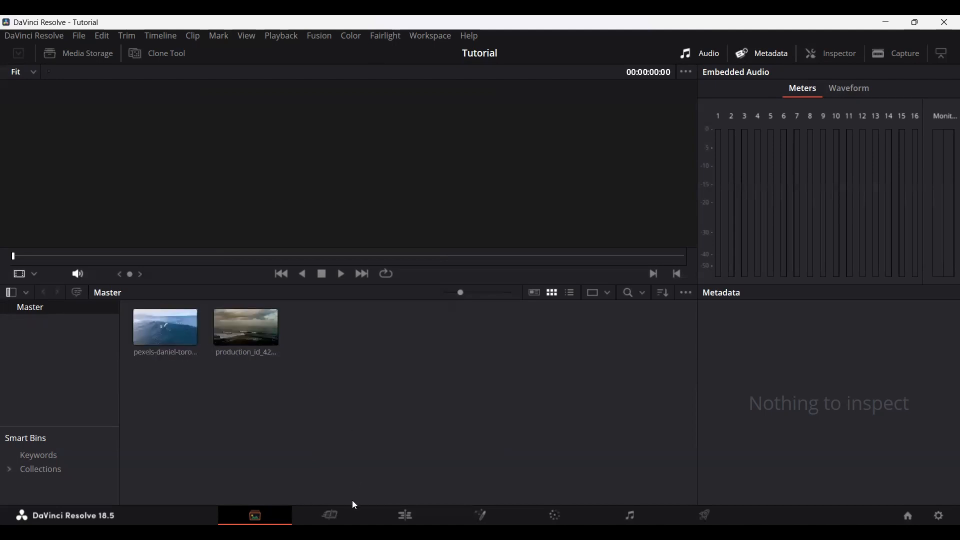
Step: Place the surfing wave clip on the empty timeline of the Cut page
click(349, 515)
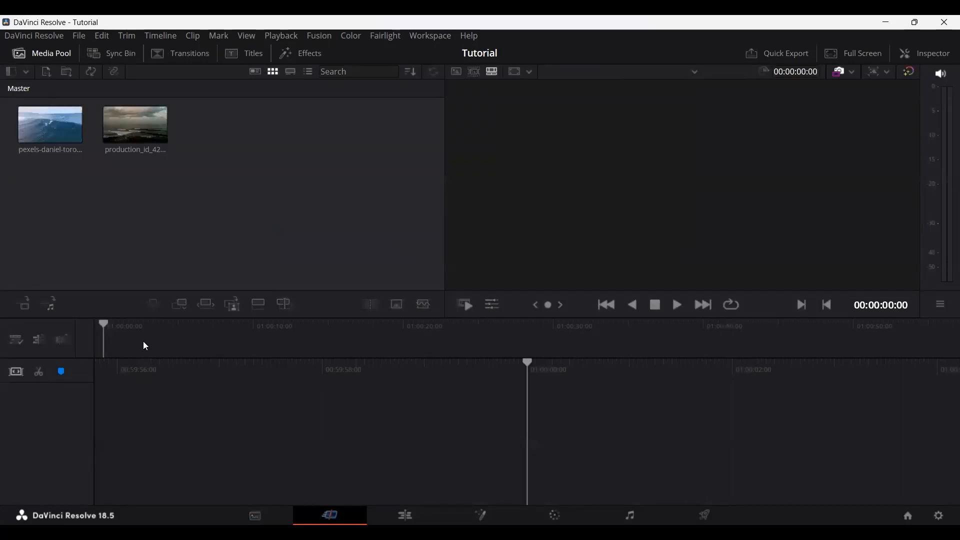
drag(43, 130, 204, 356)
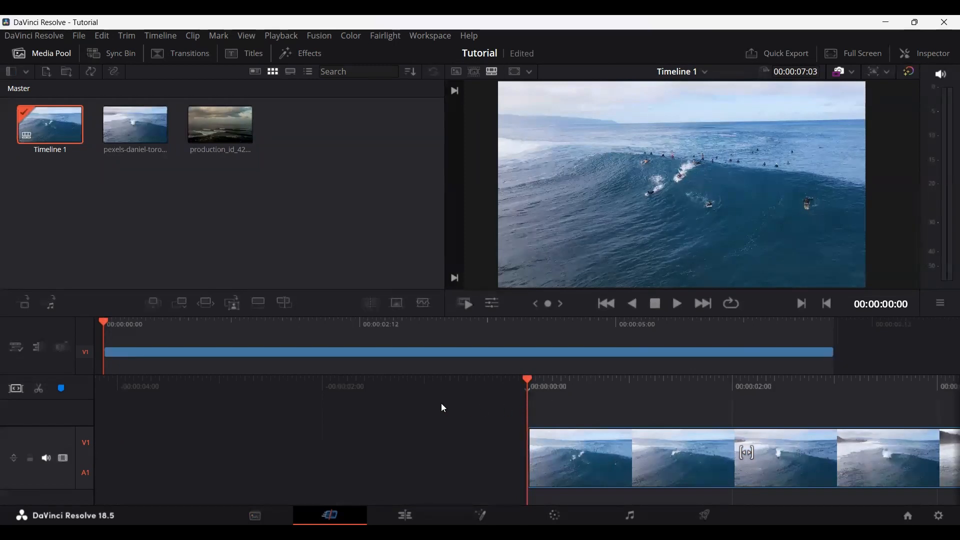
Step: Scrub through the surfing wave clip on the timeline, leaving the playhead at about 00:00:03:16
drag(483, 392, 470, 392)
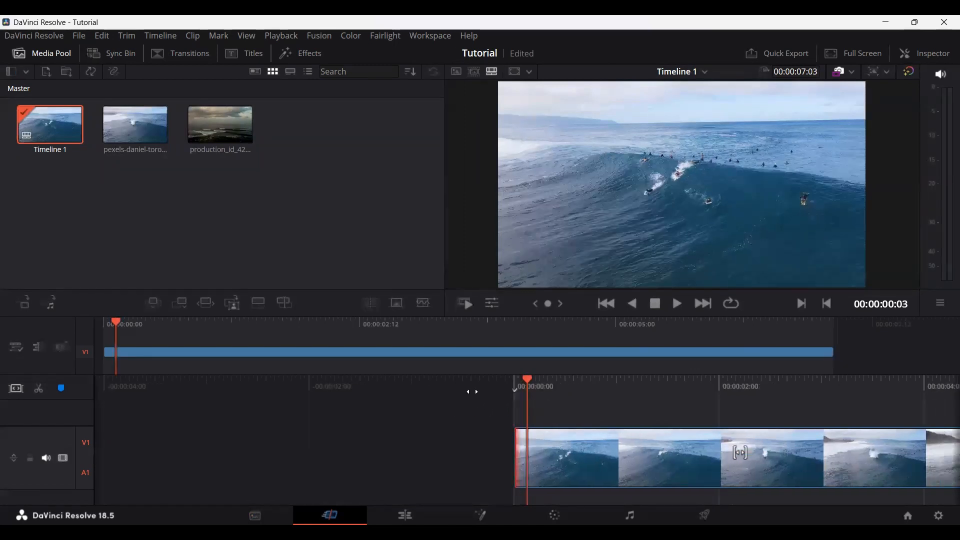
scroll(548, 406, right, 5)
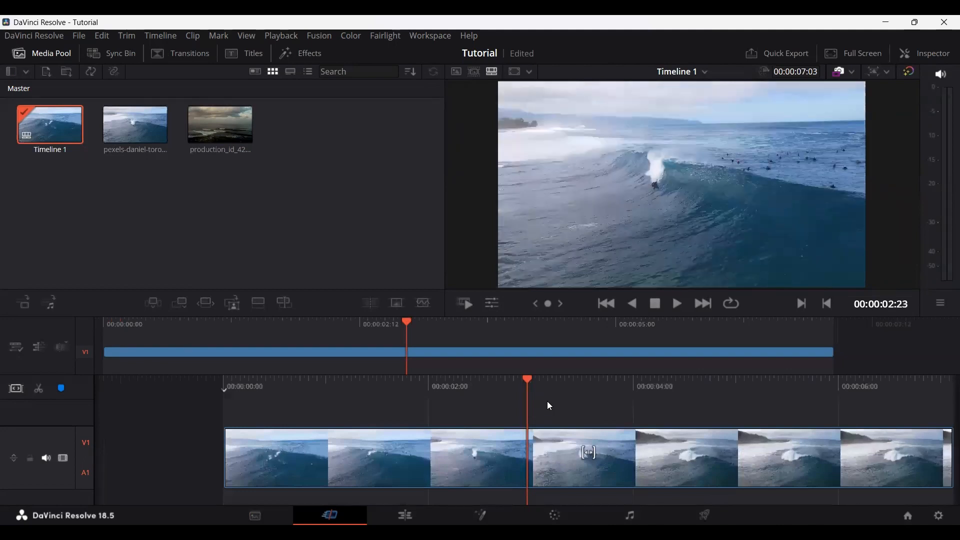
scroll(547, 401, right, 2)
scroll(547, 401, left, 2)
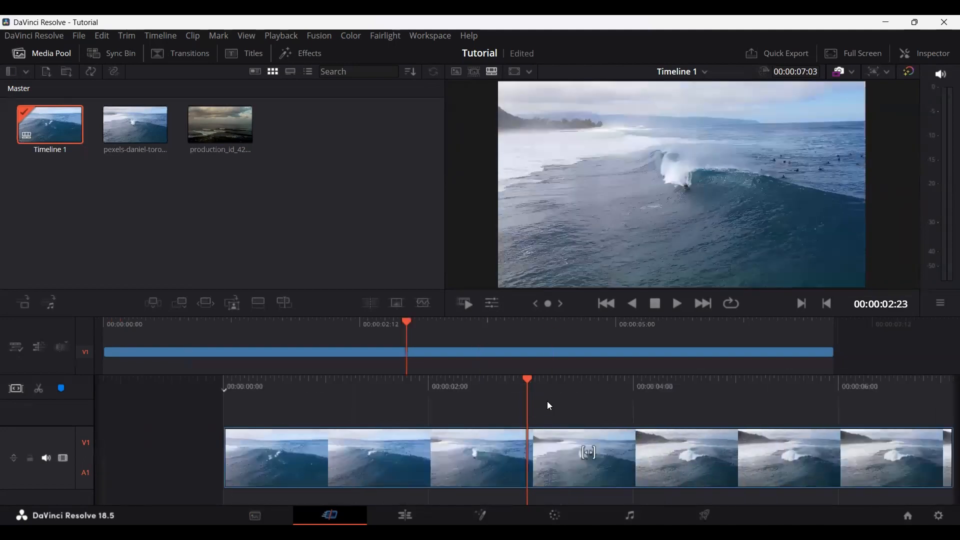
scroll(548, 405, right, 1)
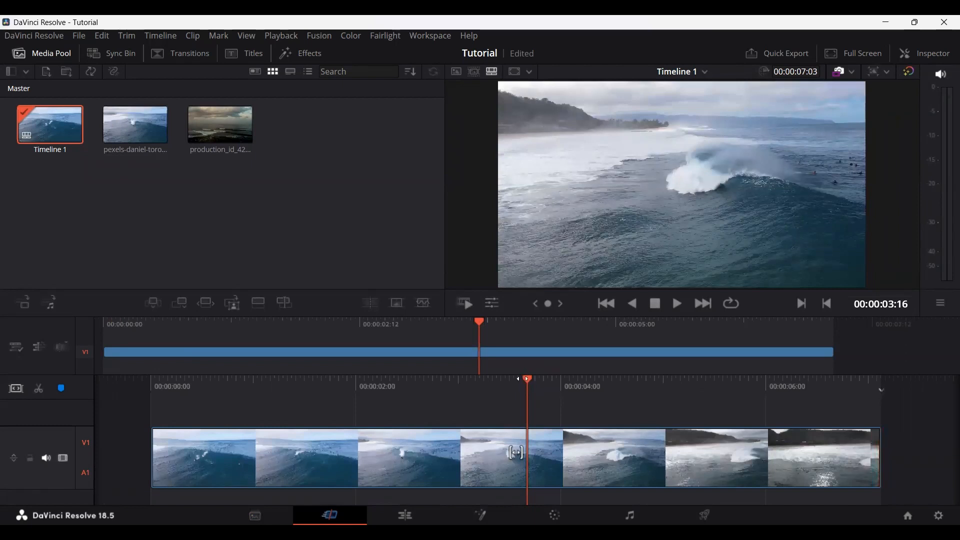
Step: Split the surfing wave clip on the timeline at 00:00:02:00, select its second part and scrub across the cut
drag(521, 379, 683, 384)
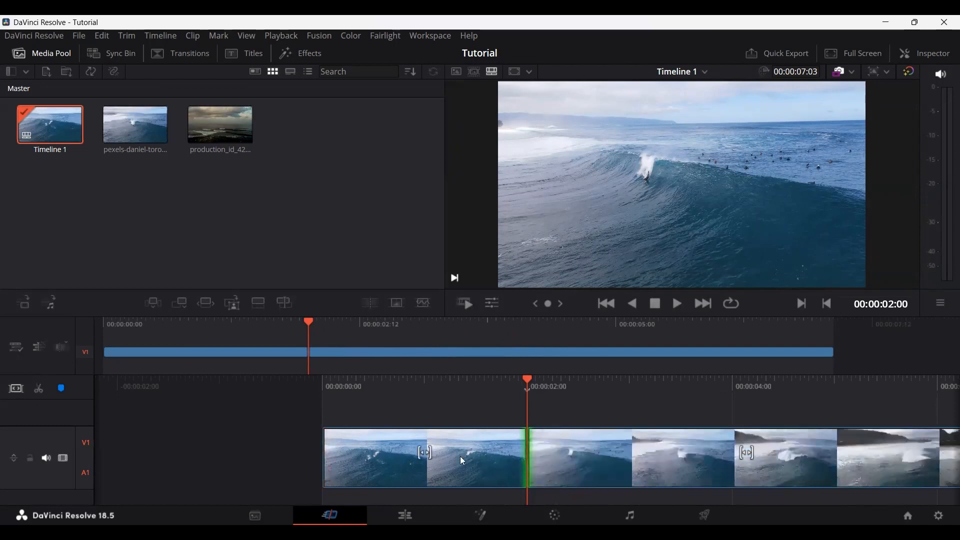
click(565, 457)
mouse_move(586, 457)
mouse_down()
mouse_move(609, 410)
mouse_move(586, 452)
mouse_up()
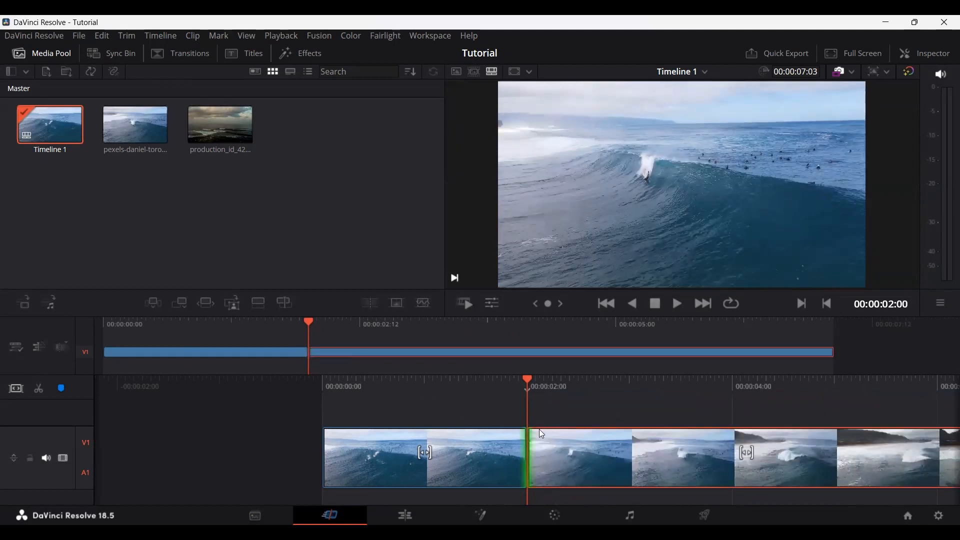
scroll(540, 429, down, 4)
scroll(539, 429, up, 1)
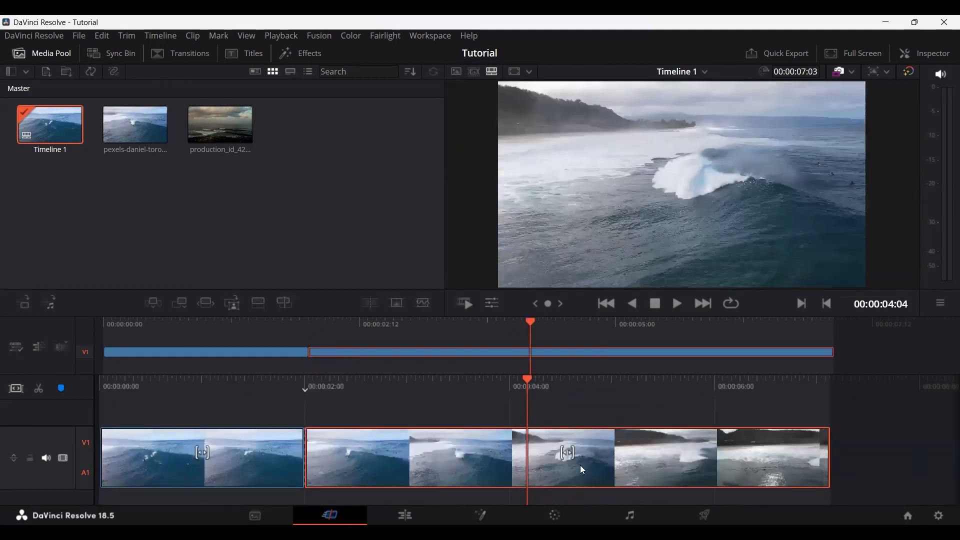
scroll(580, 465, up, 2)
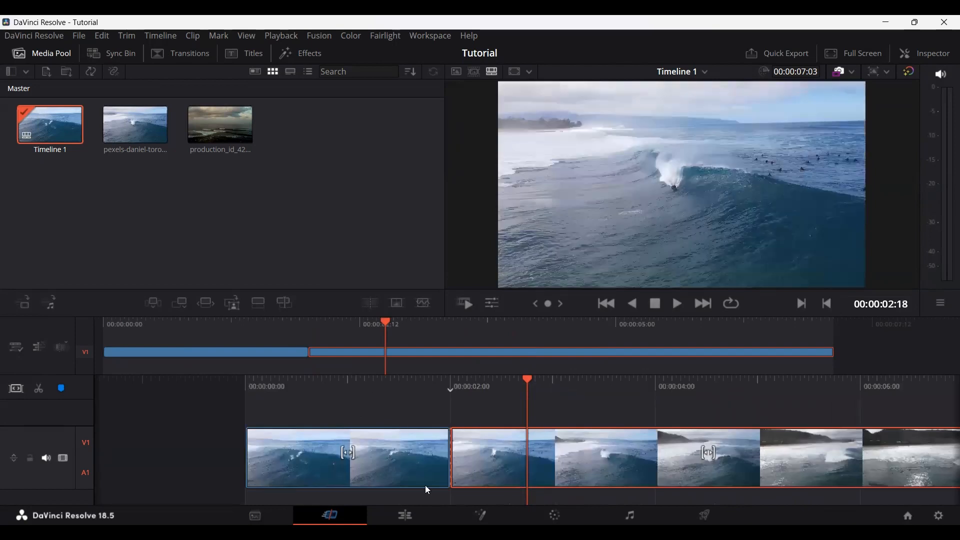
Step: Examine the split surfing wave clip on the Edit page timeline
click(405, 515)
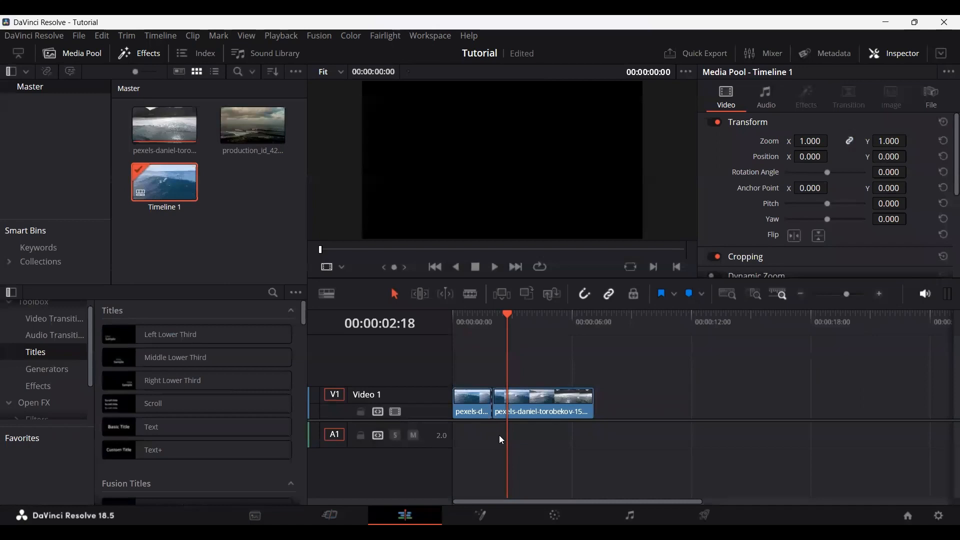
scroll(601, 425, up, 5)
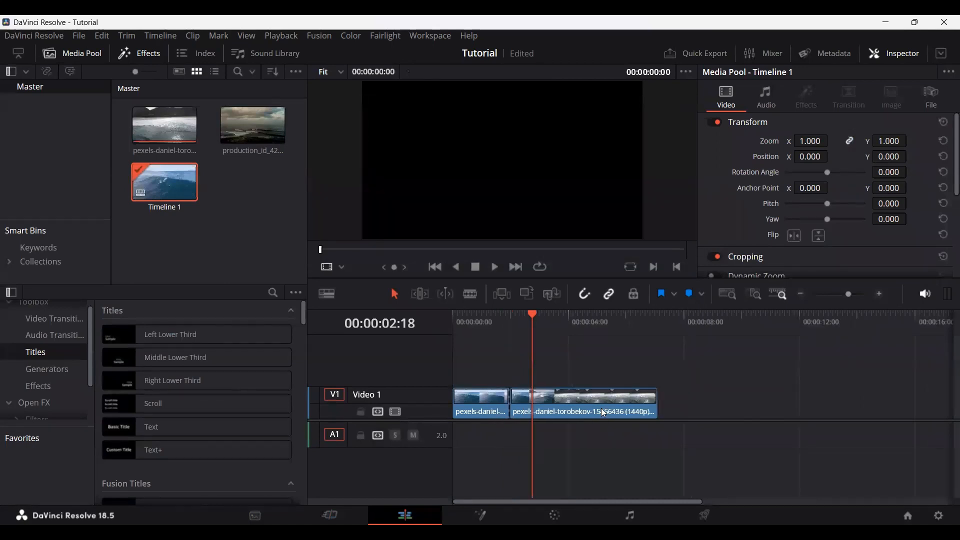
scroll(605, 448, down, 5)
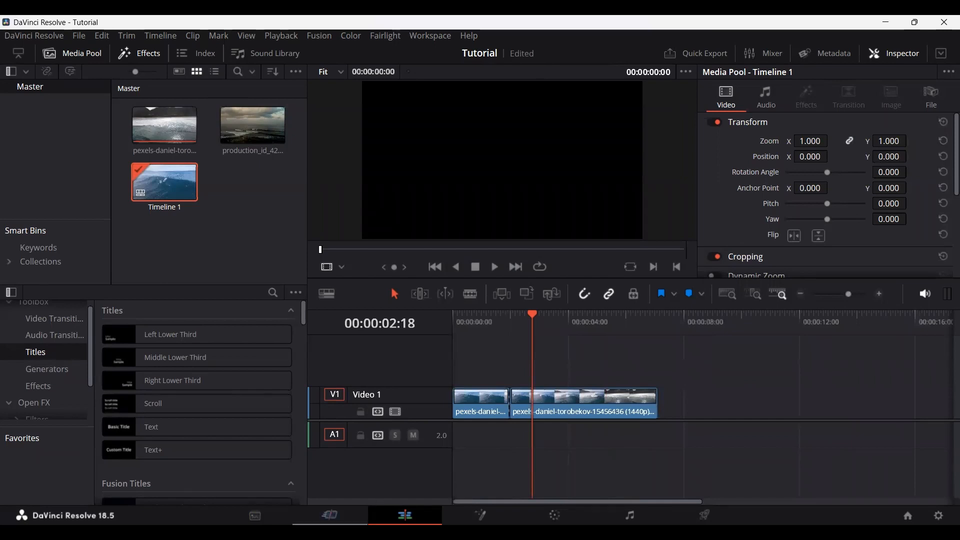
Step: Return to the Cut page and undo the split, the timeline placement of the surfing wave clip and the earlier bin changes
click(329, 516)
key(ctrl+z)
key(ctrl+z)
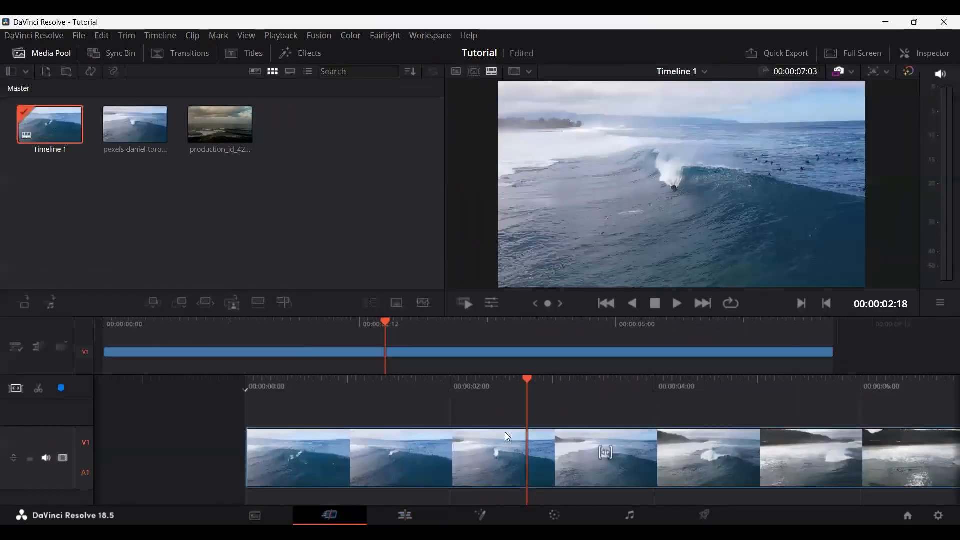
key(ctrl+z)
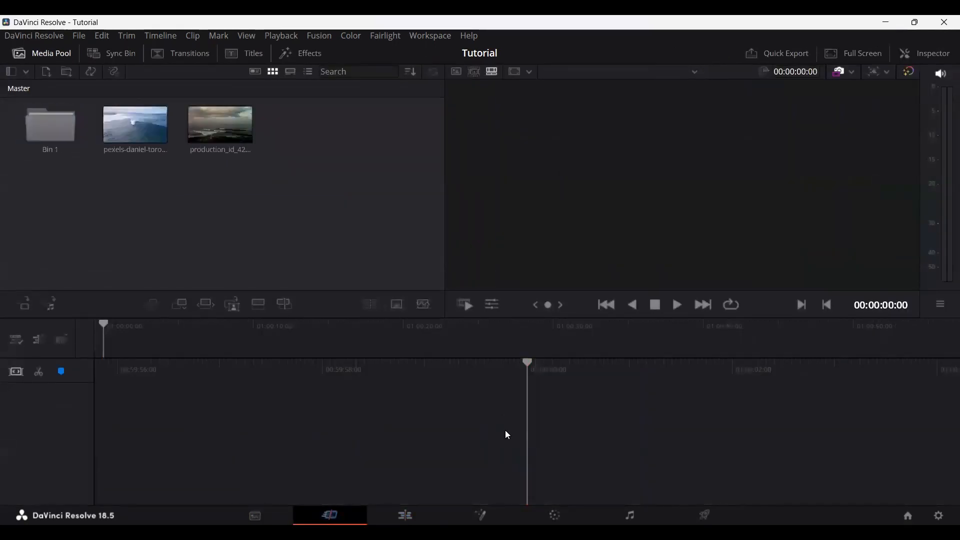
key(ctrl+z)
Step: Switch to the Edit page and open the settings for creating a new timeline in the Master bin
click(404, 515)
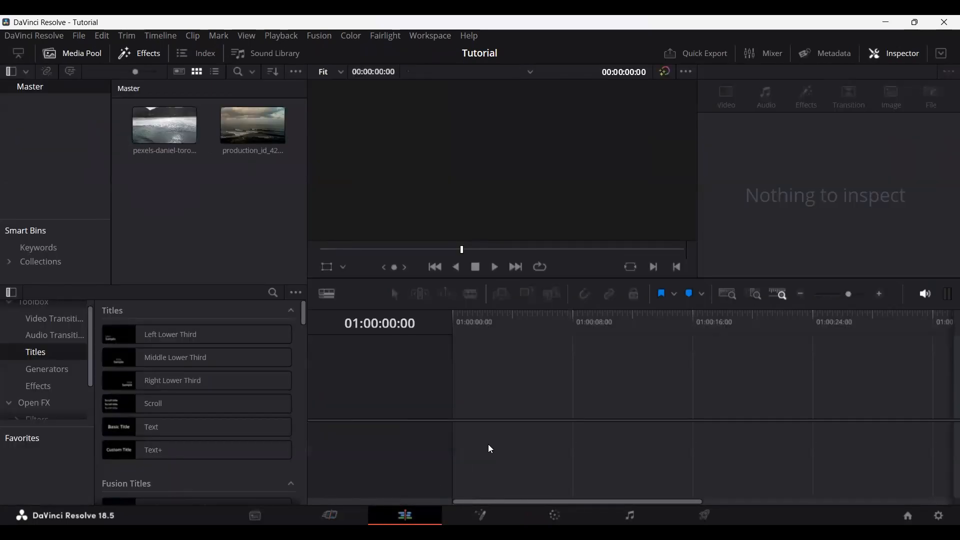
drag(172, 146, 521, 378)
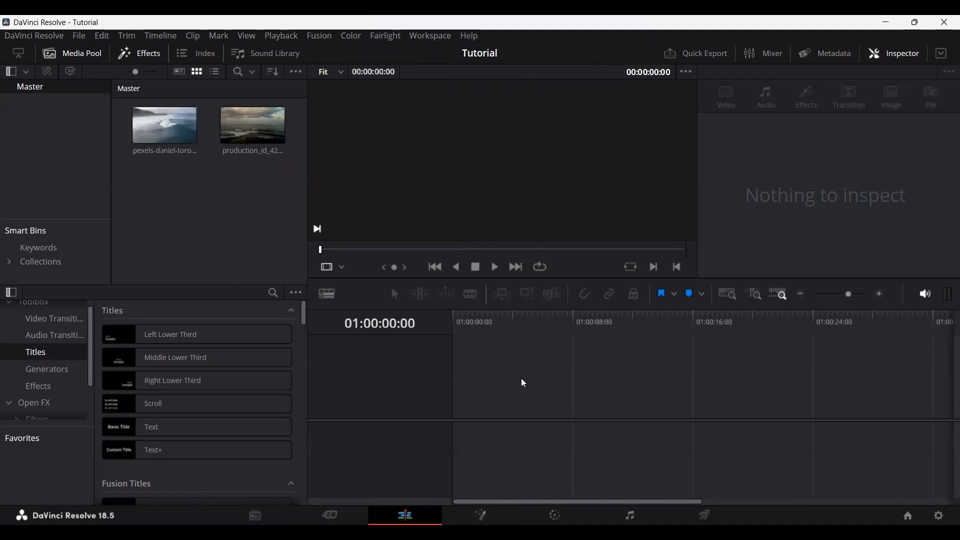
right_click(163, 193)
mouse_move(191, 206)
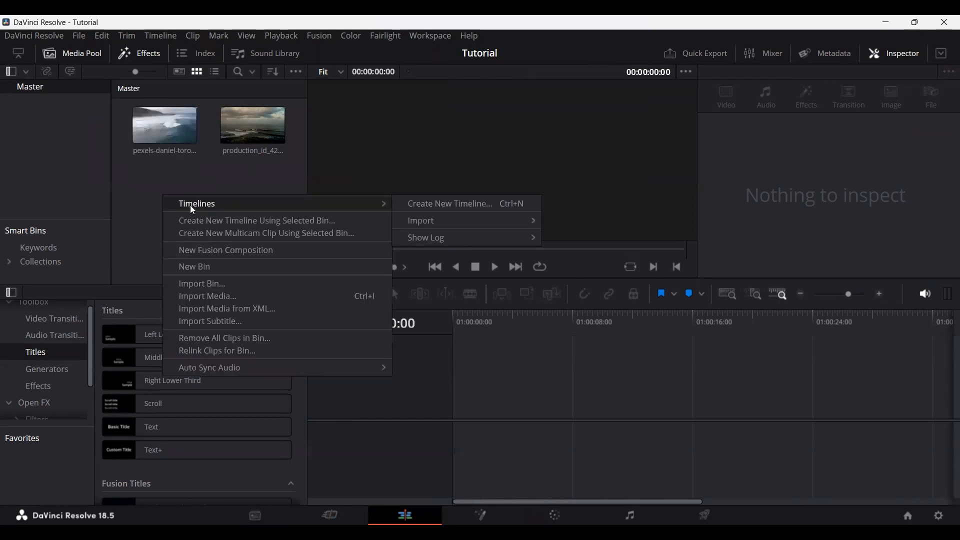
click(449, 204)
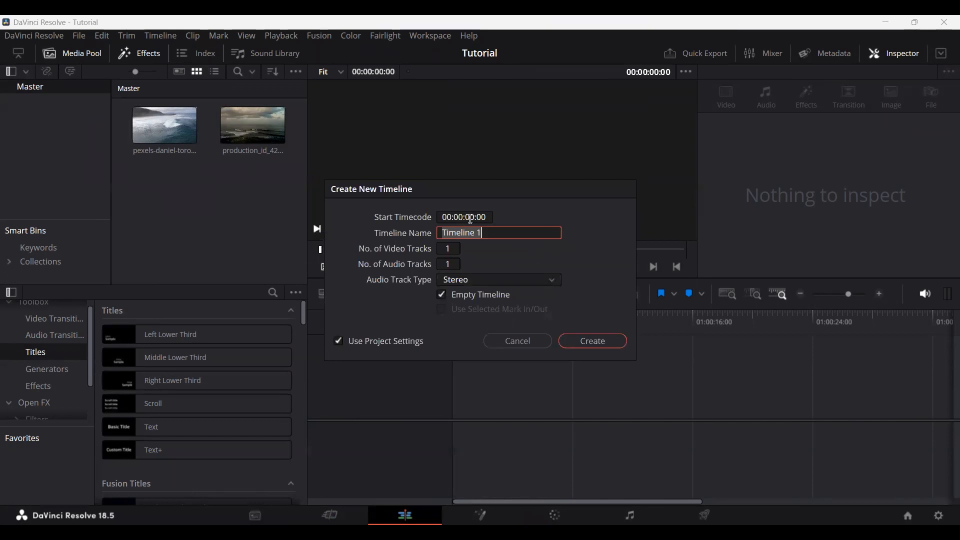
Step: Review the timeline name, audio track type and Empty Timeline options, keeping Timeline 1, Stereo and Empty Timeline enabled
drag(505, 232, 404, 234)
click(475, 281)
click(480, 280)
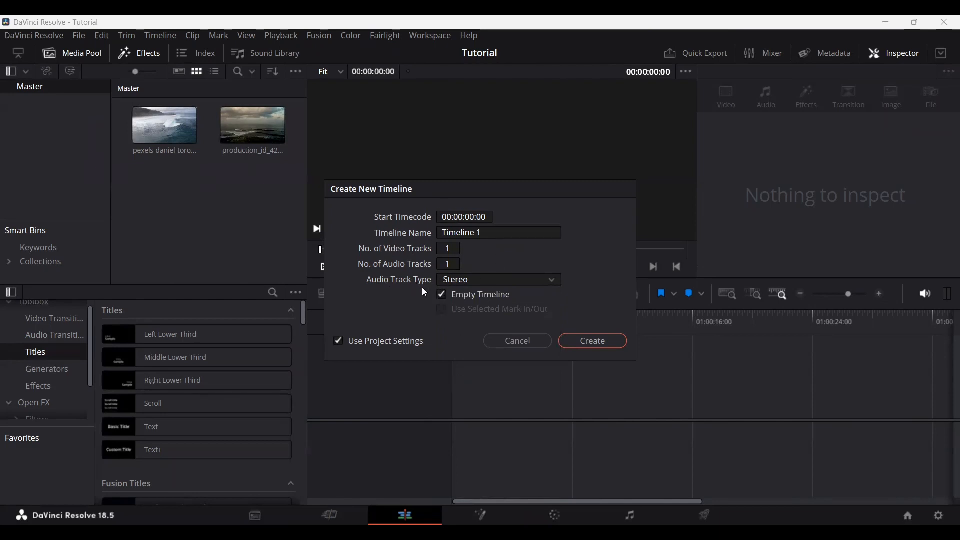
click(441, 294)
click(441, 294)
Step: Disable Use Project Settings to examine the custom color, general and format settings and the resolution choices, and re-enable it
click(339, 341)
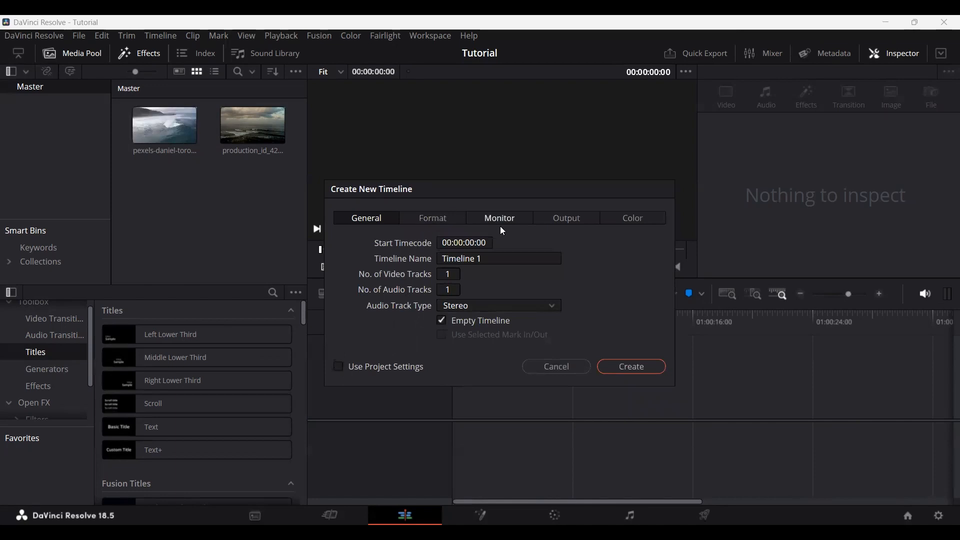
click(652, 215)
click(384, 219)
click(430, 220)
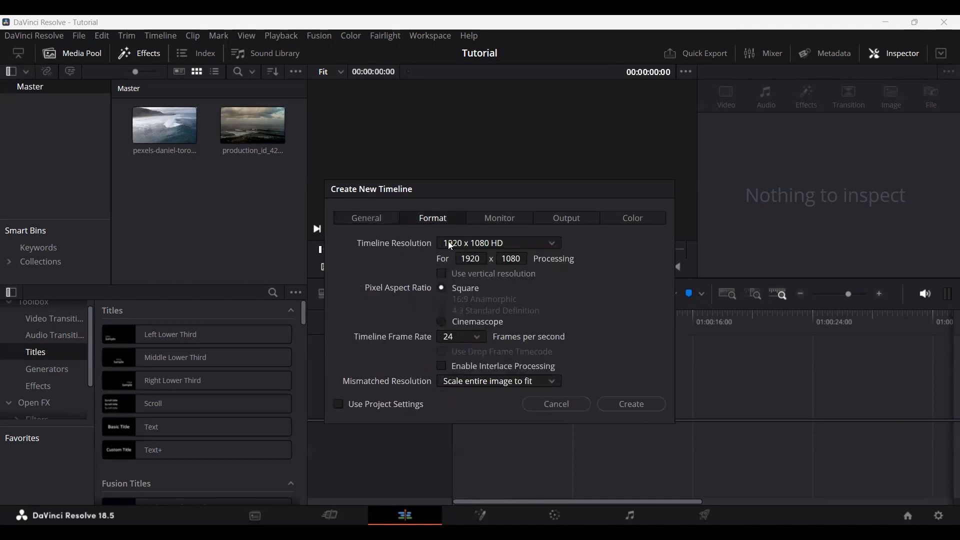
click(467, 244)
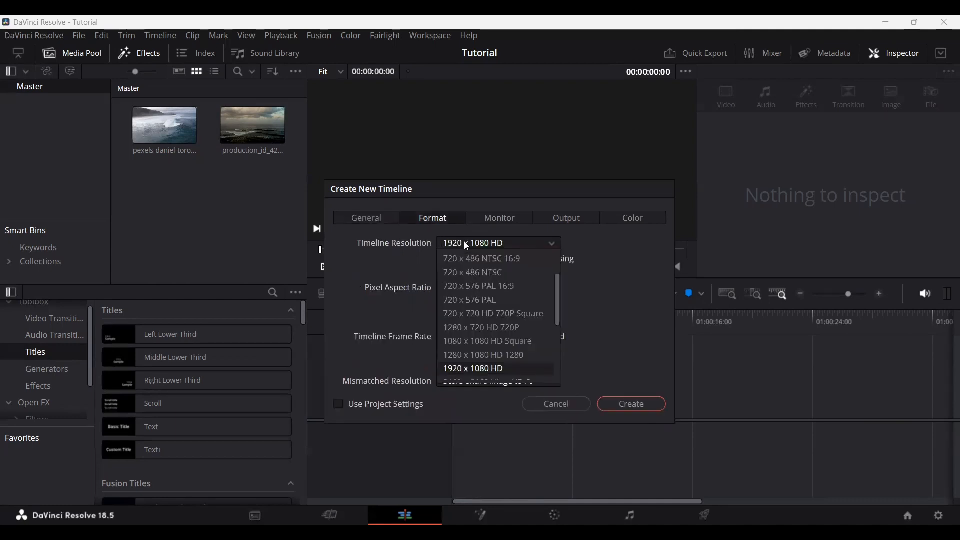
click(466, 245)
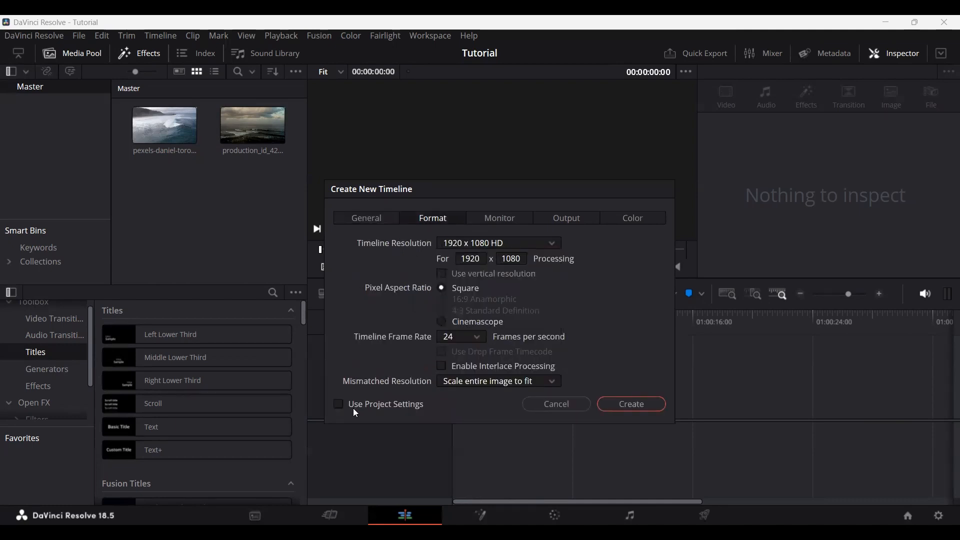
click(337, 407)
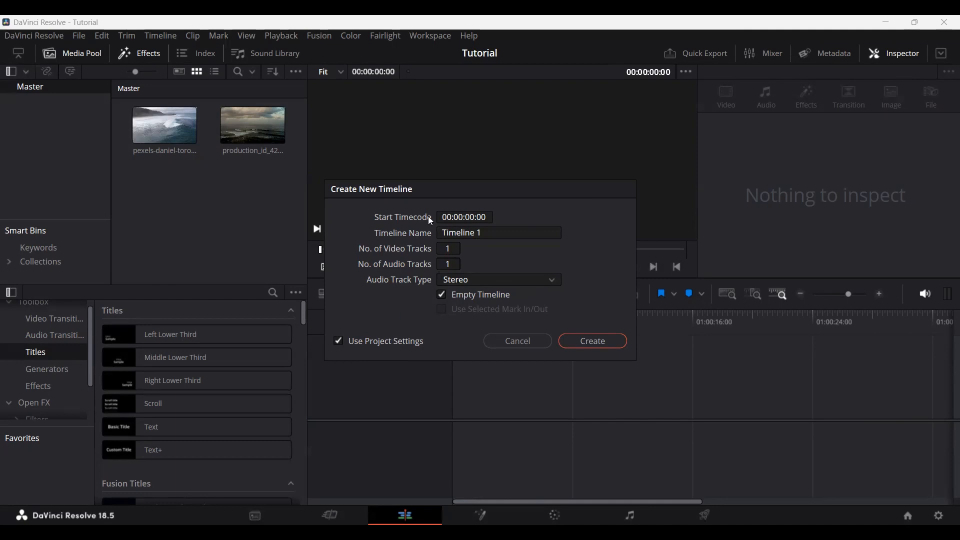
Step: Check the timeline's custom format settings again and return to using the project settings
click(336, 344)
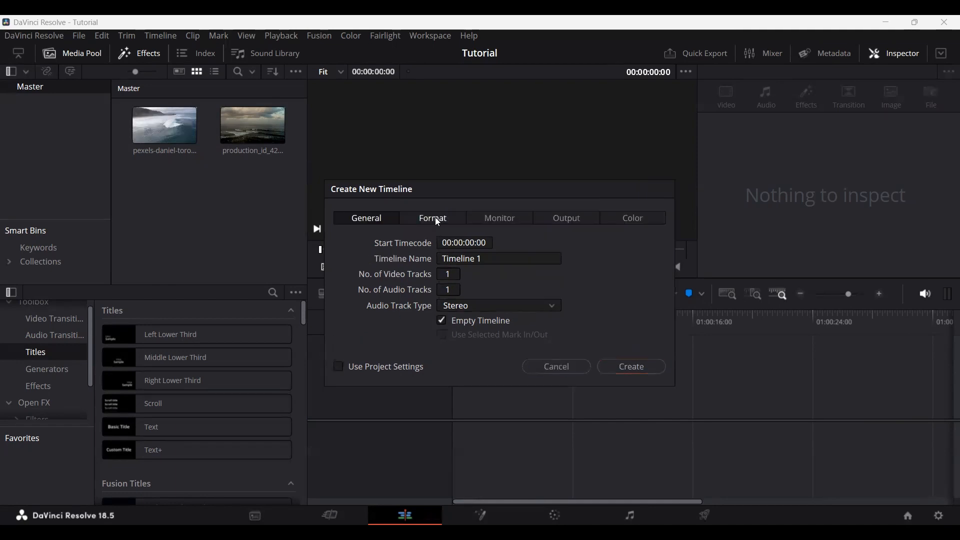
click(434, 218)
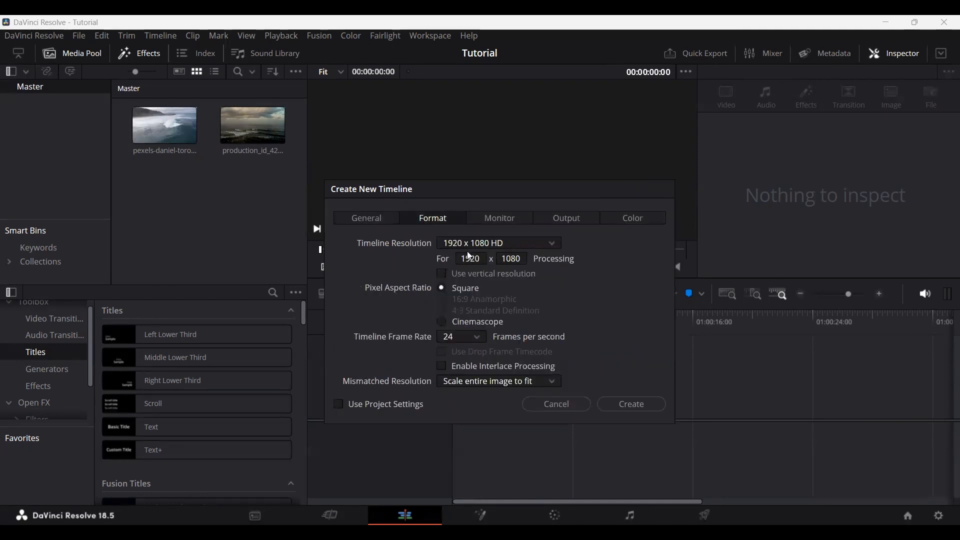
click(358, 218)
click(360, 367)
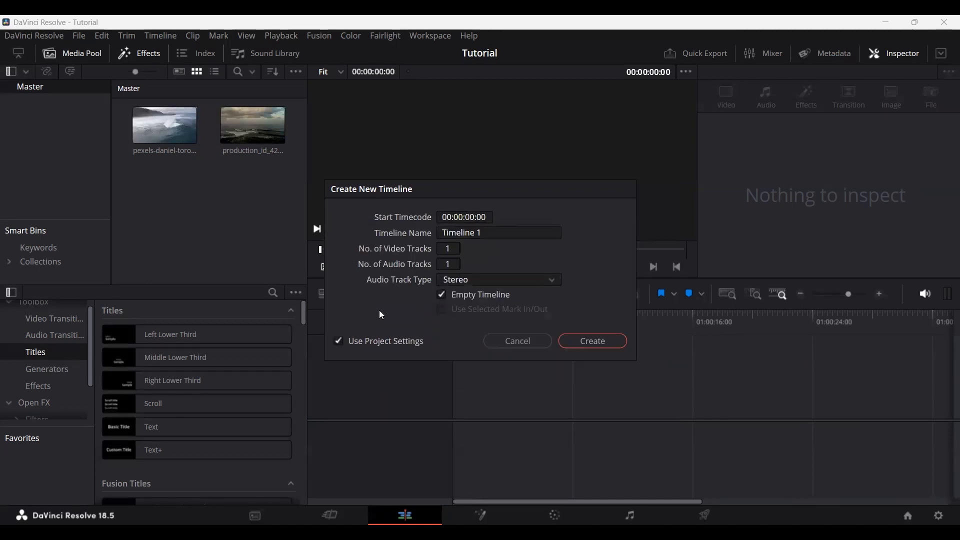
Step: Disable Use Project Settings, try the vertical resolution option in the format settings, turn it off again and check the frame rate choices
click(338, 341)
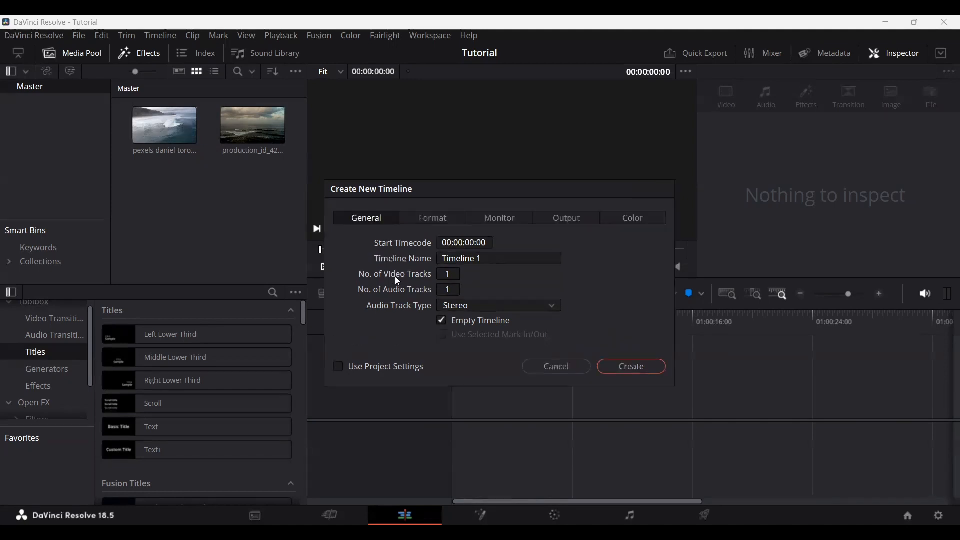
click(423, 225)
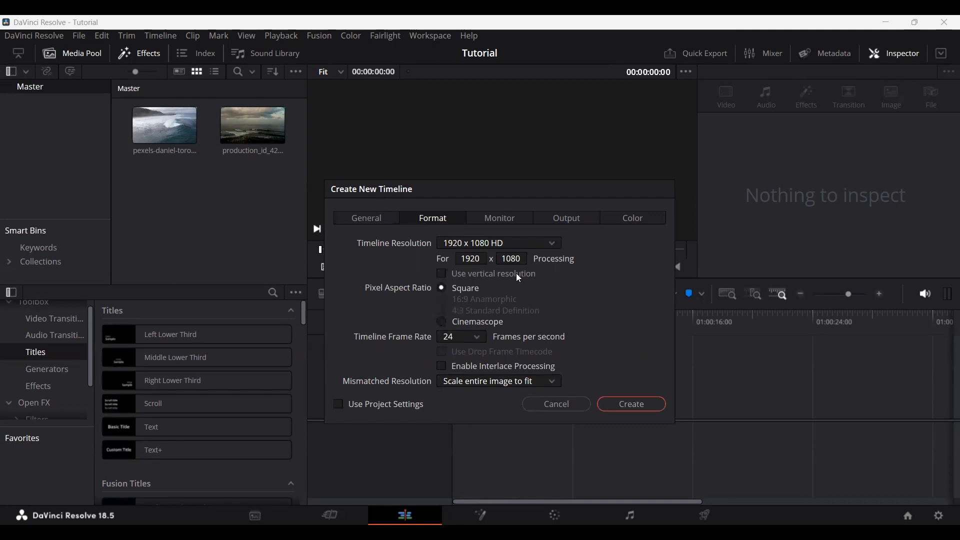
click(442, 274)
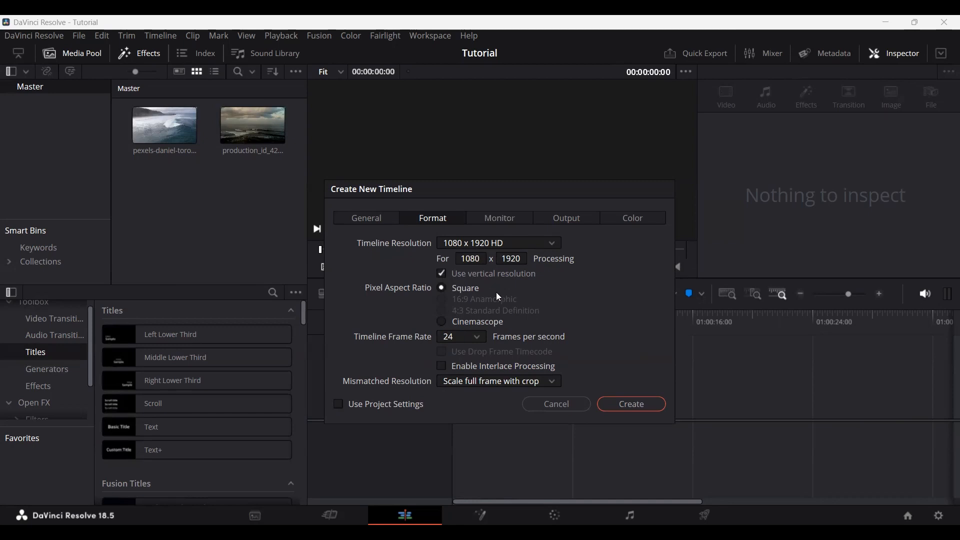
click(441, 273)
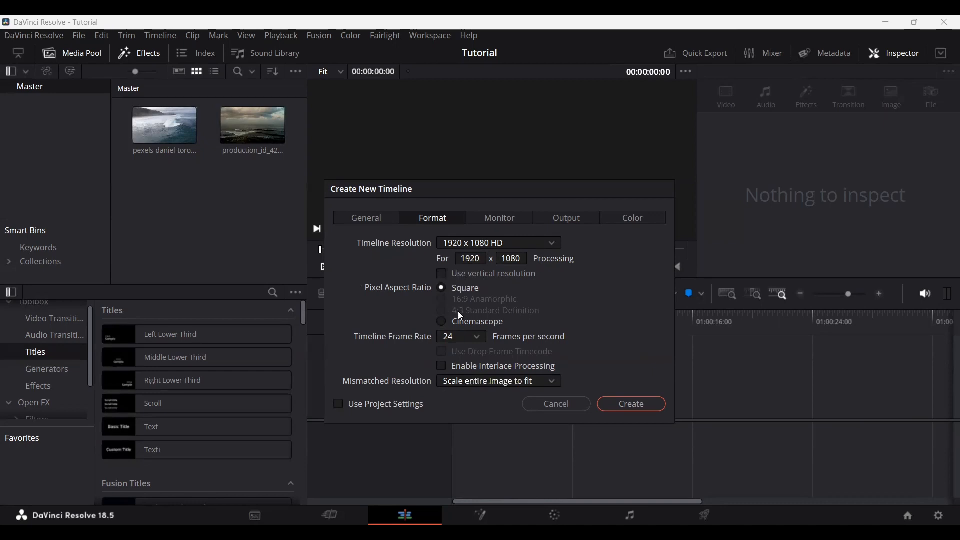
click(475, 341)
click(474, 343)
Step: Examine the new timeline's monitor, output and color settings, and re-enable Use Project Settings
click(502, 218)
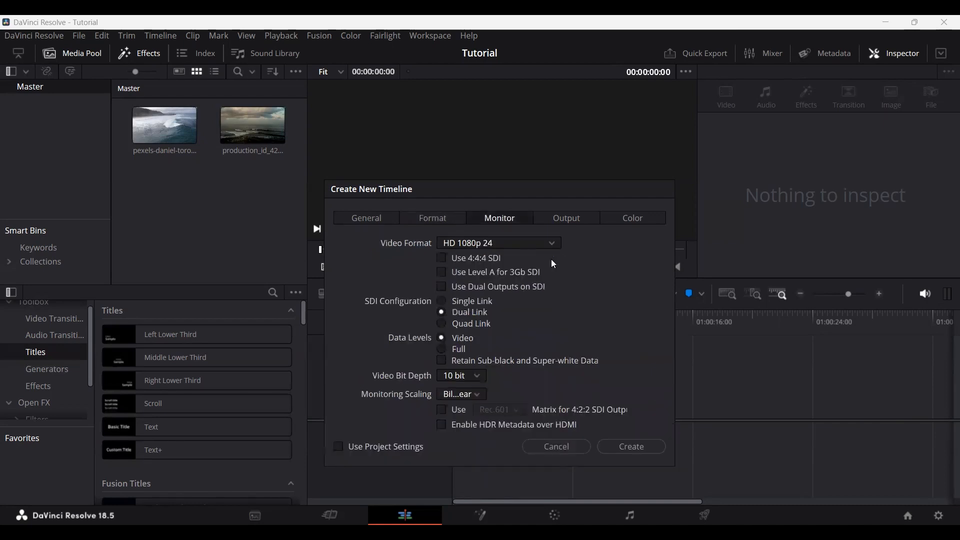
click(572, 220)
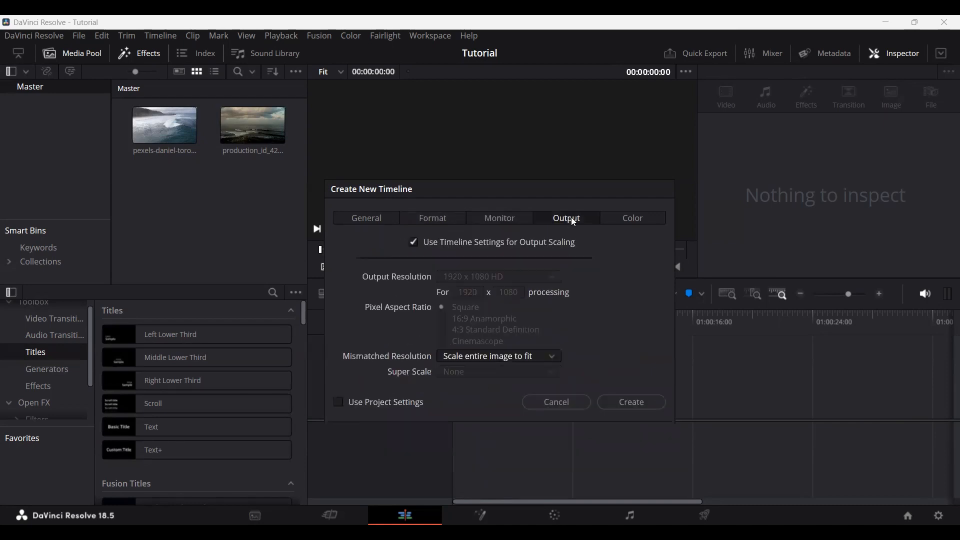
click(625, 220)
click(359, 219)
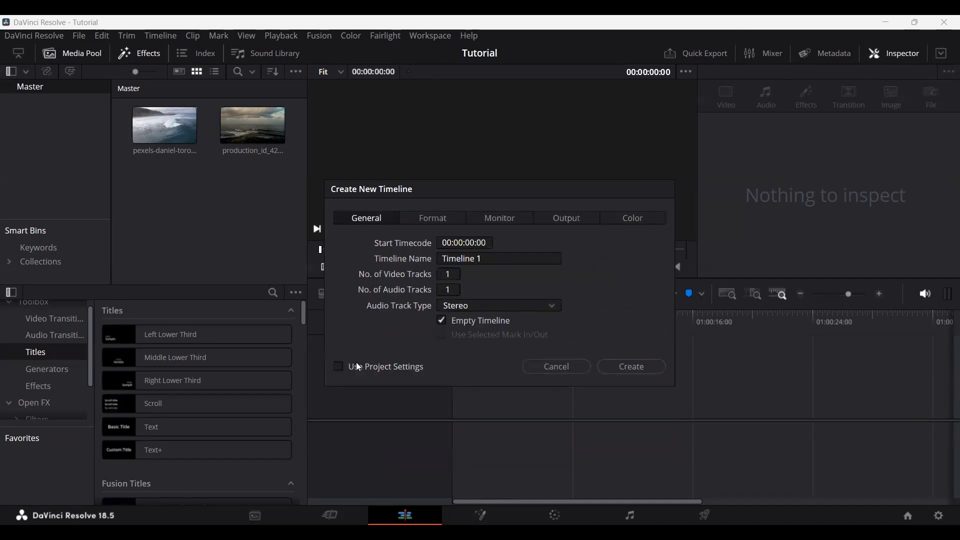
click(336, 368)
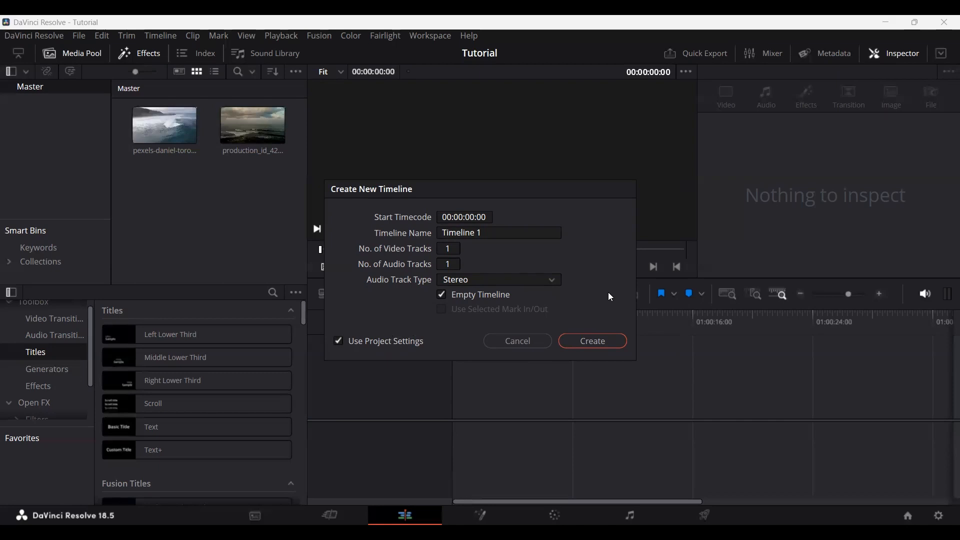
Step: Create the empty Timeline 1 and place the surfing wave clip at the start of track Video 1
click(599, 342)
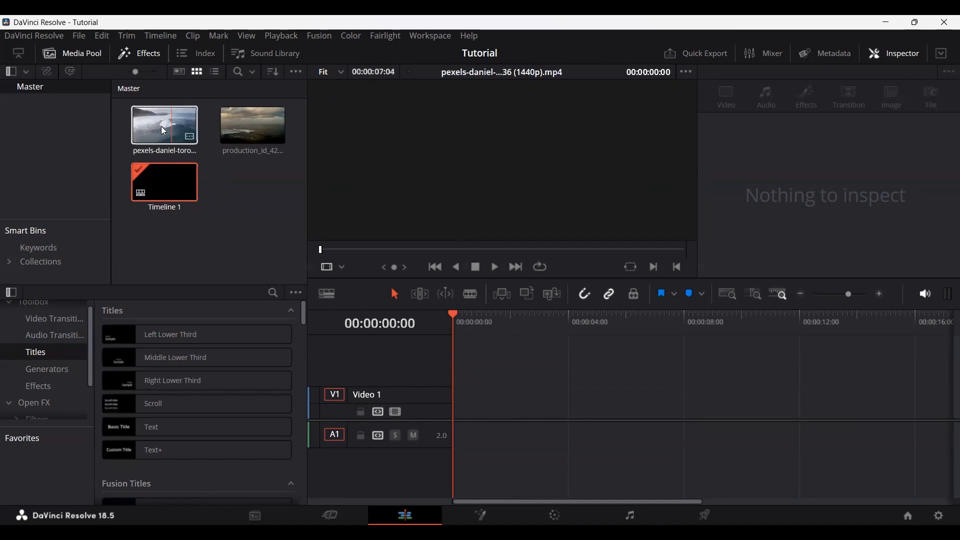
drag(161, 126, 447, 354)
drag(474, 404, 458, 413)
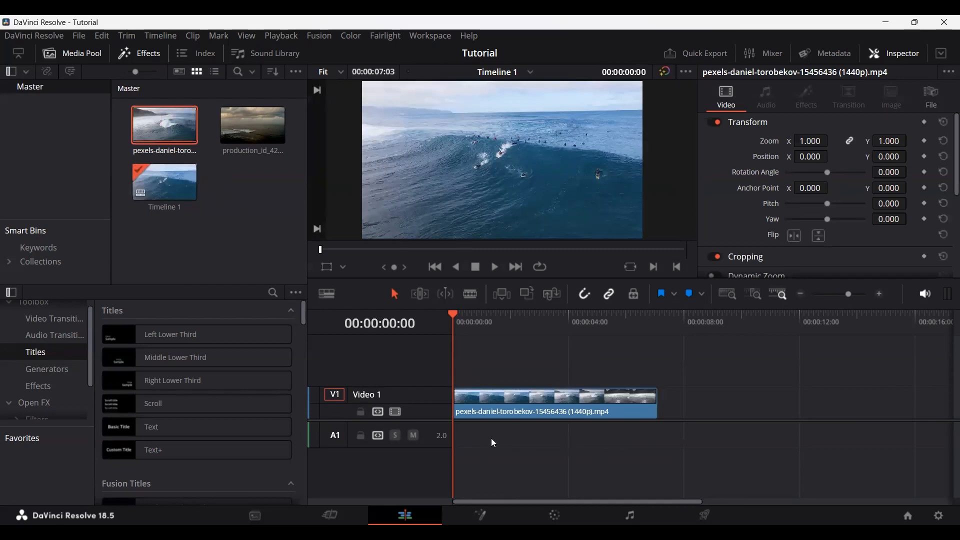
Step: Inspect the placed surfing wave clip at different timeline zoom levels, keeping the playhead at 00:00:00:00
scroll(486, 369, up, 4)
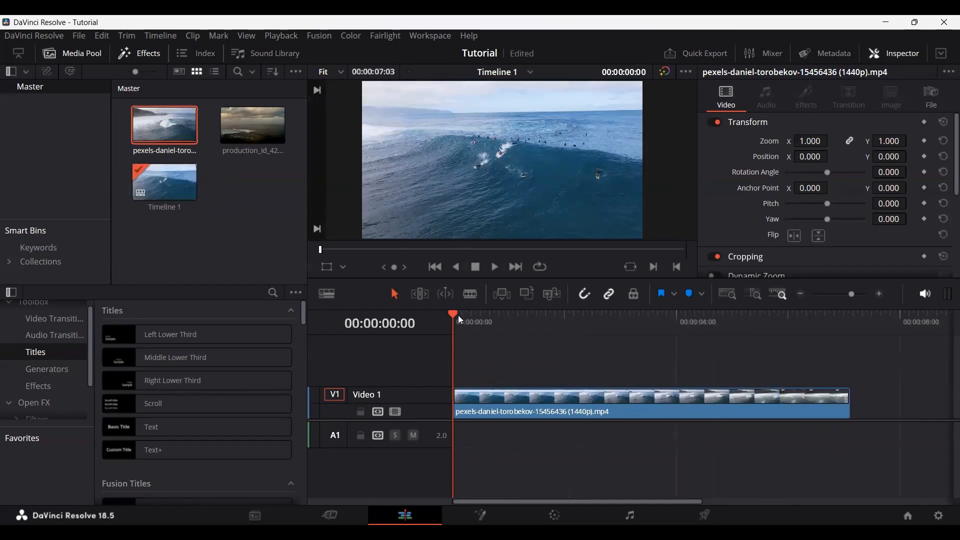
drag(459, 315, 430, 328)
scroll(558, 391, up, 2)
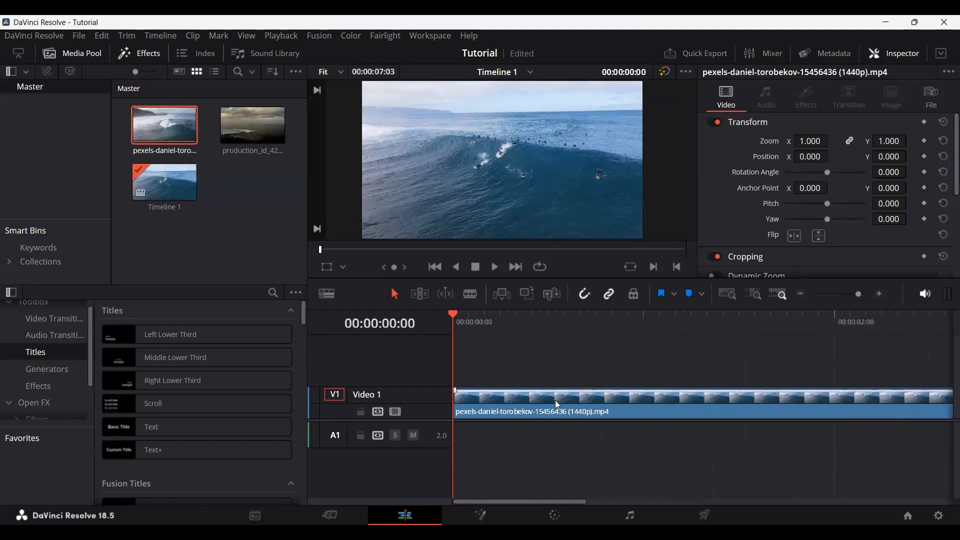
scroll(558, 404, down, 4)
scroll(555, 404, up, 5)
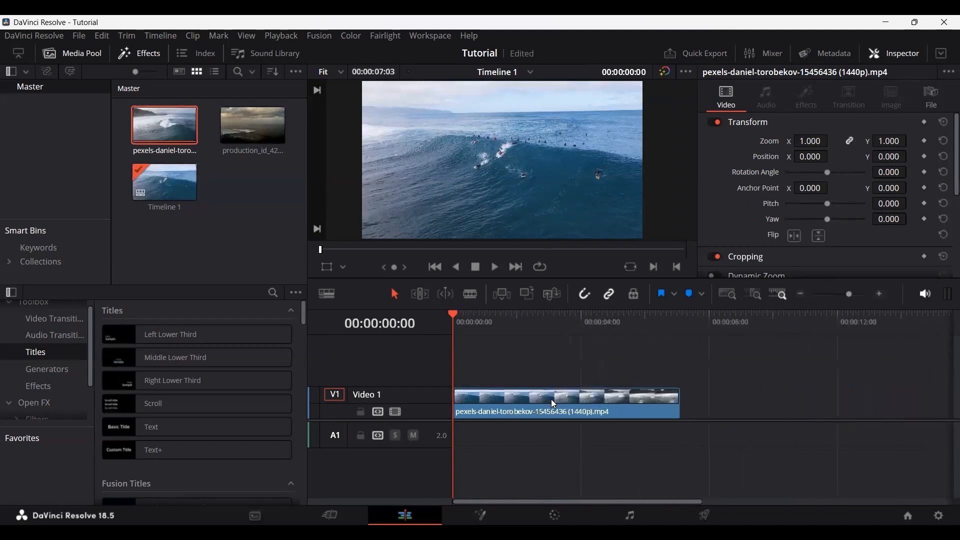
Step: Trim both ends of the surfing wave clip on Video 1 so it begins at the timeline start and lasts 00:00:04:07
scroll(554, 404, down, 1)
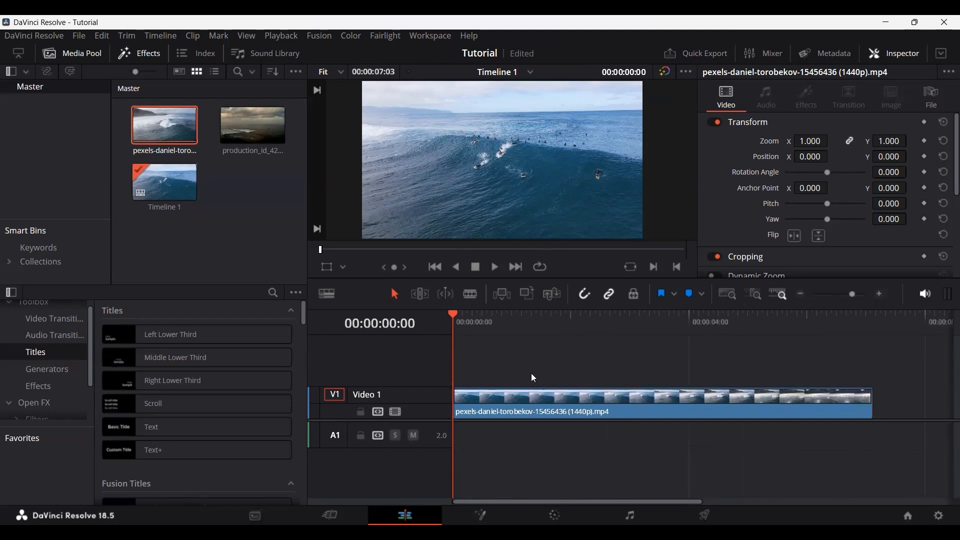
scroll(533, 372, down, 6)
scroll(533, 371, up, 6)
scroll(515, 366, up, 1)
scroll(524, 366, down, 1)
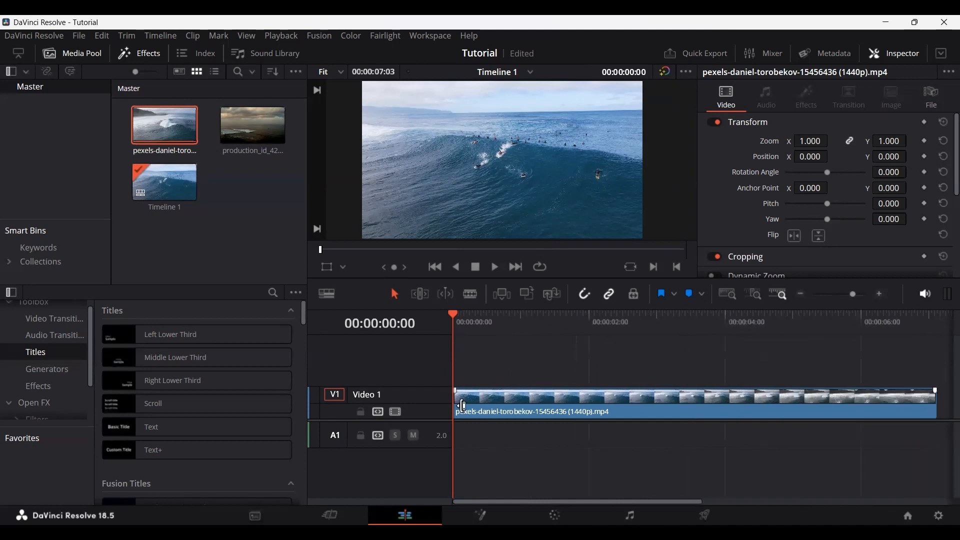
drag(463, 406, 687, 401)
drag(748, 413, 555, 409)
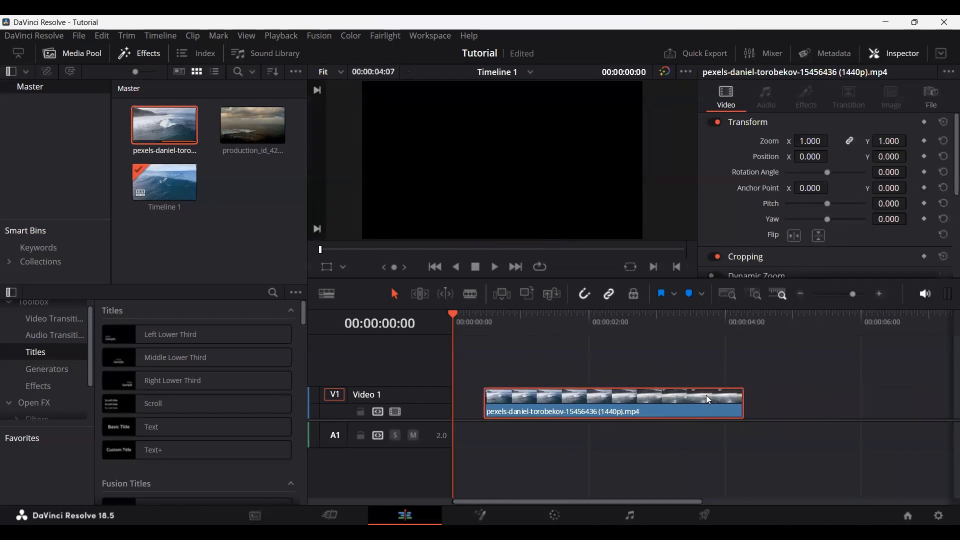
mouse_move(743, 400)
mouse_down()
mouse_move(589, 407)
mouse_move(743, 405)
mouse_up()
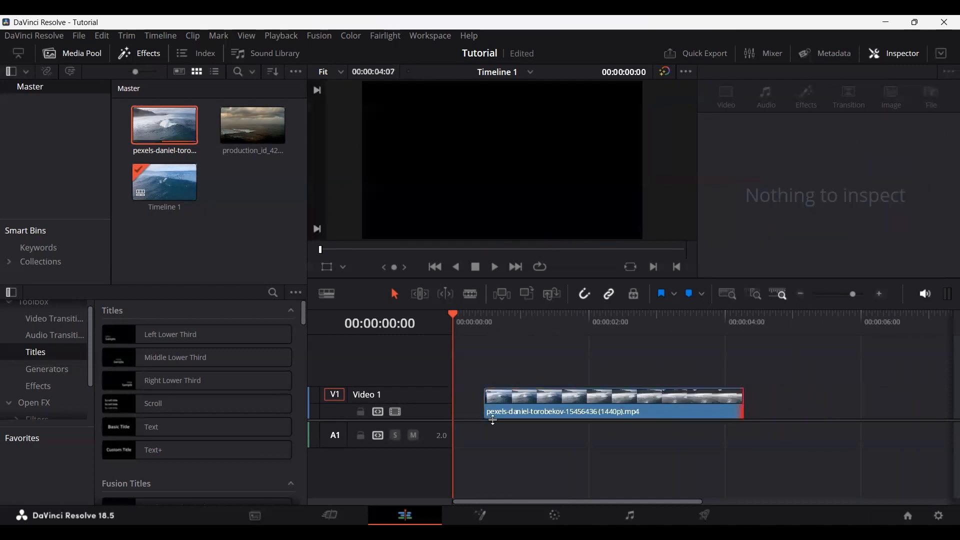
drag(493, 419, 456, 416)
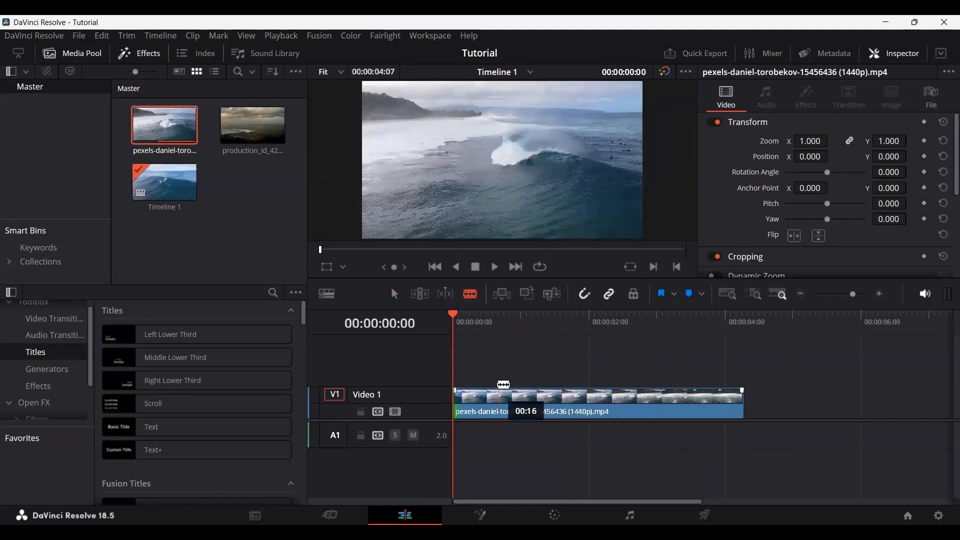
Step: Cut the surfing clip into five segments with the Blade tool at about 1, 1.7, 2.7 and 3.3 seconds
key(a)
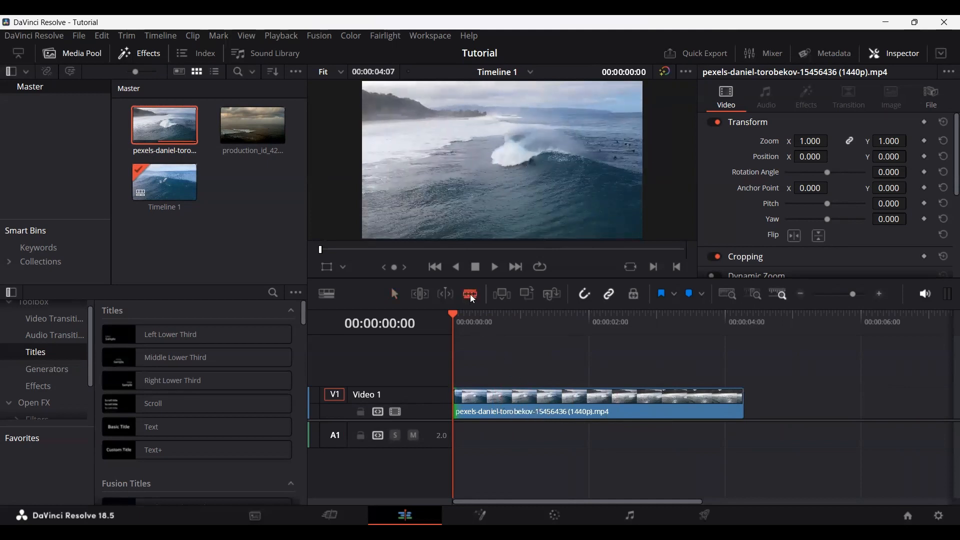
key(a)
key(b)
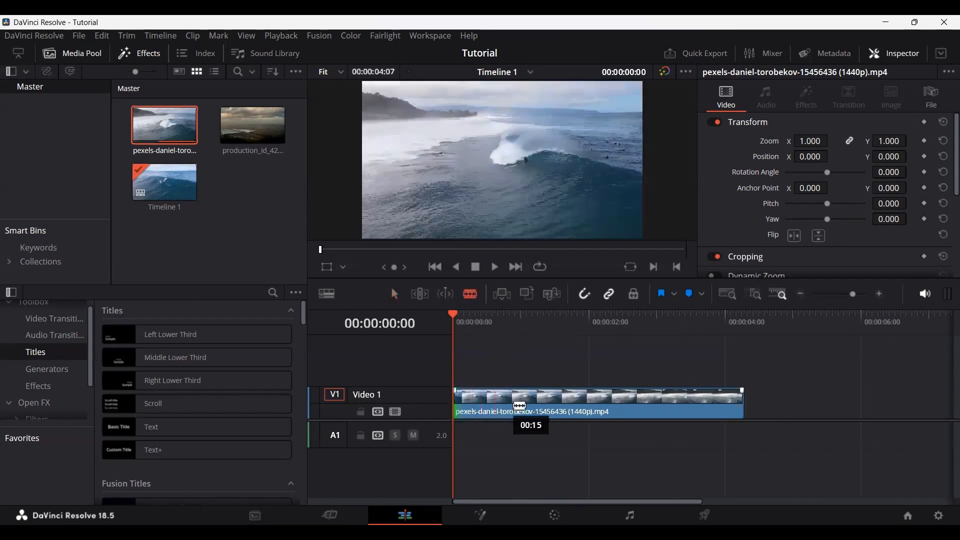
click(518, 402)
click(569, 402)
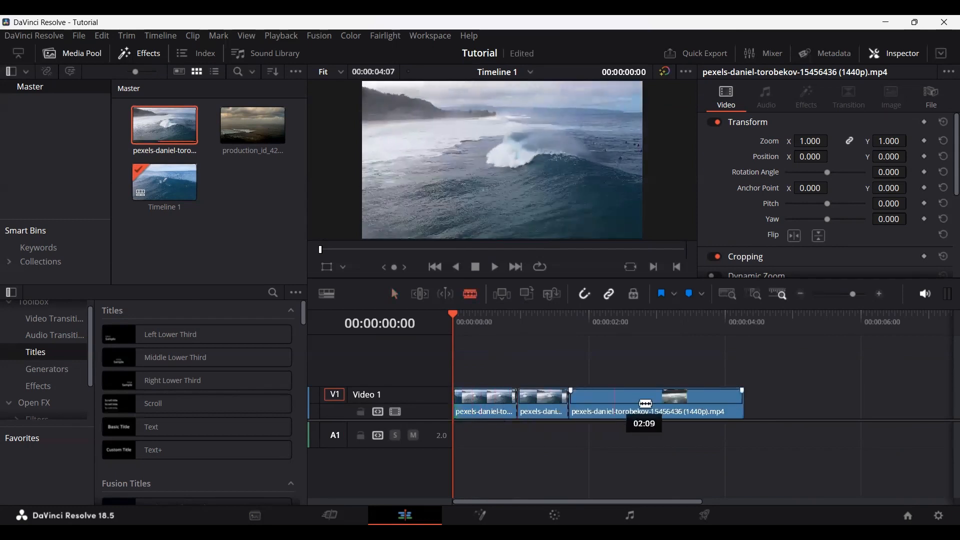
click(638, 402)
click(678, 408)
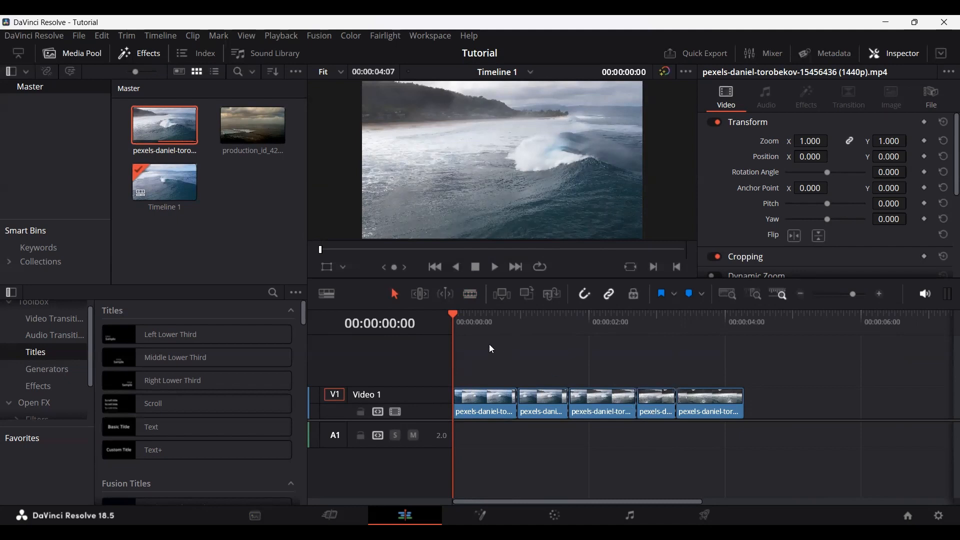
Step: Move the second and fourth surfing segments up to Video 2 at their same times and return the playhead to 00:00:00:00
click(470, 321)
mouse_move(469, 318)
mouse_down()
mouse_move(504, 314)
mouse_move(476, 316)
mouse_up()
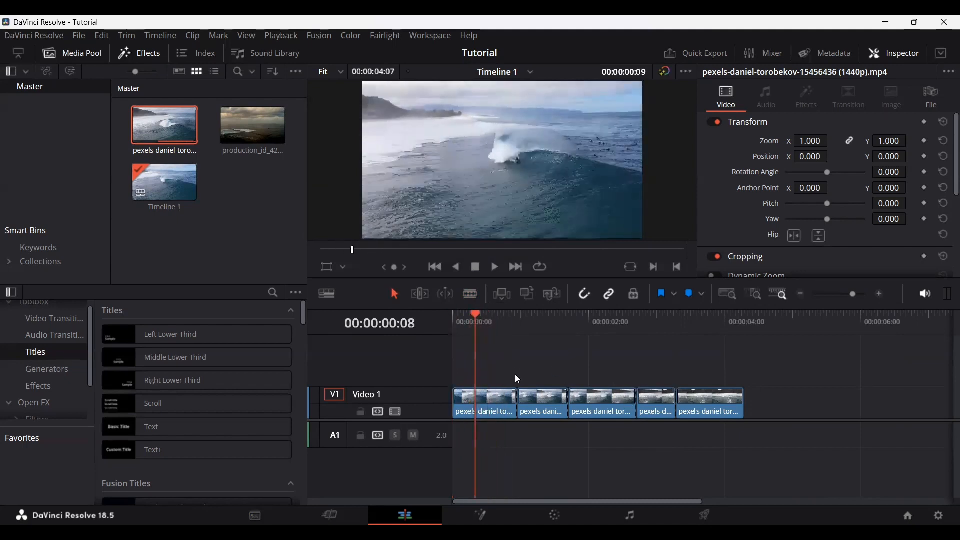
drag(542, 400, 568, 369)
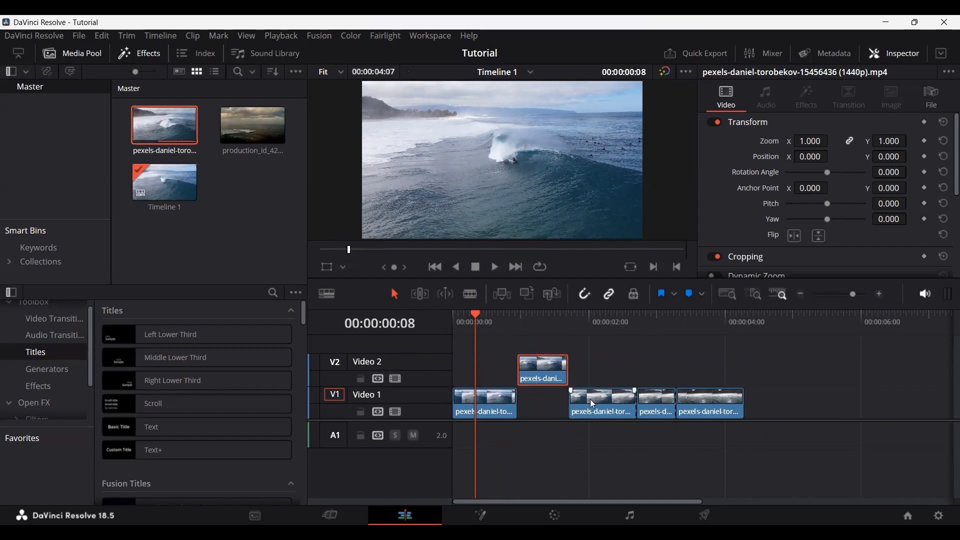
drag(659, 402, 699, 389)
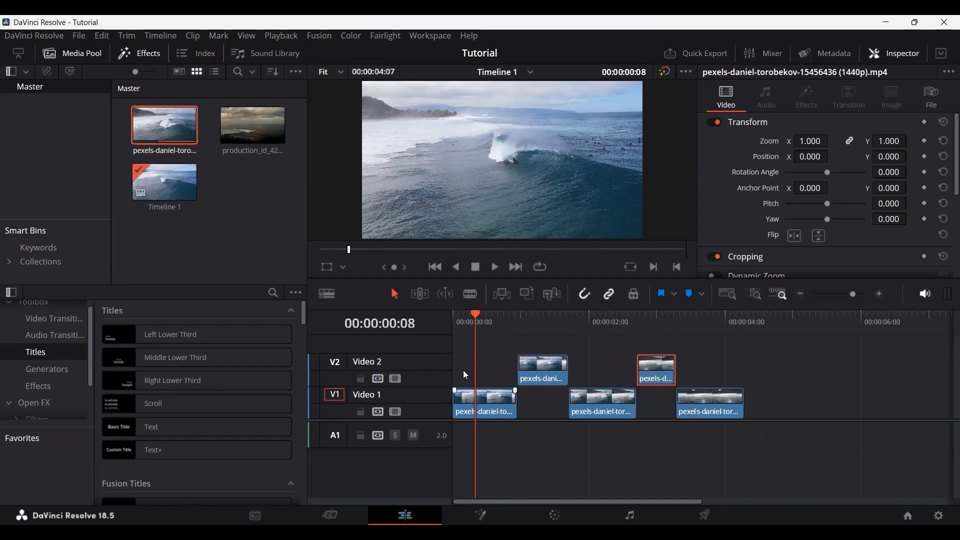
click(455, 315)
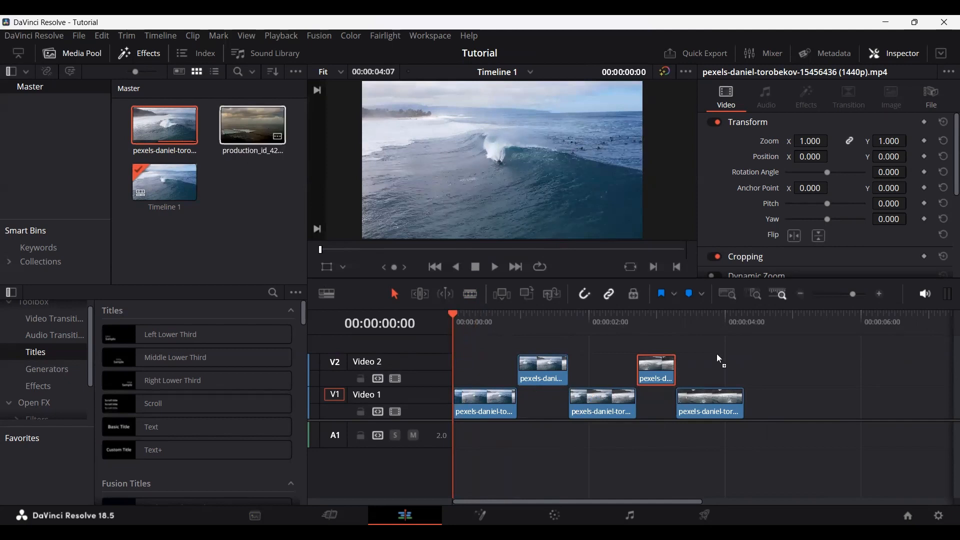
Step: Add the production_id_4232194 clip right after the last surfing segment on Video 1 and try moving it to a new track above
drag(780, 403, 774, 407)
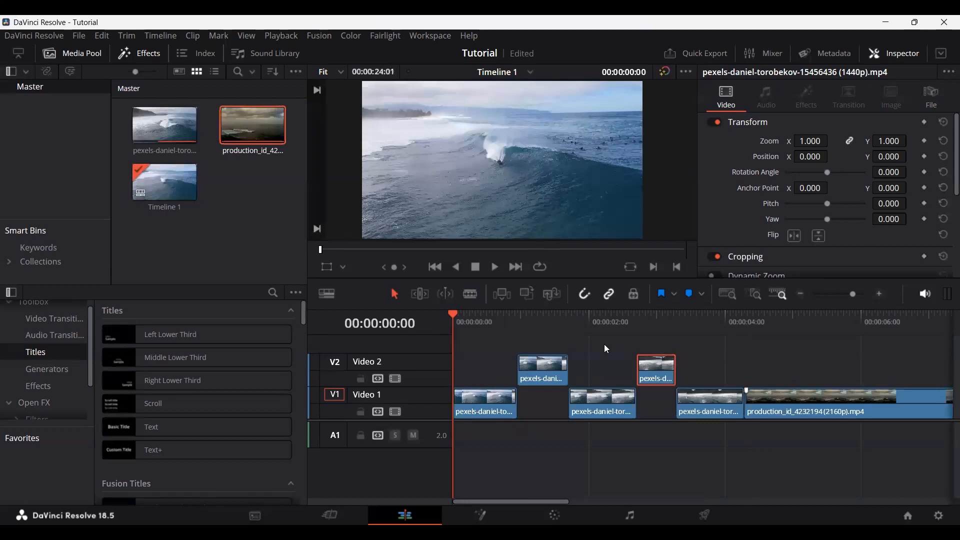
click(783, 403)
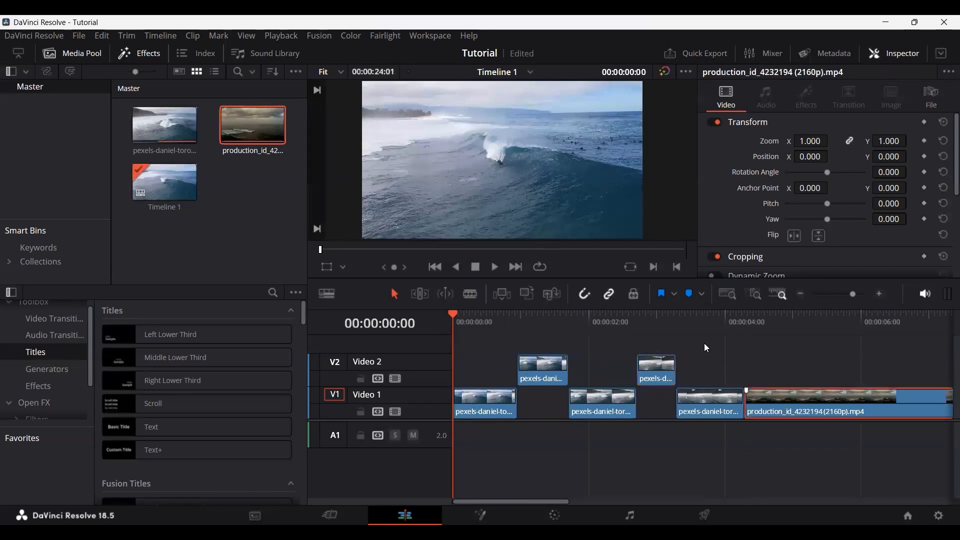
drag(793, 404, 712, 350)
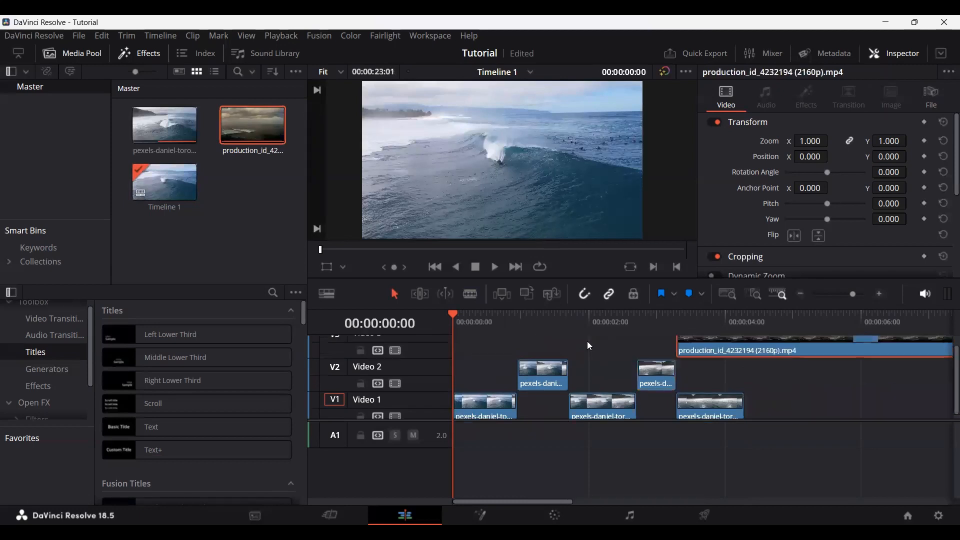
click(782, 391)
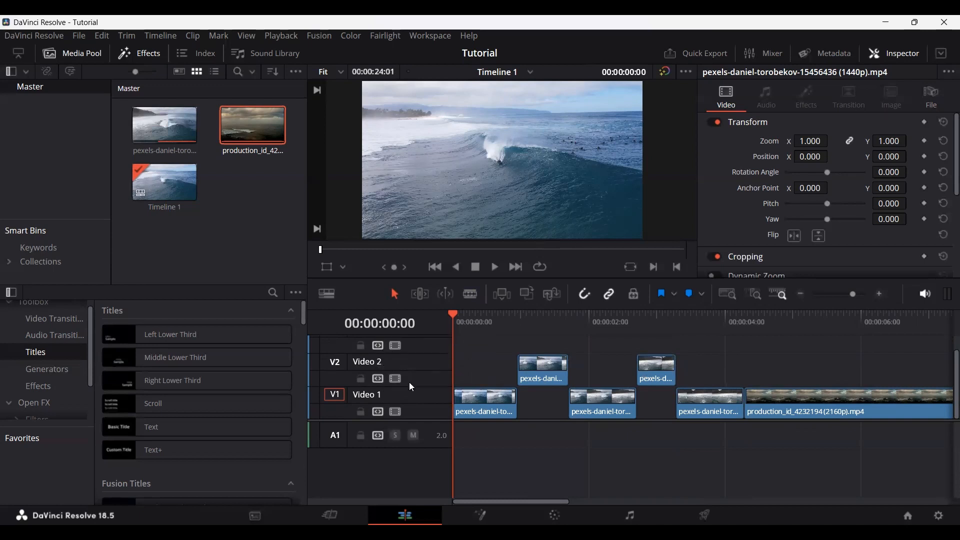
Step: Disable the Video 2 track to see its effect on the two upper segments and enable it again
scroll(410, 386, up, 1)
click(370, 375)
click(416, 381)
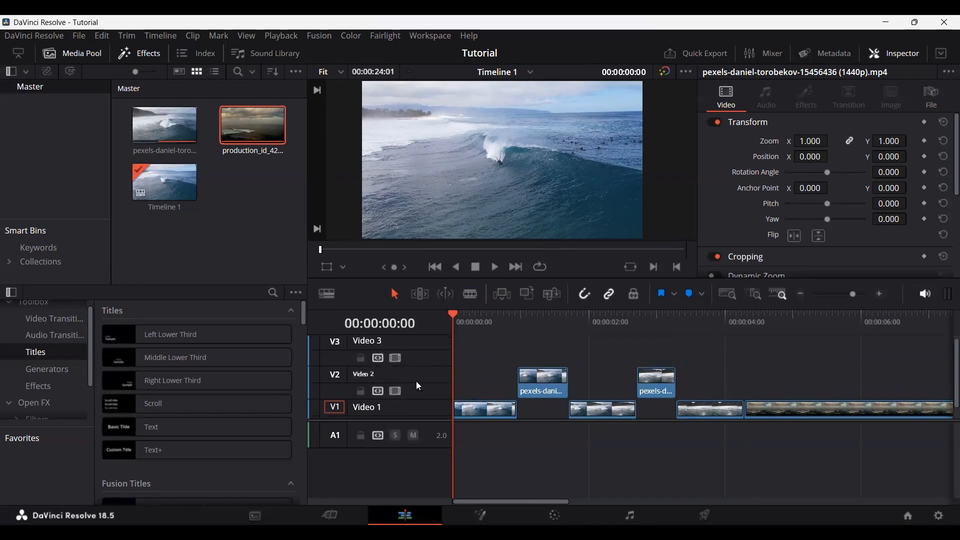
scroll(418, 383, down, 1)
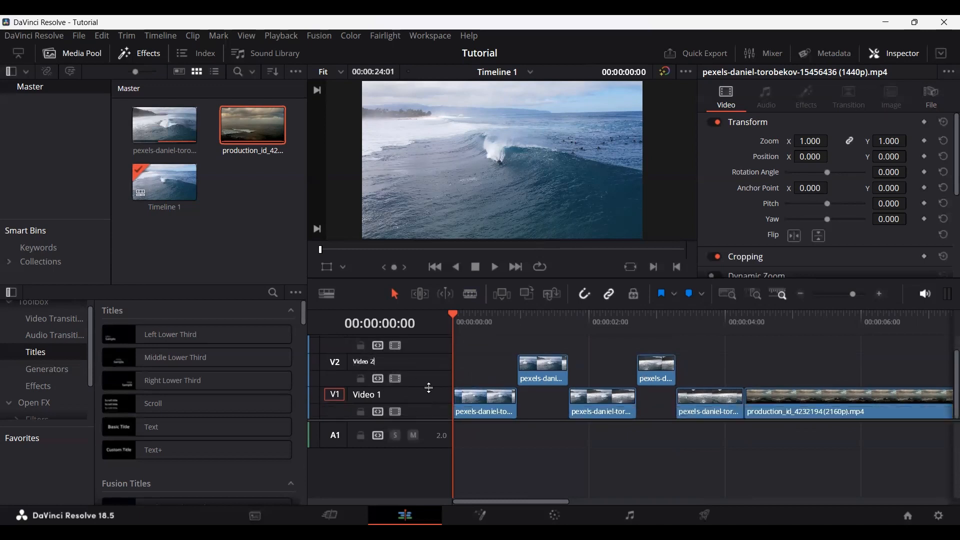
click(396, 379)
drag(514, 316, 412, 377)
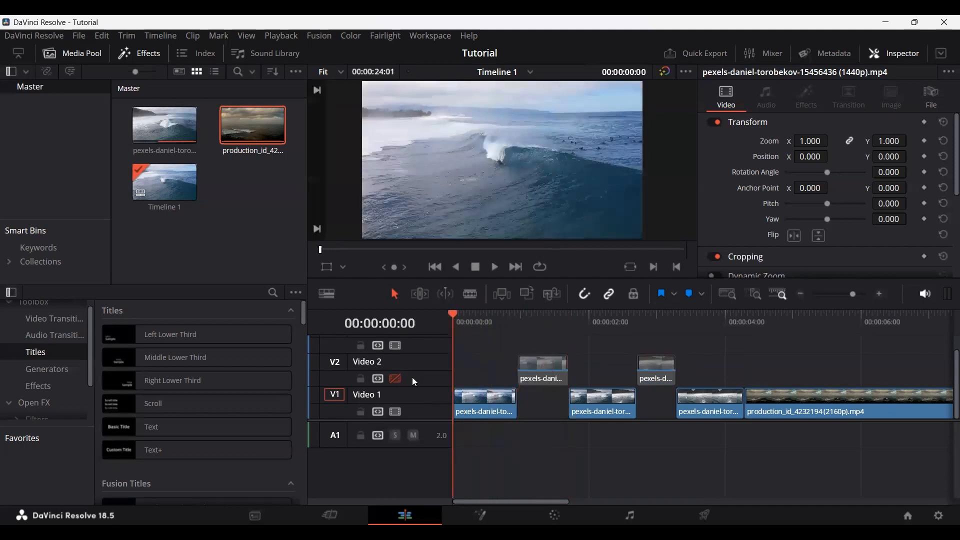
click(395, 379)
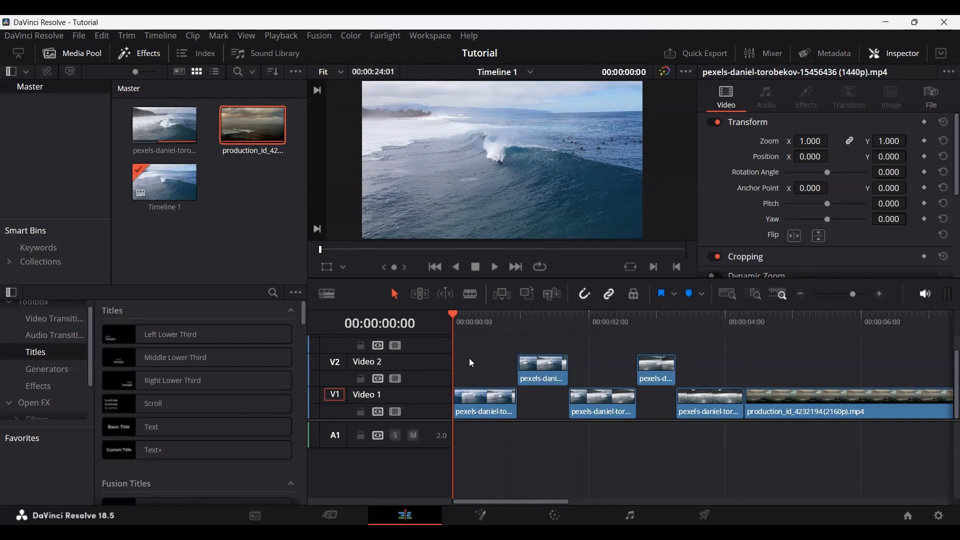
Step: Play the timeline through to the start of the production clip and return the playhead to 00:00:00:00
key(space)
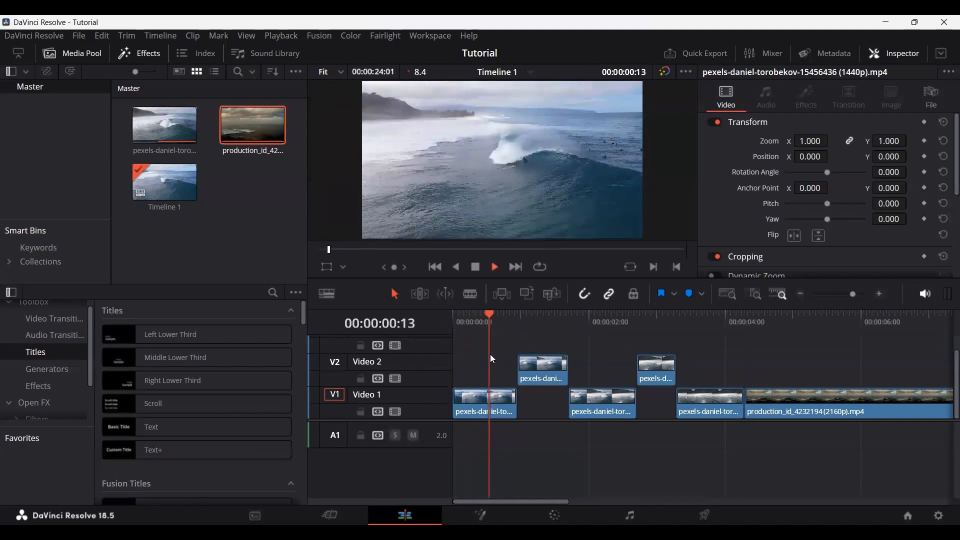
key(space)
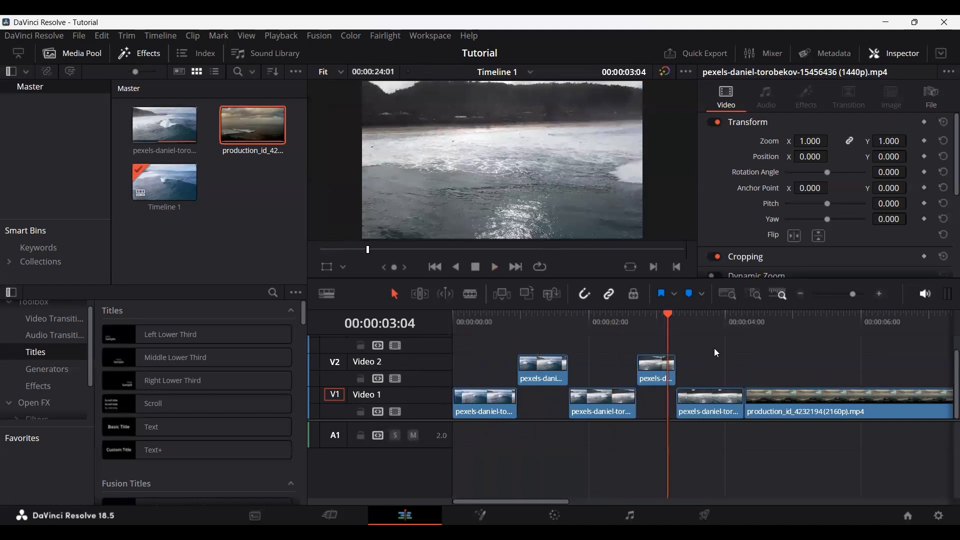
key(space)
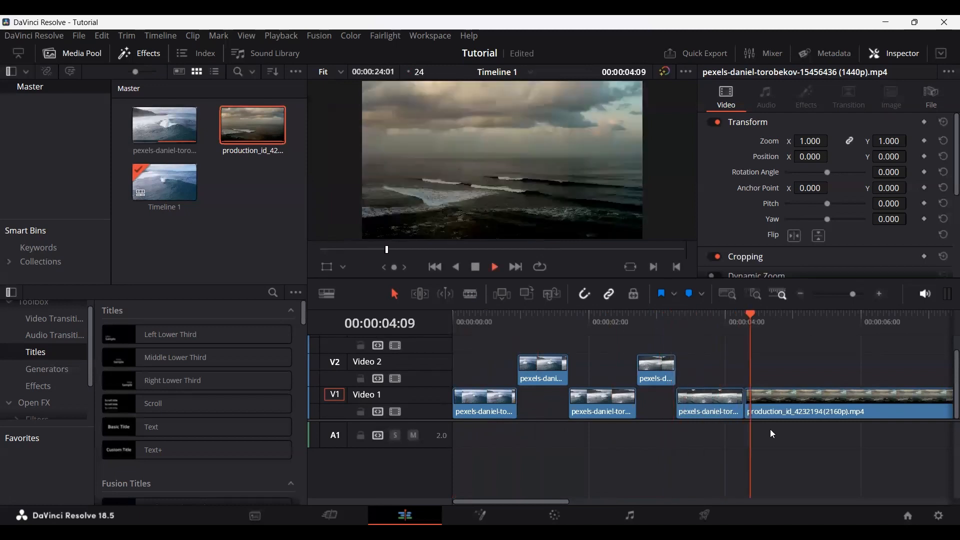
key(space)
drag(484, 329, 453, 334)
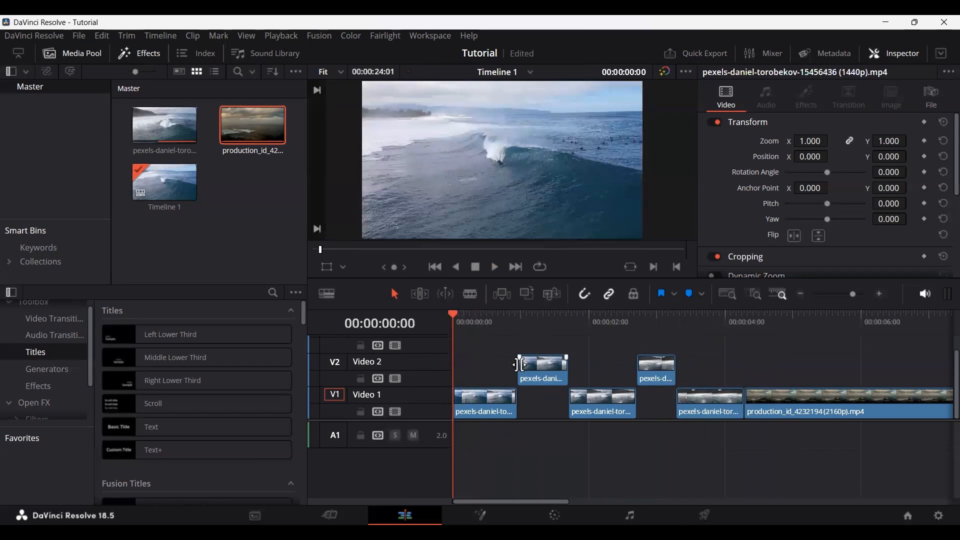
Step: Move both segments on Video 2 back down into their gaps on Video 1
drag(540, 374, 540, 402)
drag(640, 385, 655, 400)
click(673, 363)
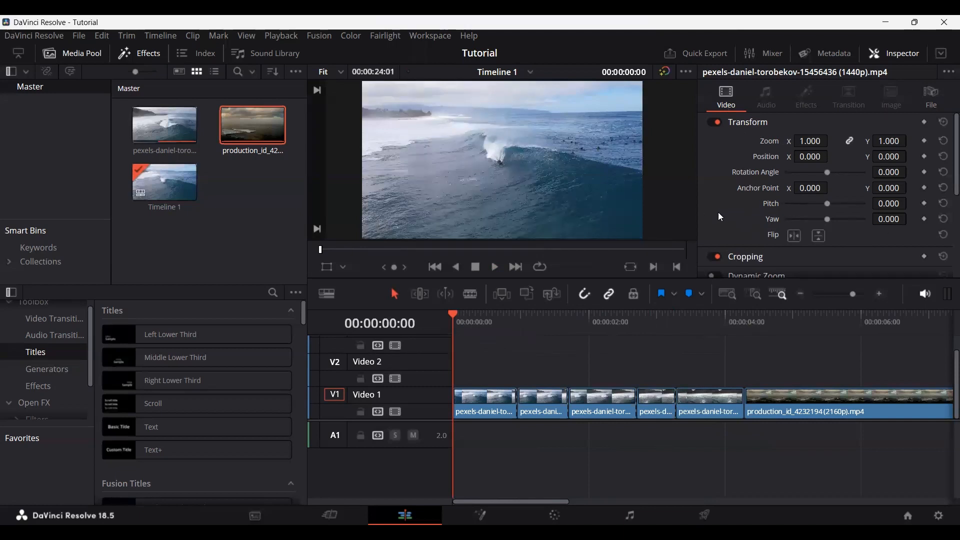
Step: Hide the Inspector, show it again and look through its video properties
click(897, 55)
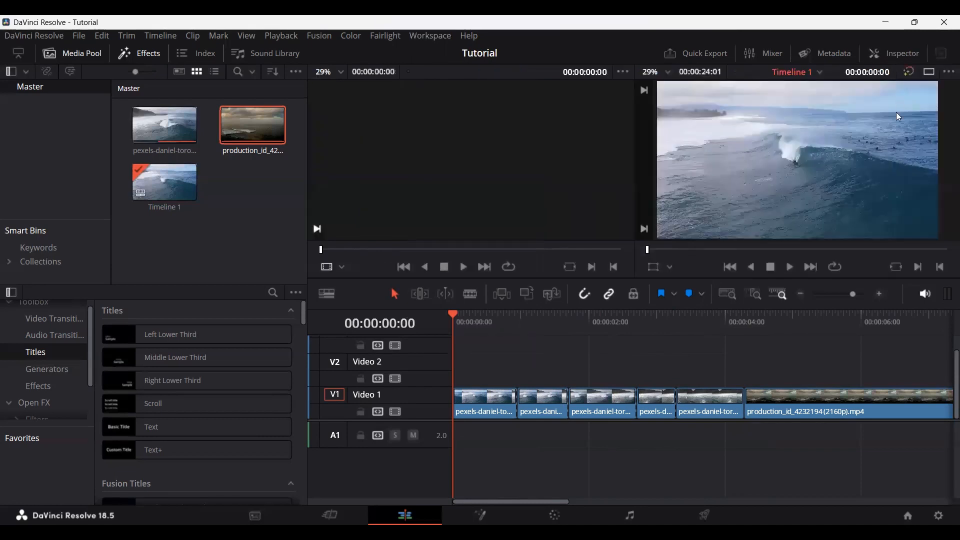
click(892, 53)
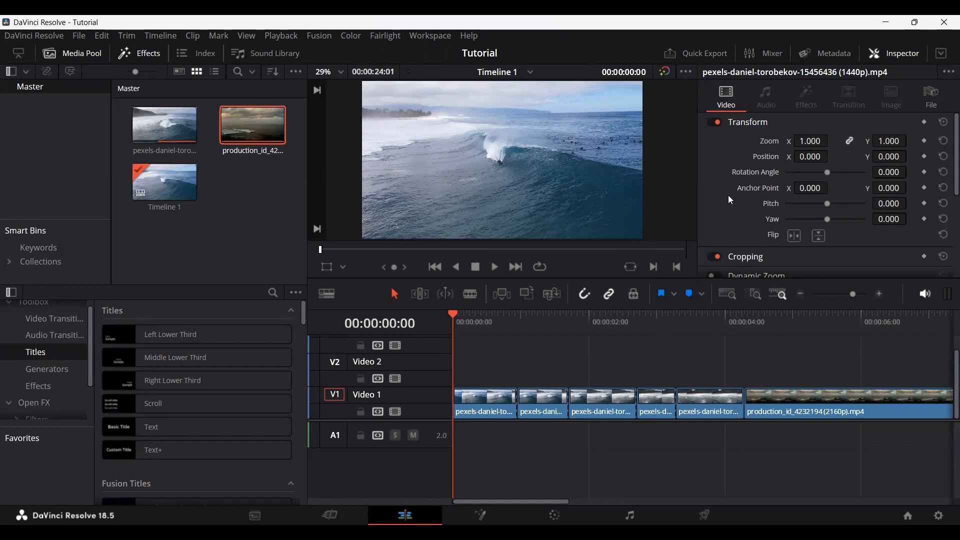
scroll(728, 195, down, 3)
scroll(733, 202, up, 3)
Step: Select the first surfing segment on Video 1, keeping the playhead at the timeline start
mouse_move(453, 314)
mouse_down()
mouse_move(468, 315)
mouse_move(453, 316)
mouse_up()
click(491, 411)
scroll(482, 371, up, 3)
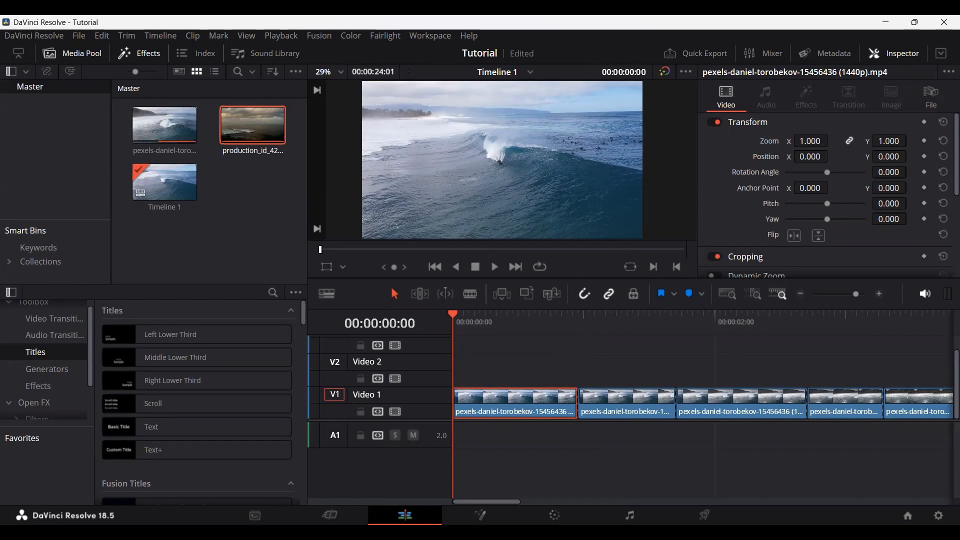
Step: Try Transform adjustments such as zoom and a horizontal flip on the selected segment, and undo them
drag(817, 141, 843, 168)
key(ctrl+z)
key(ctrl+z)
scroll(846, 205, down, 2)
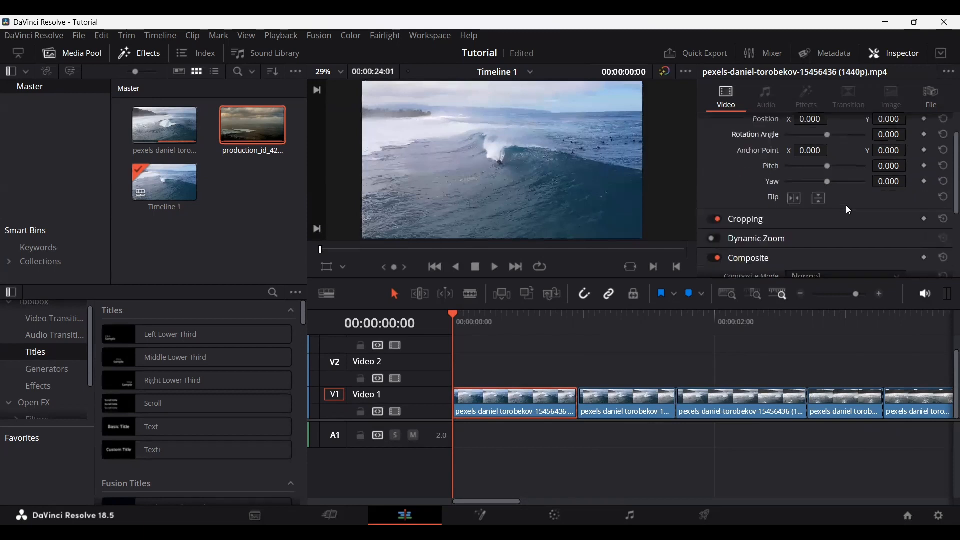
click(794, 199)
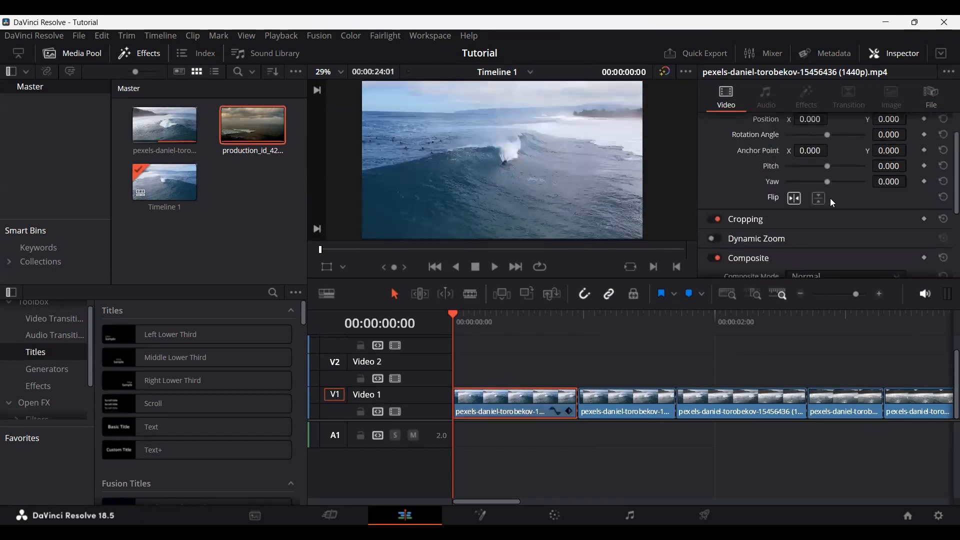
key(ctrl+z)
Step: Expand the Cropping settings, try cropping the selected segment's edges and undo the crop changes
scroll(850, 200, down, 2)
click(748, 183)
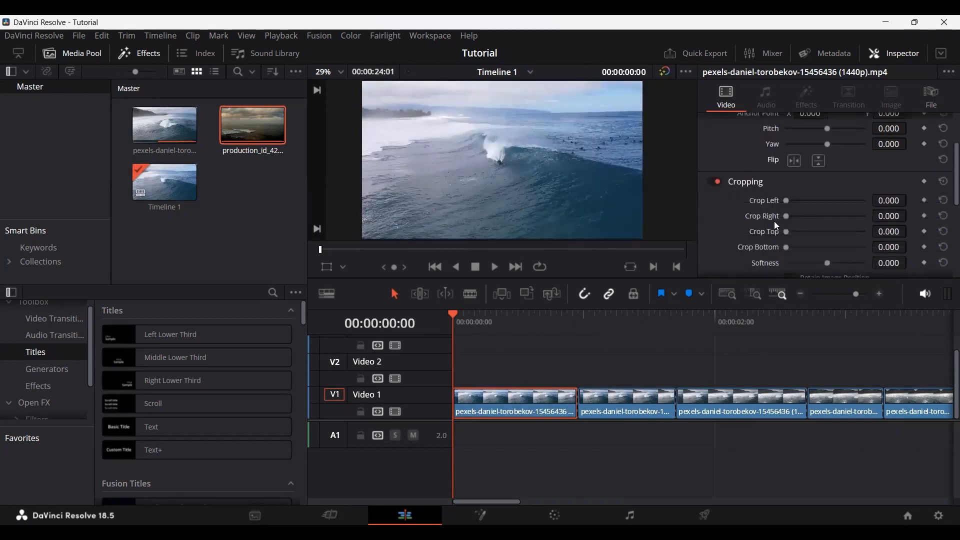
drag(789, 201, 807, 247)
key(ctrl+z)
key(ctrl+z)
key(ctrl+z)
key(ctrl+z)
Step: Set the selected segment's Crop Left to 483.700, turn its Cropping off and collapse those settings
scroll(751, 197, down, 3)
scroll(769, 239, up, 1)
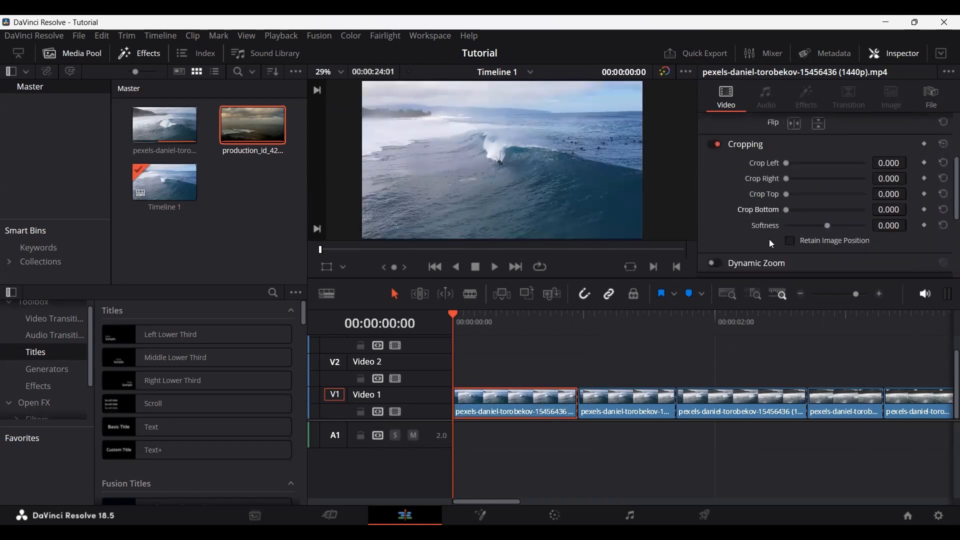
click(742, 146)
drag(793, 161, 807, 161)
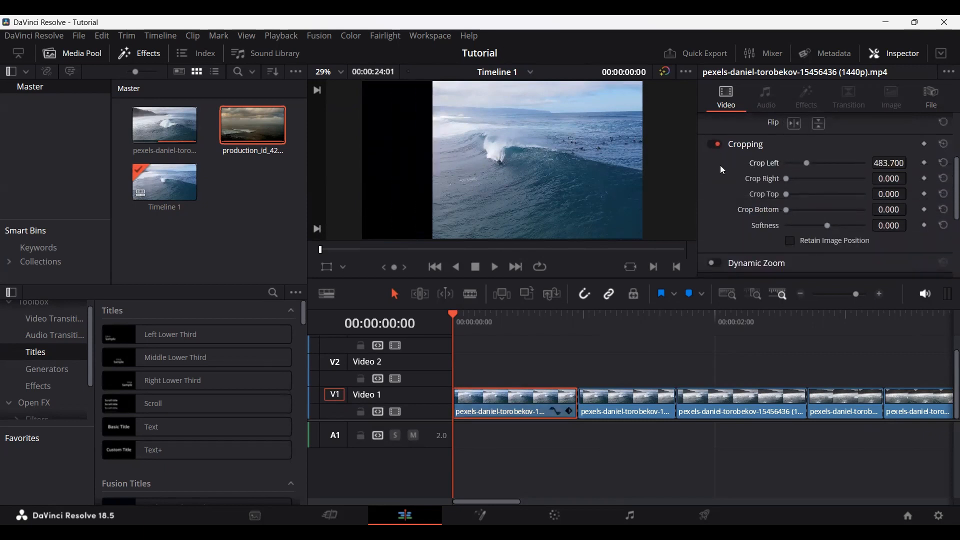
click(714, 144)
click(750, 144)
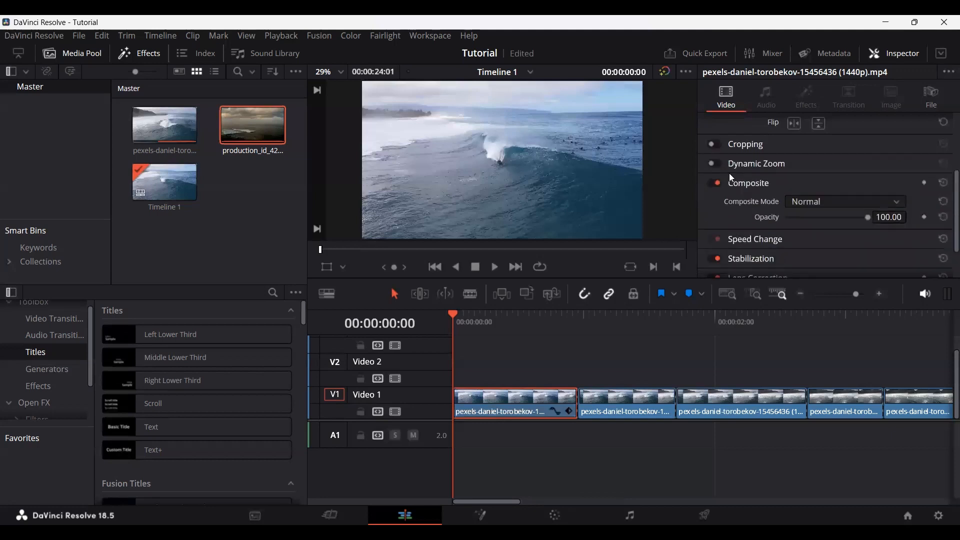
Step: Try Dynamic Zoom on the first segment, turning it on and playing the segment from the timeline start
click(761, 163)
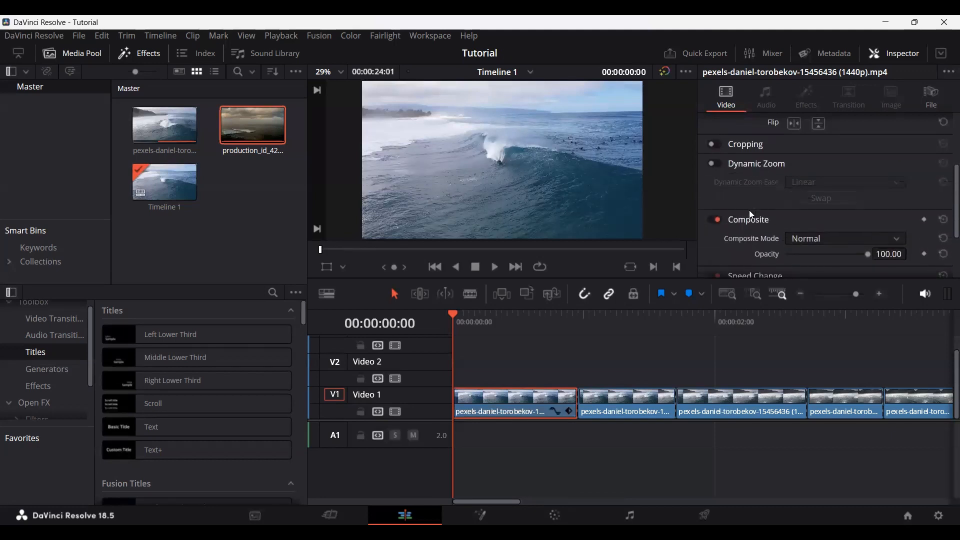
click(716, 164)
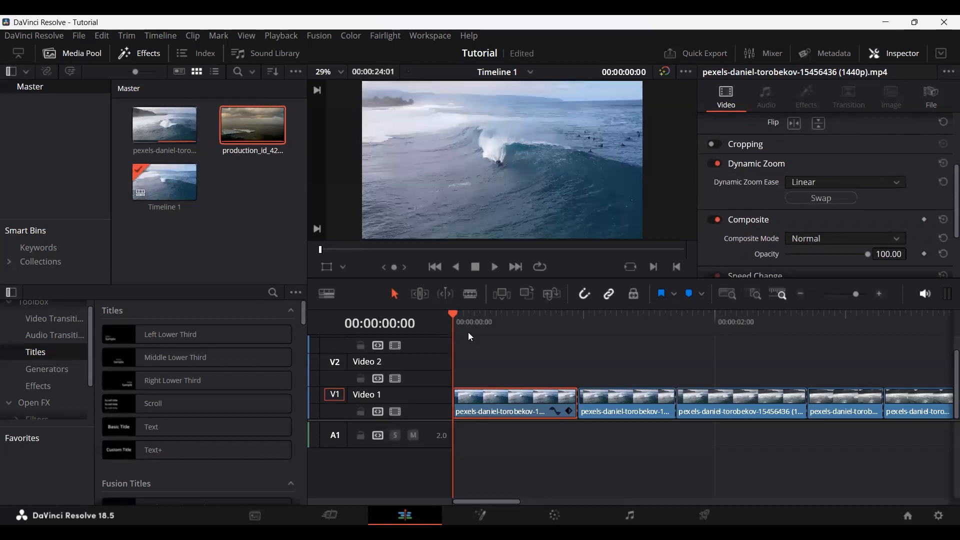
key(space)
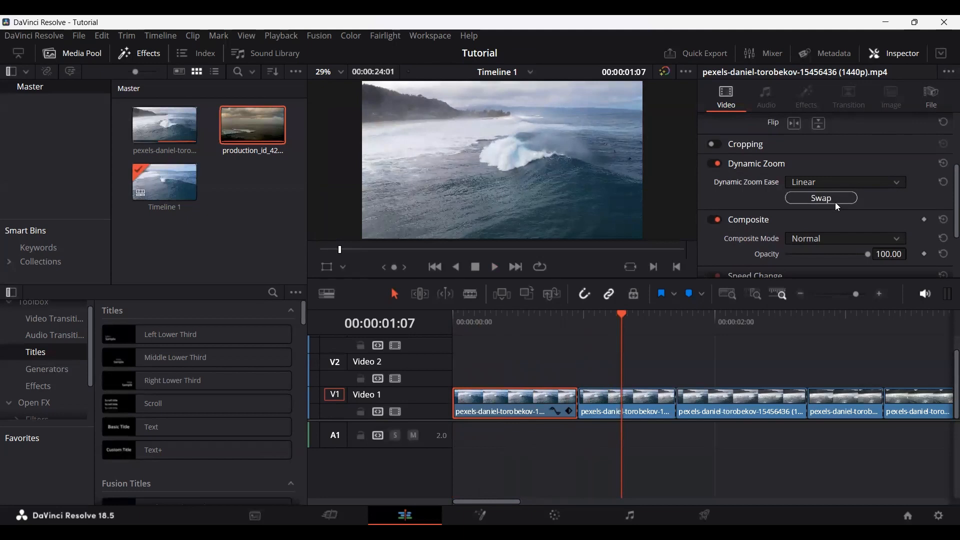
key(Home)
key(space)
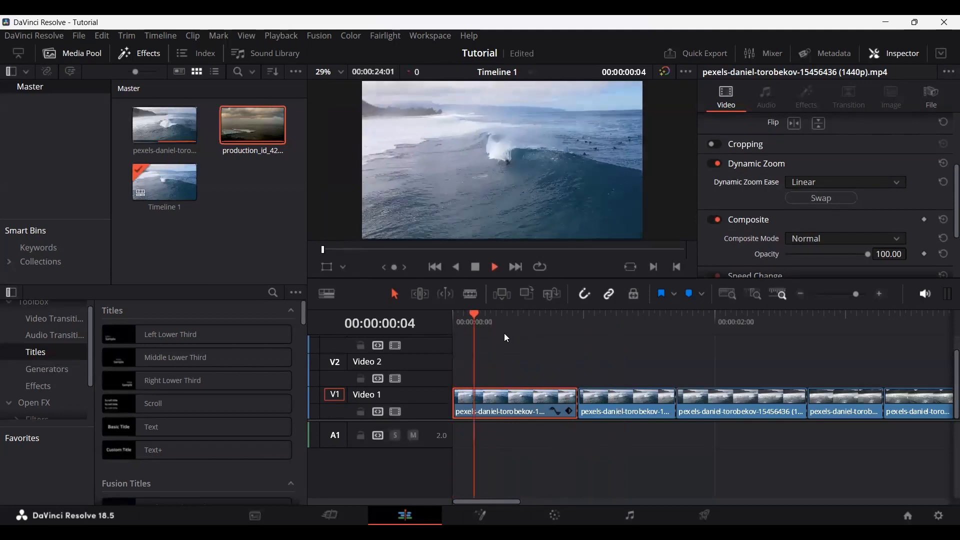
key(Home)
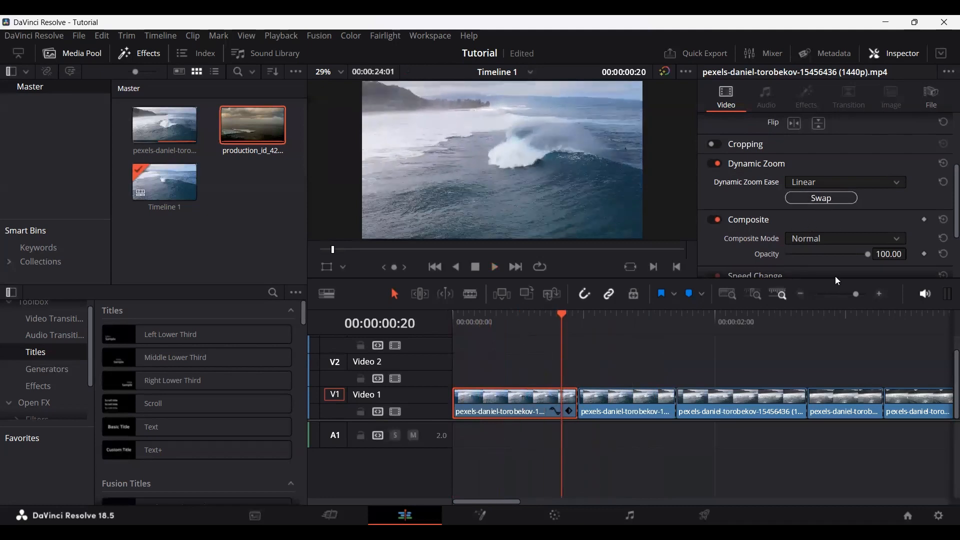
key(Home)
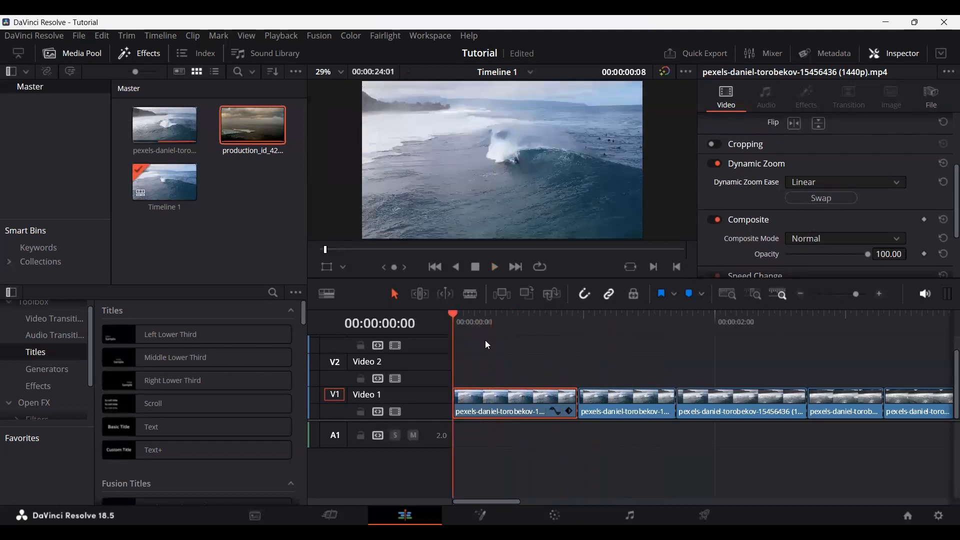
key(space)
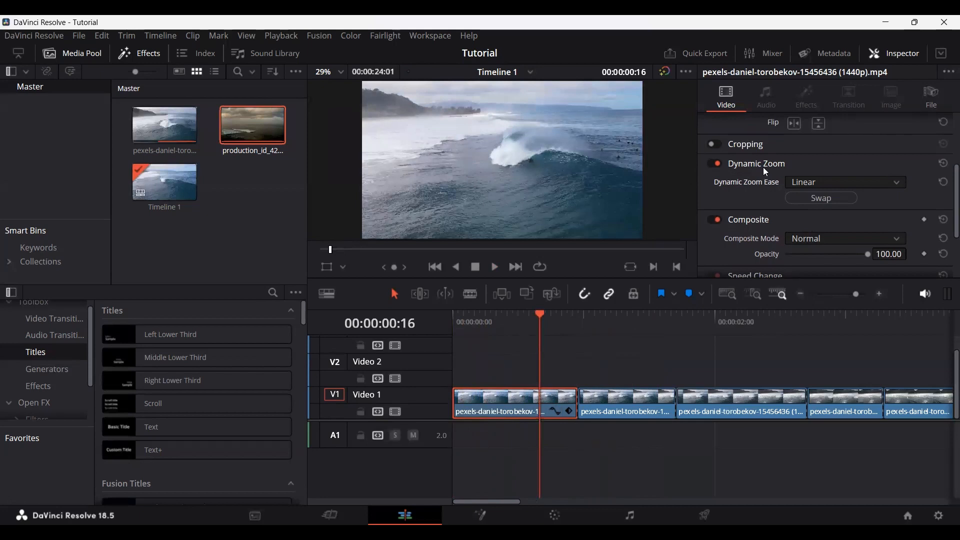
Step: Try the Ease In option for Dynamic Zoom, return it to Linear and turn Dynamic Zoom off
click(830, 184)
click(818, 212)
click(822, 186)
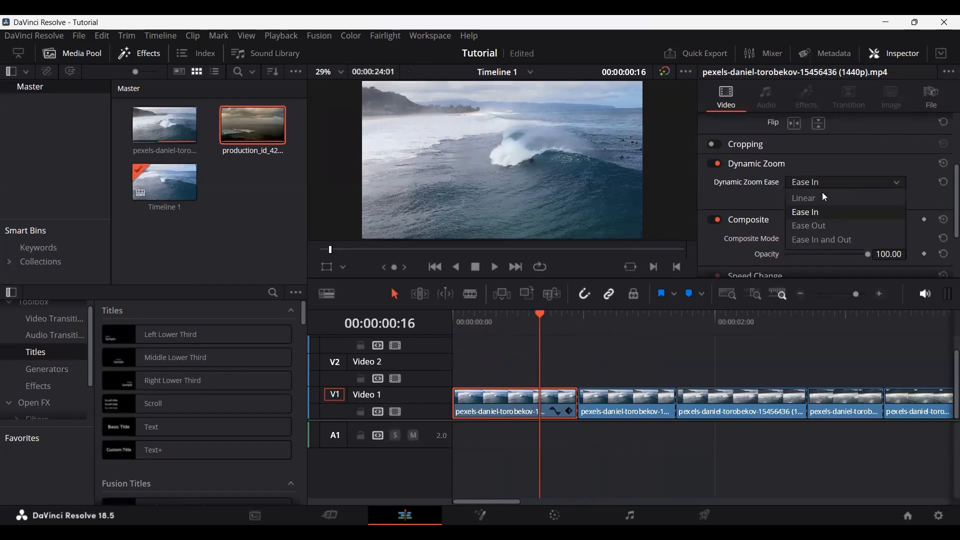
click(822, 192)
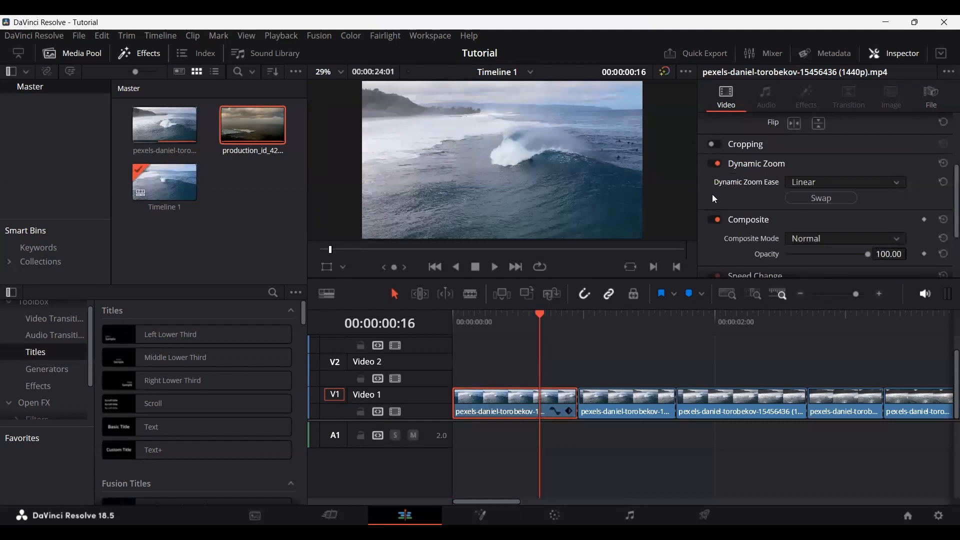
click(714, 163)
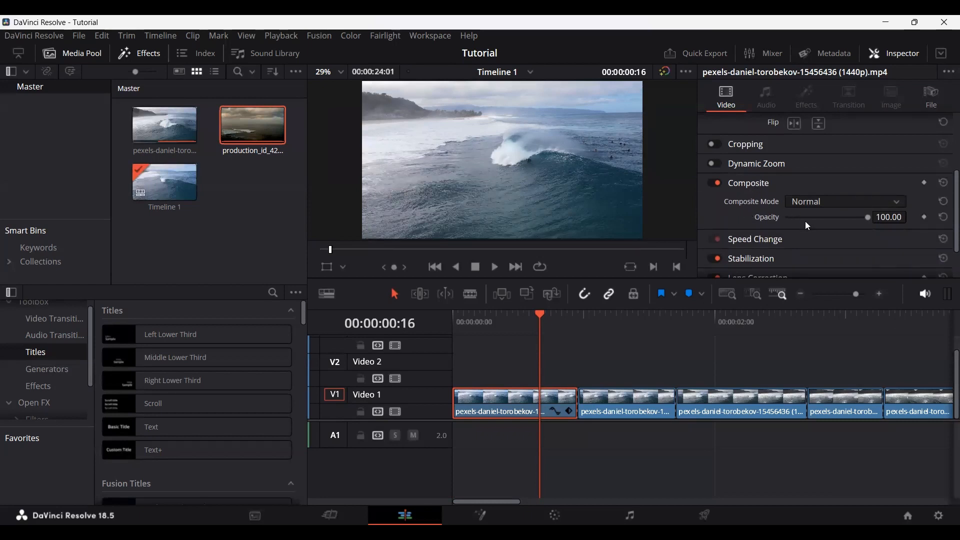
Step: Try the selected segment's Opacity, restore it to 100.00, look at the Composite Mode options and collapse the Composite settings
drag(865, 218, 907, 219)
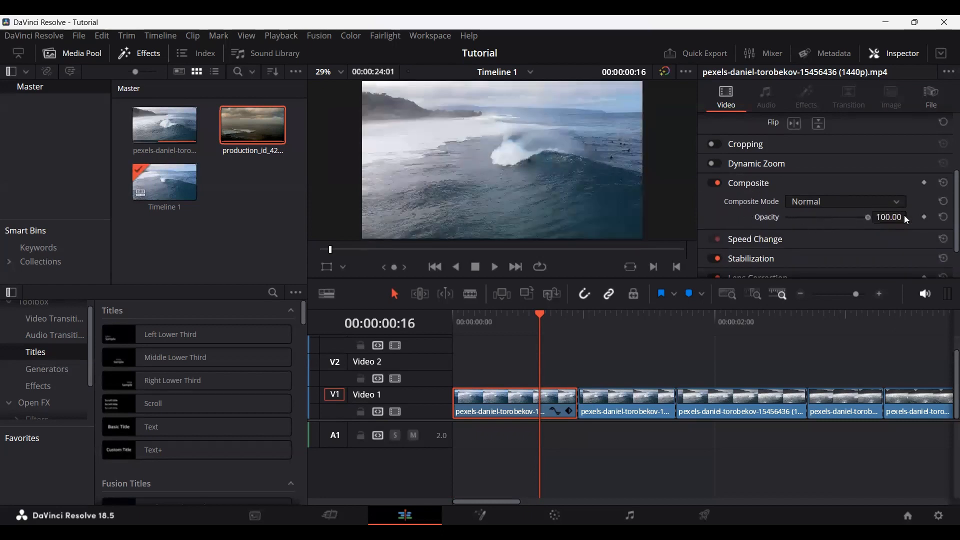
click(824, 203)
click(746, 192)
click(752, 188)
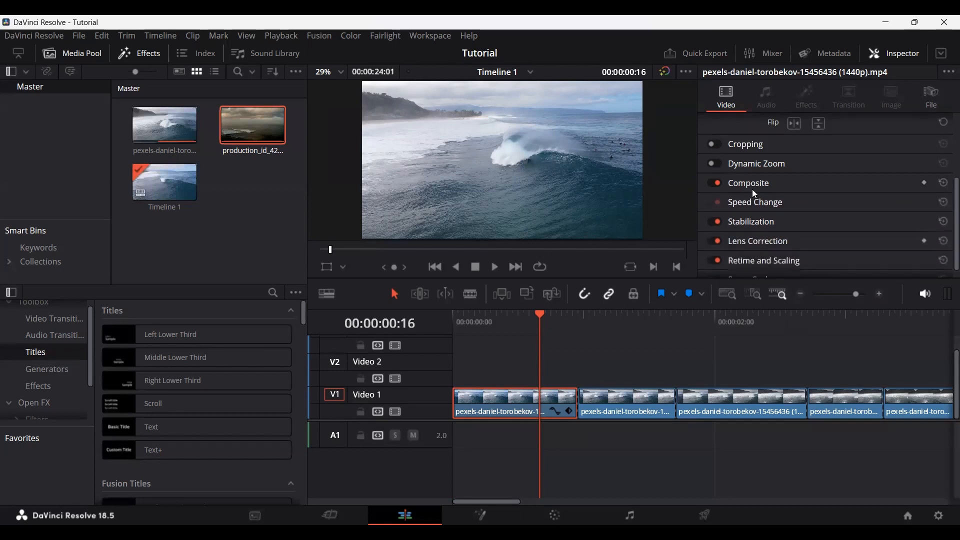
Step: Try a 131% Speed Change on the selected segment, undo it and collapse the Speed Change settings
scroll(756, 216, down, 1)
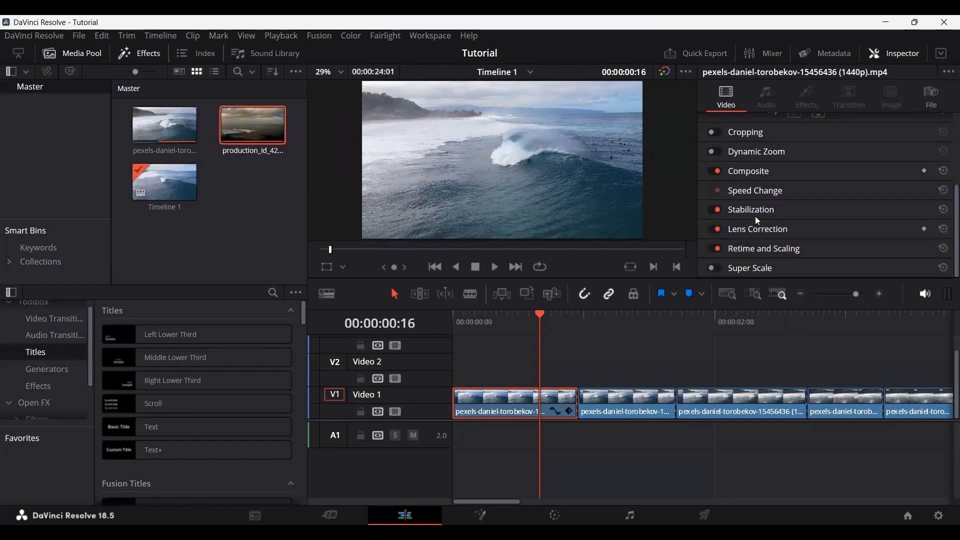
click(747, 191)
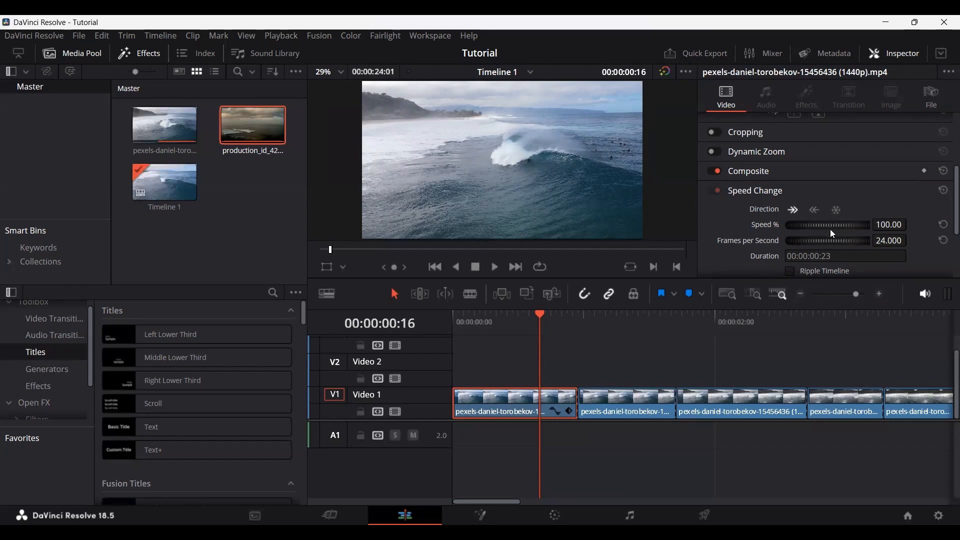
drag(830, 226, 868, 227)
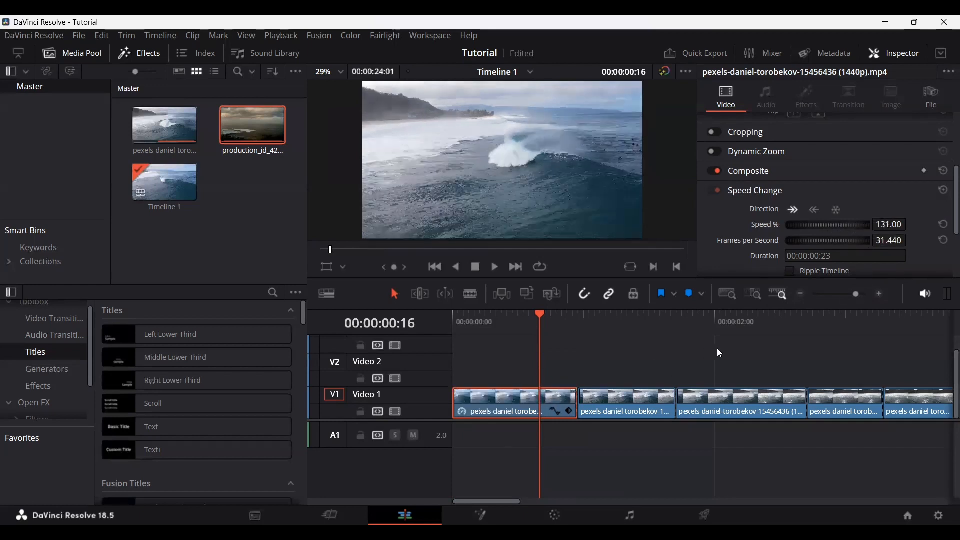
key(ctrl+z)
scroll(741, 231, up, 2)
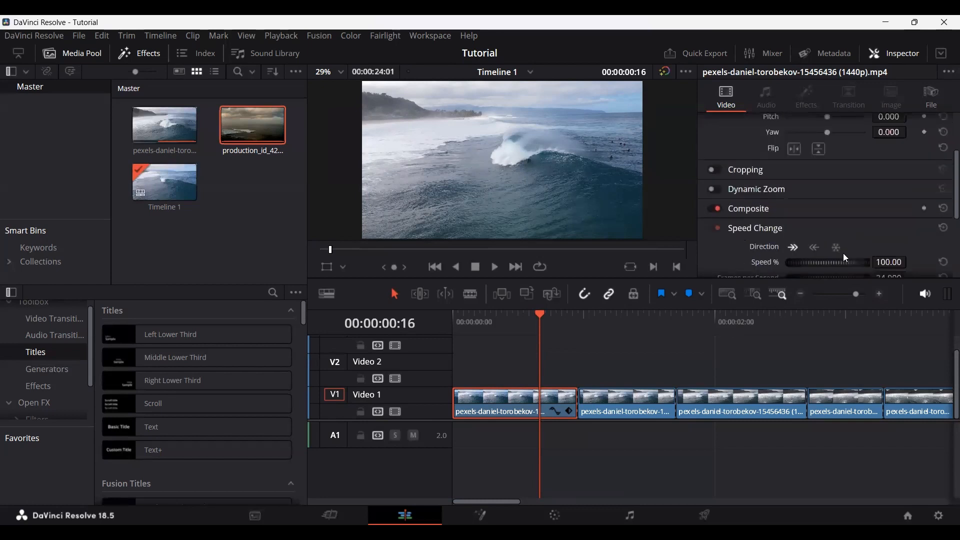
click(746, 230)
scroll(753, 238, down, 2)
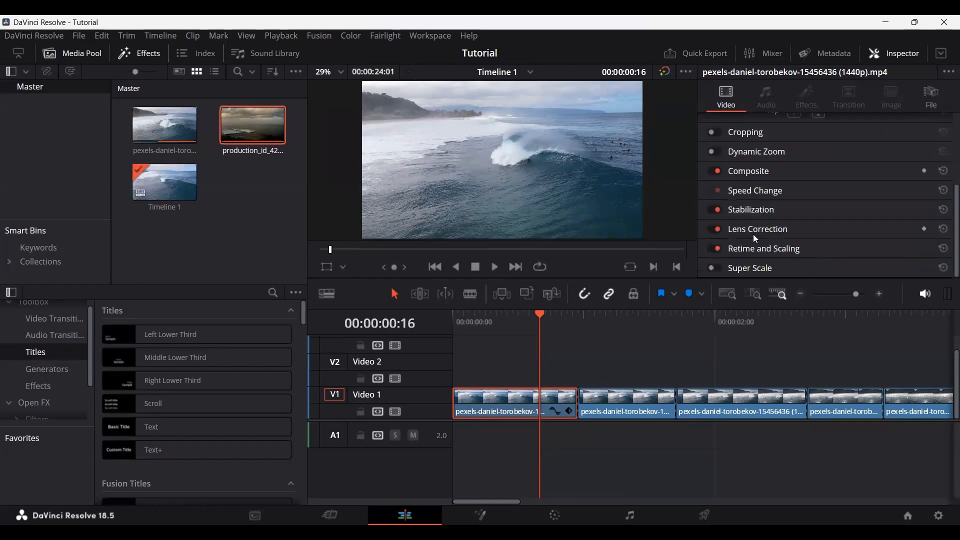
Step: Examine the selected segment's Stabilization settings and collapse them
click(747, 212)
scroll(753, 245, down, 4)
scroll(754, 246, up, 4)
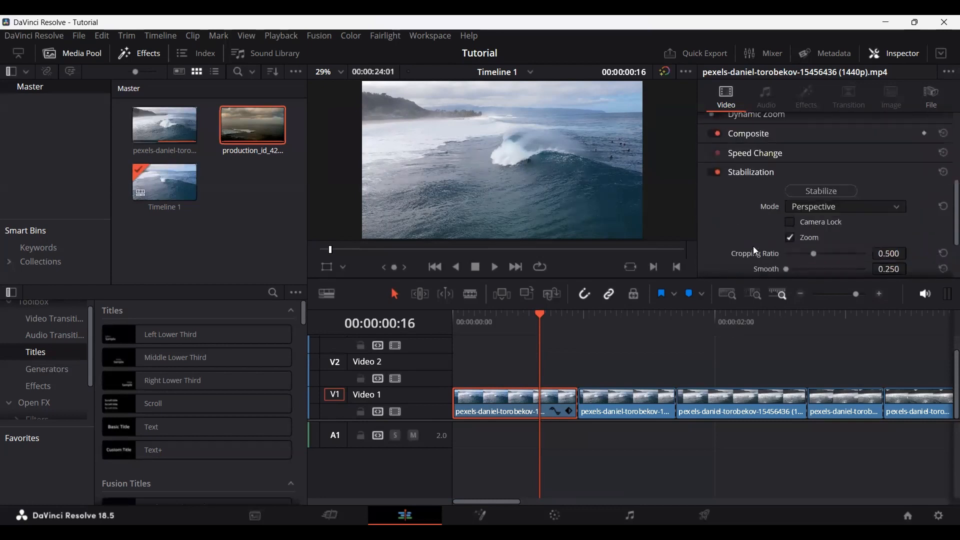
click(751, 210)
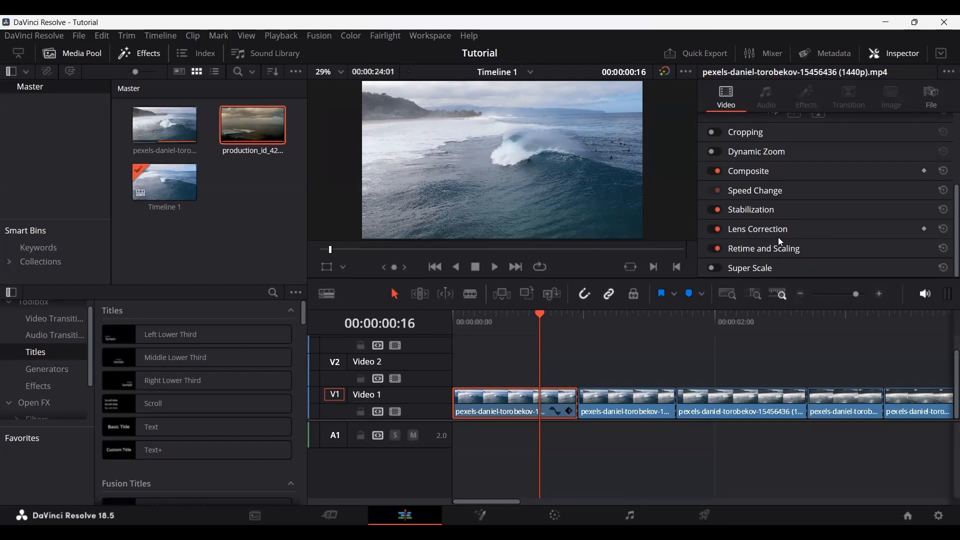
Step: Add a Transform Zoom keyframe to the first segment with the playhead at the timeline start
scroll(780, 241, up, 3)
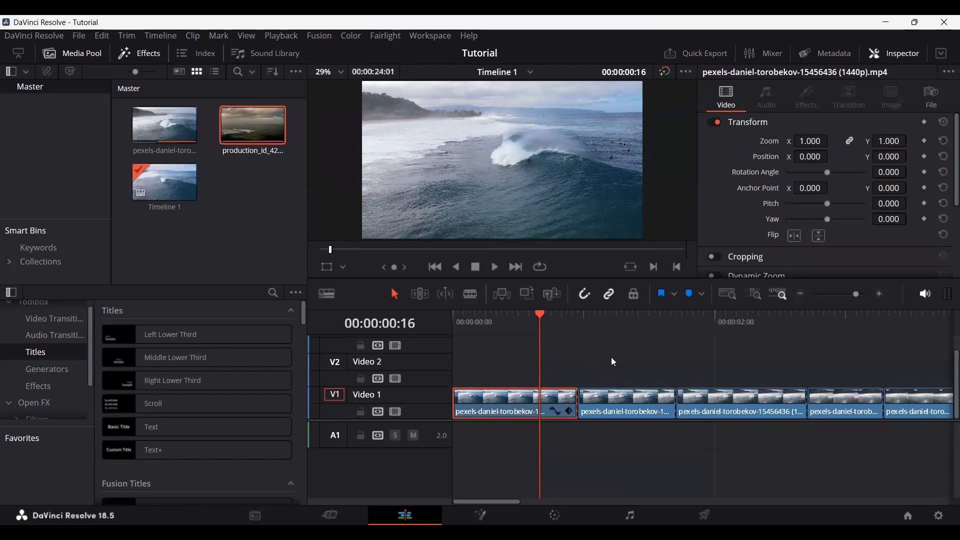
click(473, 313)
key(Home)
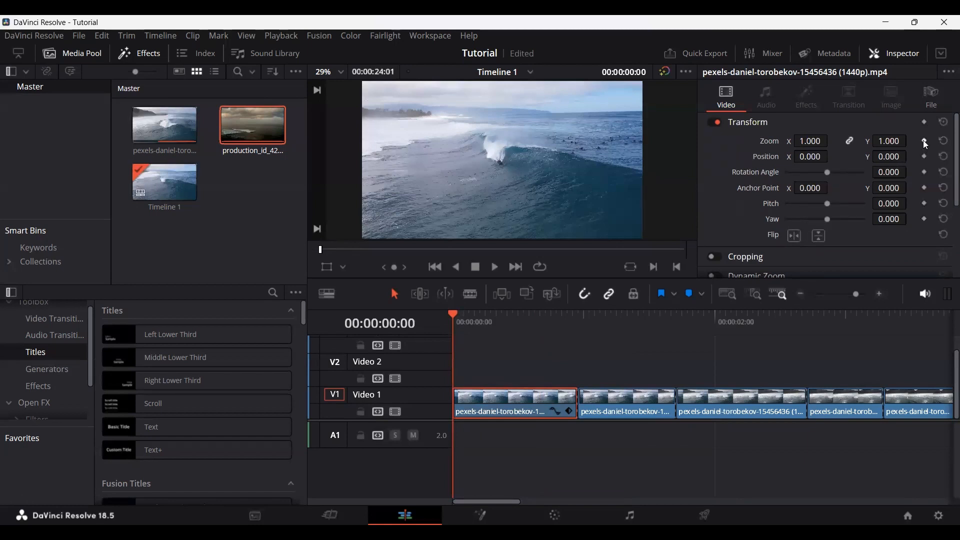
scroll(804, 218, down, 2)
click(750, 204)
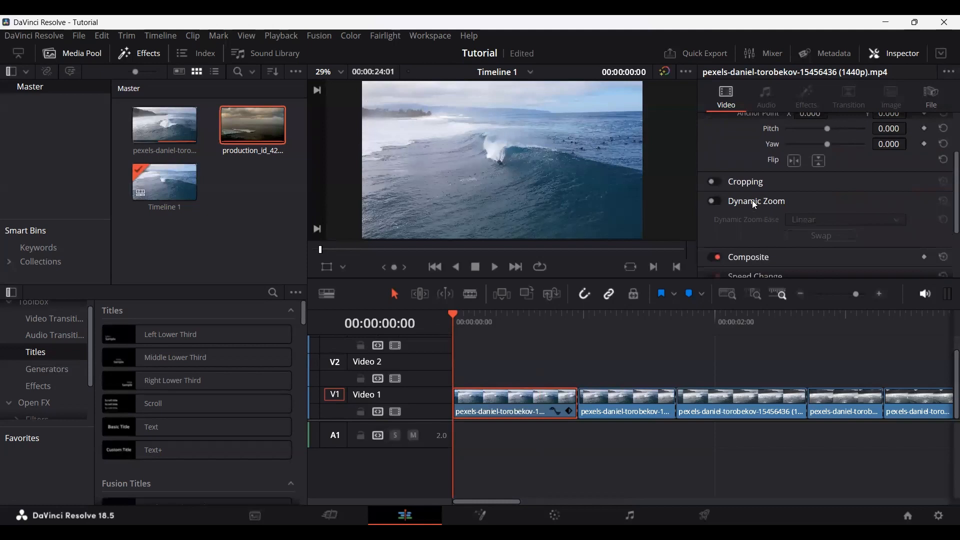
click(753, 203)
scroll(741, 220, up, 2)
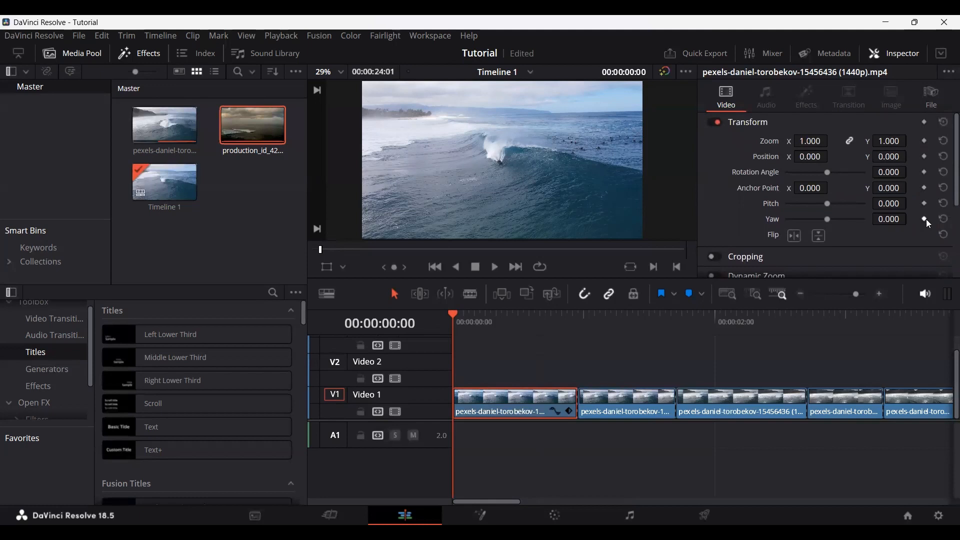
click(925, 141)
Step: Try Zoom values of 1.590 at 00:00:00:23 and 1.474 one frame earlier, and undo both changes
drag(455, 320, 571, 322)
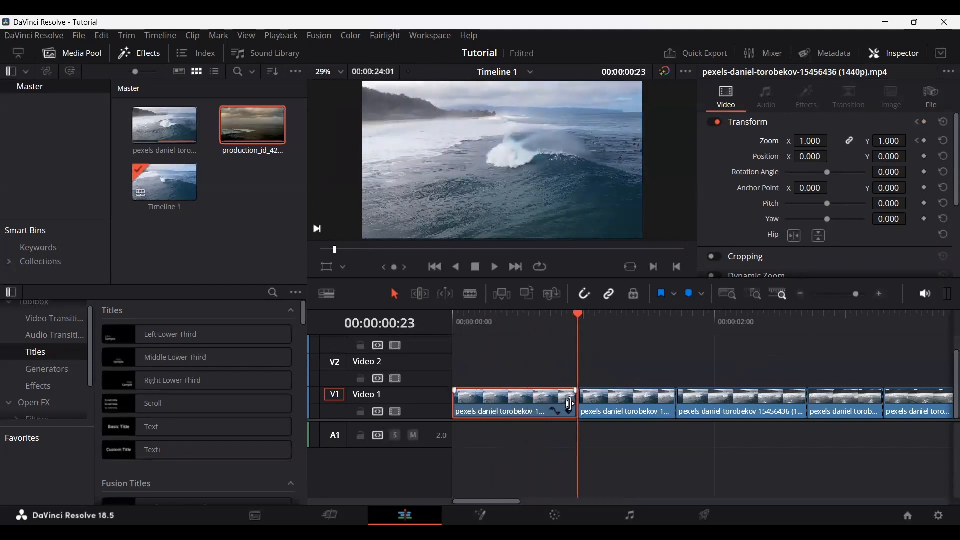
drag(811, 141, 850, 141)
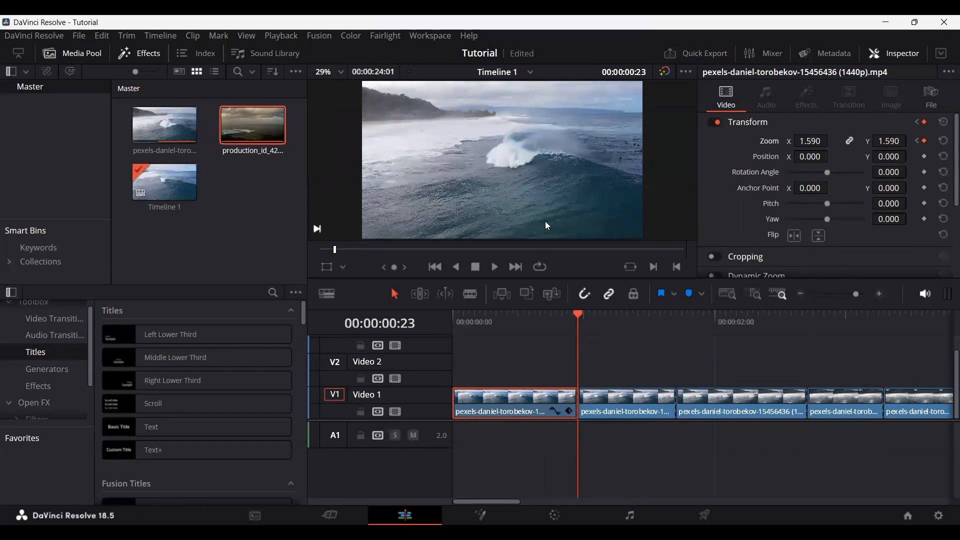
key(Left)
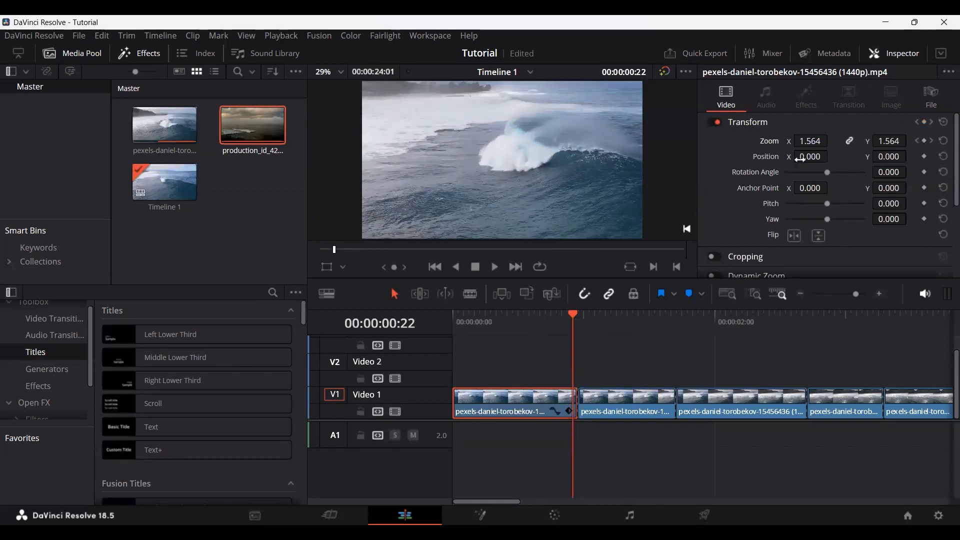
drag(811, 141, 795, 141)
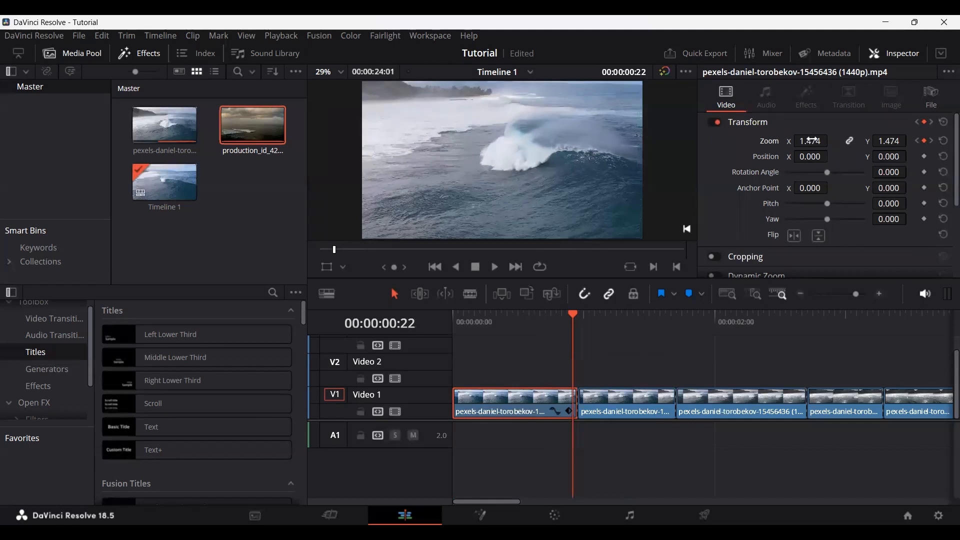
key(ctrl+z)
key(ctrl+z)
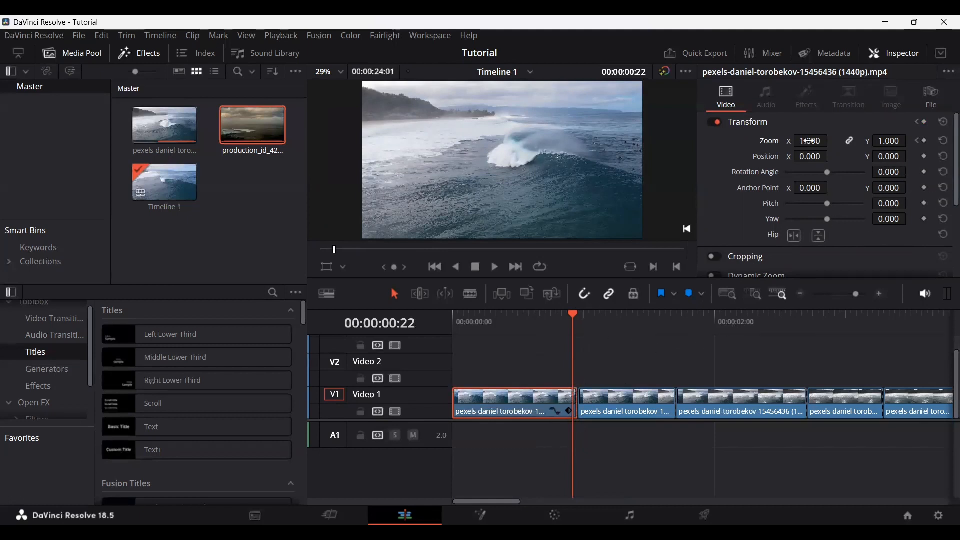
Step: Set the first segment's Zoom to 2.910 at 00:00:00:22 and play the animation from the timeline start
mouse_move(810, 141)
mouse_down()
mouse_move(842, 140)
mouse_move(813, 140)
mouse_up()
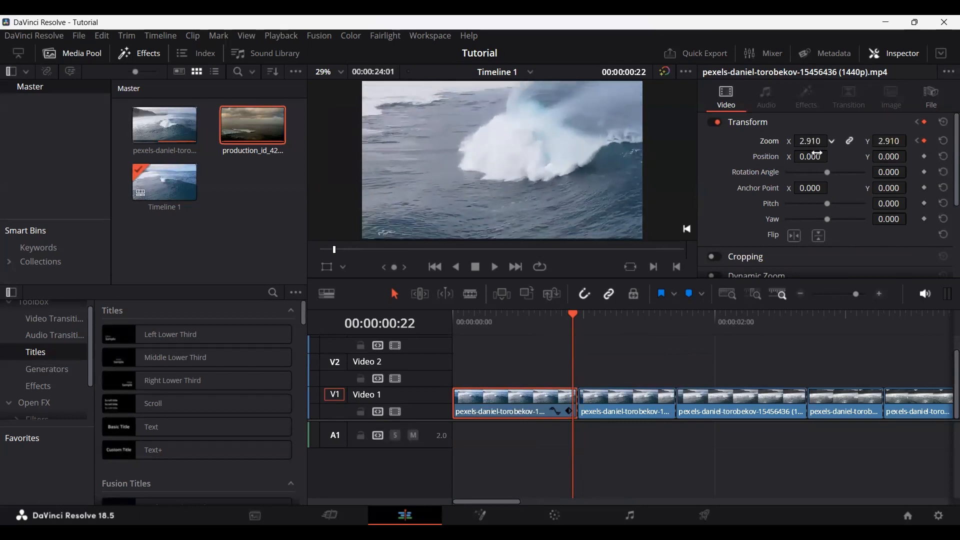
key(Home)
key(space)
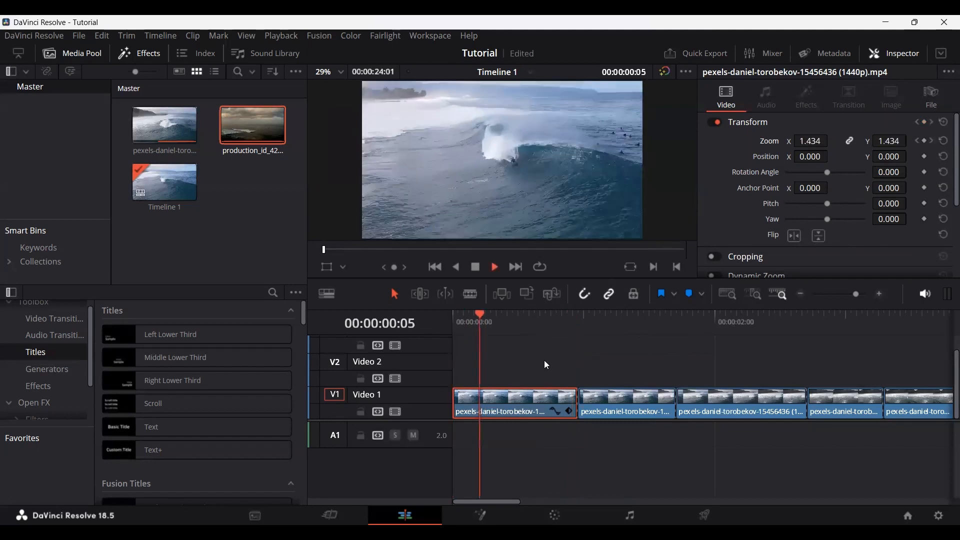
key(space)
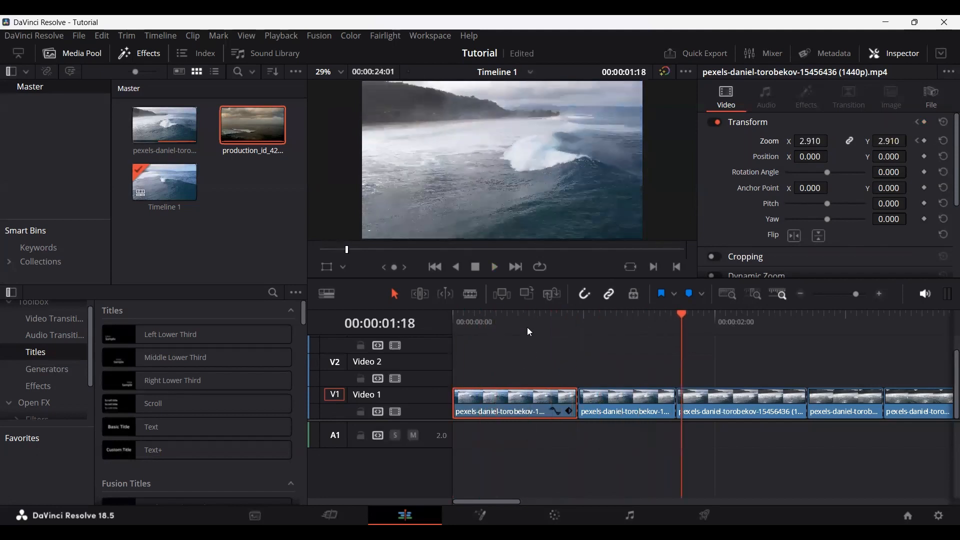
Step: Select the second segment on Video 1, set its Zoom to 1.640 and add a Position keyframe at 00:00:00:23
click(611, 315)
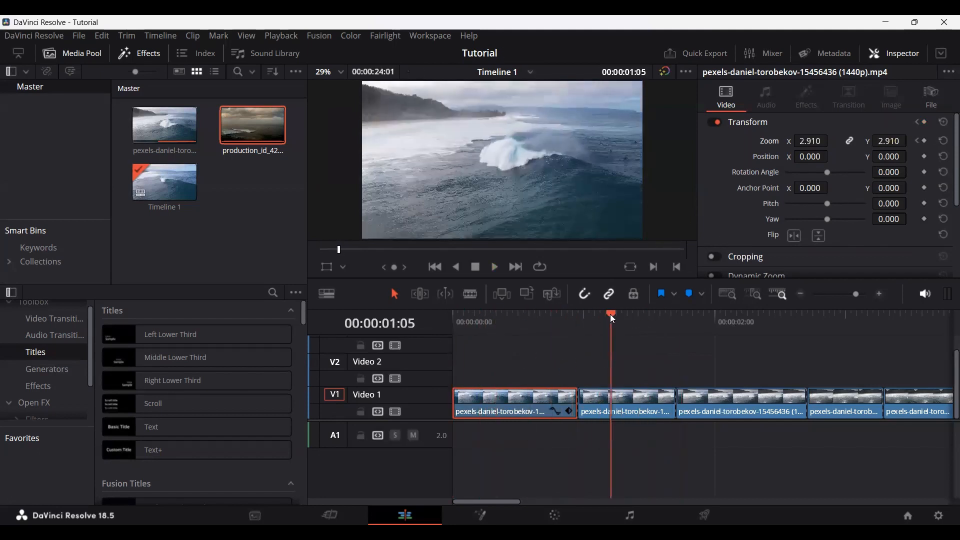
click(581, 314)
click(647, 410)
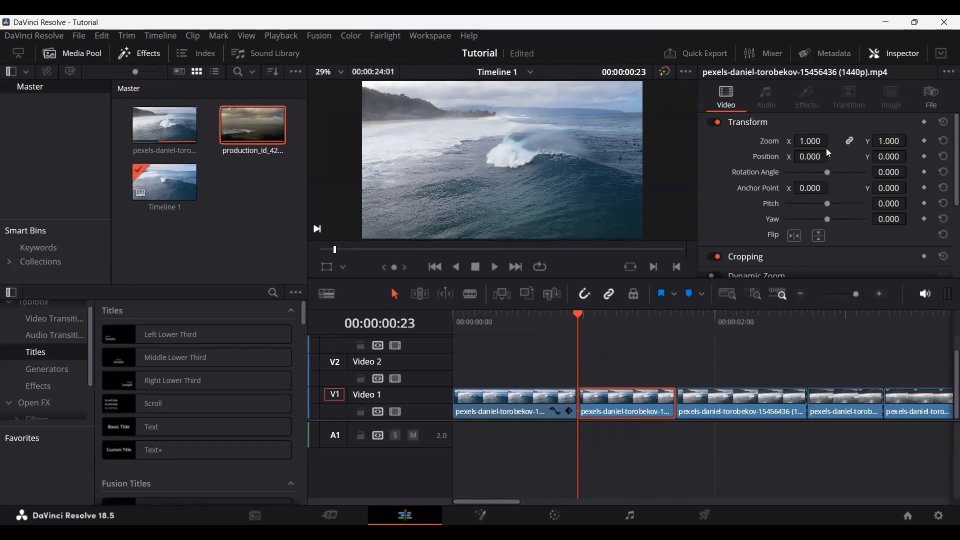
drag(818, 141, 832, 140)
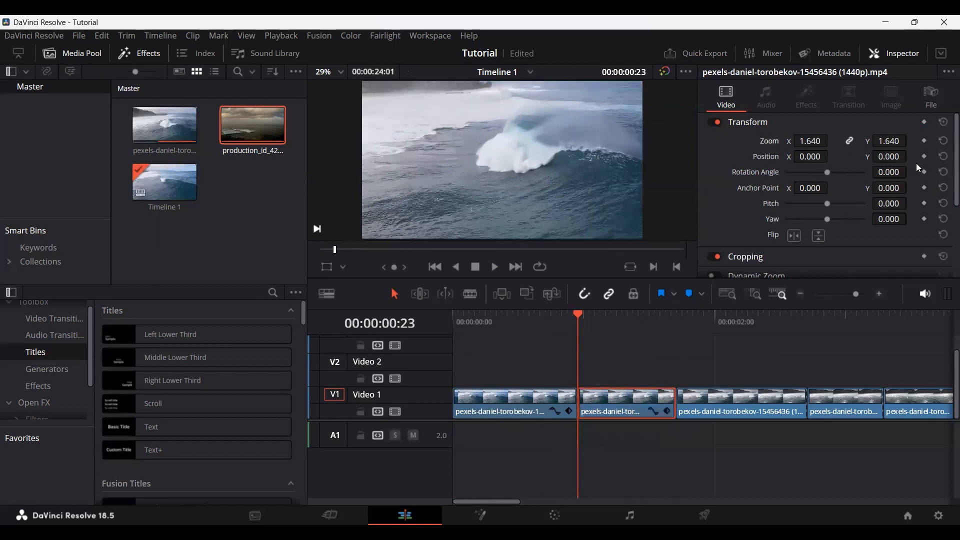
Step: Set the second segment's Position X to -152.000 at 00:00:01:17 and play back the movement
mouse_move(664, 327)
mouse_down()
mouse_move(668, 308)
mouse_move(677, 315)
mouse_up()
drag(810, 156, 800, 156)
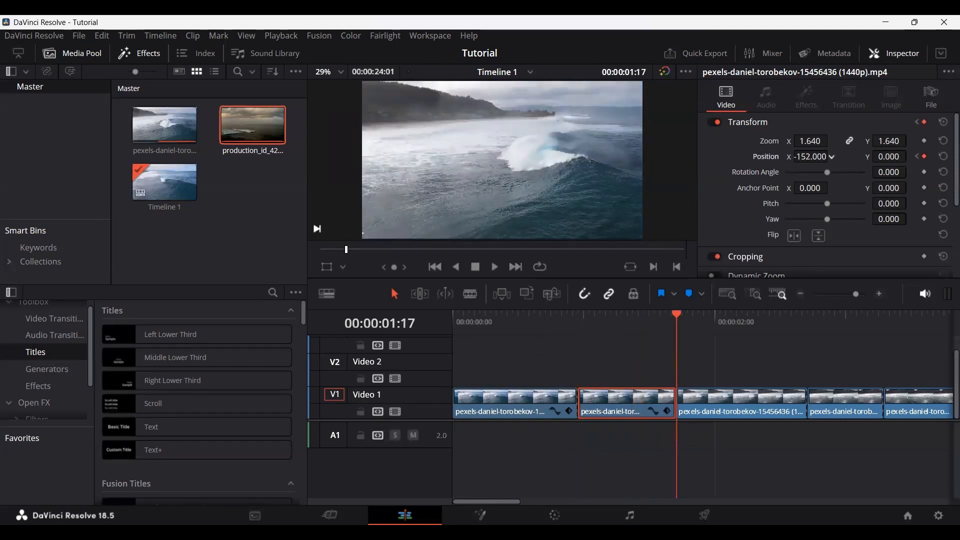
click(578, 334)
key(space)
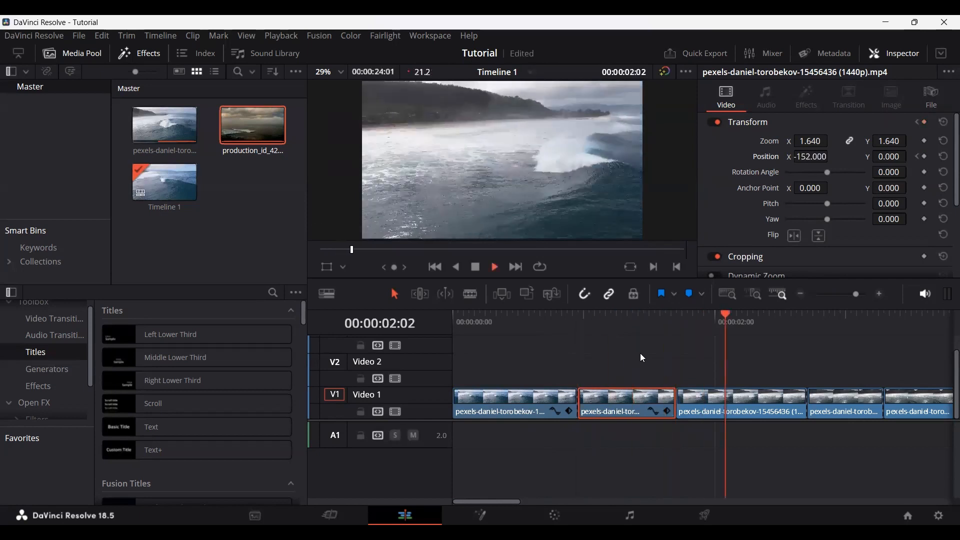
Step: Replay the second segment's Position movement and look through the remaining Inspector sections, such as Dynamic Zoom, Composite and Stabilization
click(547, 316)
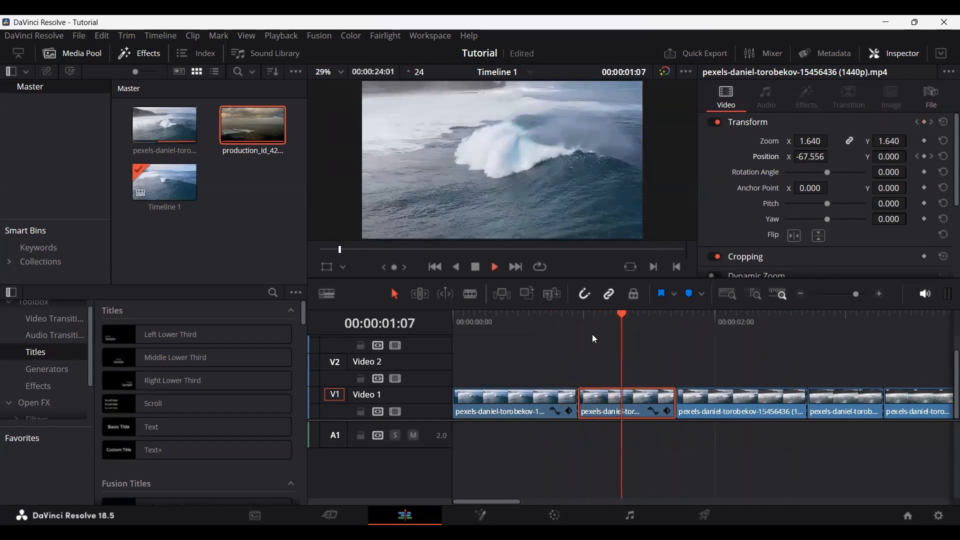
key(ctrl+minus)
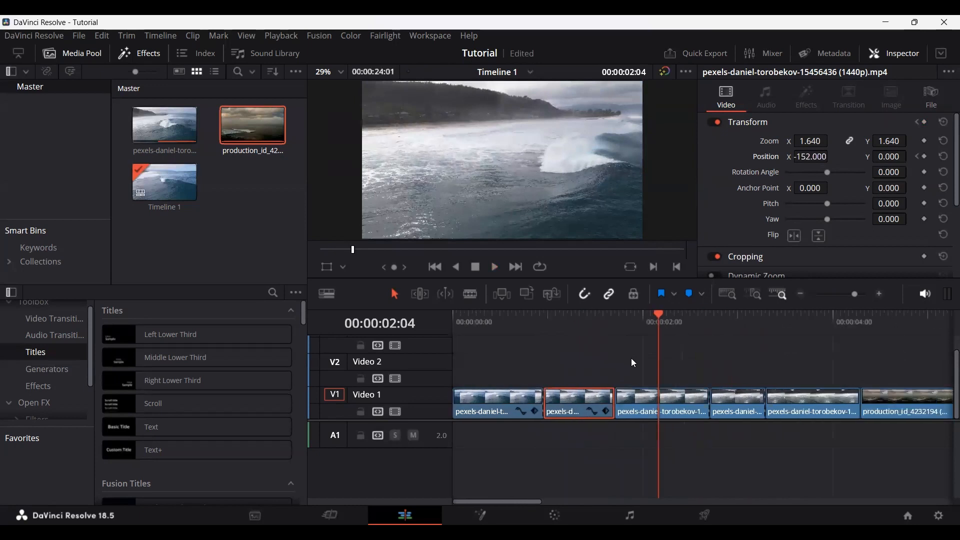
scroll(761, 215, down, 2)
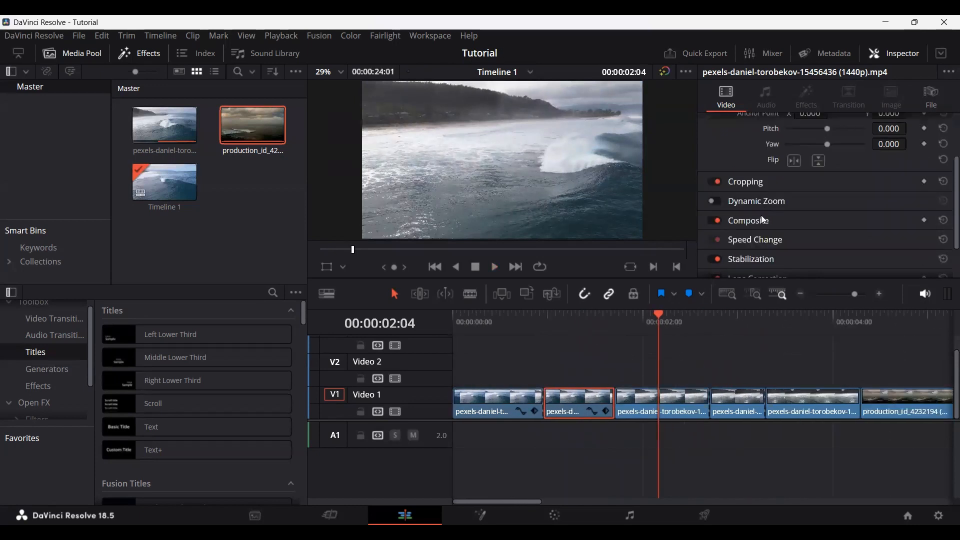
scroll(761, 219, up, 2)
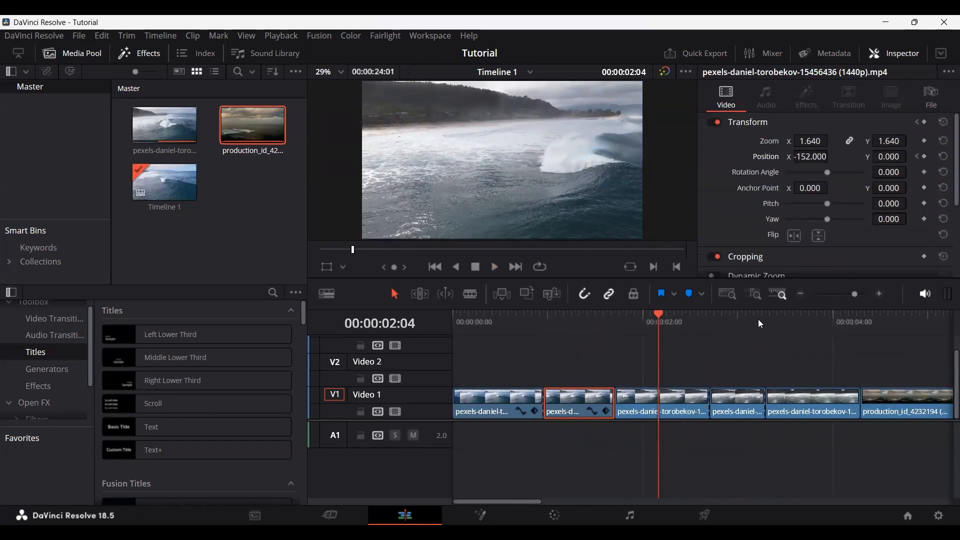
click(694, 356)
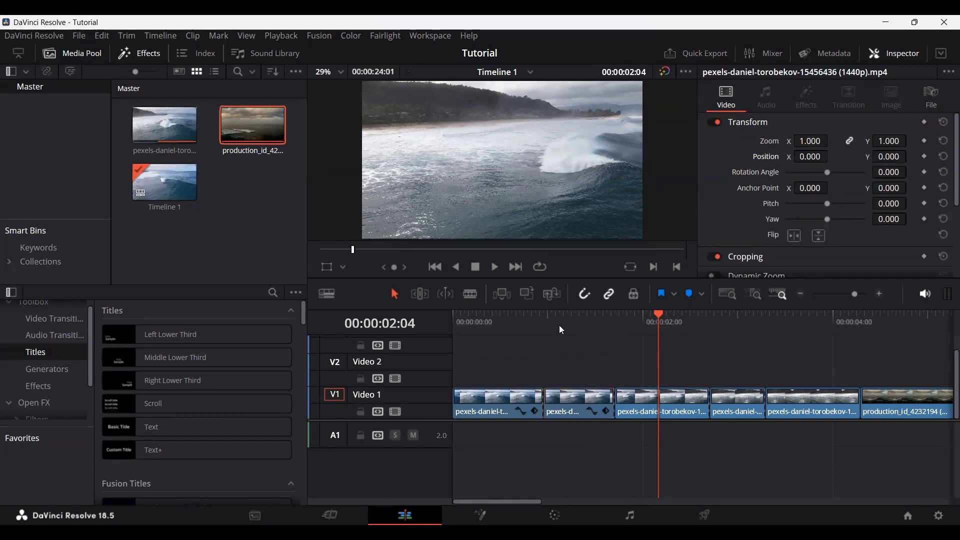
Step: Show the Transform and Crop overlays in the viewer in turn, ending with the Dynamic Zoom overlay
click(325, 265)
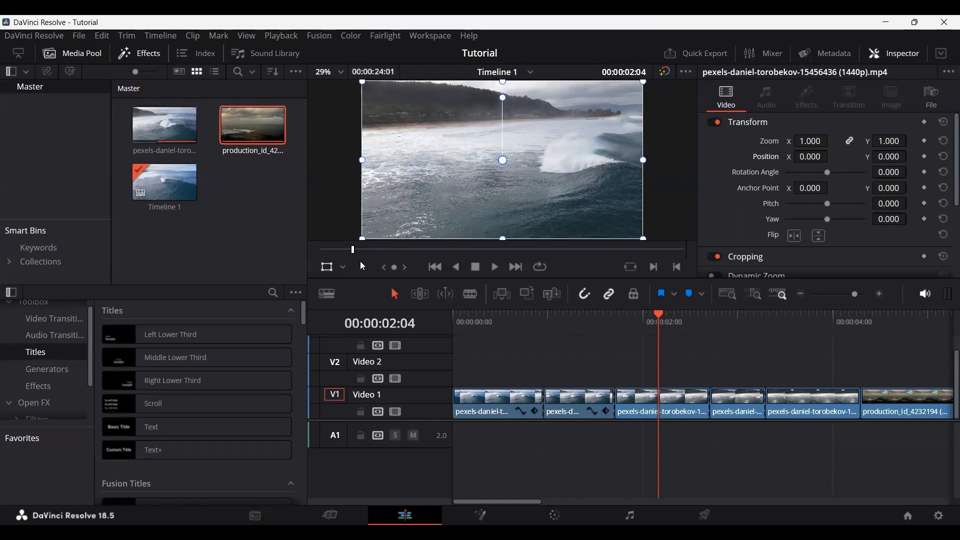
click(339, 271)
click(344, 269)
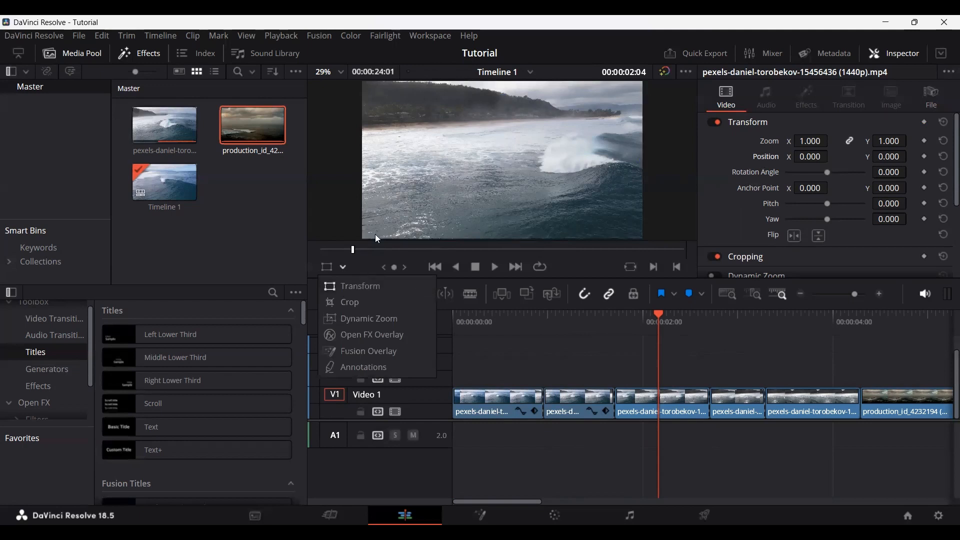
click(371, 304)
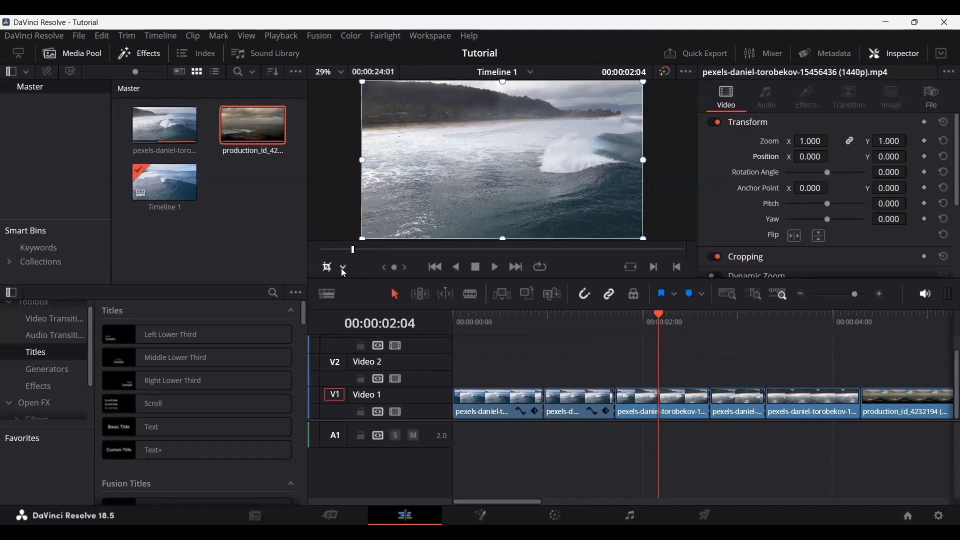
click(343, 267)
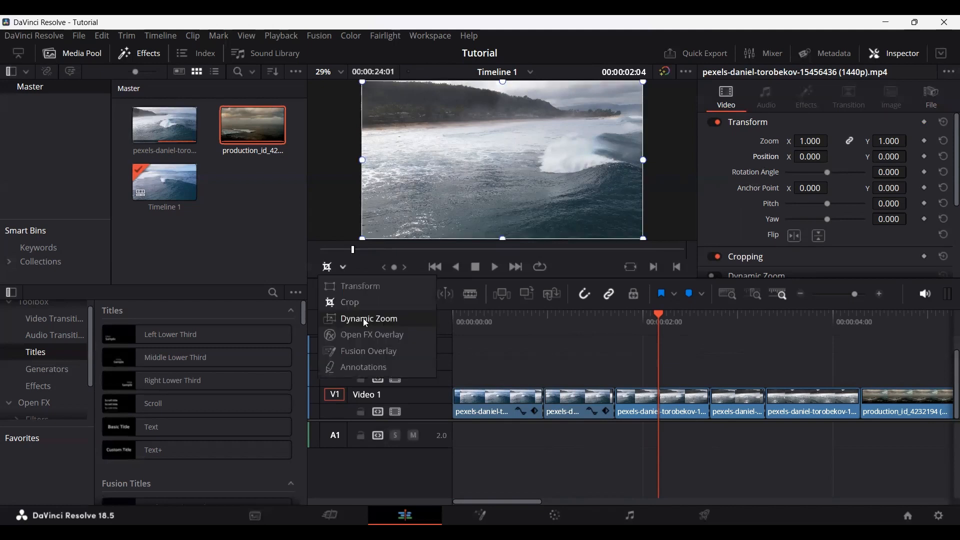
click(367, 320)
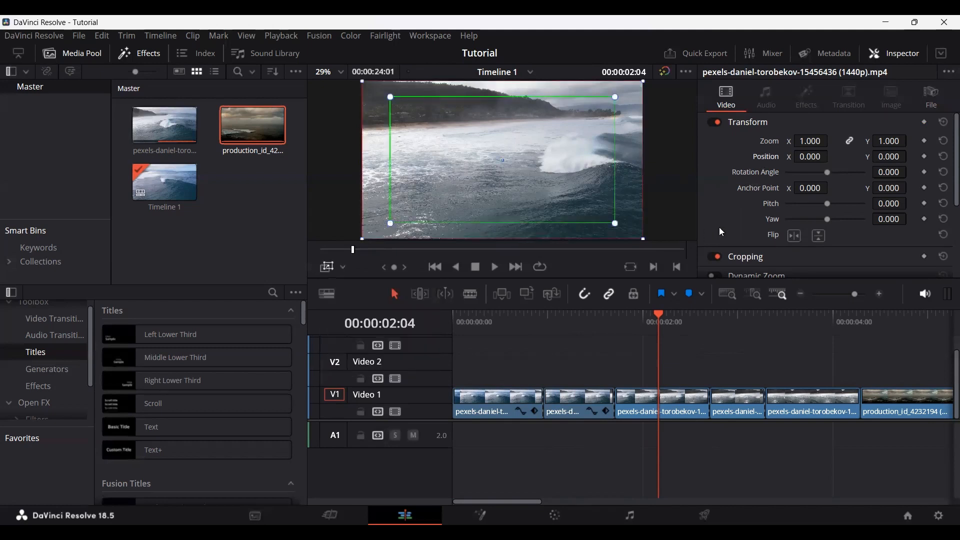
Step: Enable Dynamic Zoom with Linear ease on the third segment of Video 1 and play it back
scroll(722, 232, down, 3)
click(698, 401)
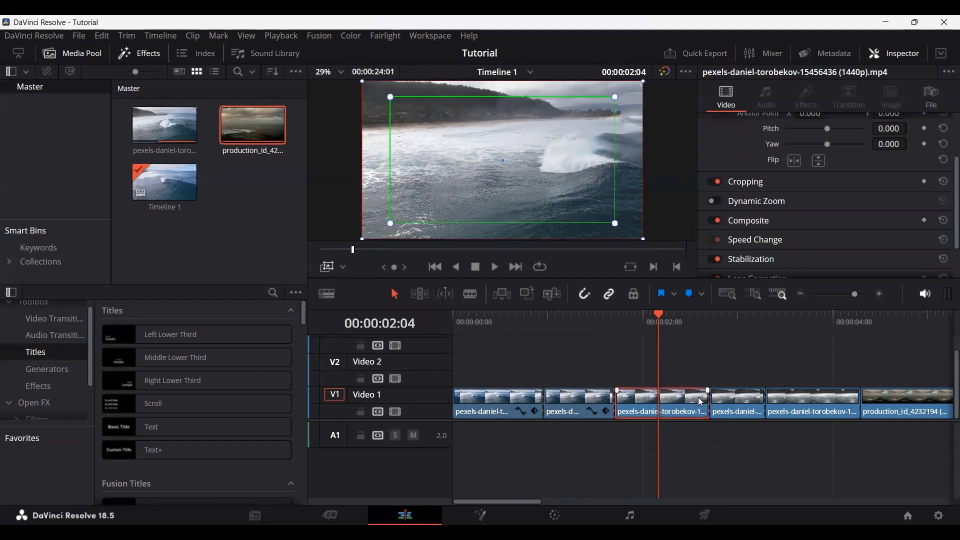
click(716, 200)
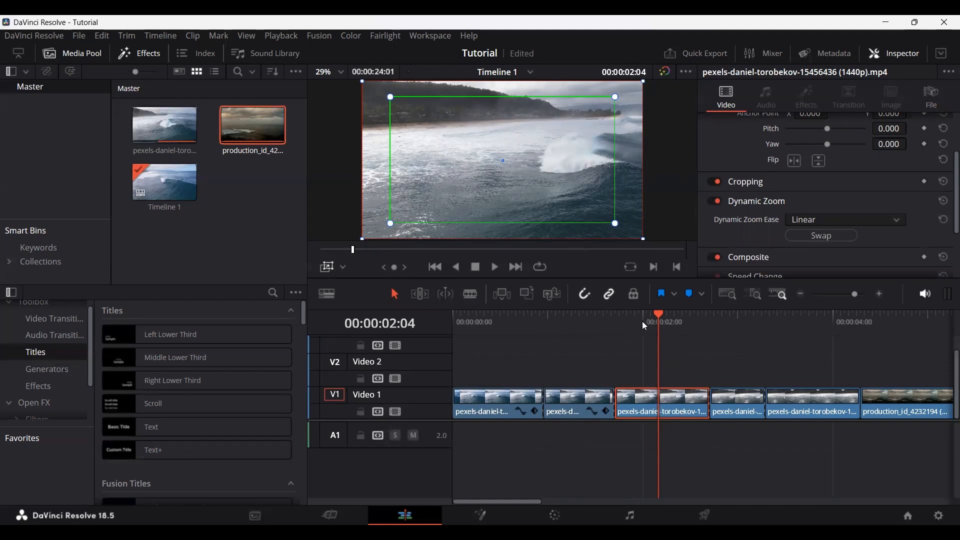
drag(643, 320, 618, 322)
key(space)
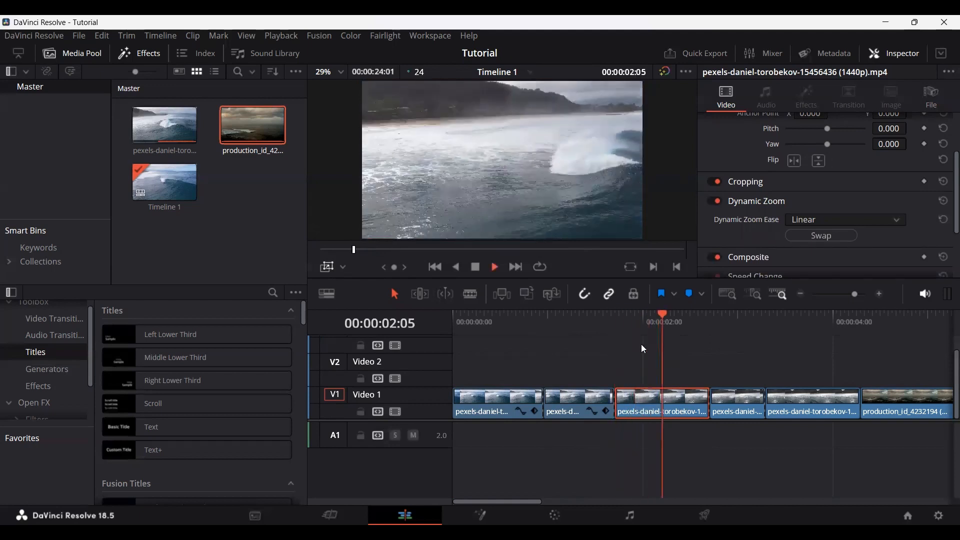
key(space)
Step: Shrink the green Dynamic Zoom frame slightly in the viewer, look at the Open FX Overlay mode and hide the on-screen controls
mouse_move(391, 225)
mouse_down()
mouse_move(377, 231)
mouse_move(420, 209)
mouse_move(399, 216)
mouse_up()
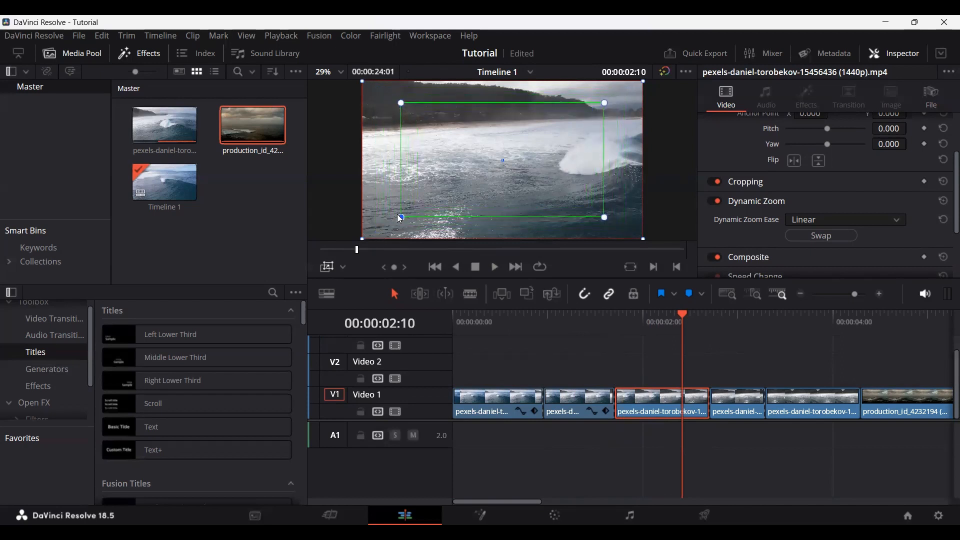
click(344, 268)
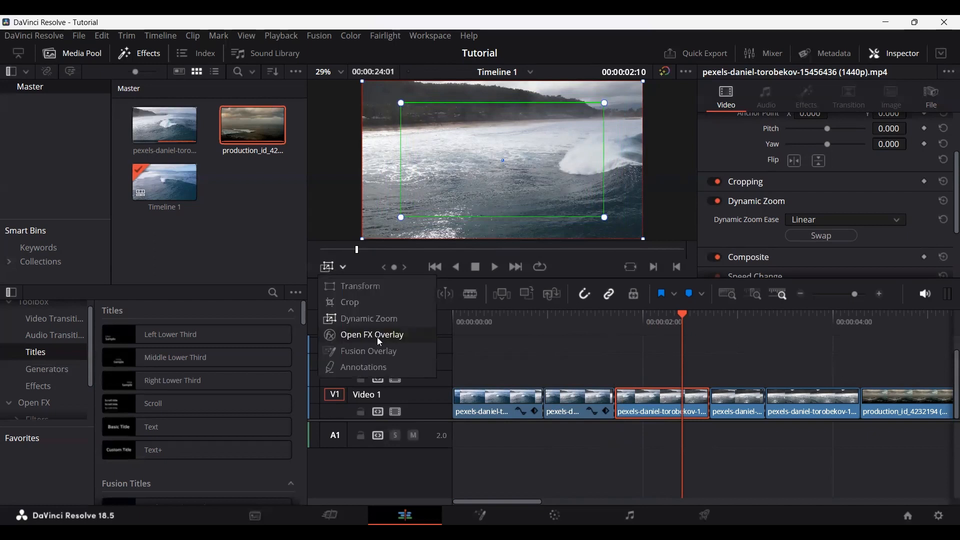
click(378, 338)
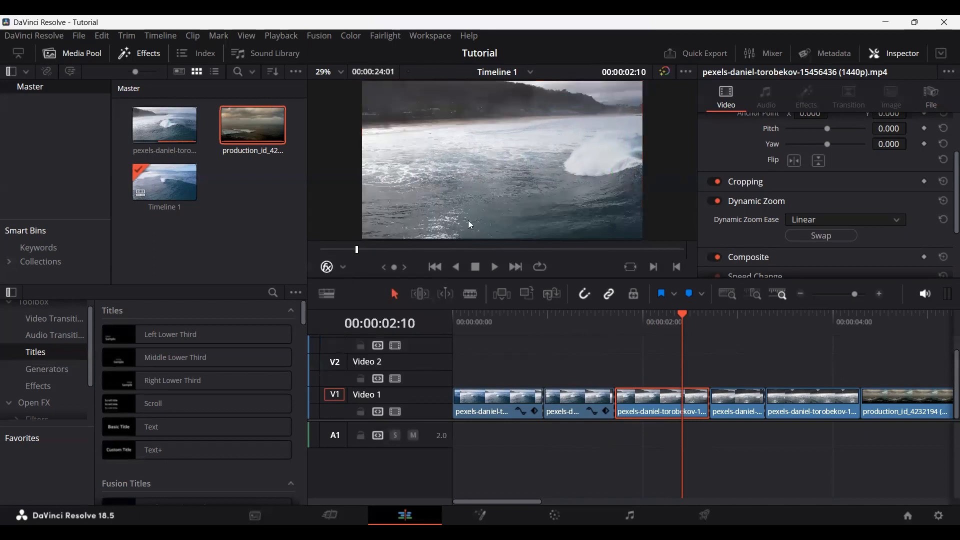
click(344, 269)
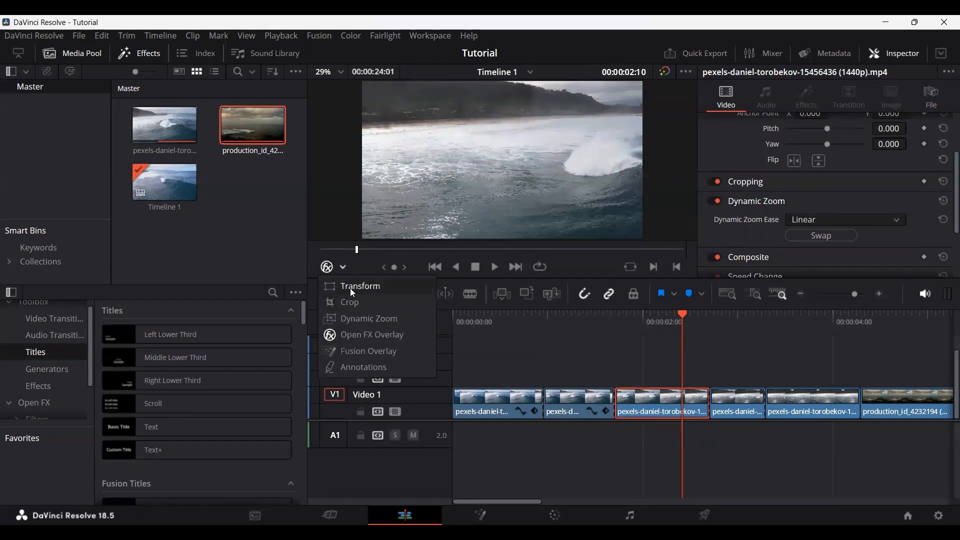
click(328, 270)
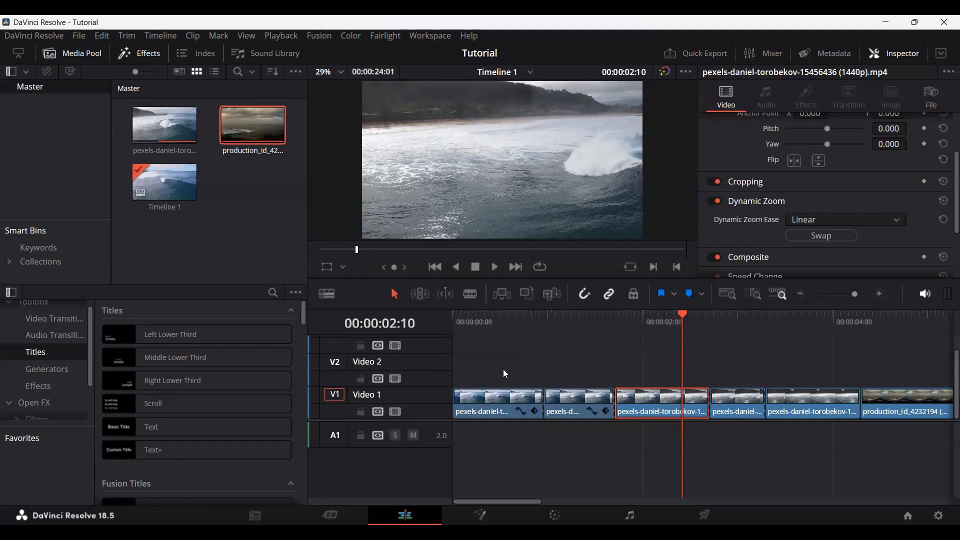
Step: Show the Toolbox's video transitions and widen the effects category list so its names are readable
scroll(57, 351, up, 1)
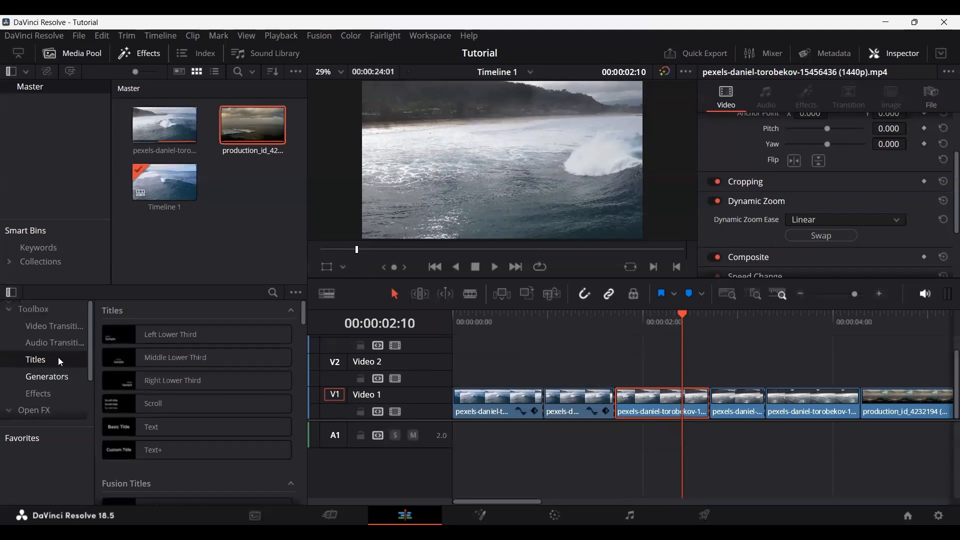
click(39, 313)
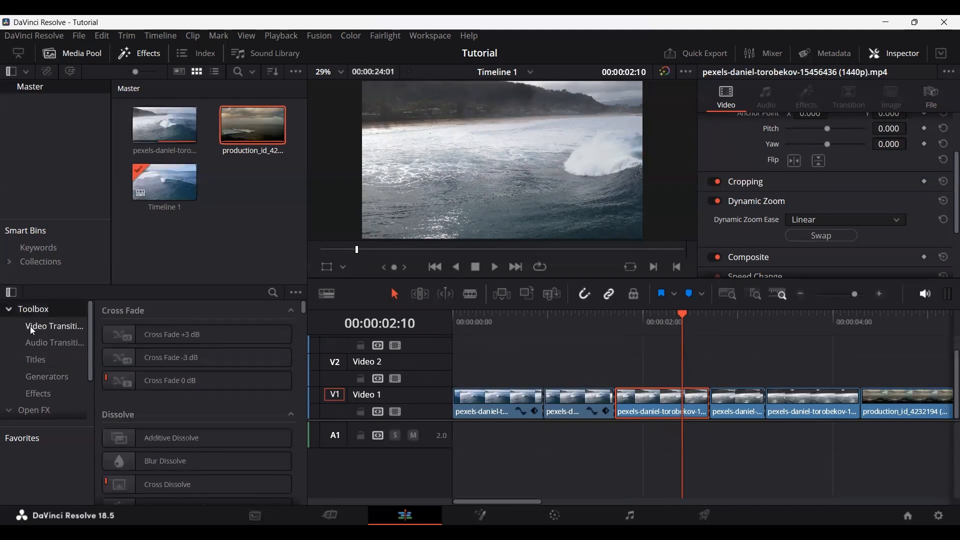
click(27, 331)
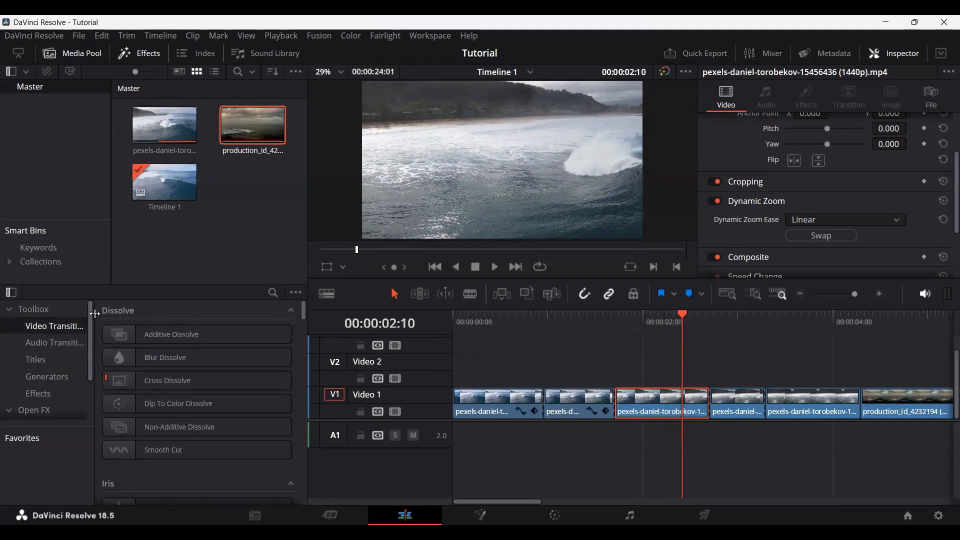
drag(95, 313, 104, 313)
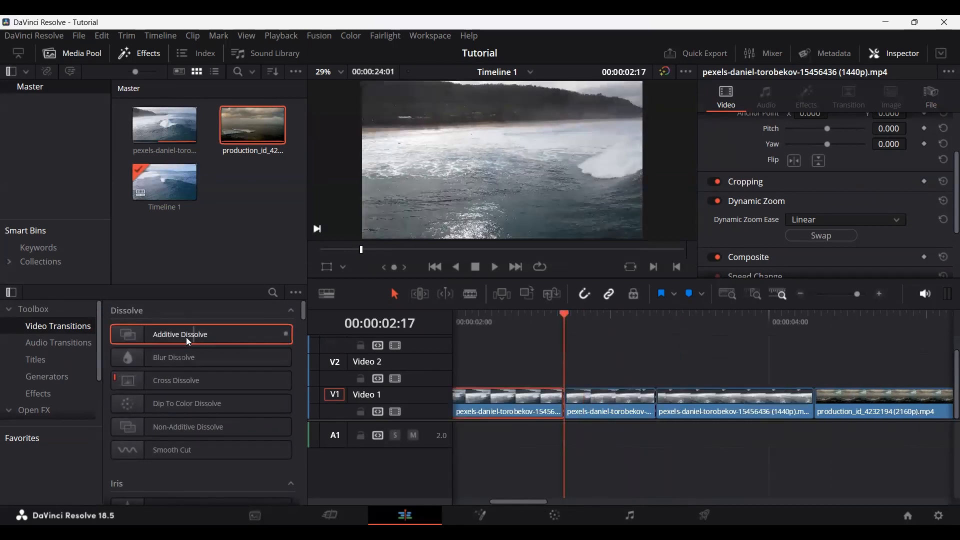
Step: Add an Additive Dissolve to the cut between the fourth and fifth segments on Video 1 and play it back
drag(199, 340, 716, 405)
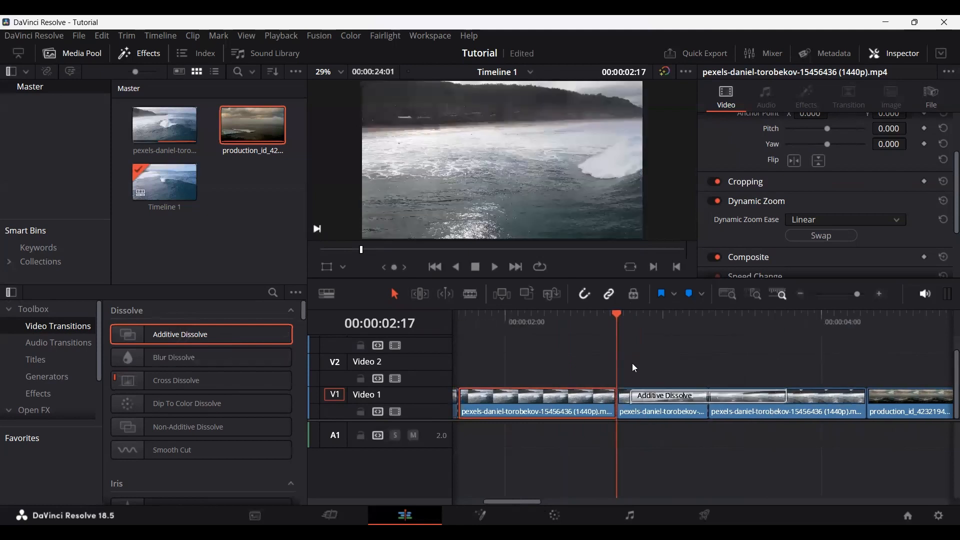
key(space)
click(564, 318)
key(space)
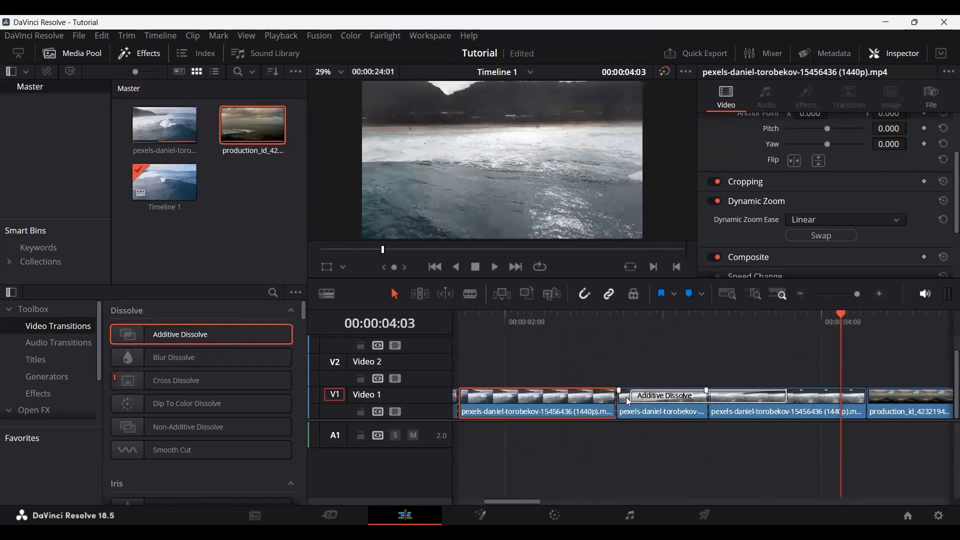
Step: Shorten the Additive Dissolve to 10 frames, play it back and delete the transition
drag(629, 401, 740, 403)
click(619, 322)
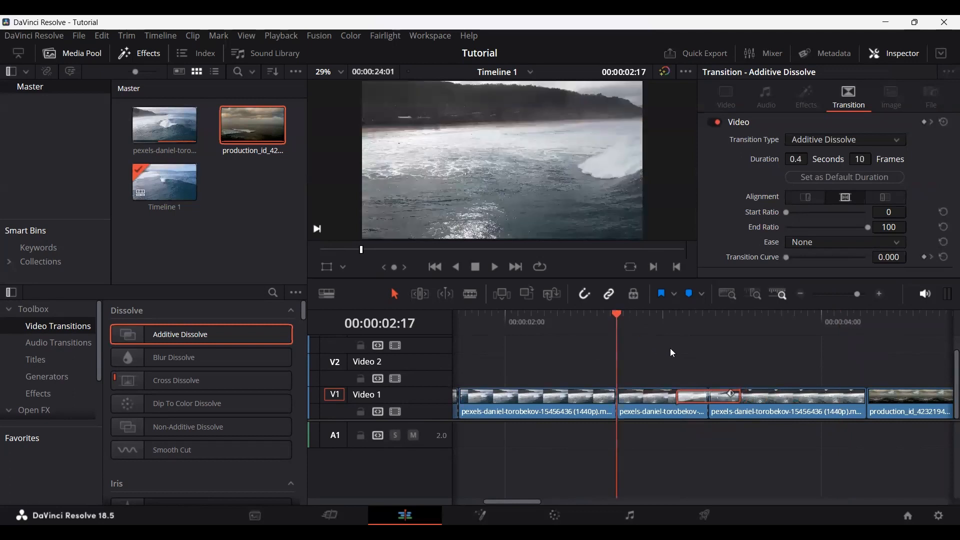
key(space)
key(space)
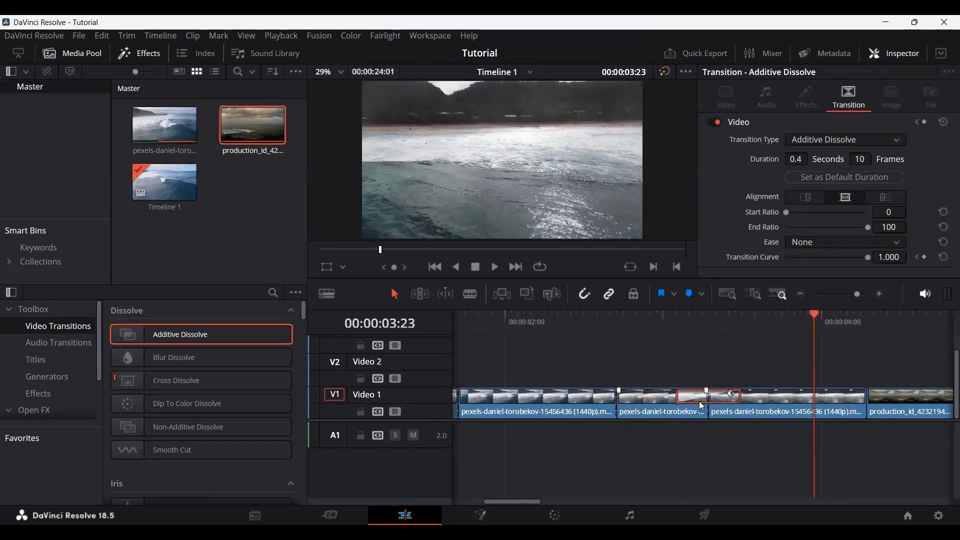
key(Delete)
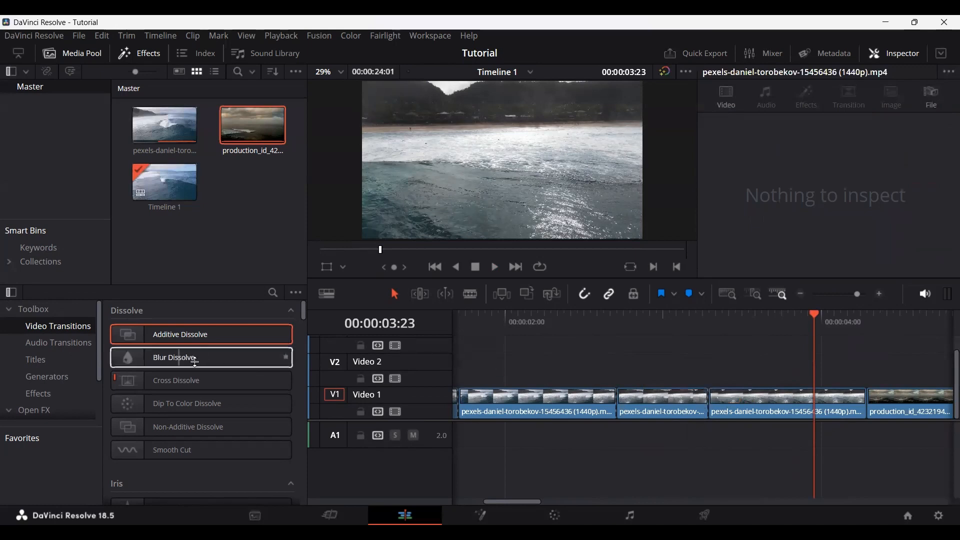
Step: Add a Blur Dissolve to the cut between the fourth and fifth segments and scrub through it
drag(195, 361, 704, 409)
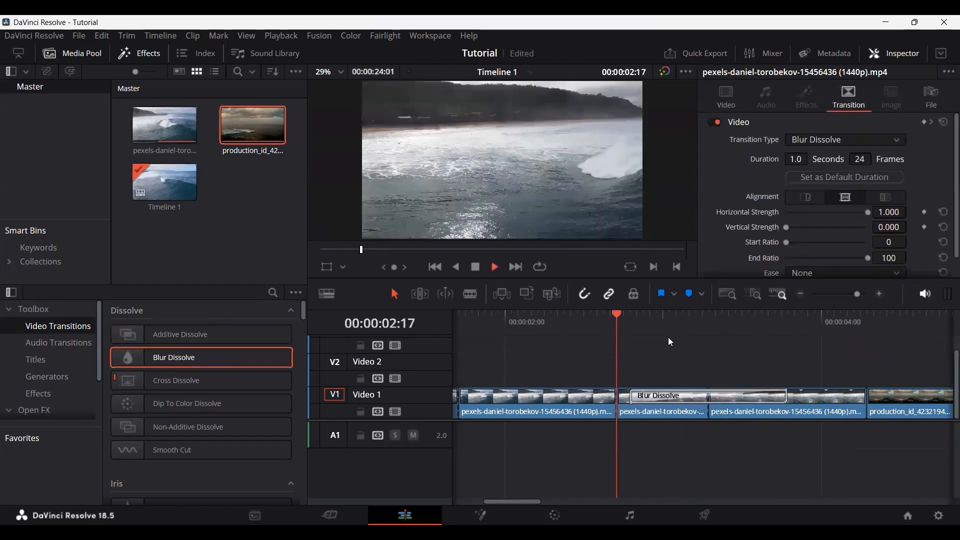
click(670, 348)
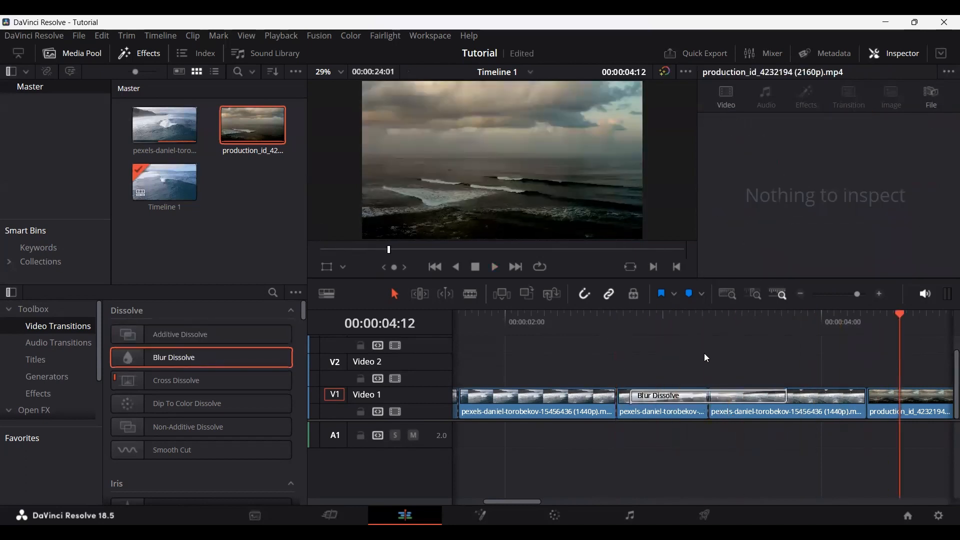
scroll(704, 354, down, 3)
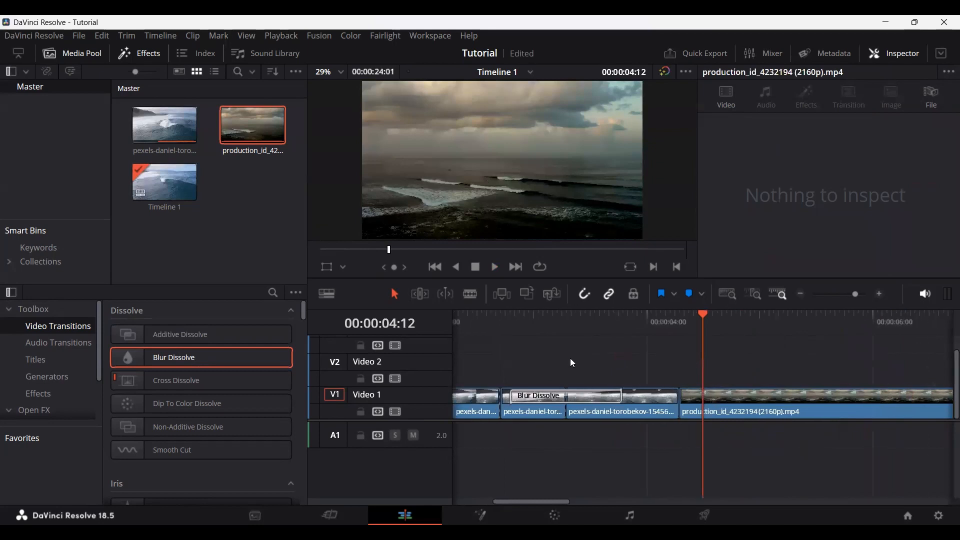
scroll(570, 358, down, 2)
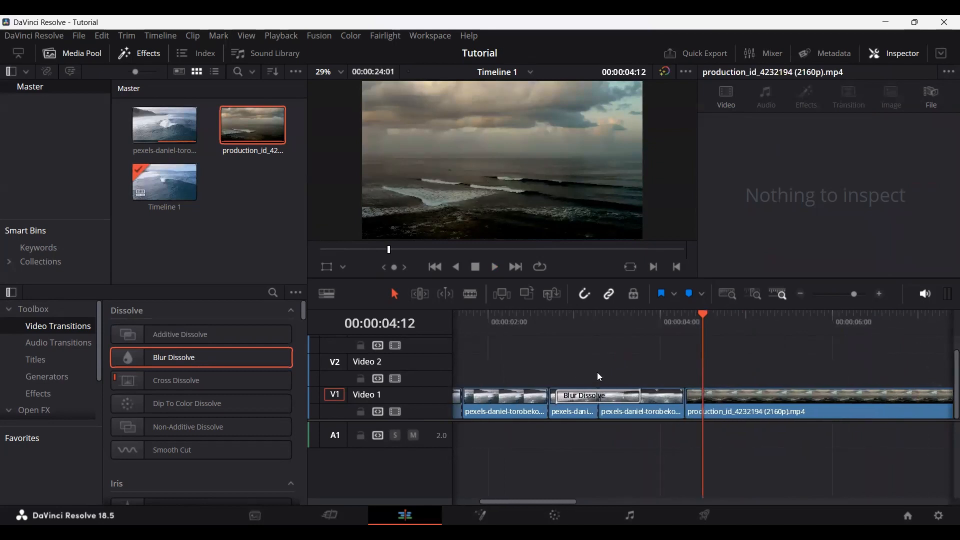
drag(574, 327, 638, 323)
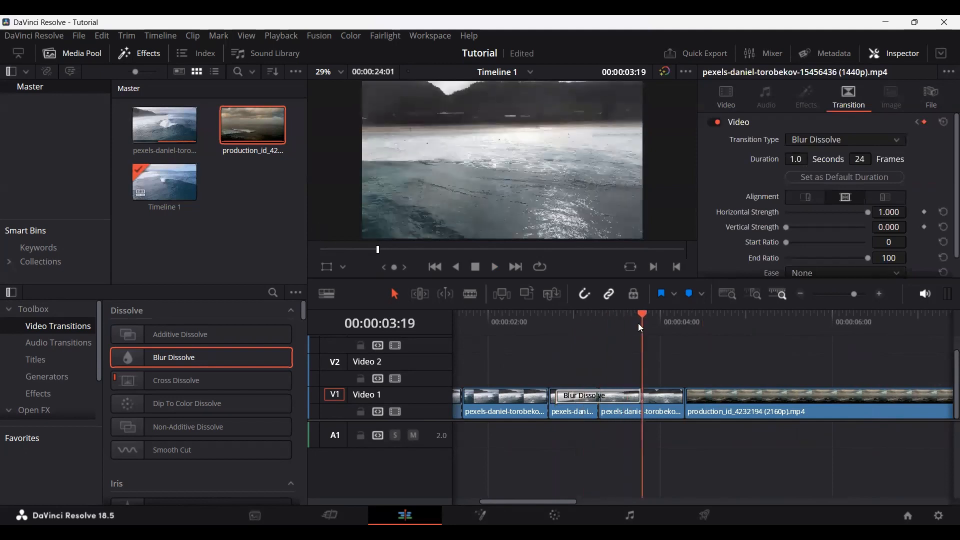
Step: Shorten the Blur Dissolve to 14 frames and remove it from the cut
drag(556, 396, 645, 325)
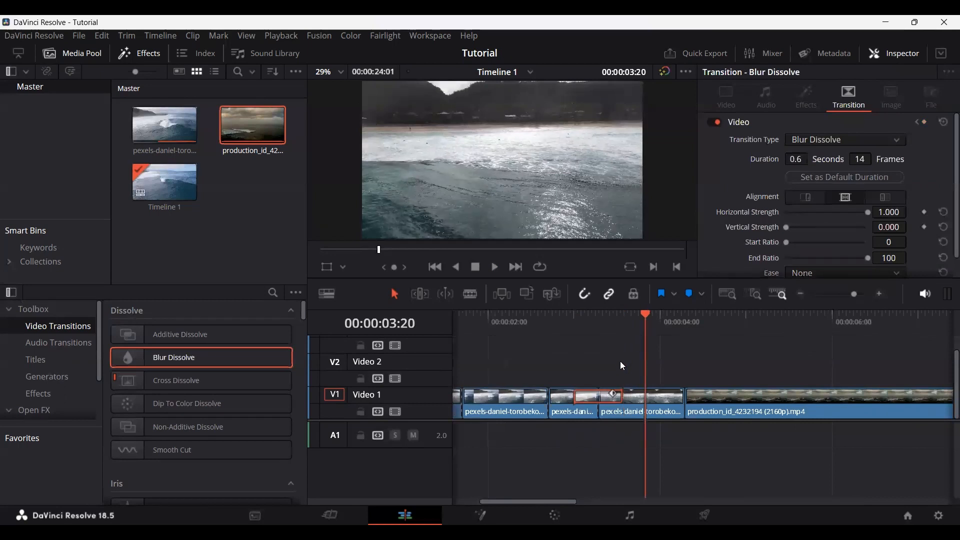
click(600, 395)
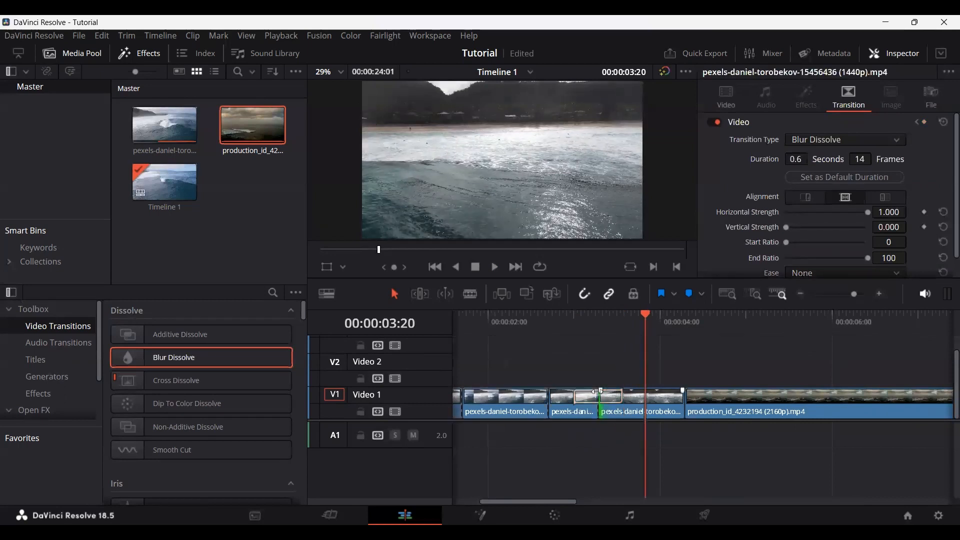
drag(599, 393, 575, 395)
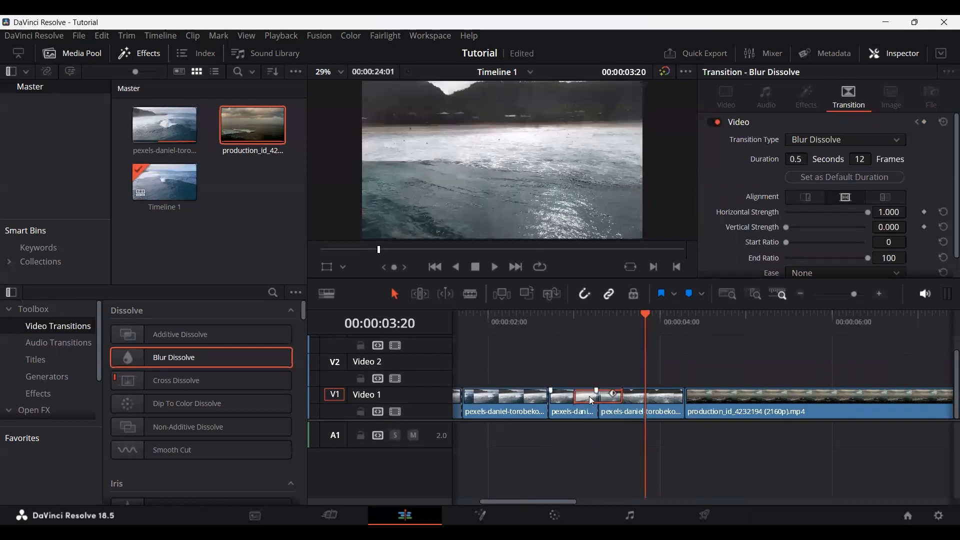
key(Delete)
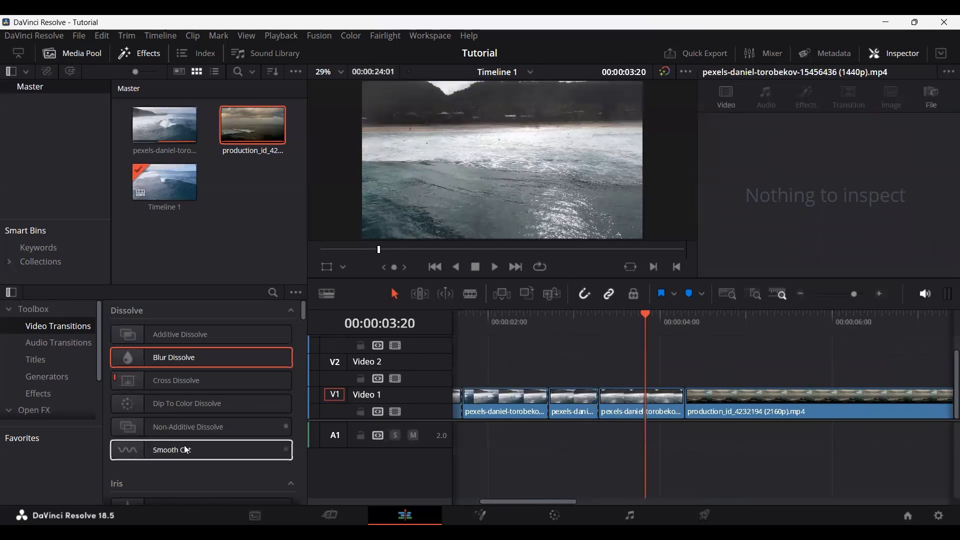
Step: Browse the video transitions from Dissolve through Resolve FX, dismiss the dialogs that open, and return to the start of the list
scroll(217, 390, down, 5)
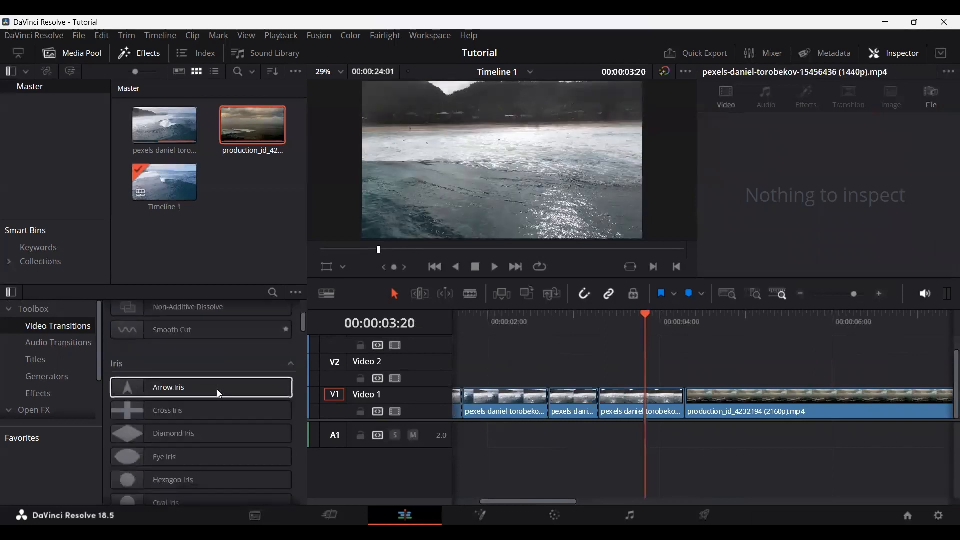
scroll(191, 378, down, 10)
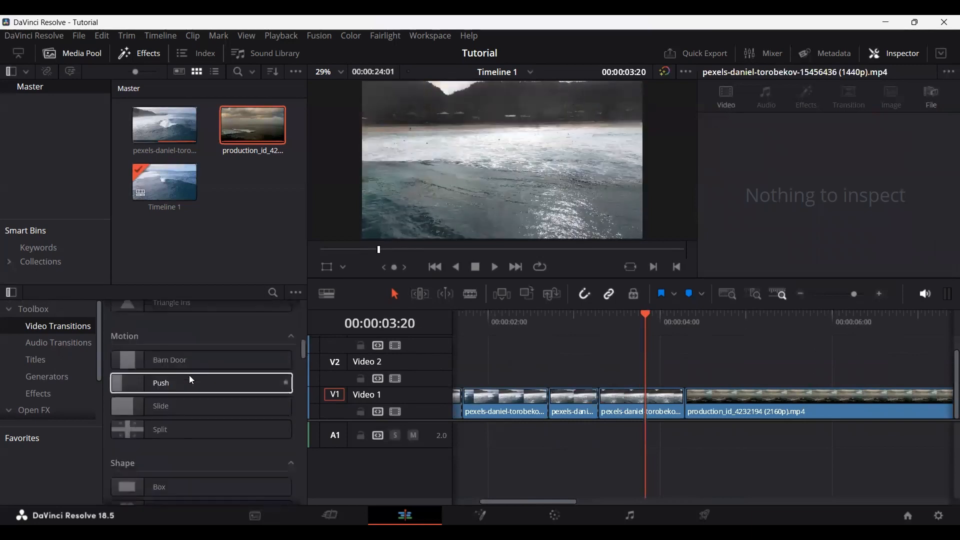
scroll(191, 379, down, 10)
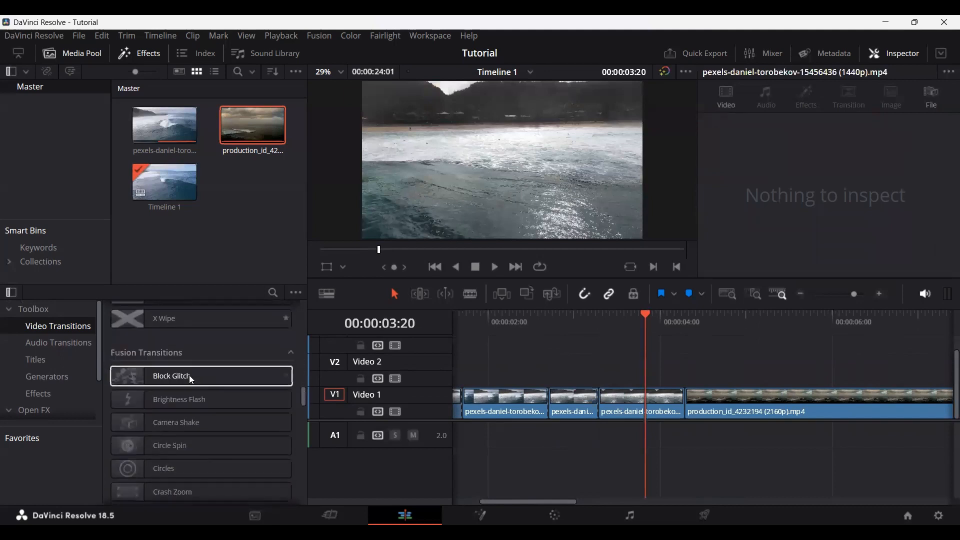
scroll(190, 378, down, 10)
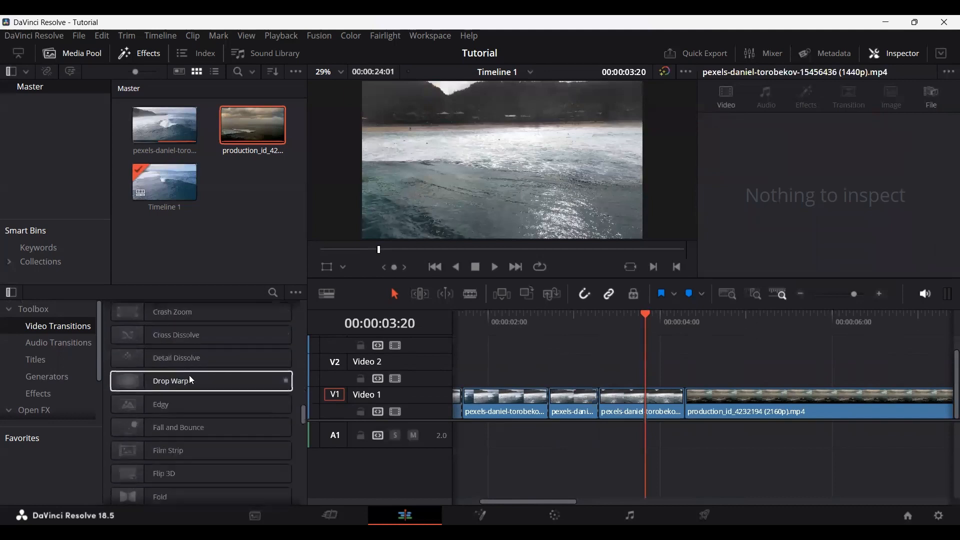
scroll(189, 375, down, 8)
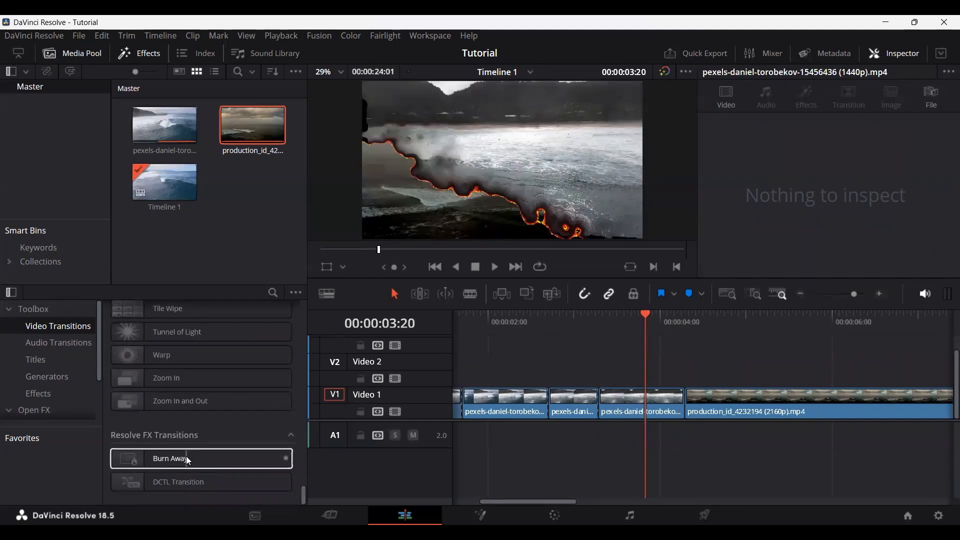
scroll(195, 347, up, 3)
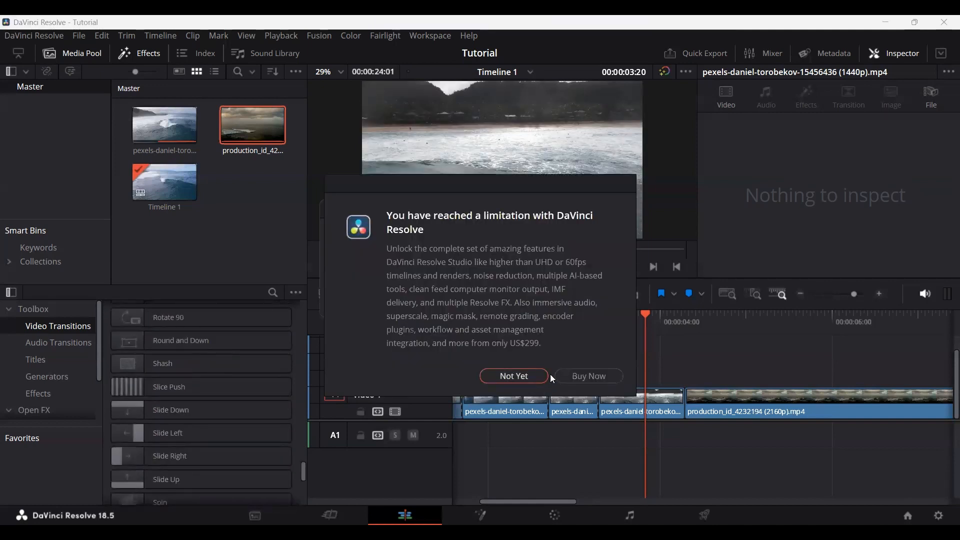
click(503, 379)
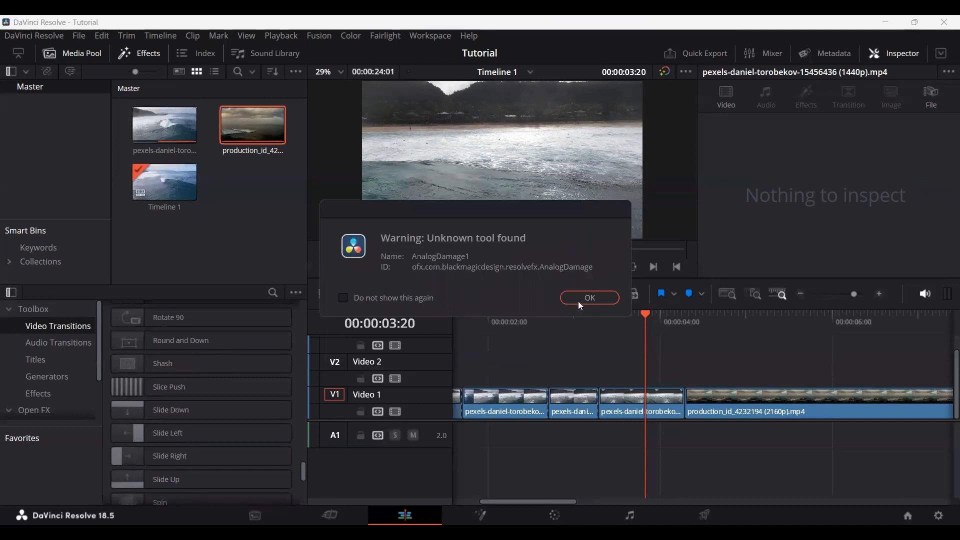
click(586, 299)
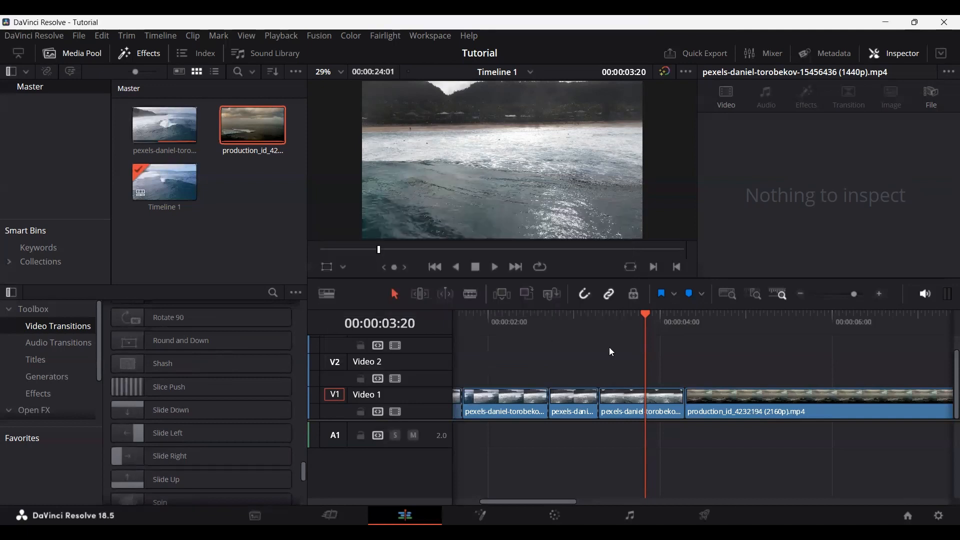
drag(302, 470, 310, 301)
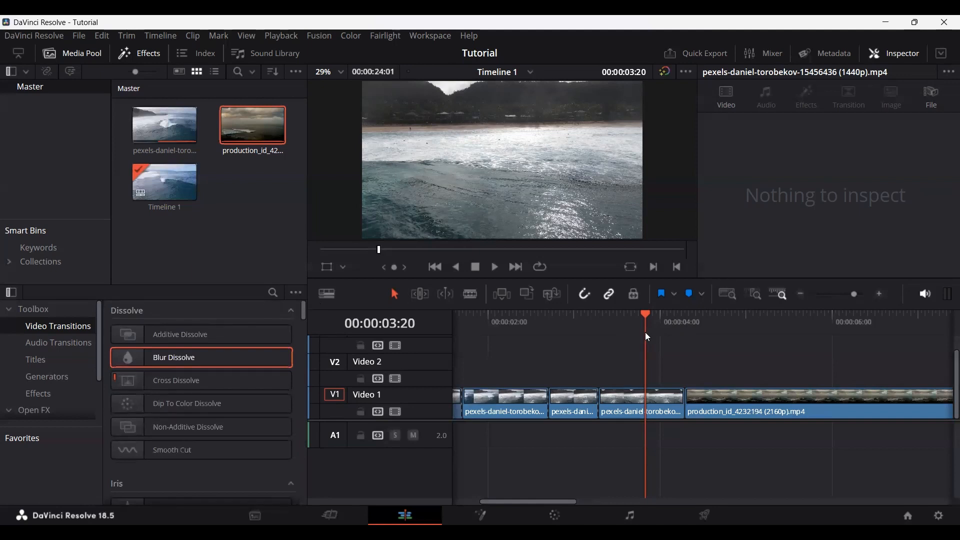
Step: Check the audio transitions and place a basic Text title on Video 2, starting above the second segment of Video 1
drag(609, 327, 578, 335)
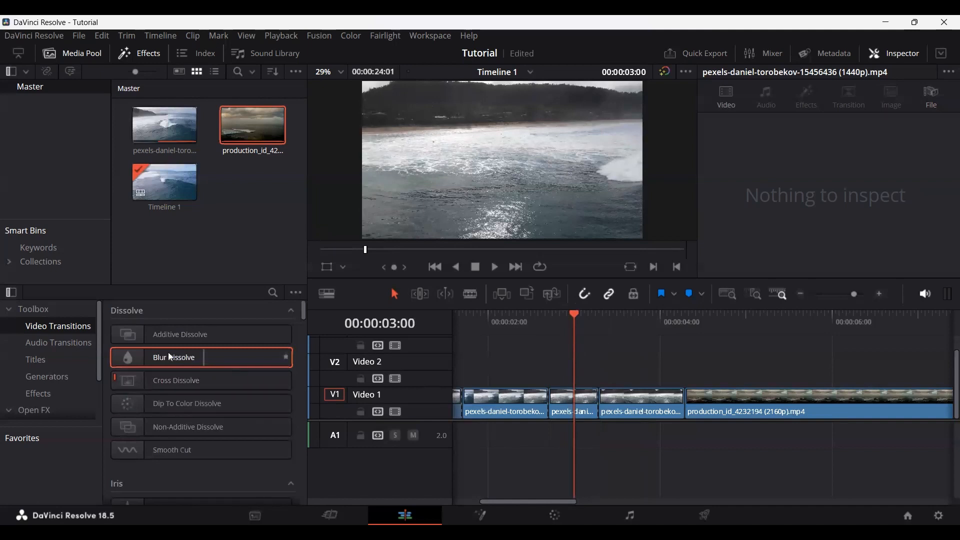
click(63, 342)
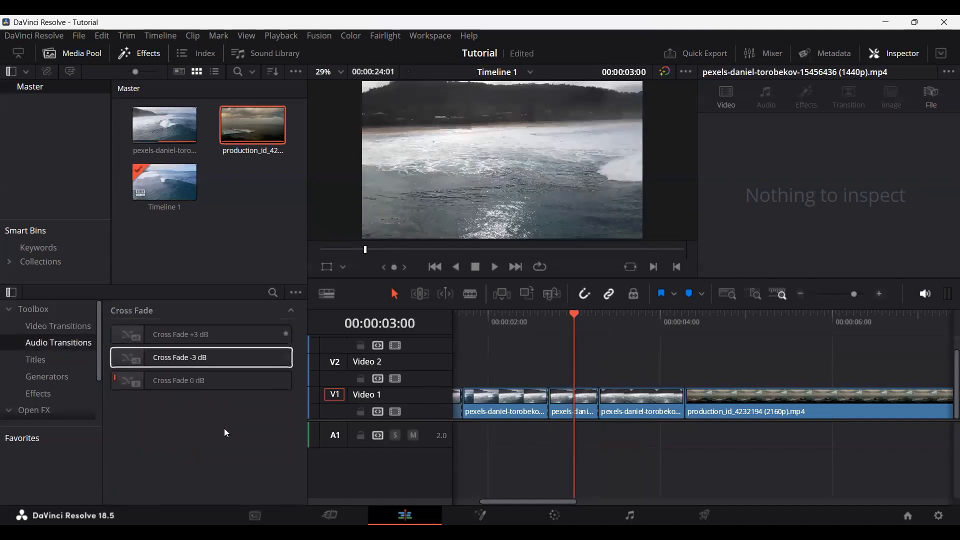
click(66, 360)
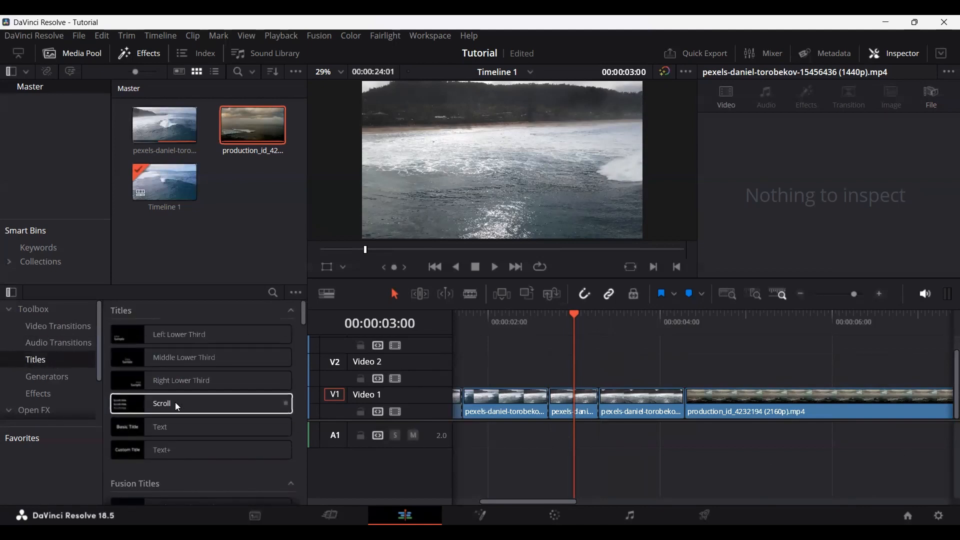
click(166, 427)
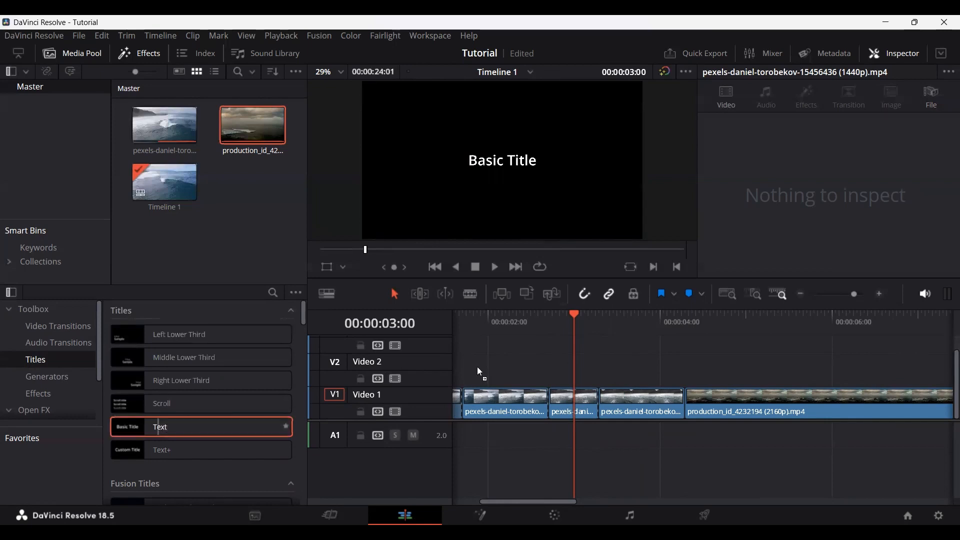
drag(568, 367, 567, 367)
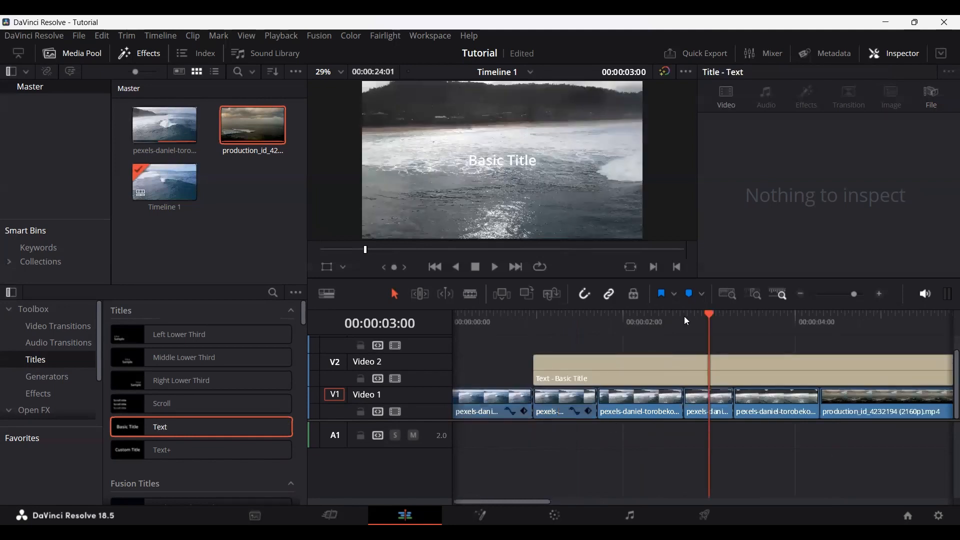
Step: Select the title on Video 2 with the playhead at 00:00:01:08 and replace its wording with TEXT
click(566, 316)
click(584, 367)
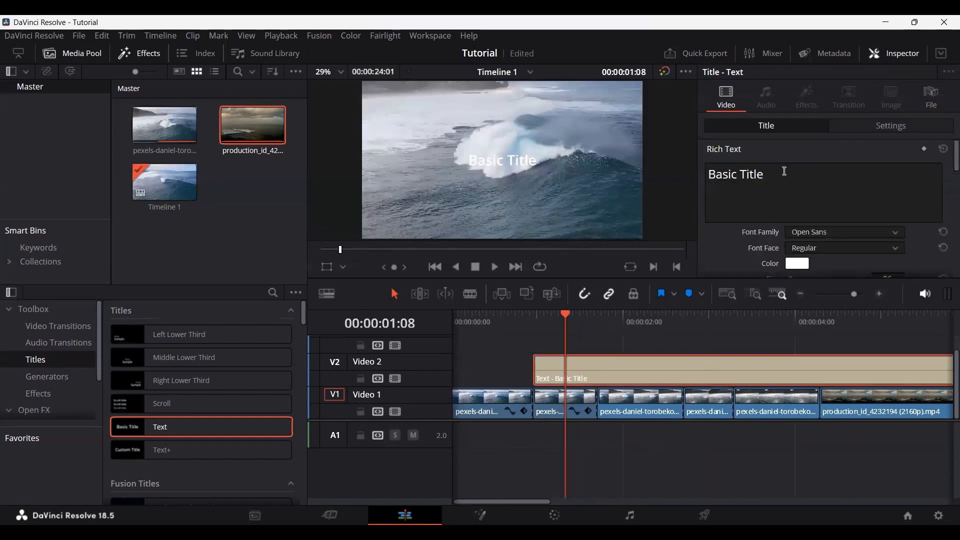
drag(785, 172, 684, 171)
text(TEXT)
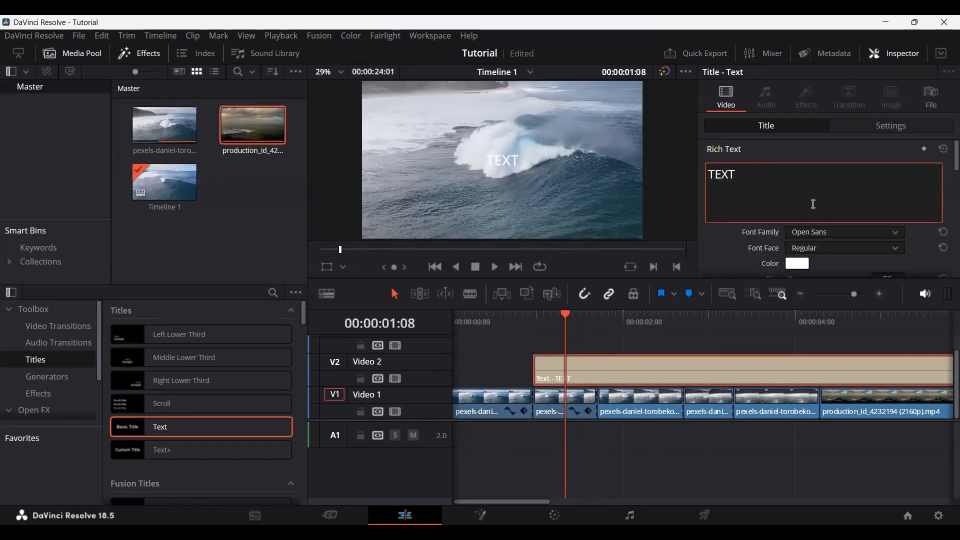
Step: Change the title's font family to Open Sans Extrabold
click(819, 234)
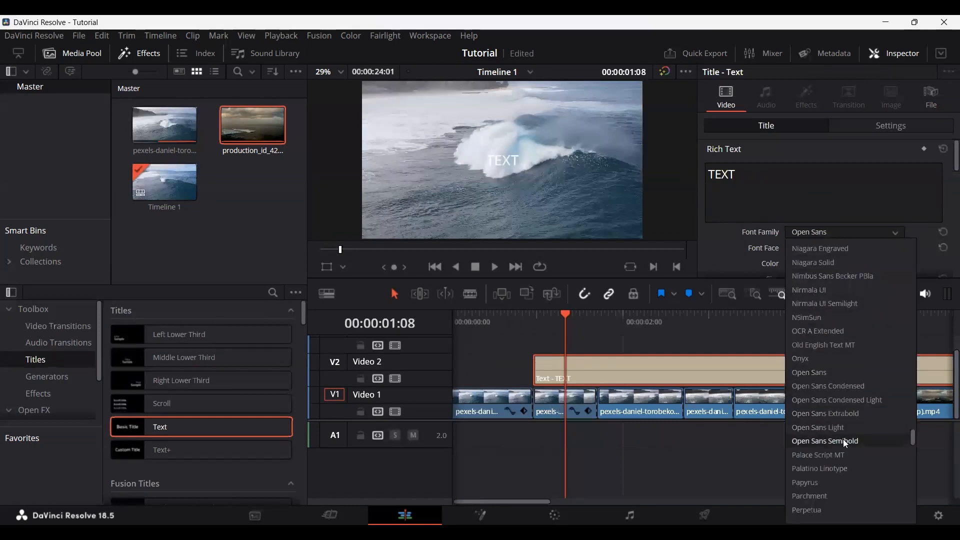
click(850, 414)
scroll(762, 228, down, 3)
scroll(797, 194, up, 1)
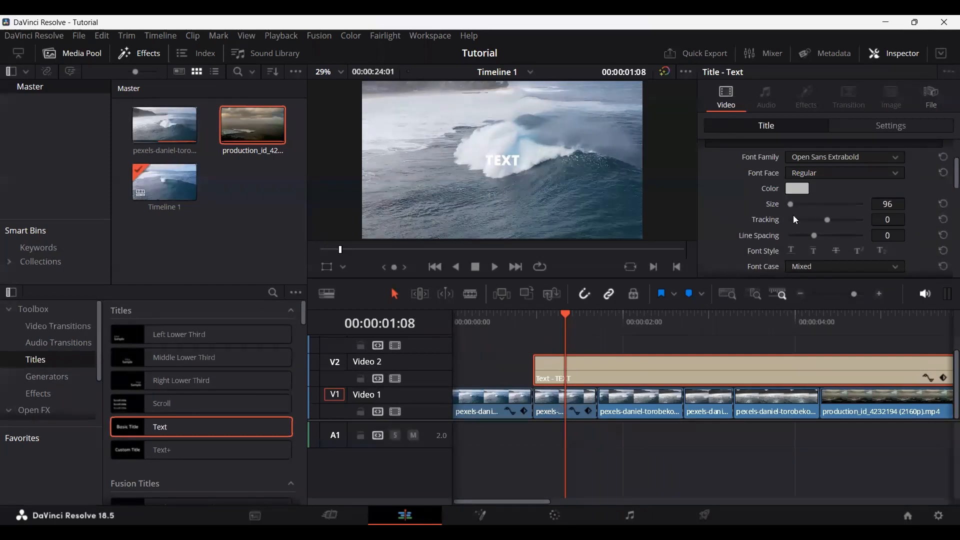
Step: Set the title's text color to a medium gray by adjusting its brightness
click(797, 189)
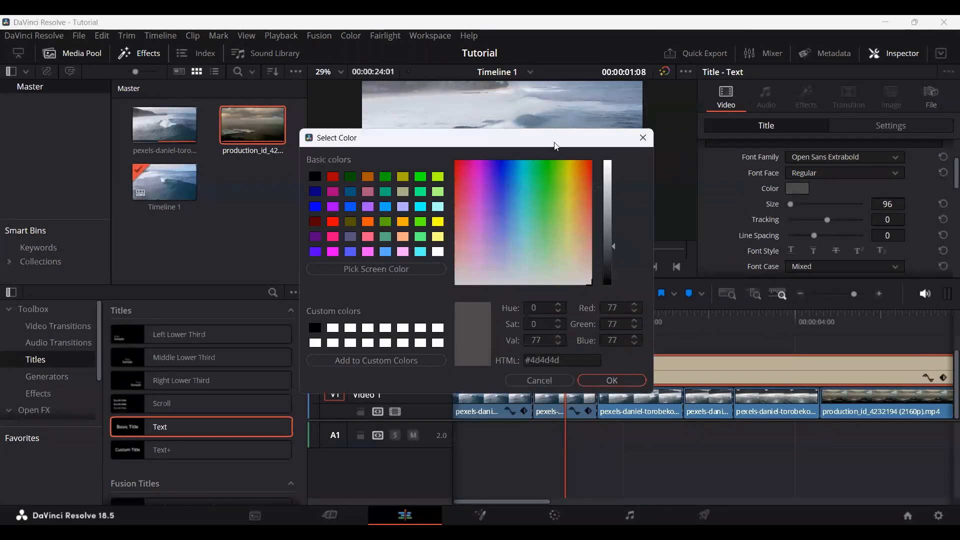
drag(500, 138, 303, 175)
drag(417, 283, 420, 221)
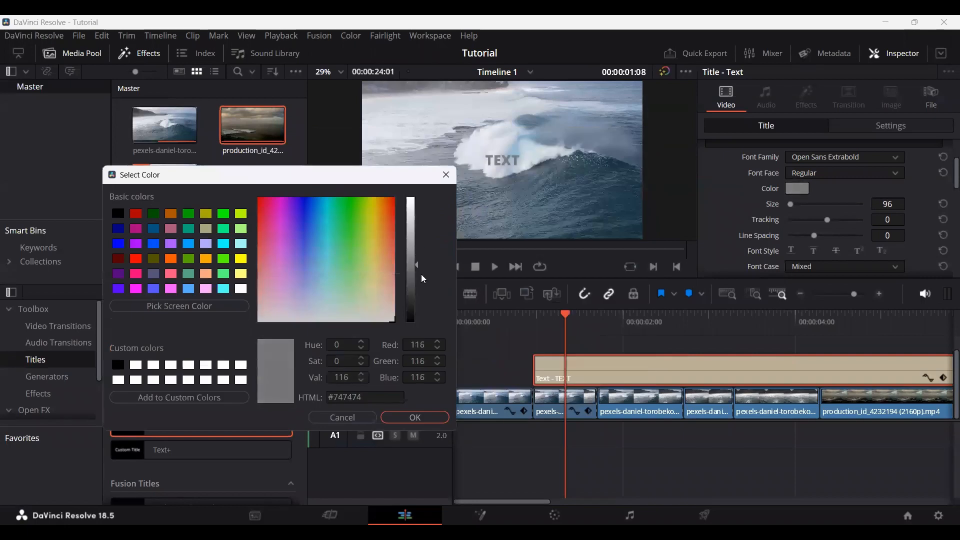
click(415, 417)
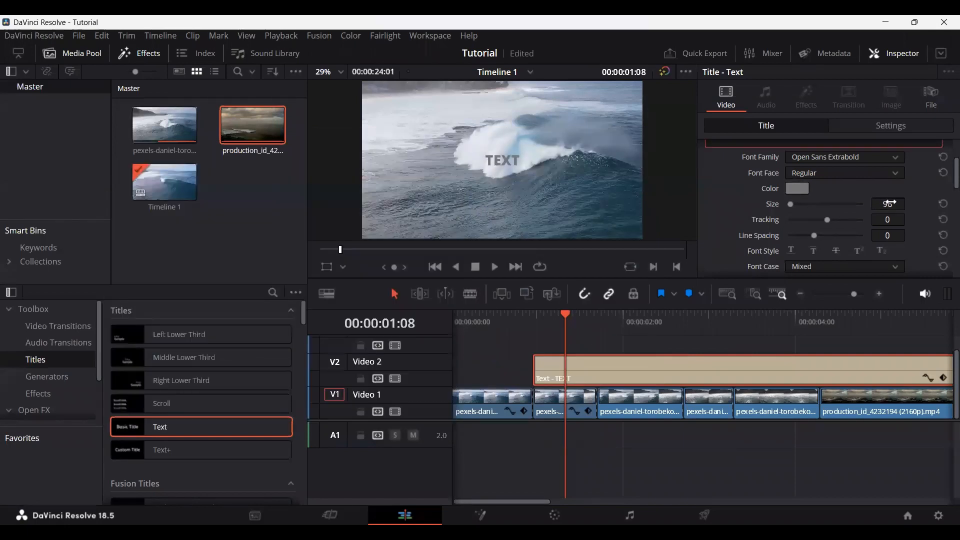
Step: Enlarge the title to size 474 and tighten its tracking to -15
drag(890, 203, 950, 203)
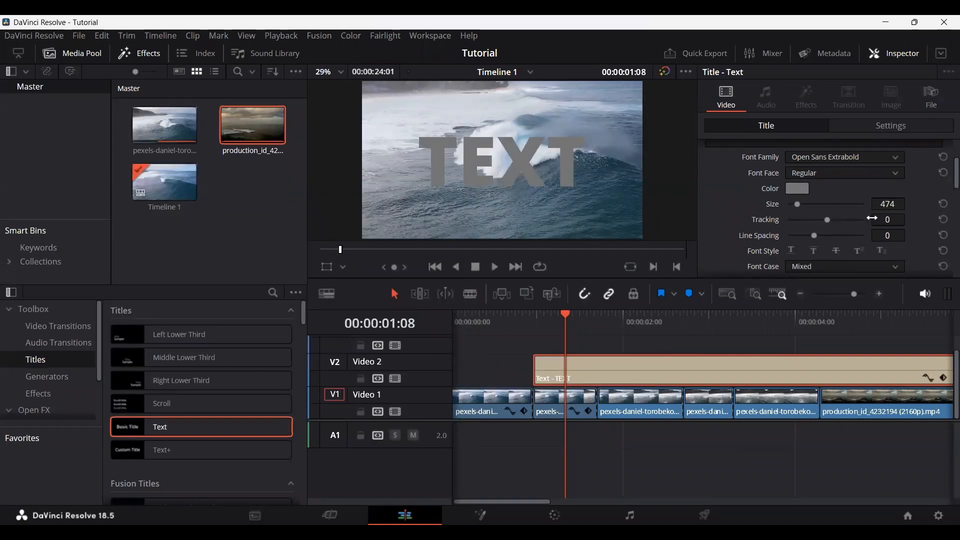
mouse_move(829, 220)
mouse_down()
mouse_move(818, 220)
mouse_move(837, 221)
mouse_move(820, 221)
mouse_up()
scroll(744, 211, down, 2)
scroll(780, 215, up, 1)
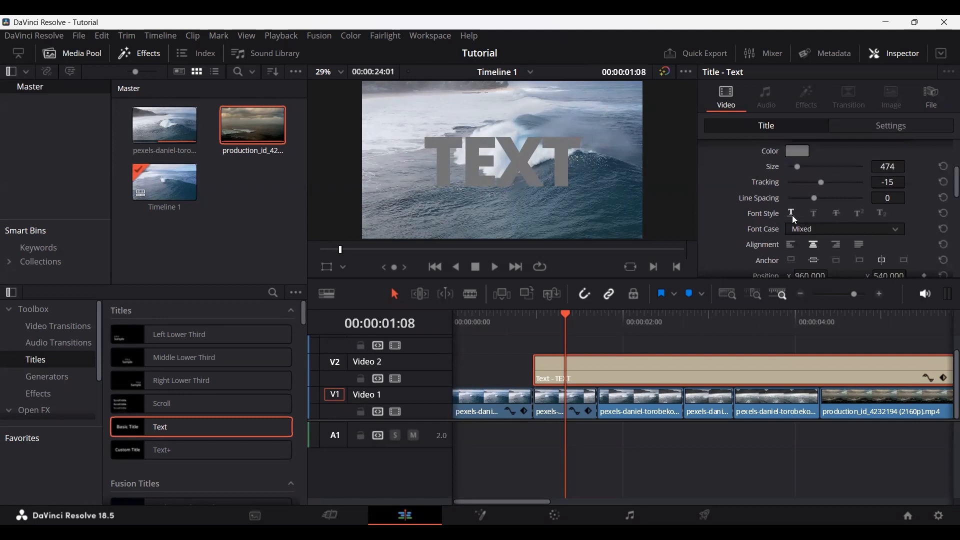
Step: Toggle the title's first font style on and off, and set the font case to All Caps
click(793, 215)
click(792, 214)
click(817, 232)
click(816, 261)
Step: Shift the title horizontally to an X position of 962
scroll(777, 232, down, 2)
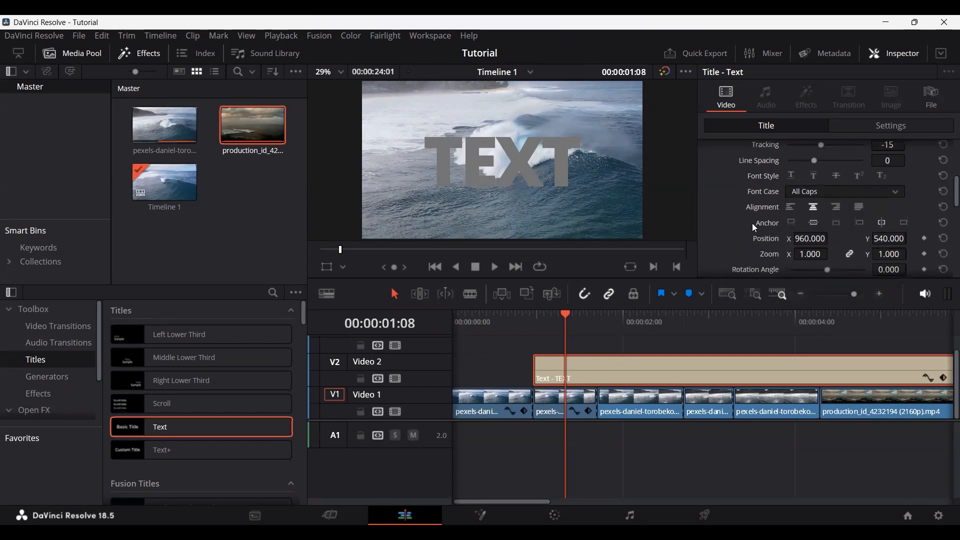
scroll(751, 223, down, 1)
mouse_move(810, 201)
mouse_down()
mouse_move(830, 201)
mouse_move(812, 201)
mouse_up()
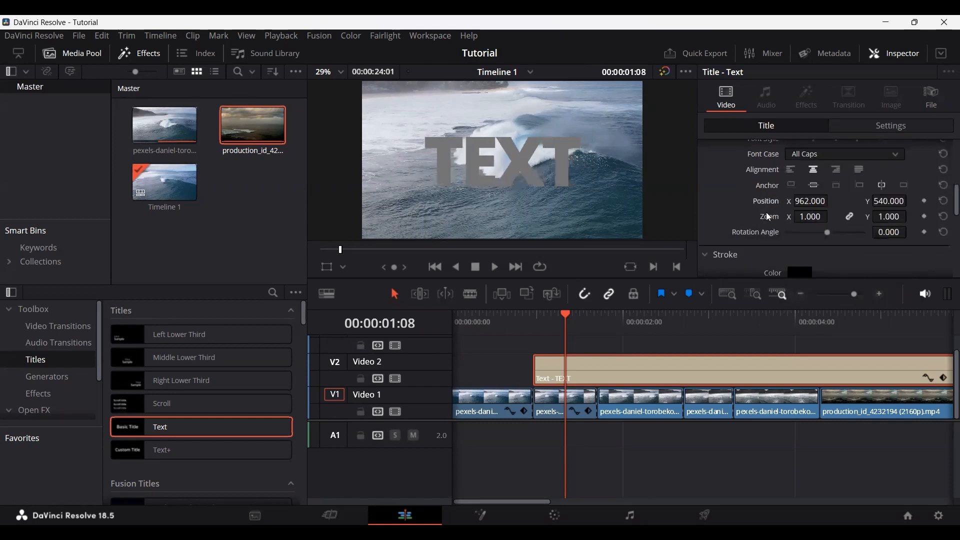
Step: Try a larger stroke on the title, return its size to 0, and open the stroke color choice without changing it
scroll(739, 216, down, 2)
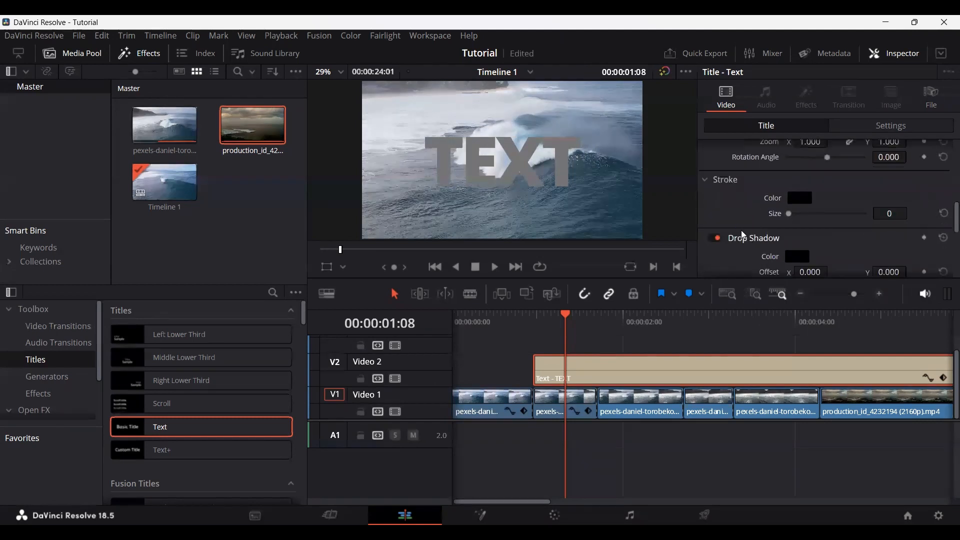
mouse_move(796, 219)
mouse_down()
mouse_move(864, 216)
mouse_move(835, 220)
mouse_up()
drag(767, 216, 740, 215)
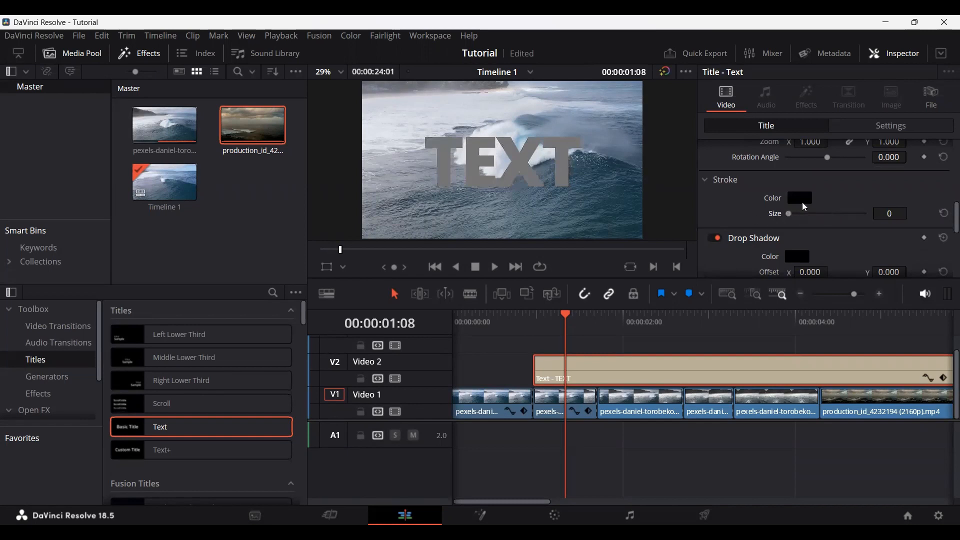
click(800, 198)
click(539, 381)
Step: Set the title's drop shadow offset to X 9 and Y -27 with blur 43, and disable Drop Shadow
scroll(750, 235, down, 2)
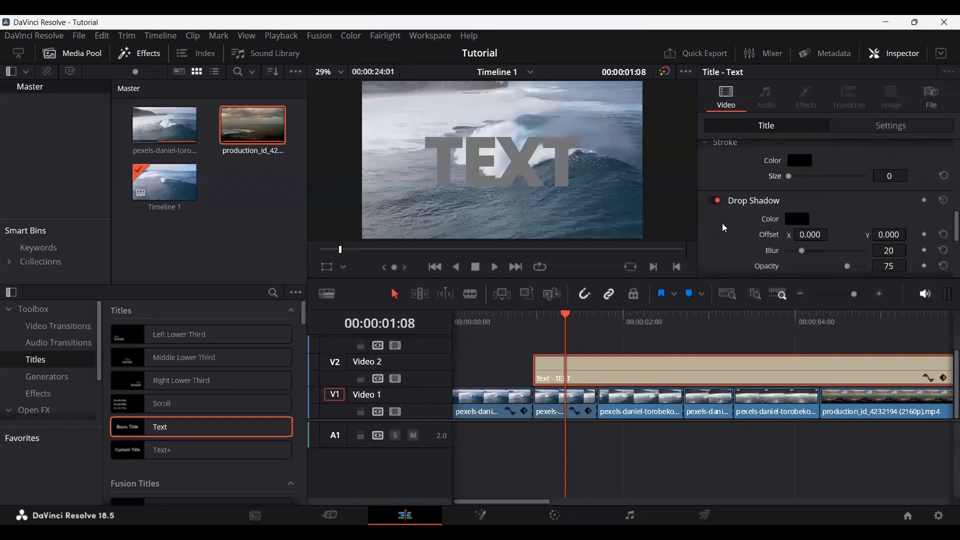
scroll(750, 235, down, 1)
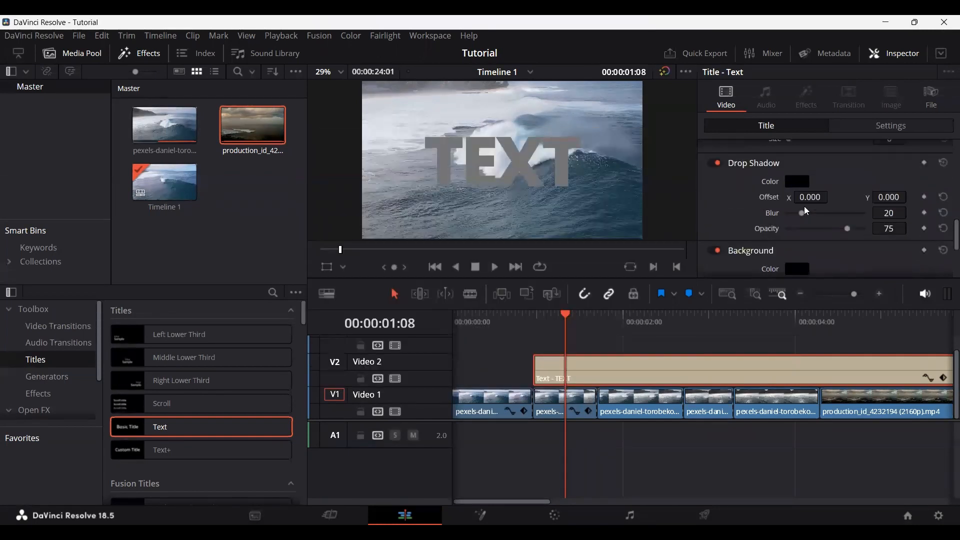
drag(802, 214, 819, 197)
drag(879, 198, 900, 212)
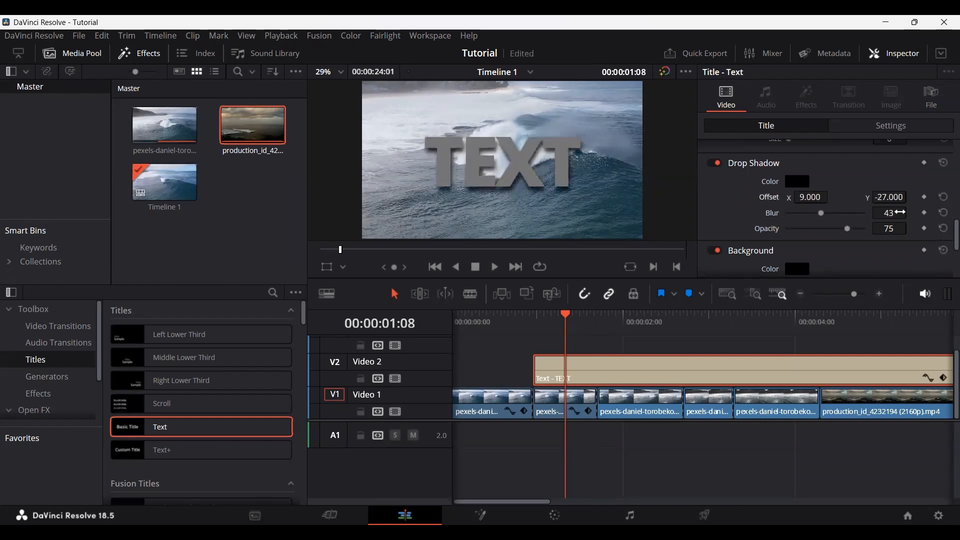
click(716, 163)
click(755, 163)
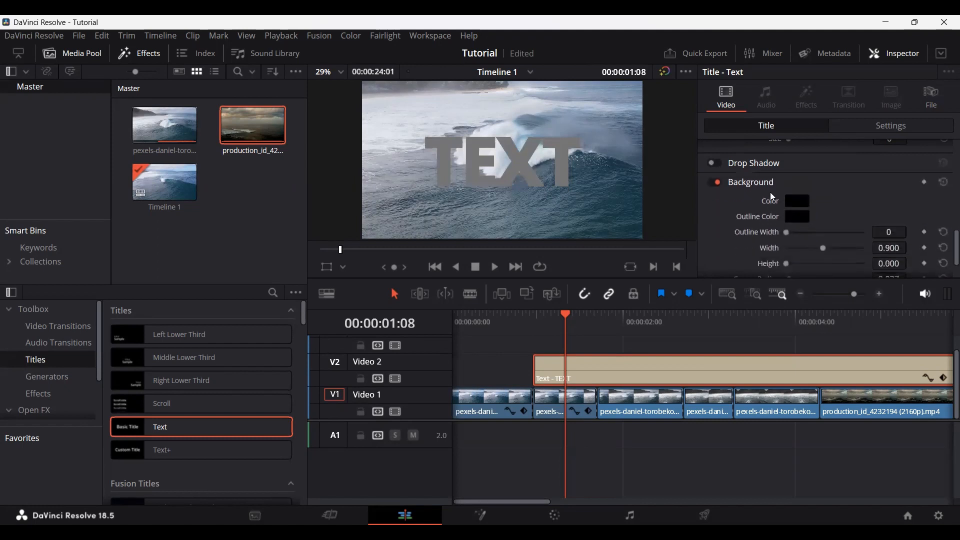
Step: Try a greater height and outline width for the title's background, and disable Background
drag(786, 264, 807, 265)
drag(785, 232, 858, 231)
click(716, 182)
scroll(756, 216, up, 10)
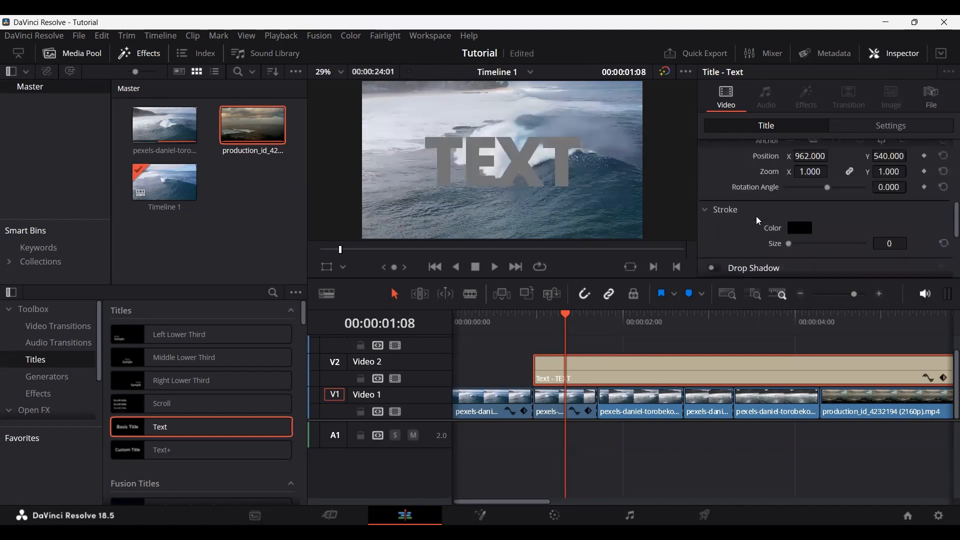
Step: Examine the title's transform and cropping settings, and open the keyframe curve editor of the first segment on Video 1
click(892, 126)
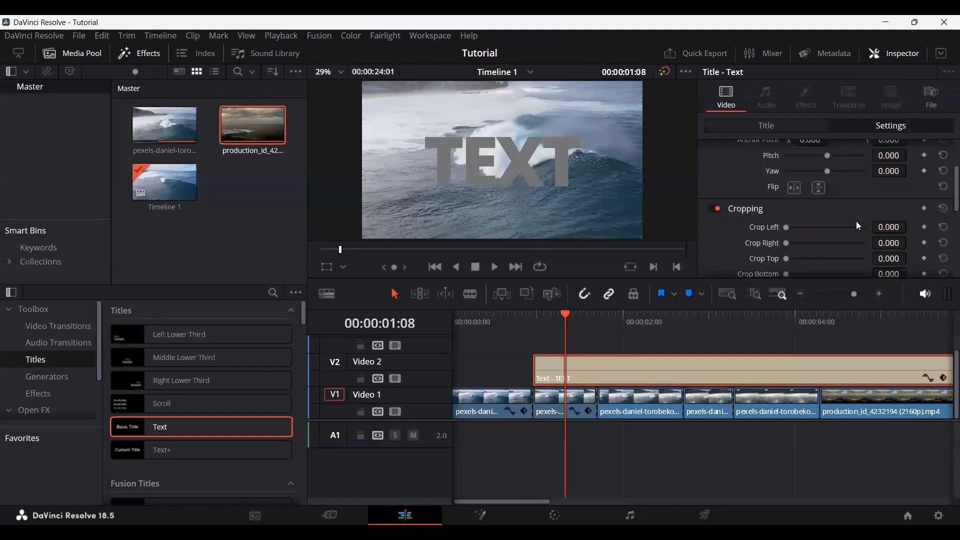
scroll(856, 226, up, 3)
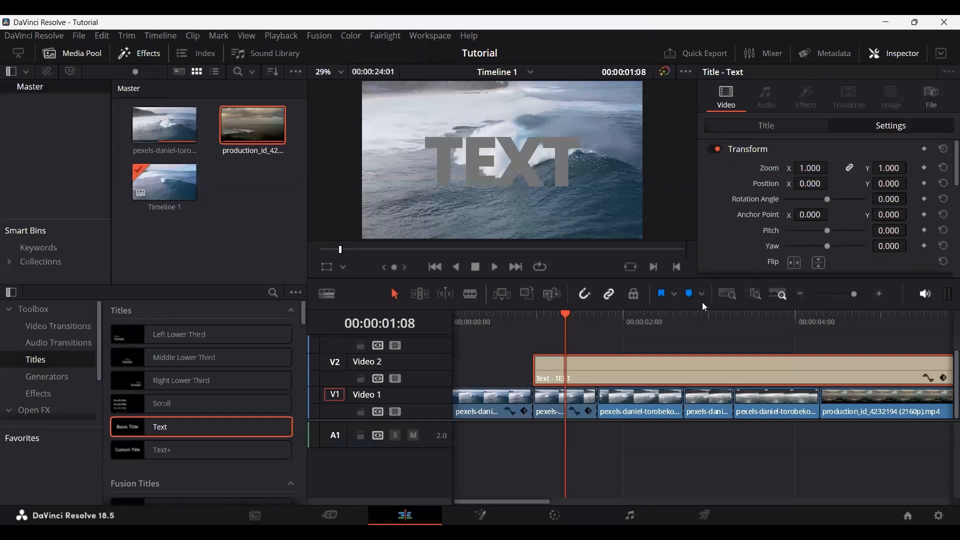
click(506, 411)
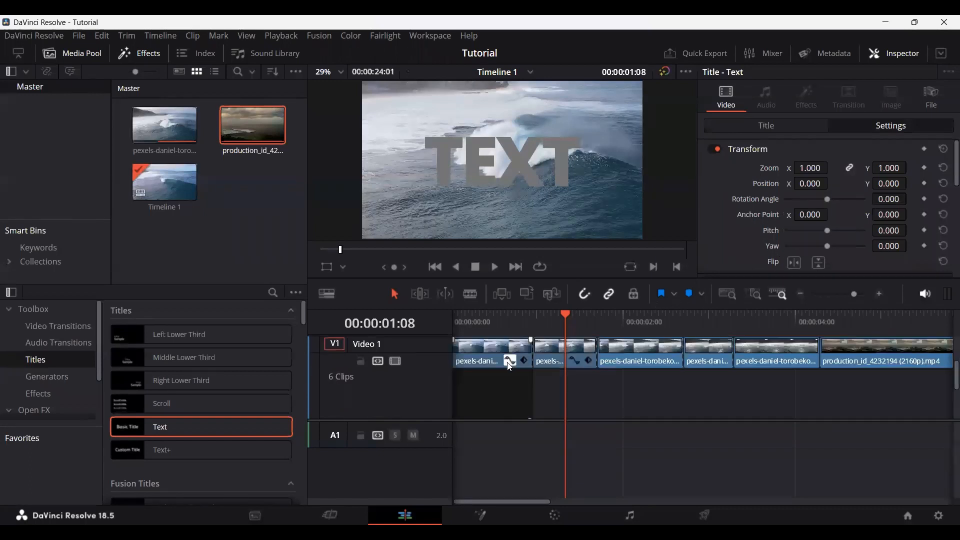
Step: Close the first segment's keyframe curve editor and compare its transform settings with the title's on Video 2
click(508, 358)
click(495, 326)
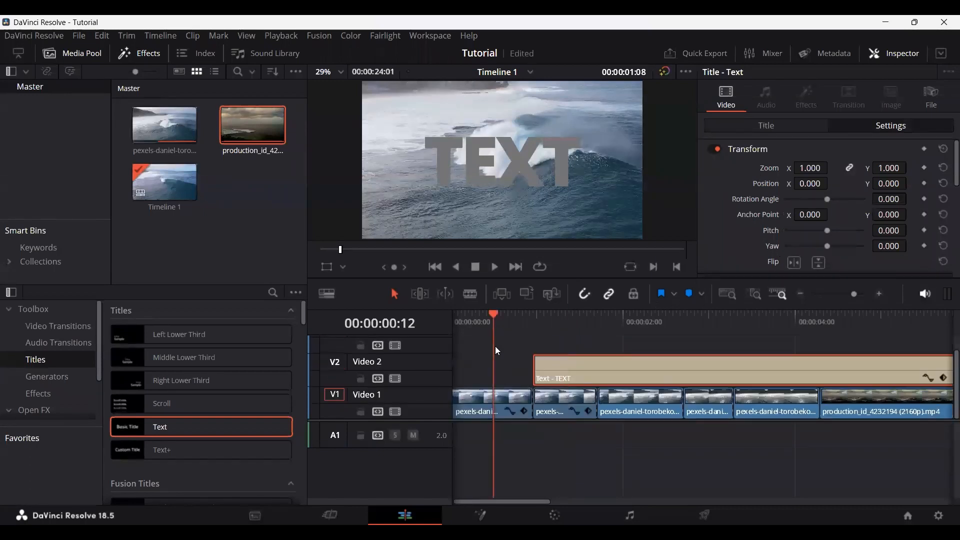
click(479, 403)
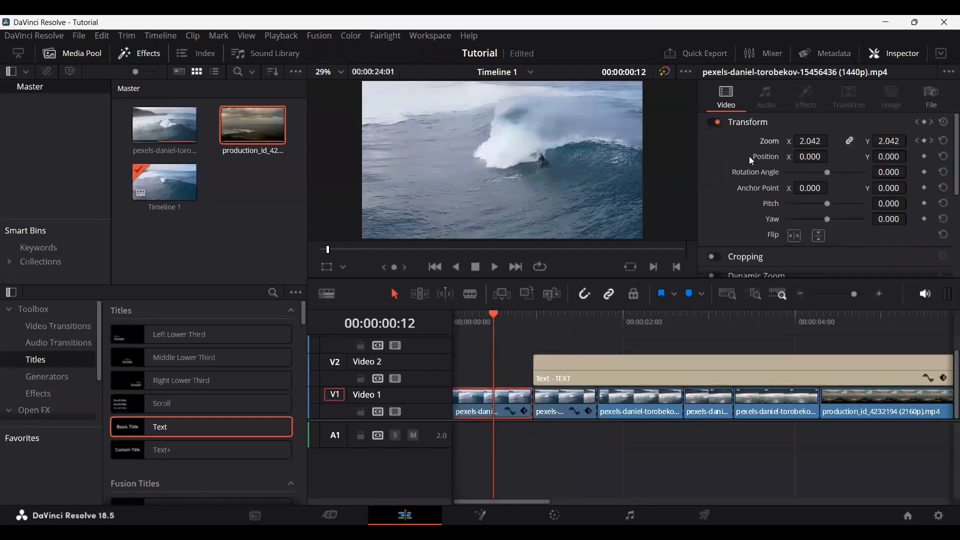
click(598, 362)
click(595, 318)
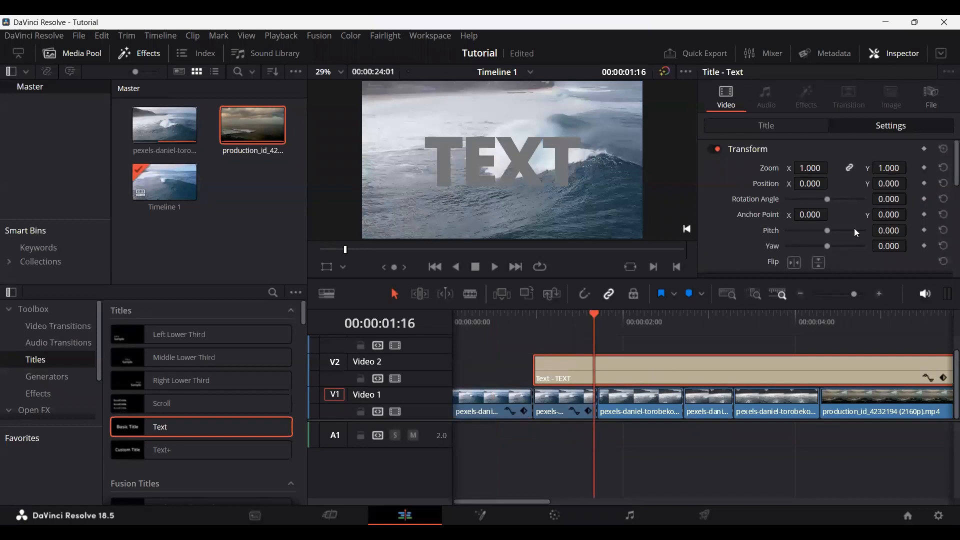
scroll(854, 232, down, 4)
click(761, 125)
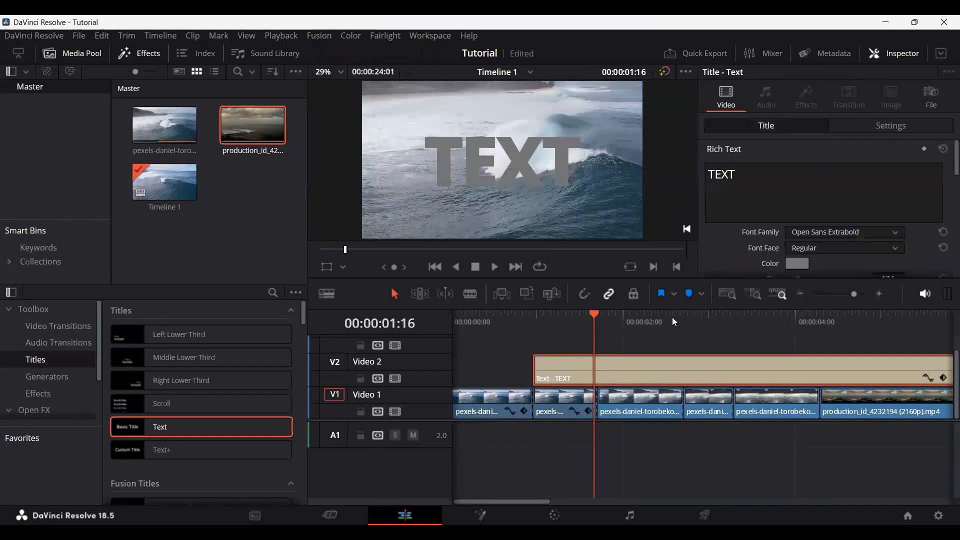
Step: Examine the Text title's font, size, tracking and alignment settings with more of the timeline in view
click(632, 332)
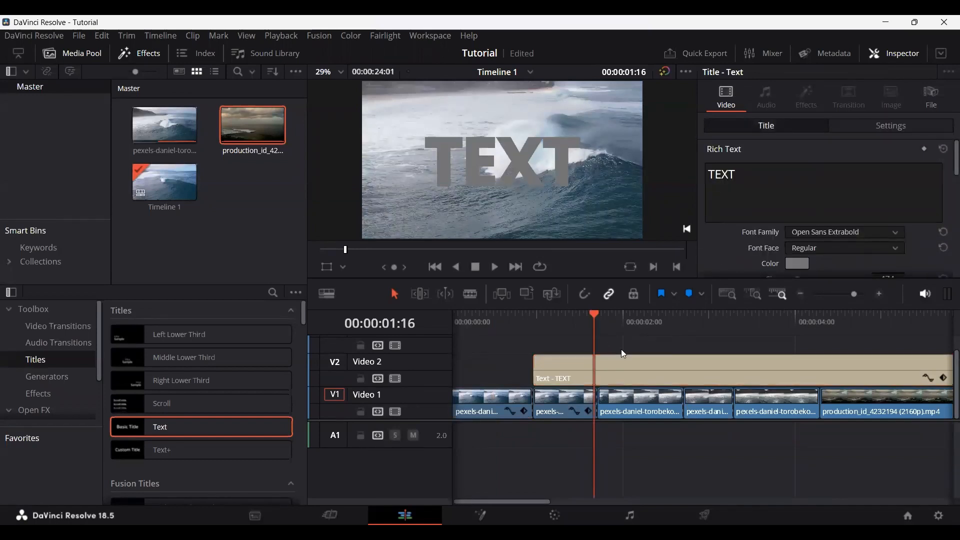
scroll(621, 349, down, 1)
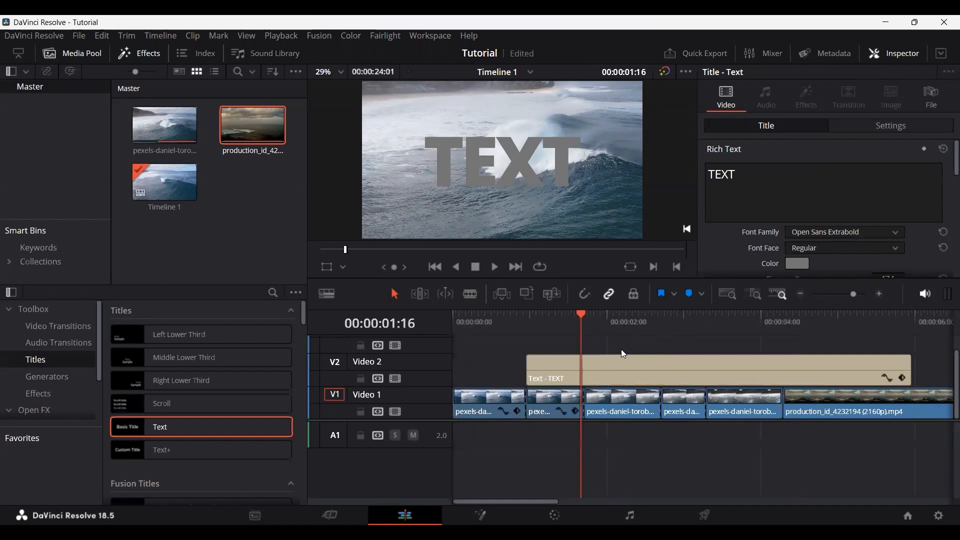
scroll(623, 353, down, 1)
scroll(623, 353, down, 4)
scroll(492, 354, up, 1)
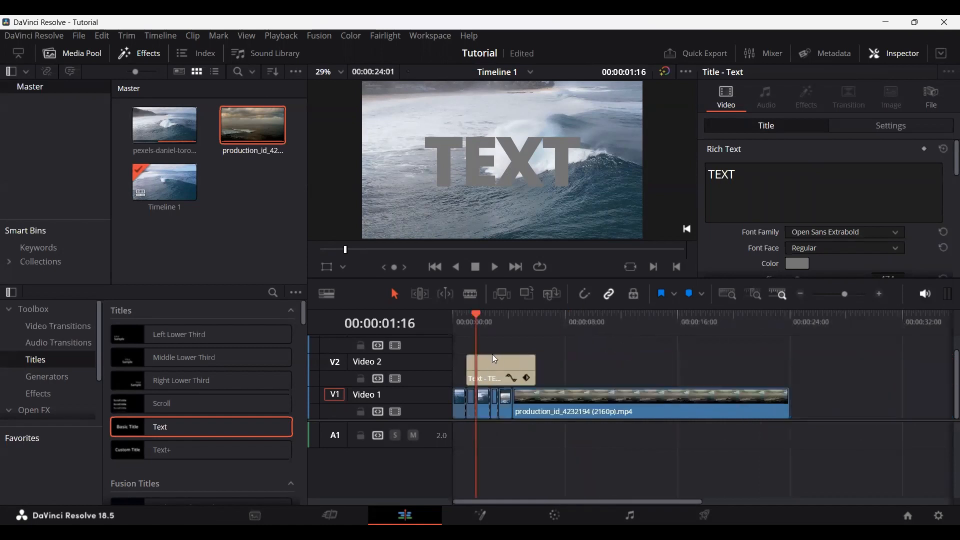
scroll(496, 353, up, 2)
scroll(517, 351, up, 1)
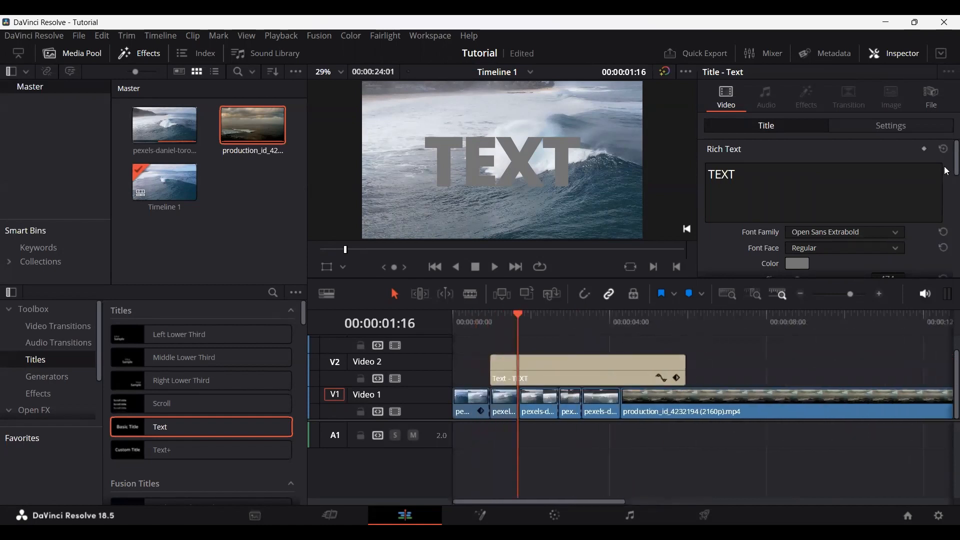
scroll(946, 174, down, 1)
scroll(946, 173, down, 6)
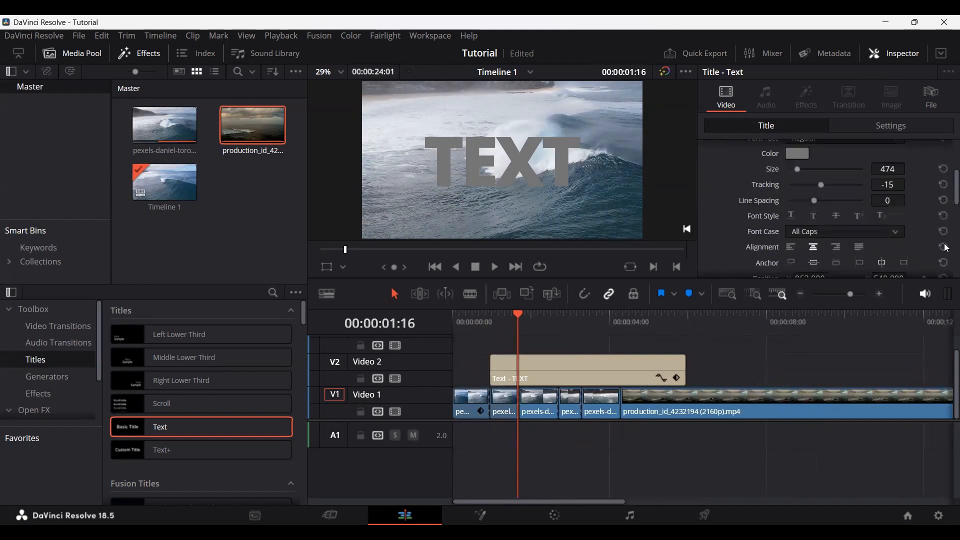
scroll(947, 223, up, 8)
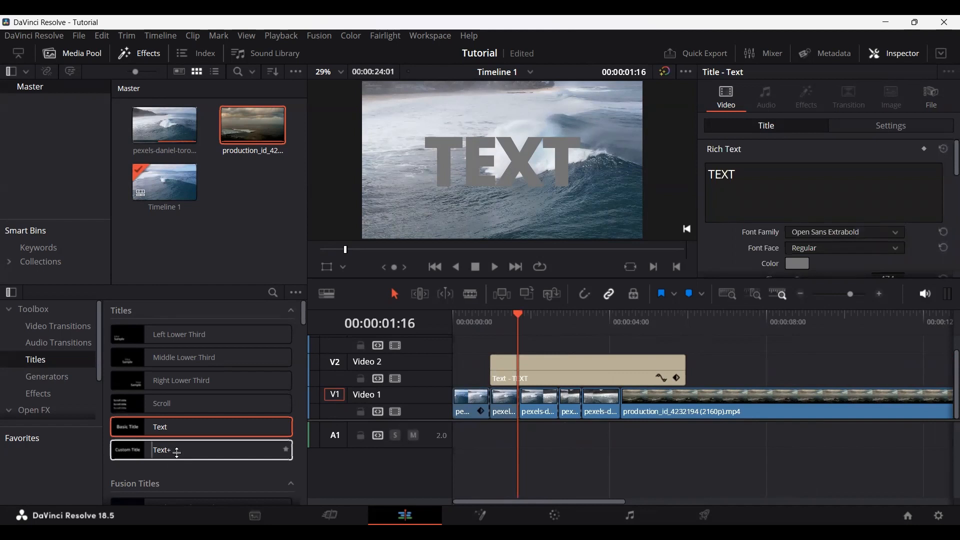
Step: Replace the Text title on Video 2 with a Text+ title starting at 00:00:01:16
drag(168, 451, 620, 365)
drag(690, 373, 690, 373)
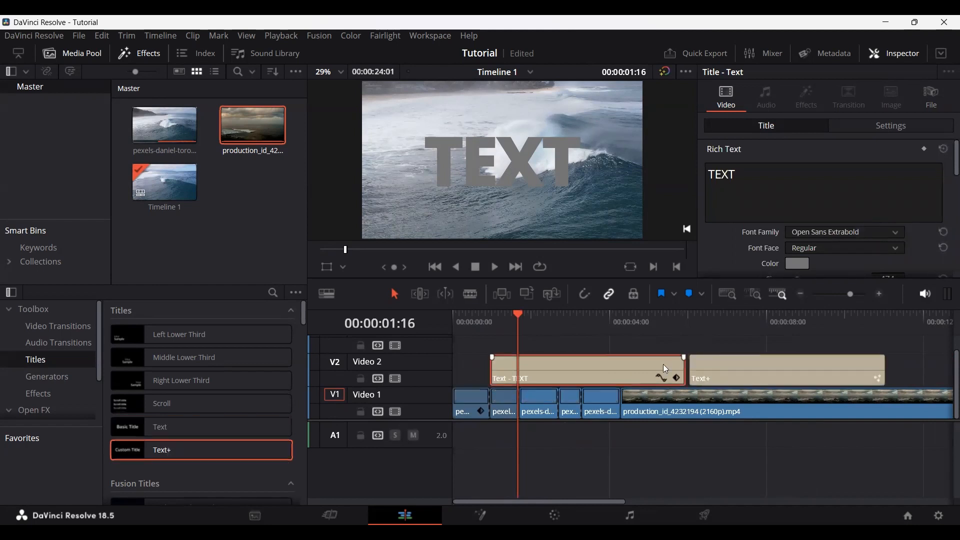
key(Delete)
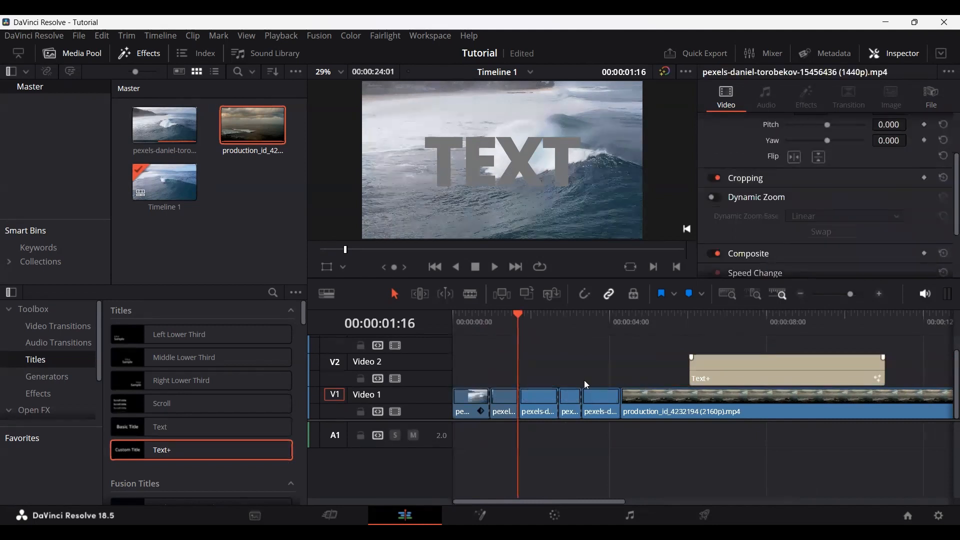
drag(744, 369, 573, 370)
Step: At 00:00:02:14, set the Text+ title's Write On end to 0.0 and add a keyframe for it
click(554, 321)
scroll(806, 229, down, 3)
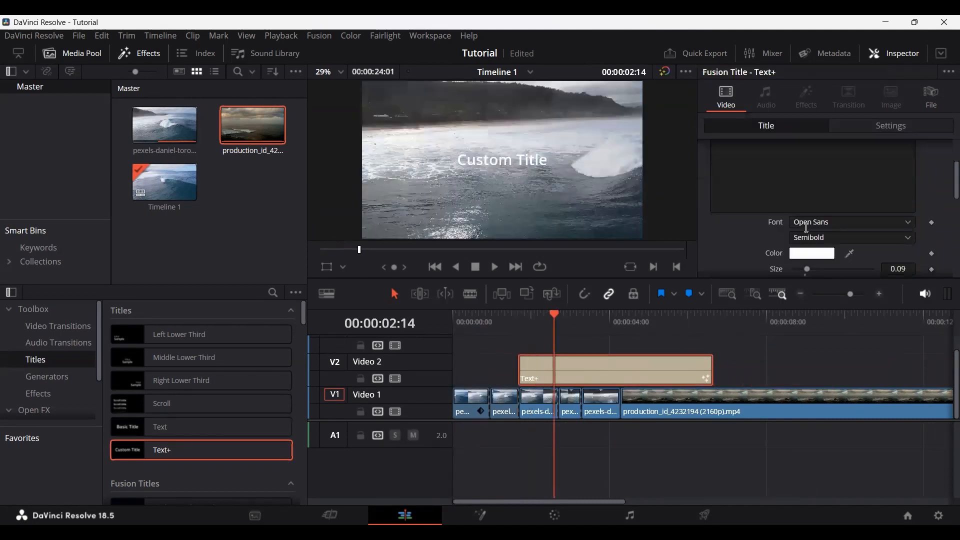
scroll(800, 225, down, 4)
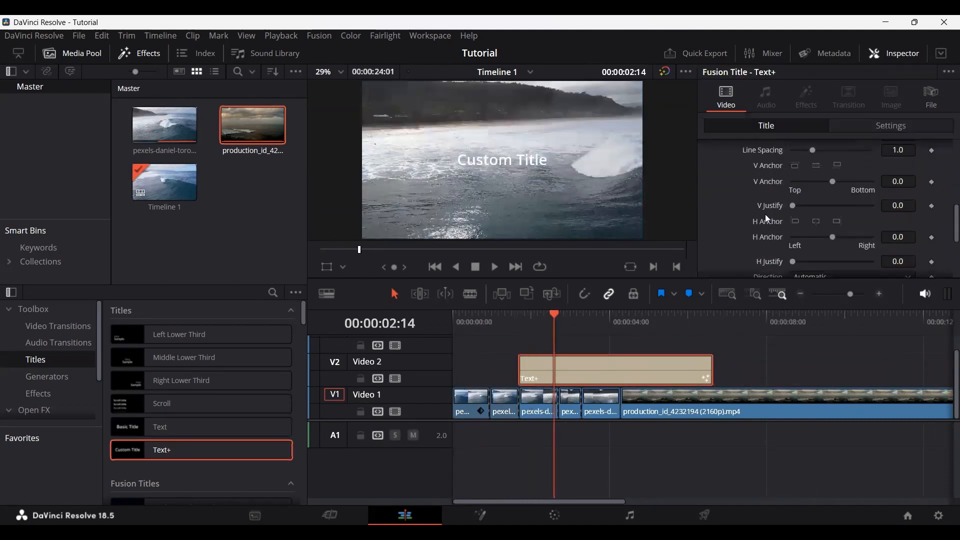
scroll(765, 214, up, 2)
scroll(766, 201, down, 5)
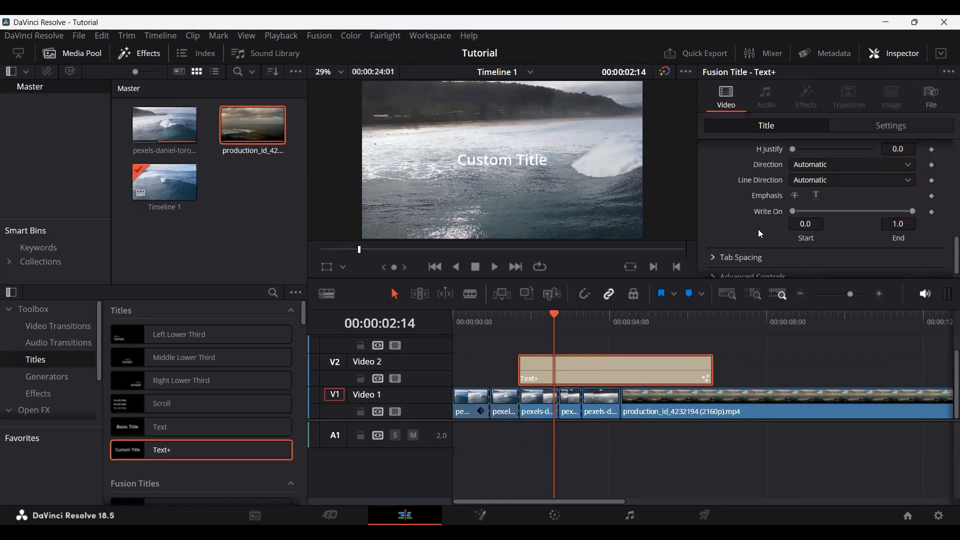
scroll(759, 230, up, 1)
scroll(761, 235, down, 1)
drag(910, 212, 770, 222)
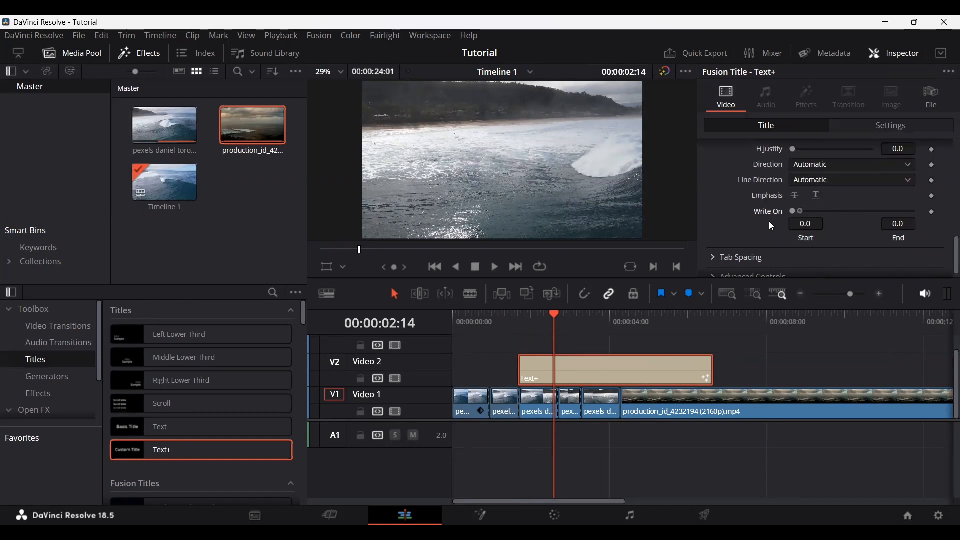
click(929, 212)
Step: Set the Write On end to 1.0 at 00:00:03:07 and play back the title's write-on animation
click(582, 314)
drag(800, 213, 918, 211)
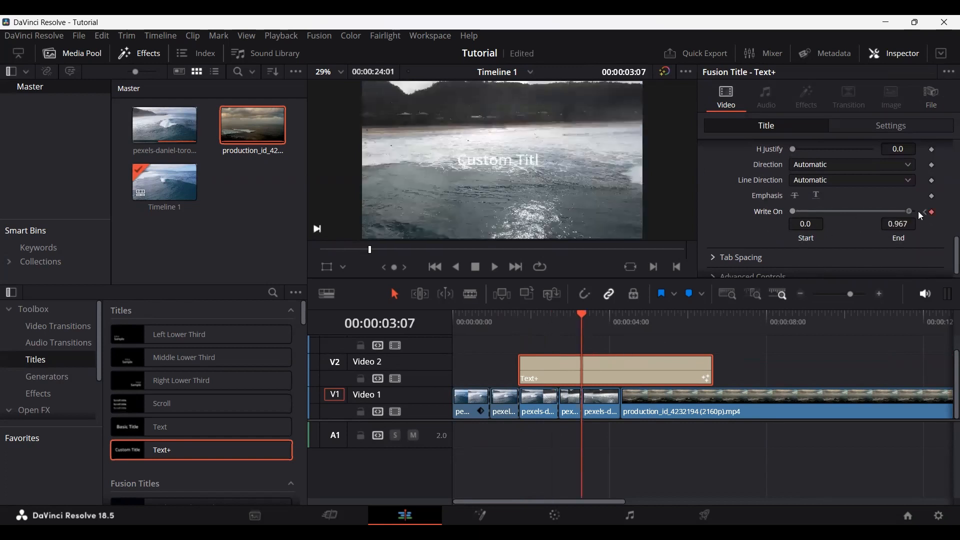
click(534, 320)
key(space)
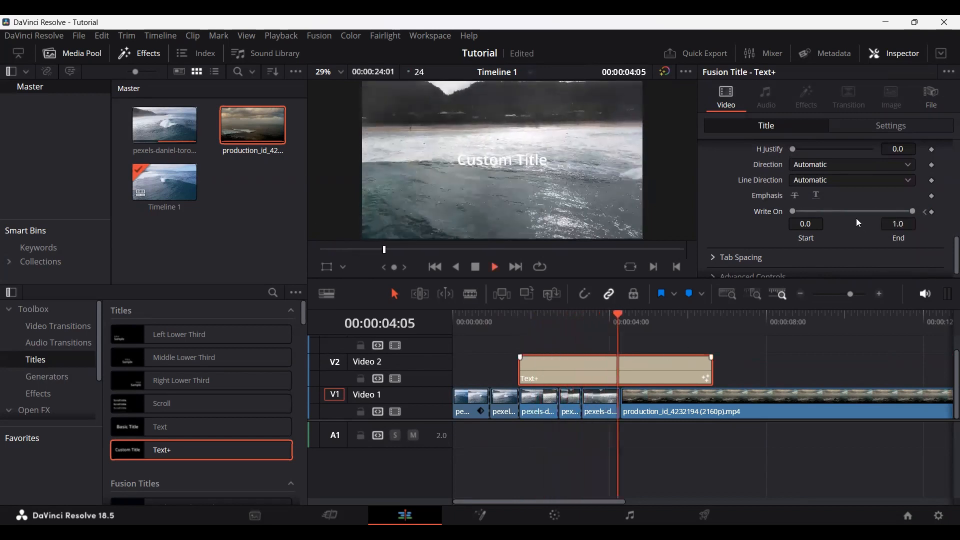
key(space)
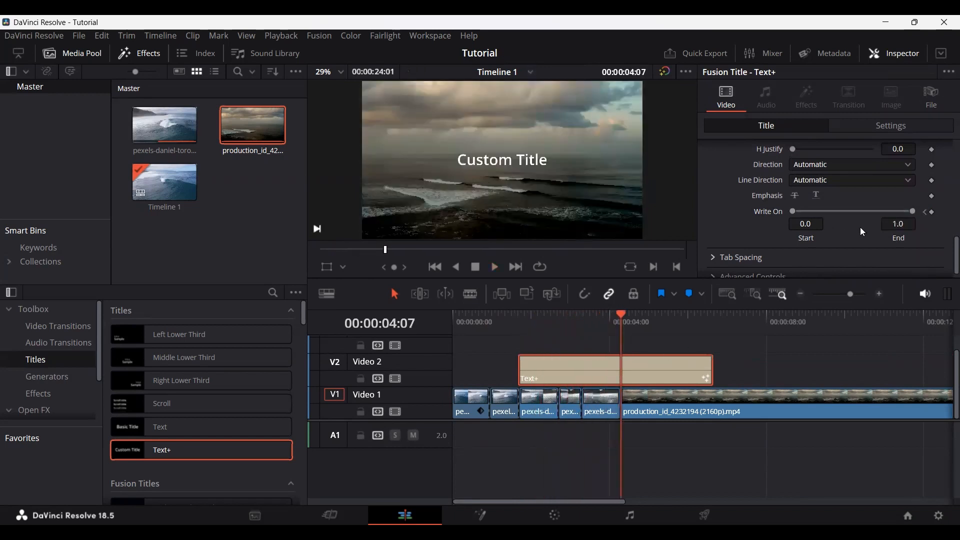
Step: Examine the Text+ title's text, layout and transform settings
scroll(751, 227, down, 1)
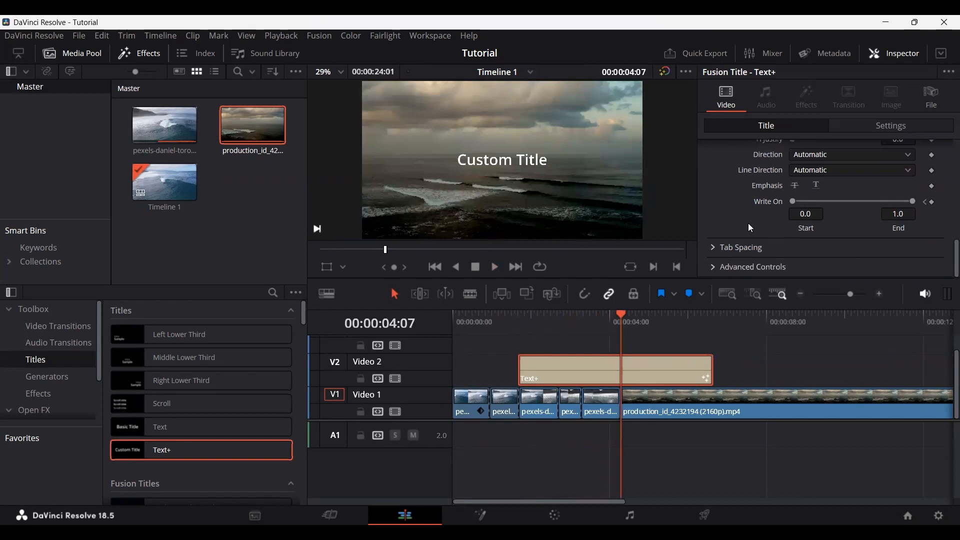
scroll(740, 215, up, 3)
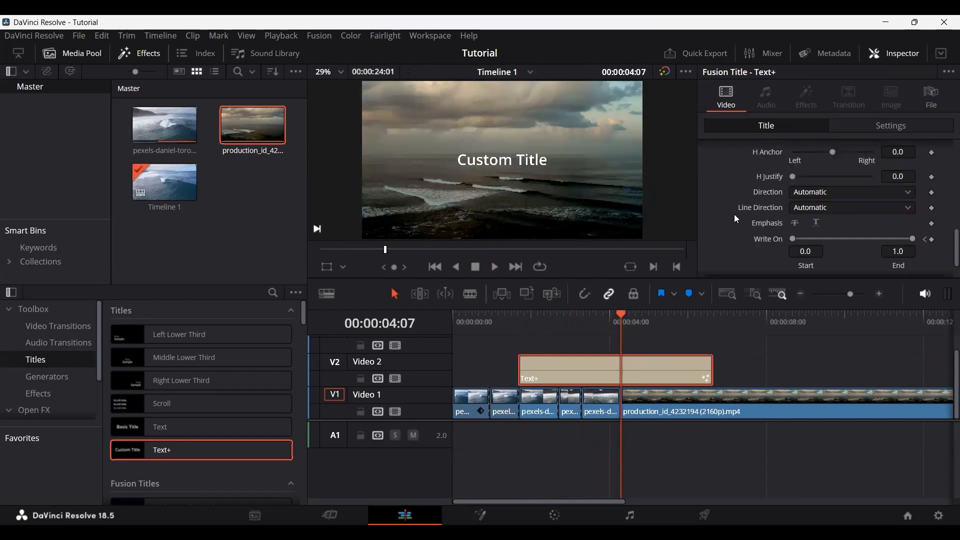
scroll(737, 219, up, 5)
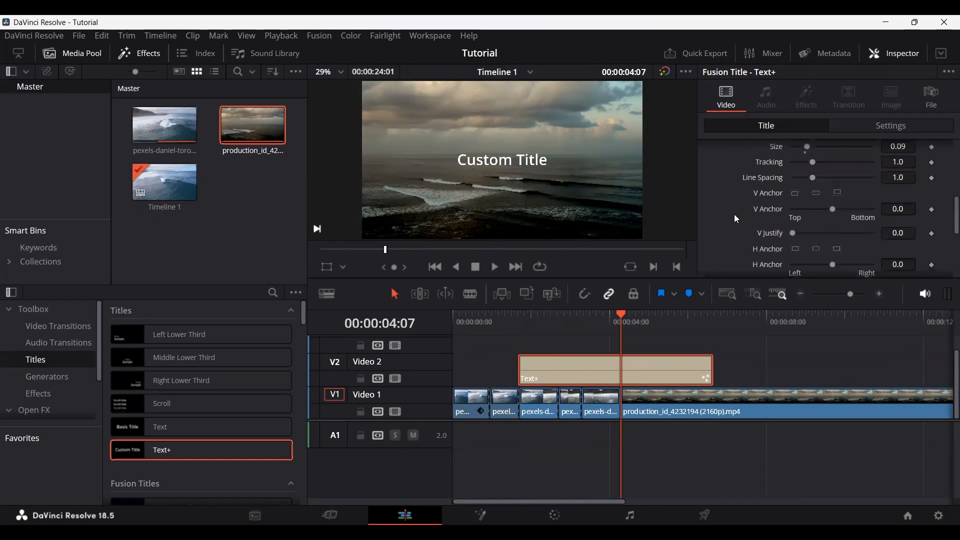
scroll(737, 219, up, 5)
click(769, 171)
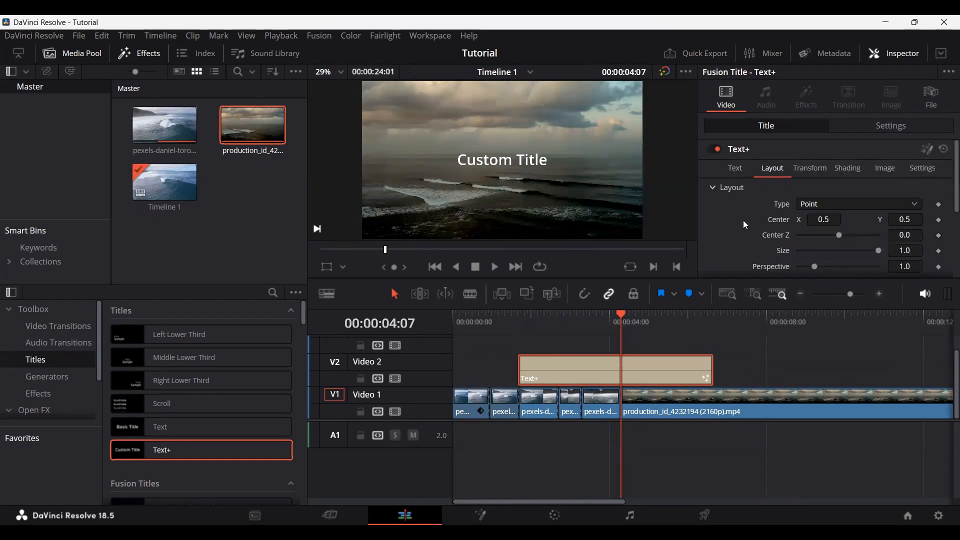
scroll(743, 220, down, 5)
scroll(745, 226, up, 5)
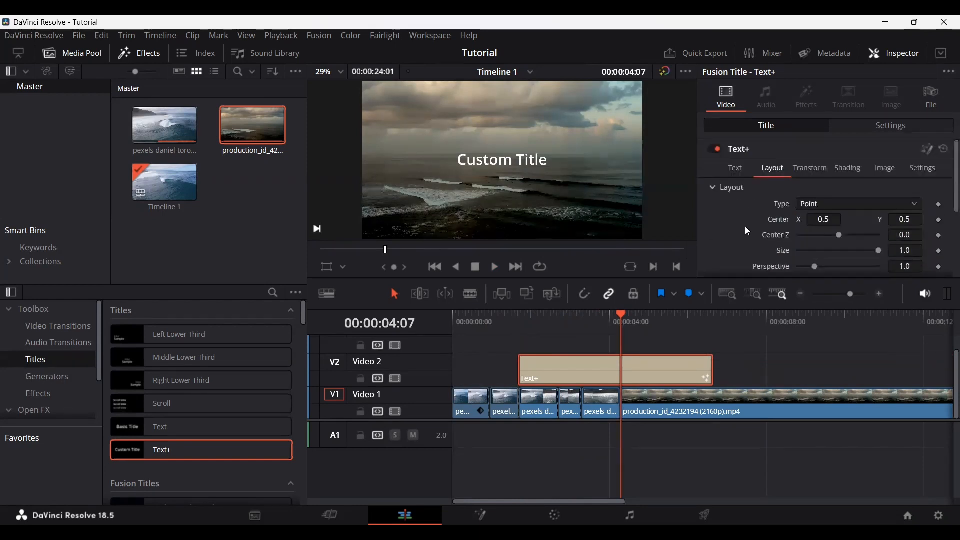
click(811, 168)
scroll(748, 226, down, 3)
scroll(748, 226, up, 3)
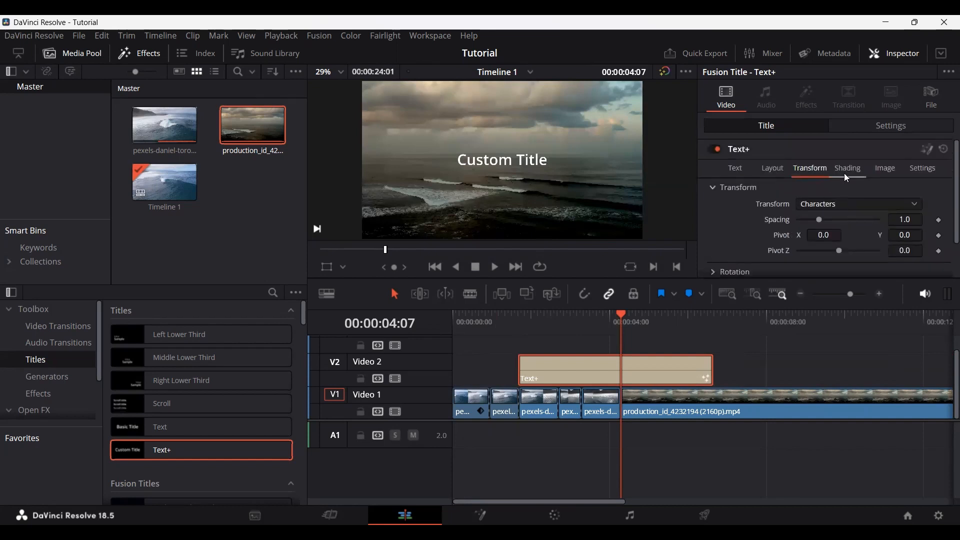
Step: Change the shading appearance of the Text+ title's first element from fill to text outline
click(848, 173)
scroll(773, 209, down, 3)
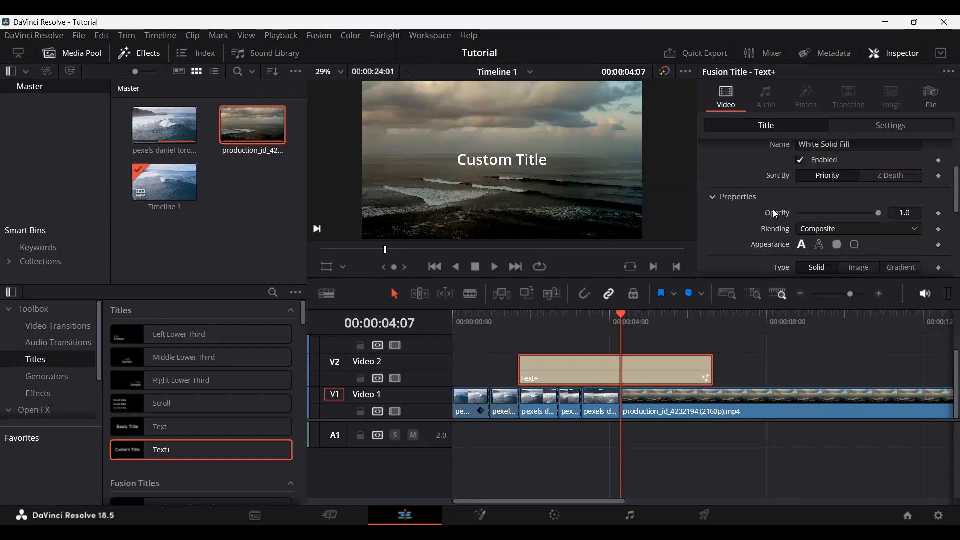
click(819, 245)
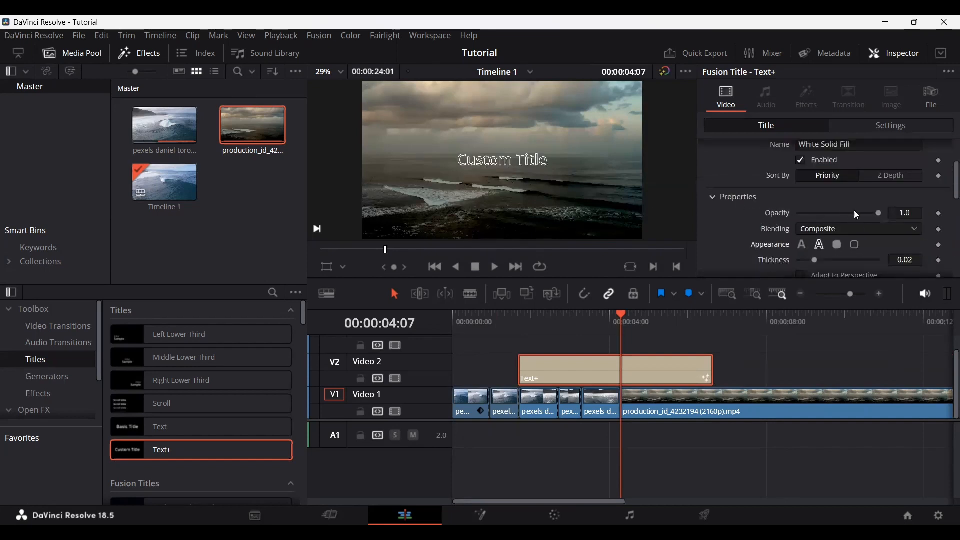
Step: Examine the Text+ title's blending, opacity, line style and color options, along with its image and text settings
click(828, 228)
click(821, 247)
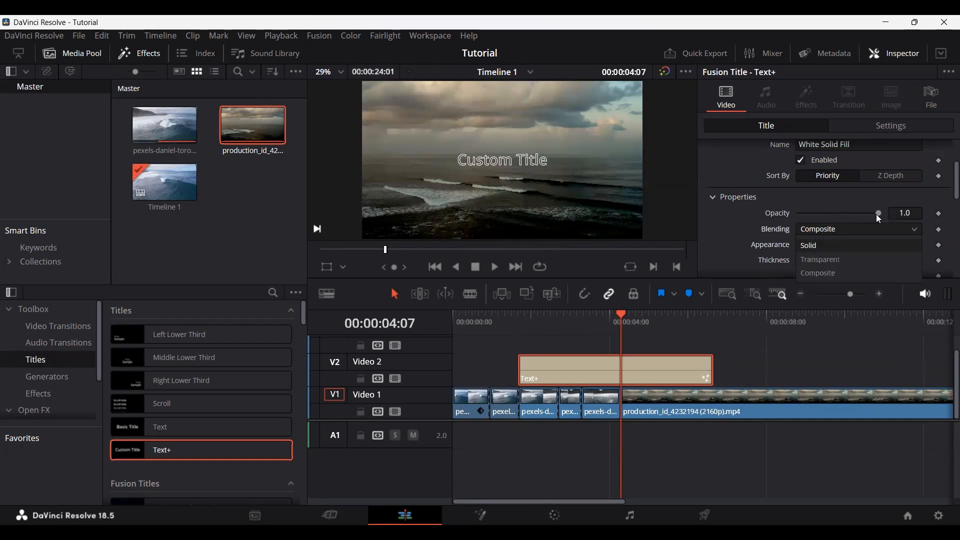
click(876, 214)
drag(876, 214, 884, 214)
scroll(746, 202, down, 5)
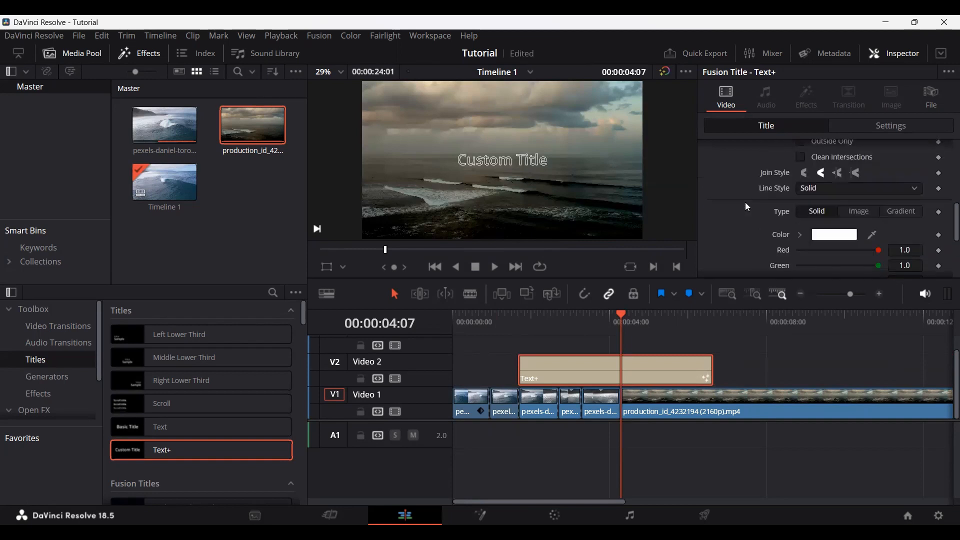
scroll(747, 220, down, 2)
scroll(748, 231, up, 6)
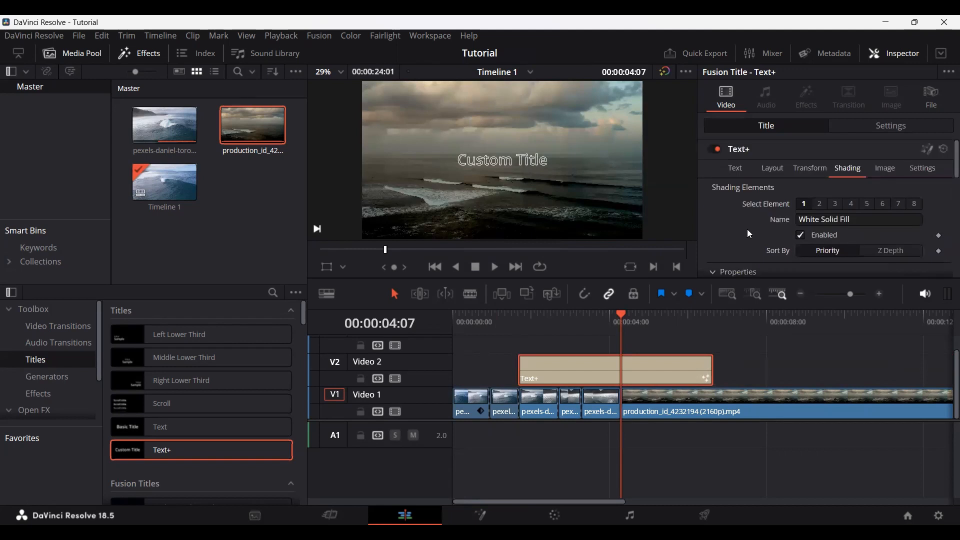
click(884, 169)
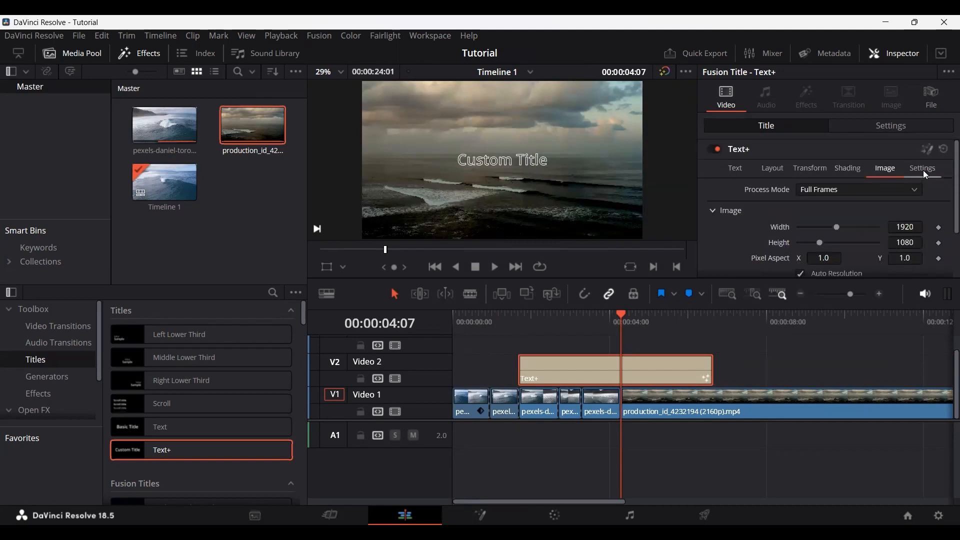
click(737, 174)
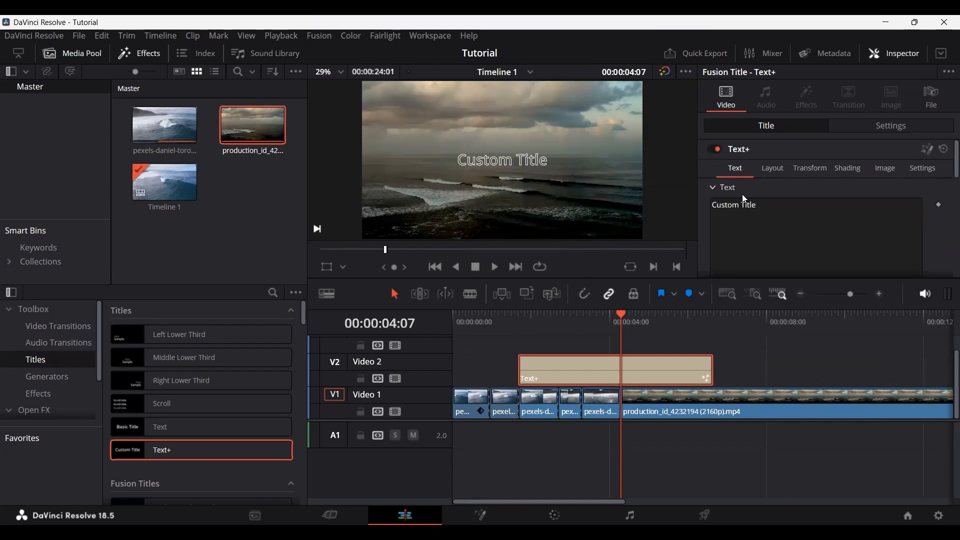
scroll(754, 196, down, 3)
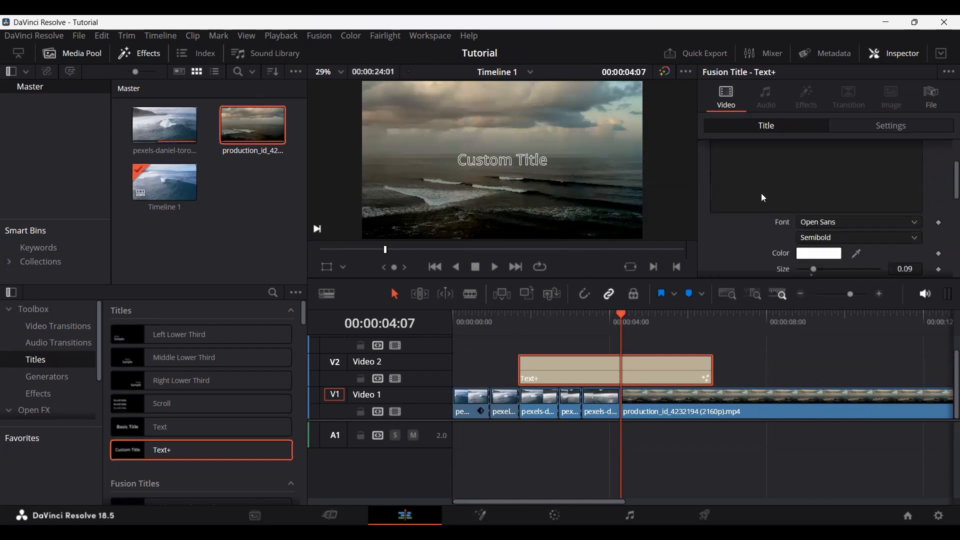
scroll(762, 193, up, 3)
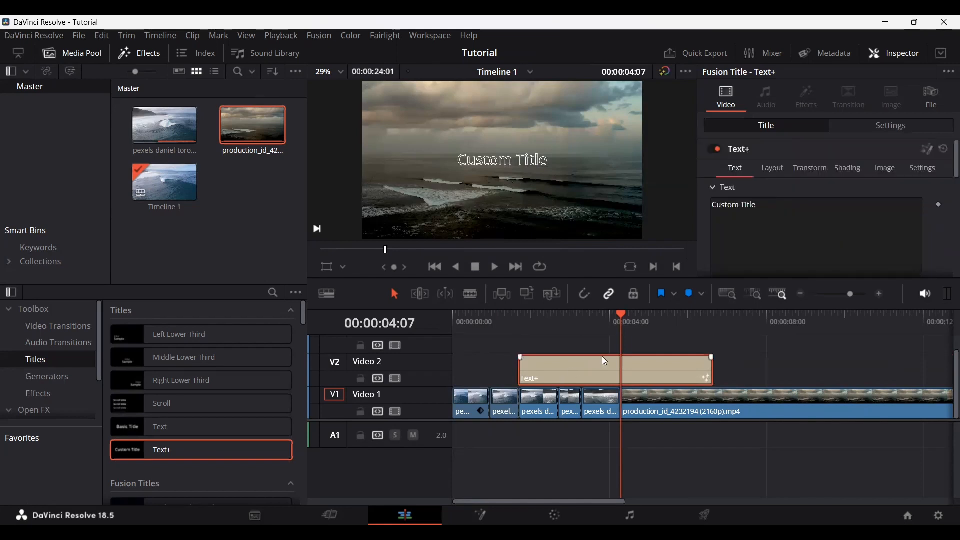
Step: Add a Left Lower Third title on Video 2 after the Text+ title and preview it at 00:00:08:10
click(210, 334)
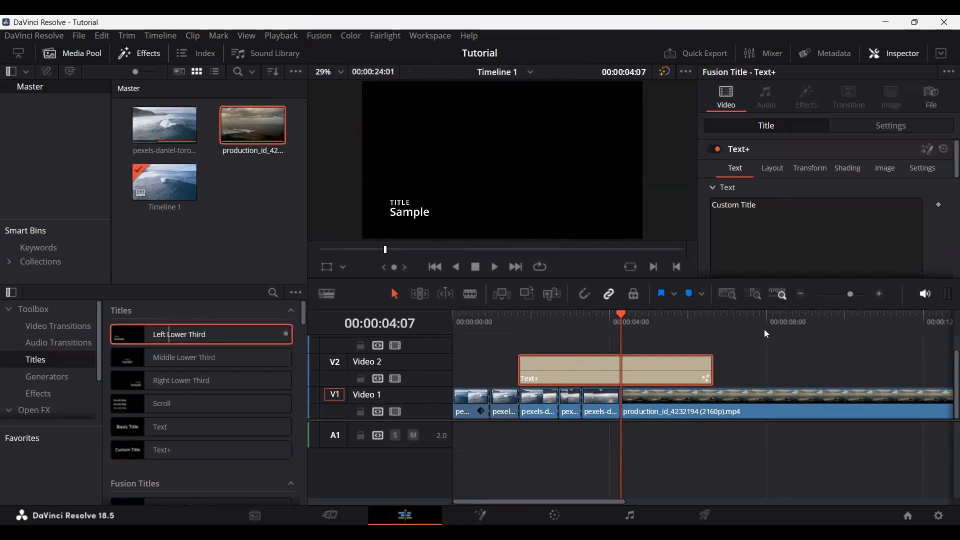
drag(749, 320, 783, 319)
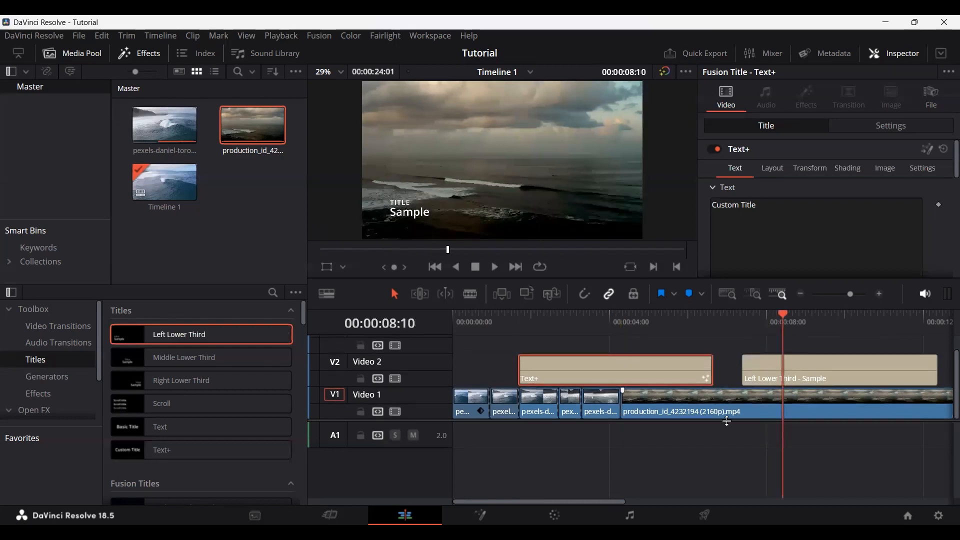
click(704, 445)
scroll(700, 438, right, 5)
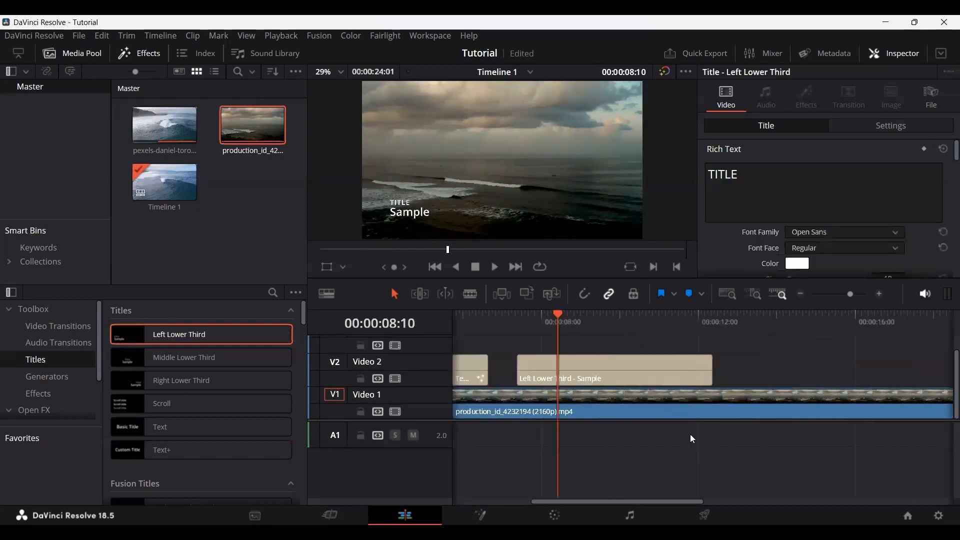
Step: Replace the Left Lower Third title on Video 2 with the Background Reveal Lower Third Fusion title and preview it up to 00:00:11:19
drag(520, 315, 622, 315)
scroll(205, 400, down, 3)
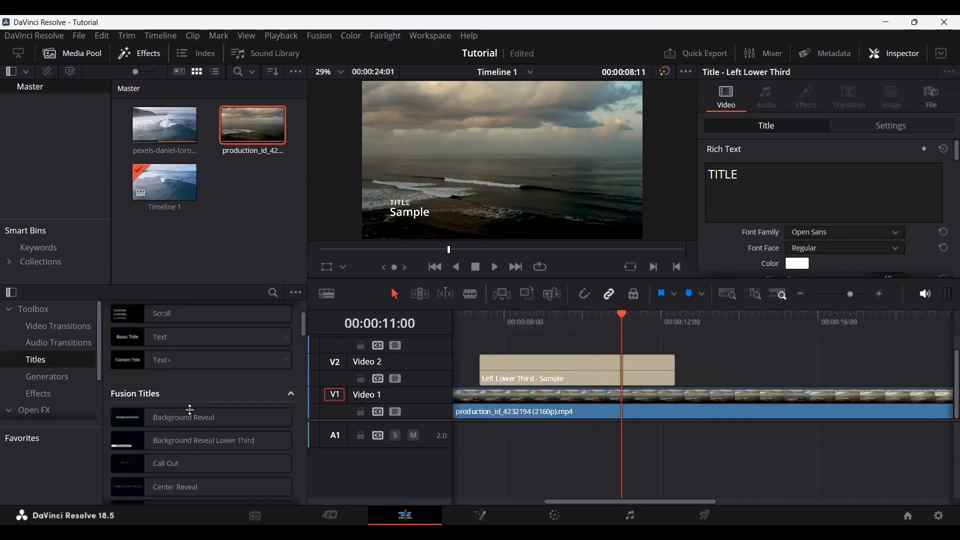
scroll(201, 420, down, 2)
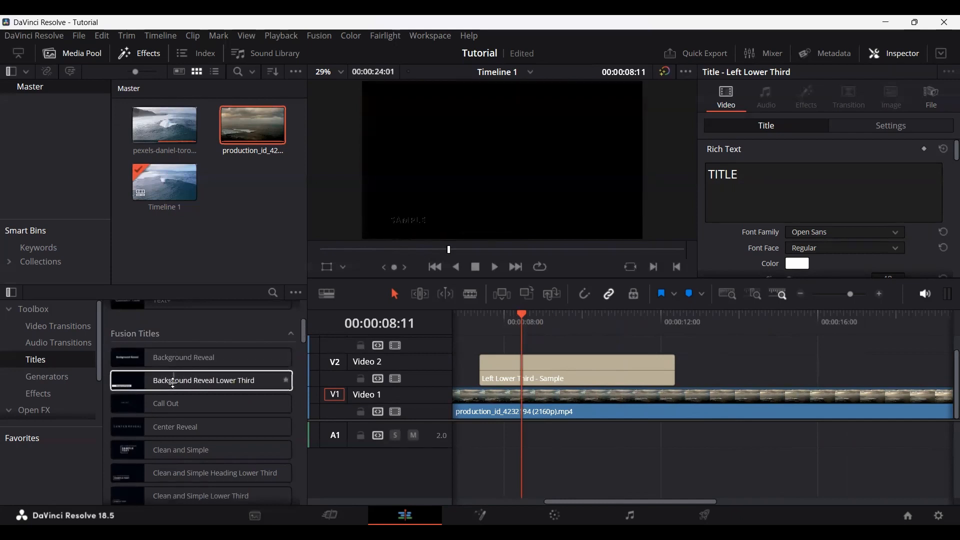
drag(176, 387, 645, 365)
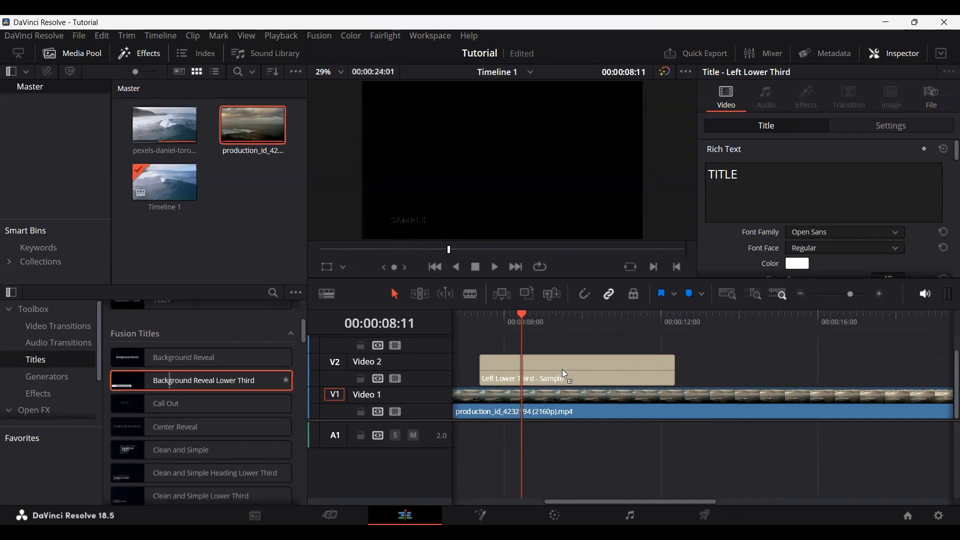
drag(536, 366, 532, 366)
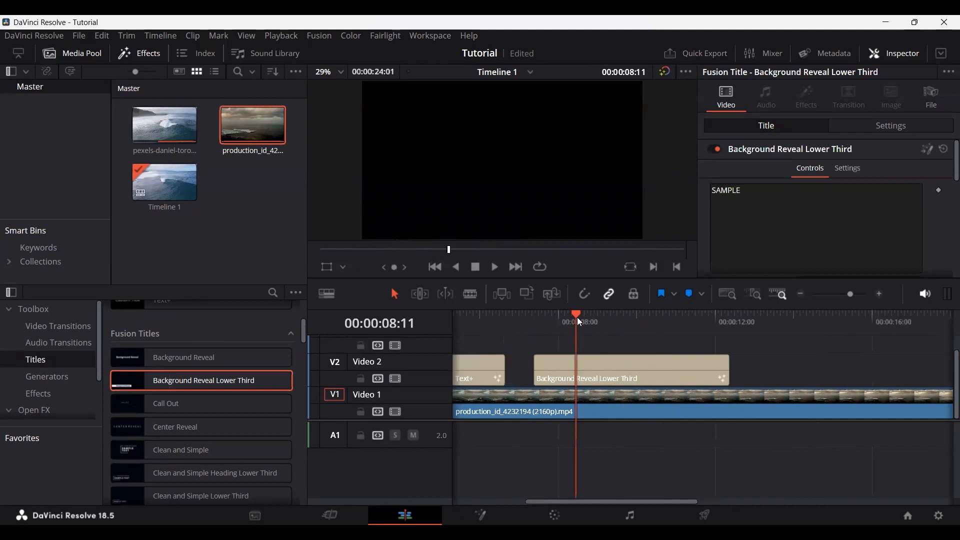
click(538, 318)
drag(534, 322, 708, 323)
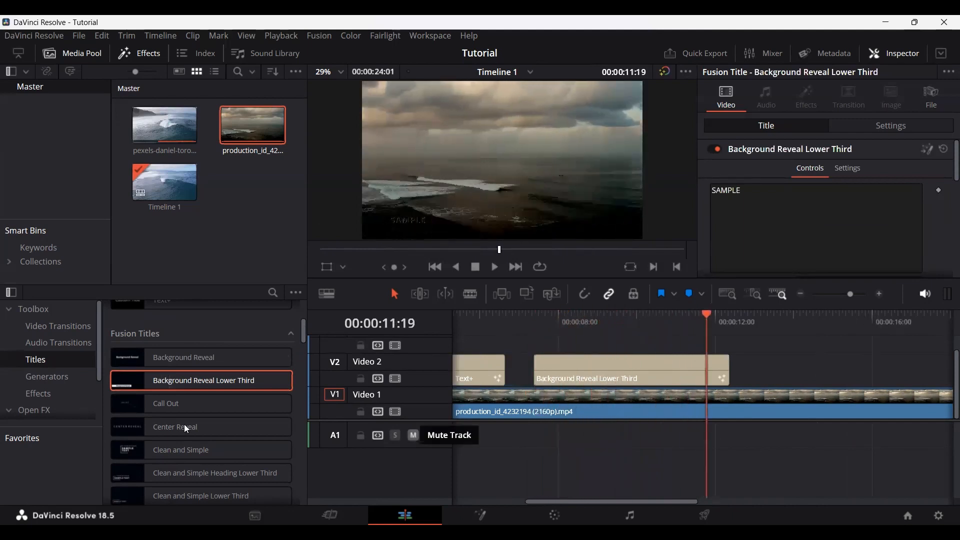
Step: Replace the Background Reveal Lower Third title on Video 2 with the Clean and Simple Fusion title and preview it at 00:00:09:07
scroll(215, 431, down, 3)
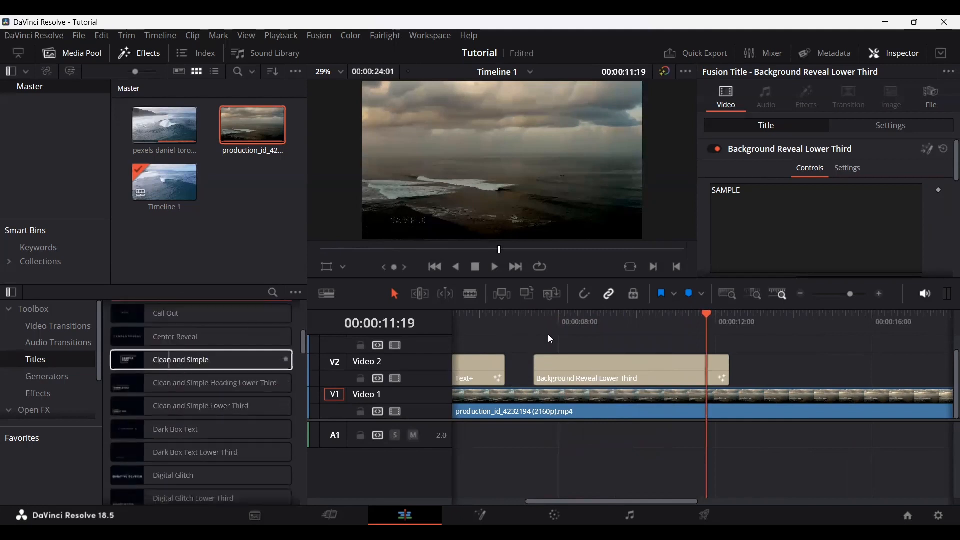
drag(552, 323, 626, 323)
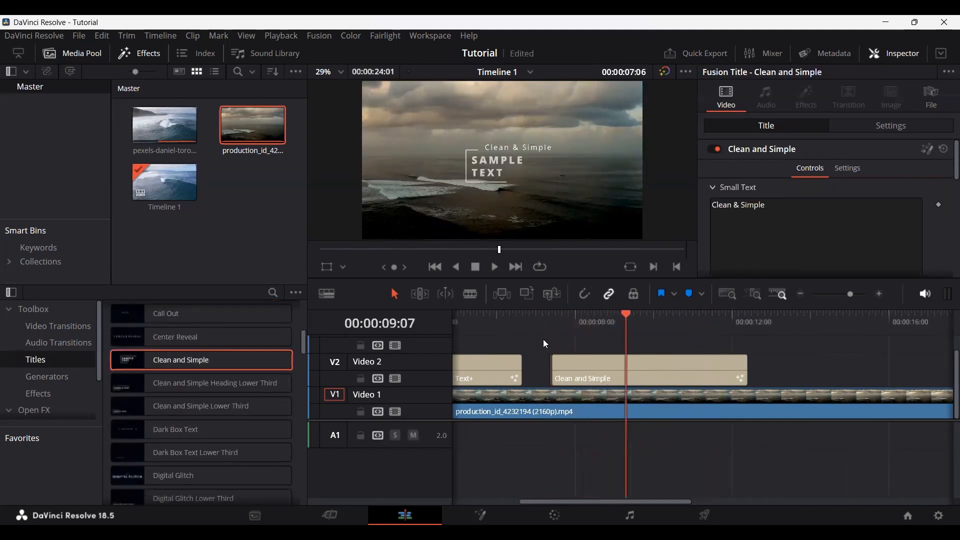
Step: Delete the Clean and Simple title from Video 2 and browse the remaining Fusion titles
drag(543, 339, 582, 366)
key(Delete)
scroll(577, 380, up, 1)
scroll(576, 382, down, 1)
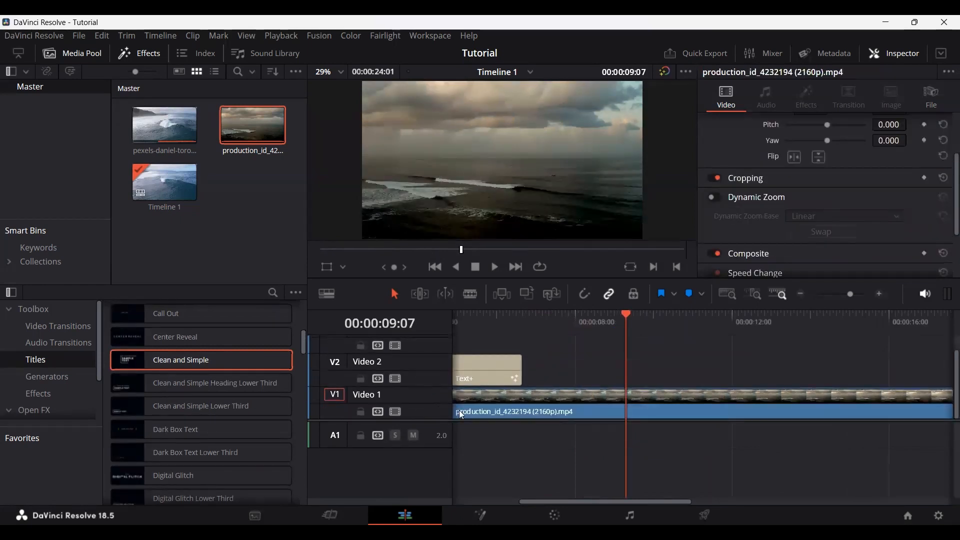
scroll(461, 415, left, 3)
scroll(221, 377, down, 5)
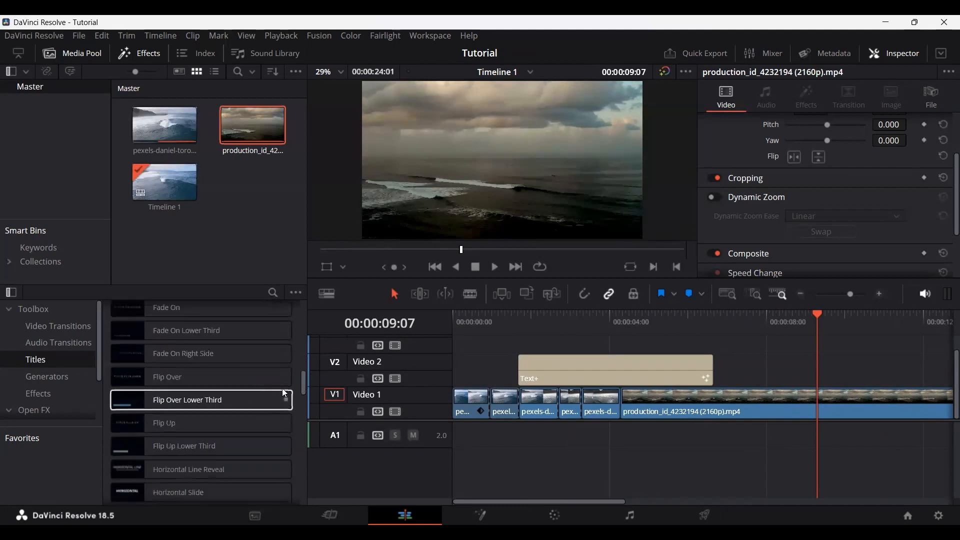
drag(300, 381, 303, 310)
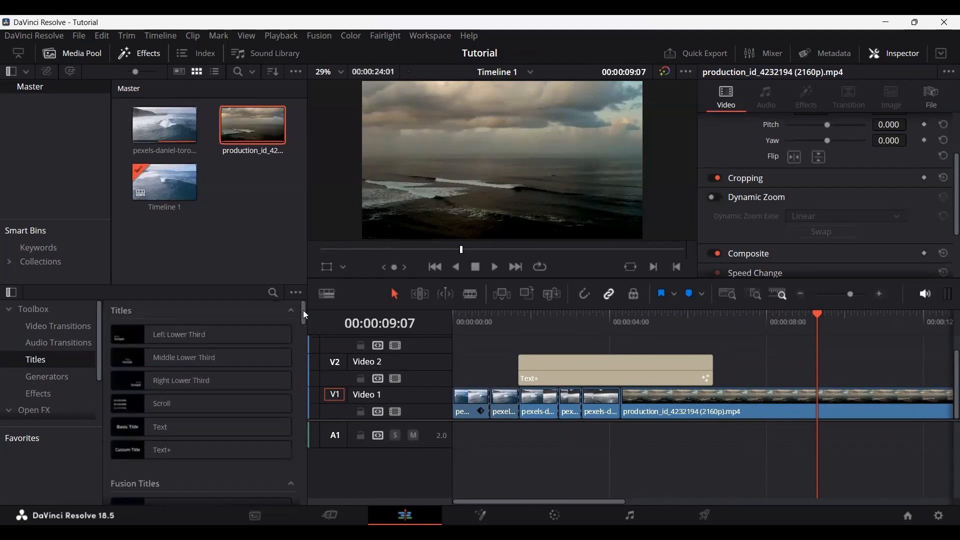
Step: Show the available generators and trim the Text+ title's end on Video 2 to the end of the third Video 1 clip
click(54, 376)
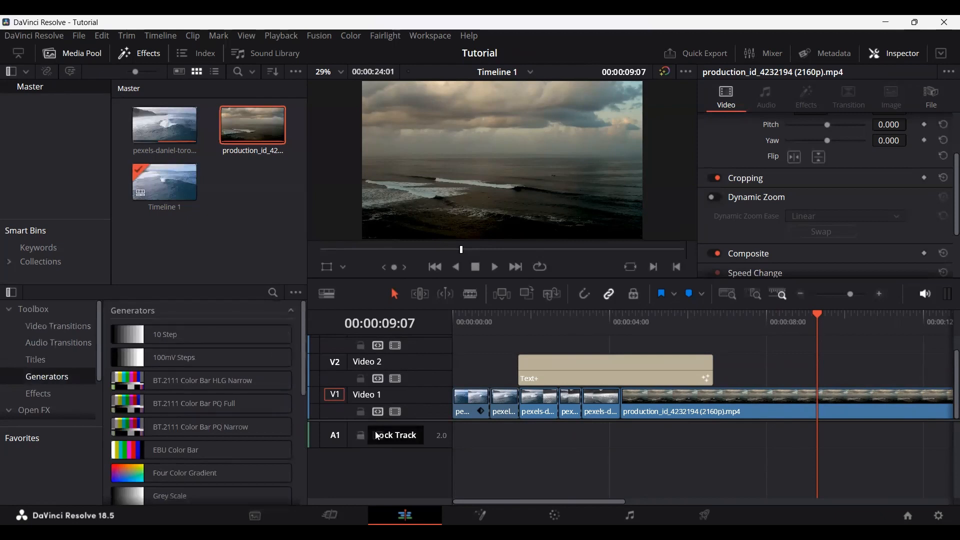
key(Home)
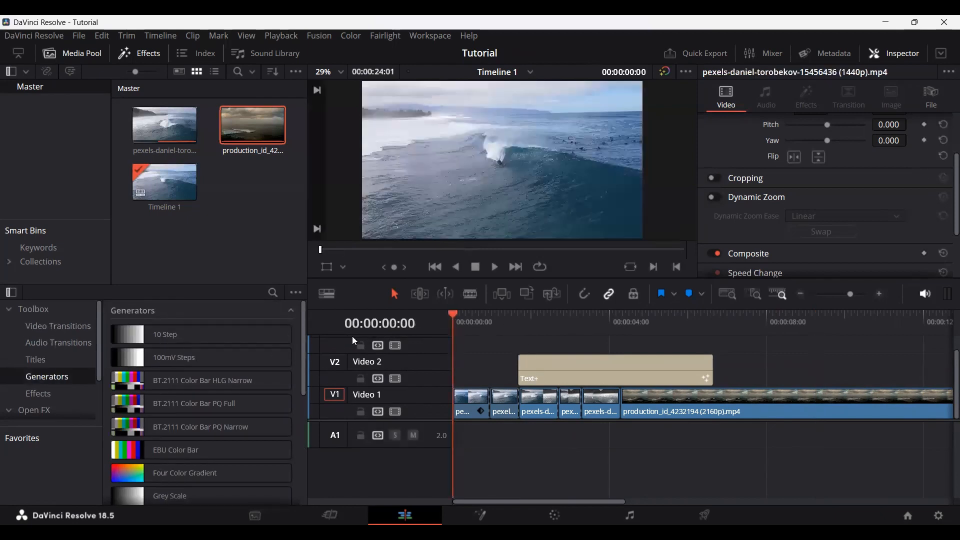
click(723, 316)
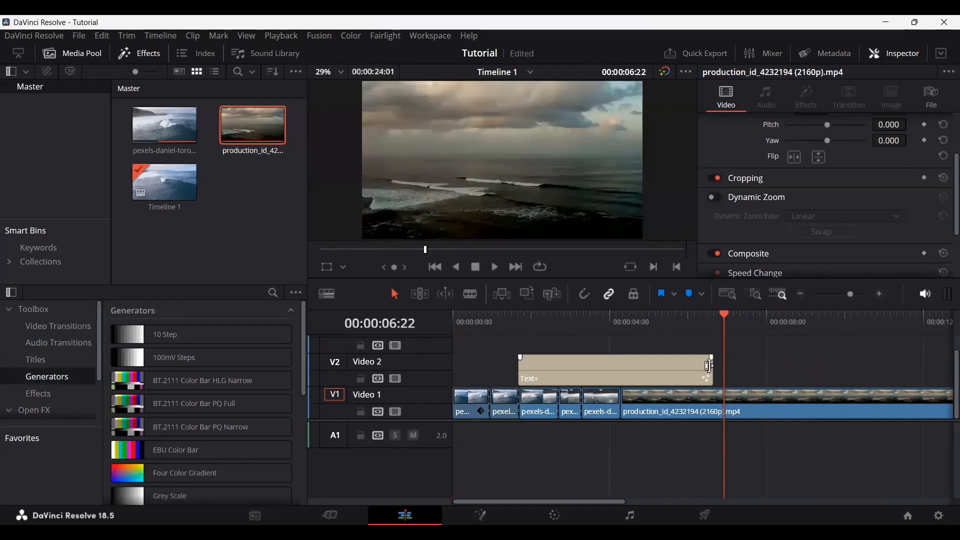
drag(708, 365, 559, 365)
Step: Add a Solid Color generator on Video 2 starting at 00:00:03:14 and set its color to green #77cf2f
click(592, 325)
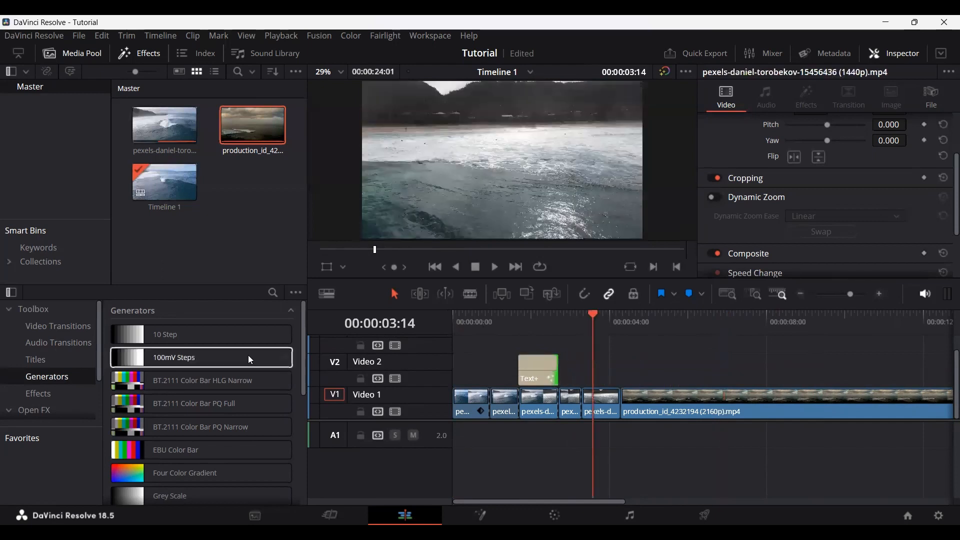
scroll(180, 480, down, 3)
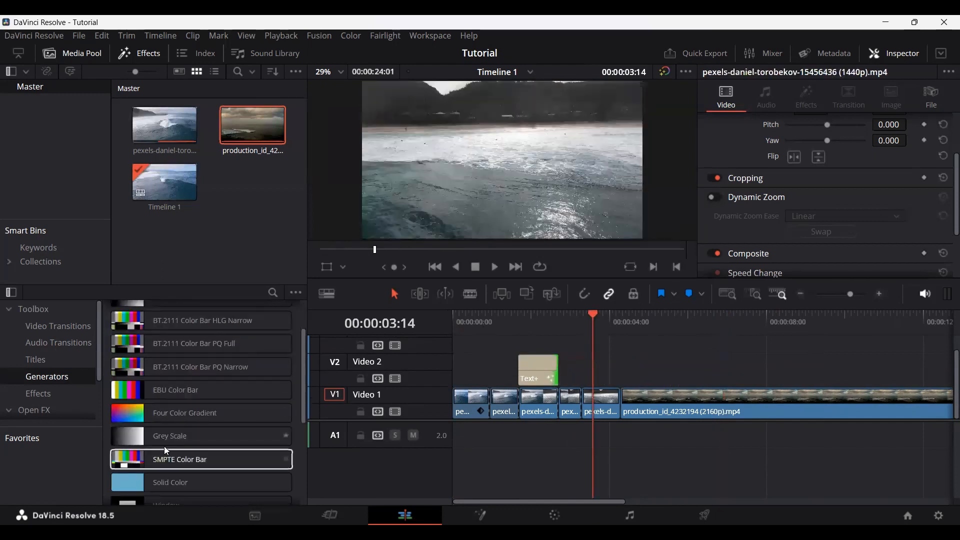
click(177, 477)
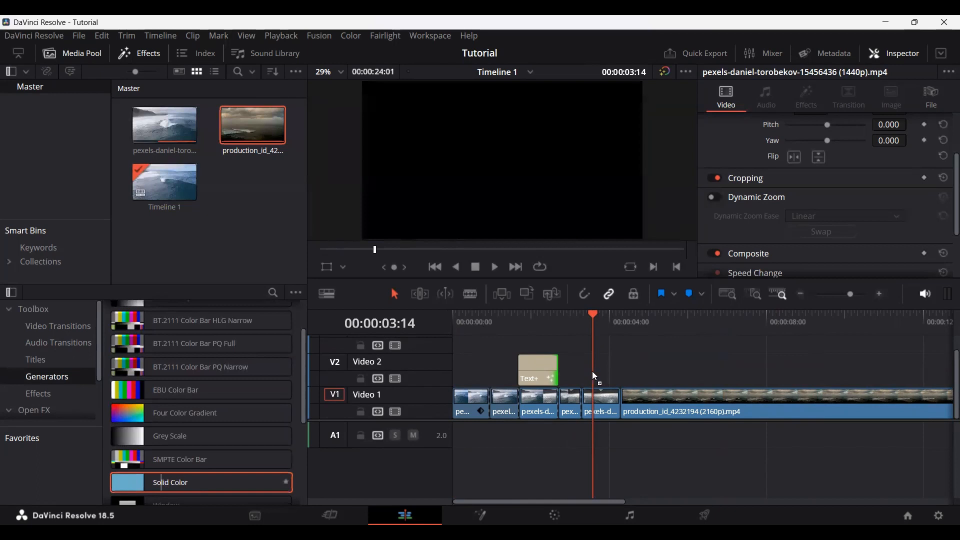
drag(594, 373, 594, 373)
drag(593, 315, 647, 315)
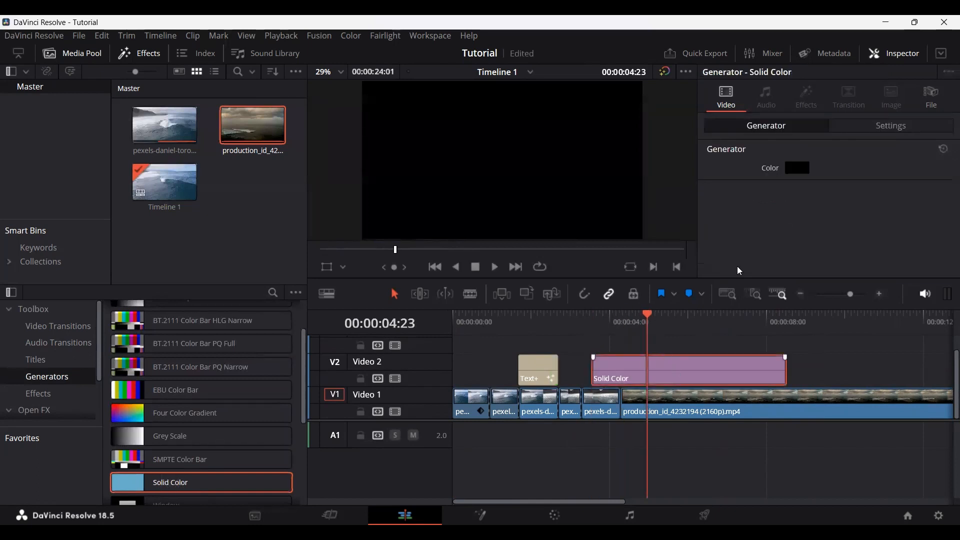
click(797, 168)
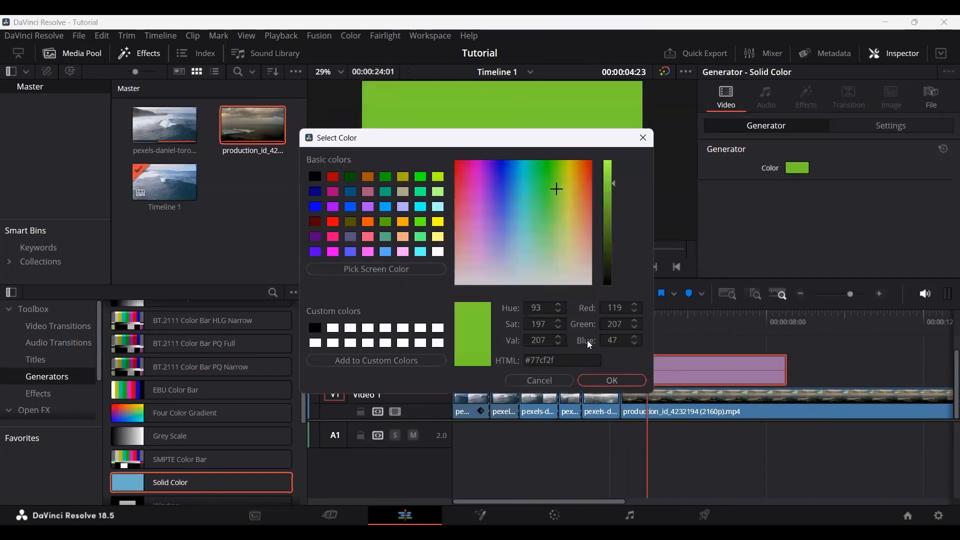
click(614, 380)
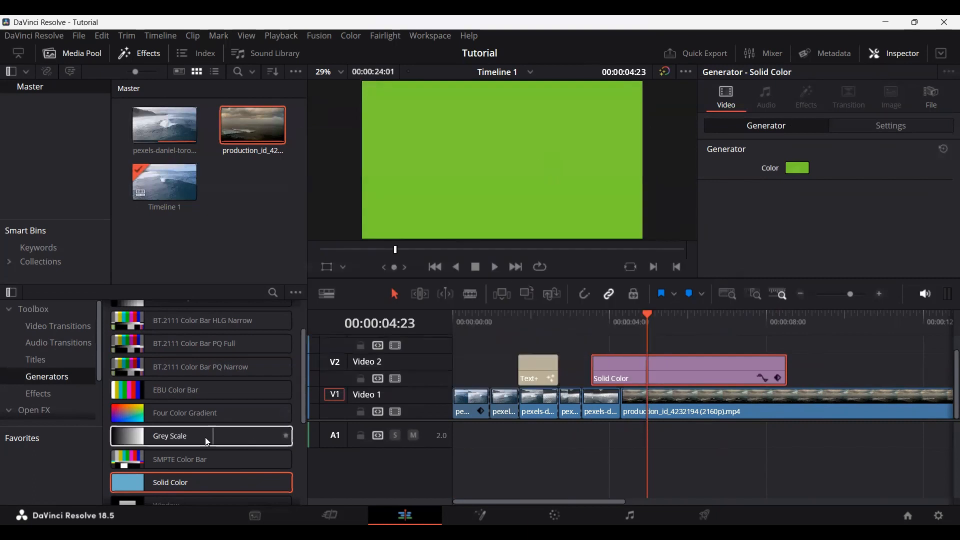
Step: Place a Grey Scale generator on Video 2 over most of the Solid Color clip and review its Transform and Cropping settings
scroll(205, 437, down, 1)
click(173, 407)
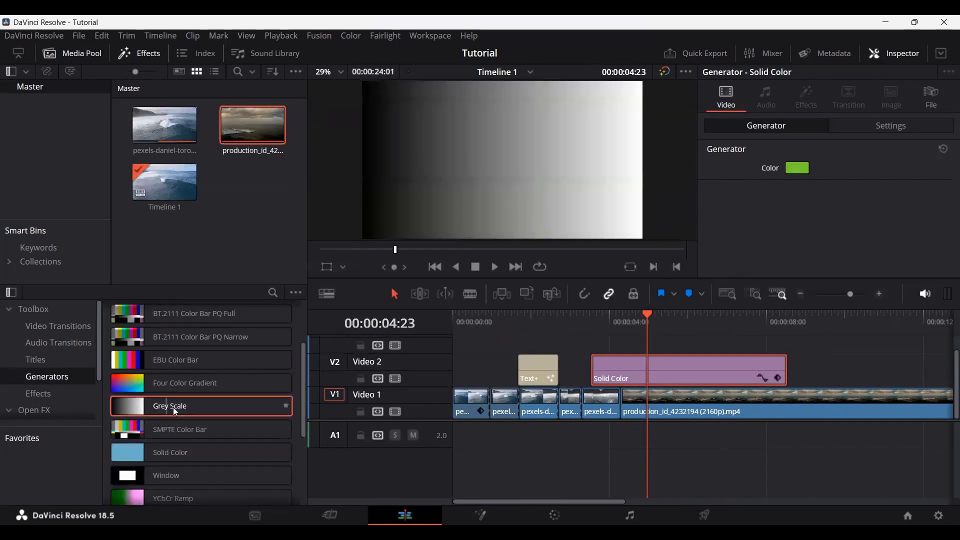
drag(584, 366, 606, 370)
scroll(752, 182, down, 6)
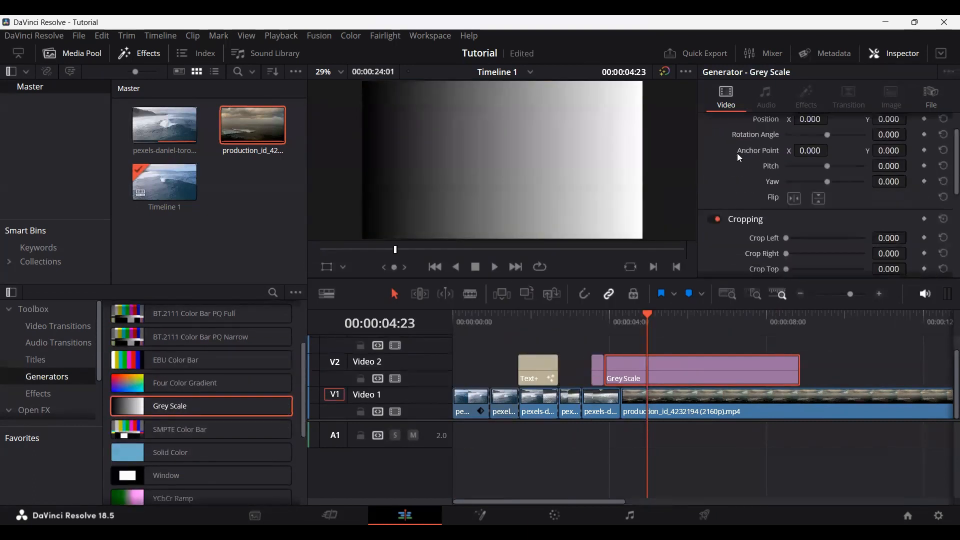
scroll(743, 228, up, 6)
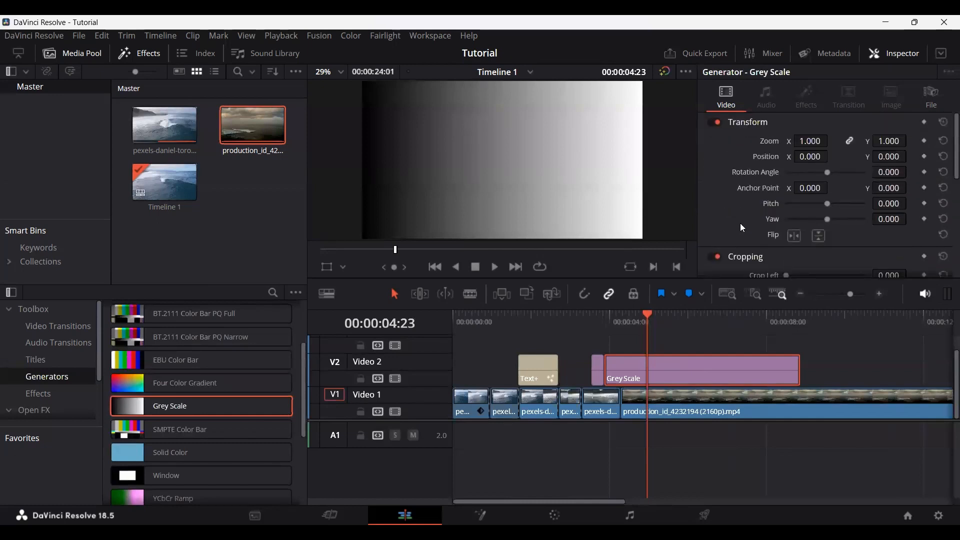
scroll(193, 457, down, 3)
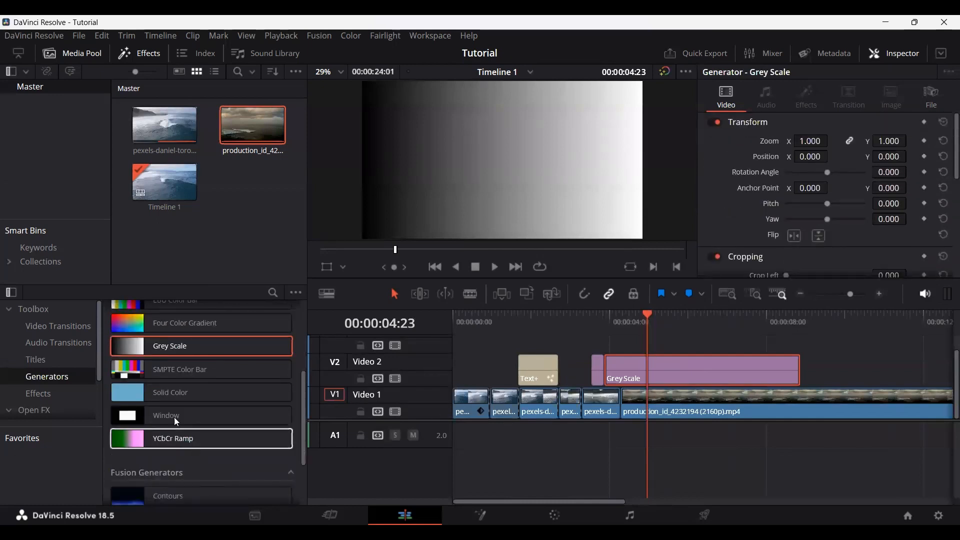
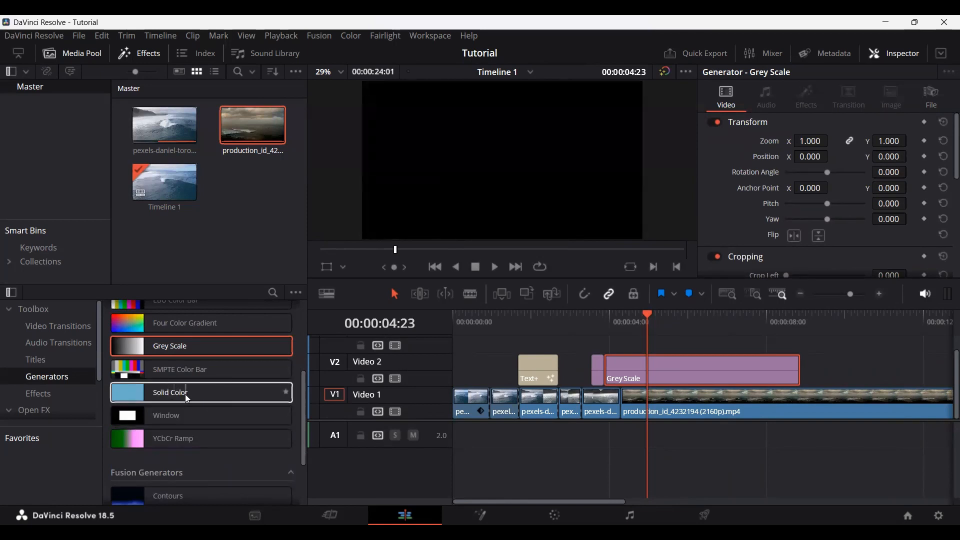
Step: Place a Four Color Gradient generator on Video 2 over most of the Grey Scale clip and show its color settings
scroll(202, 335, up, 3)
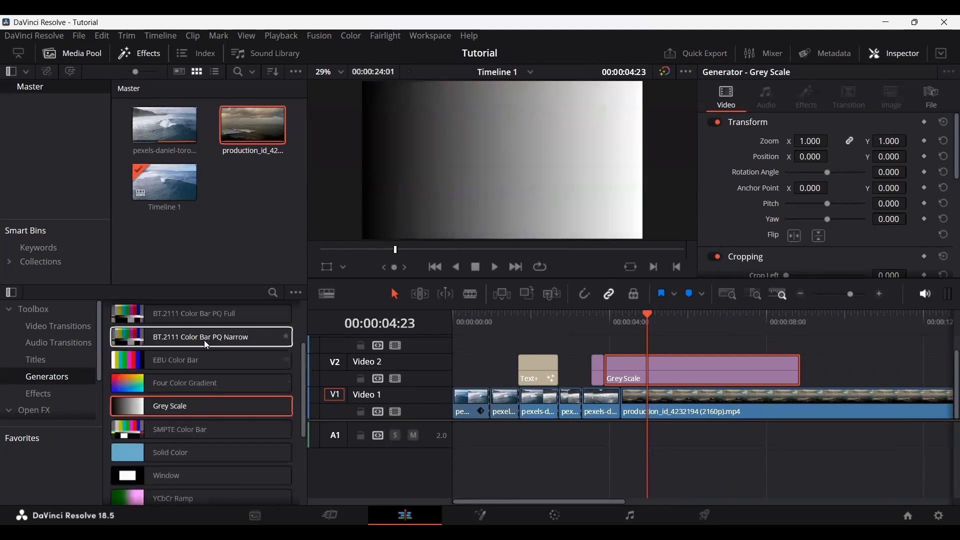
click(182, 382)
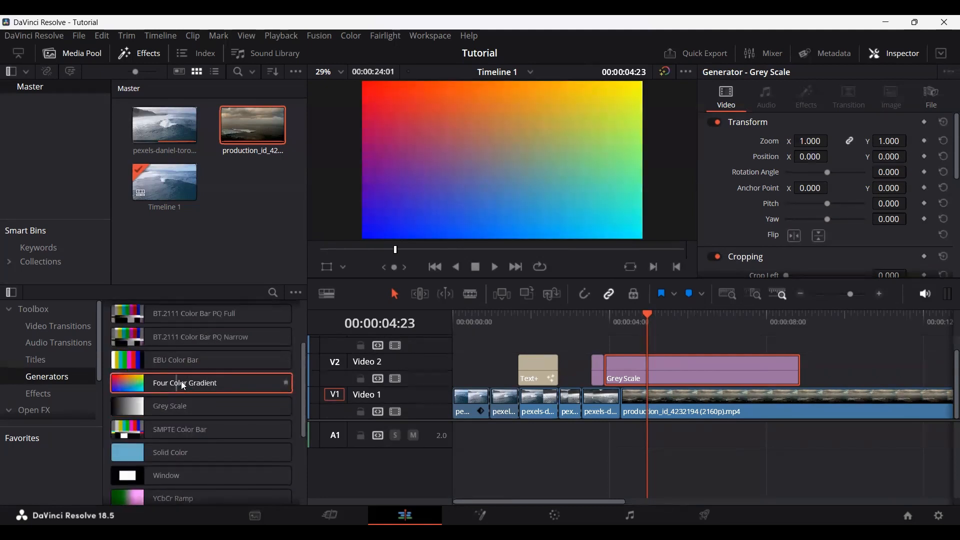
drag(575, 364, 586, 373)
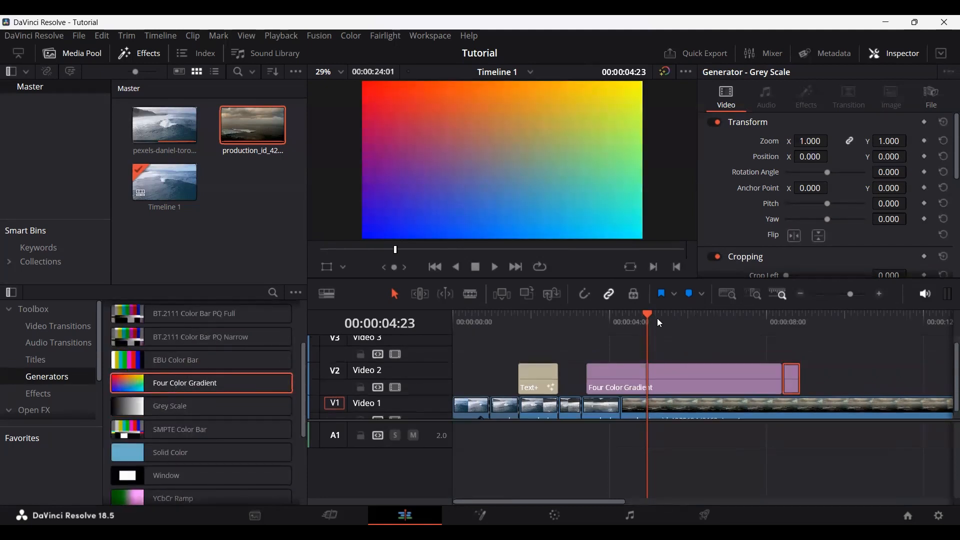
drag(657, 318, 668, 314)
click(690, 367)
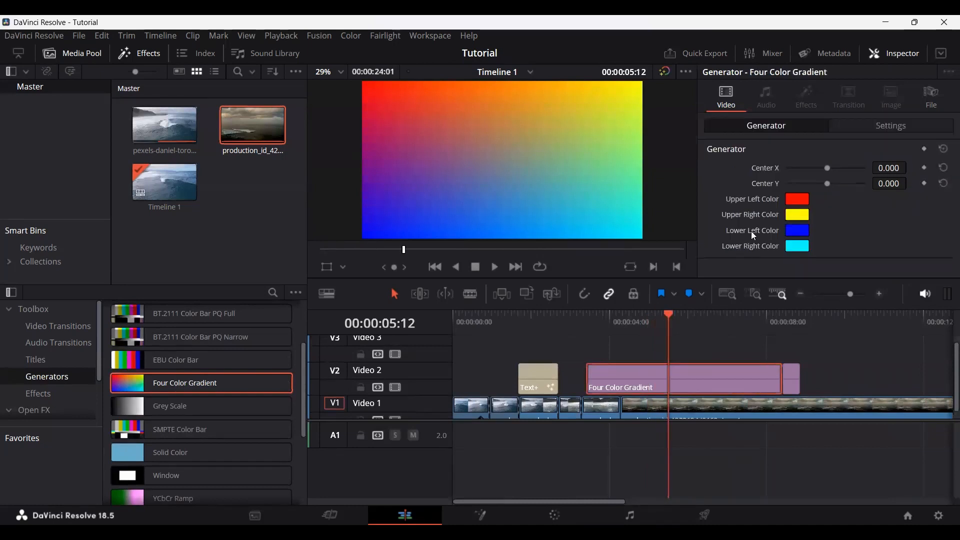
Step: Look through the Fusion generators and the available toolbox effects, including the Adjustment Clip and Fusion effects
scroll(223, 411, down, 5)
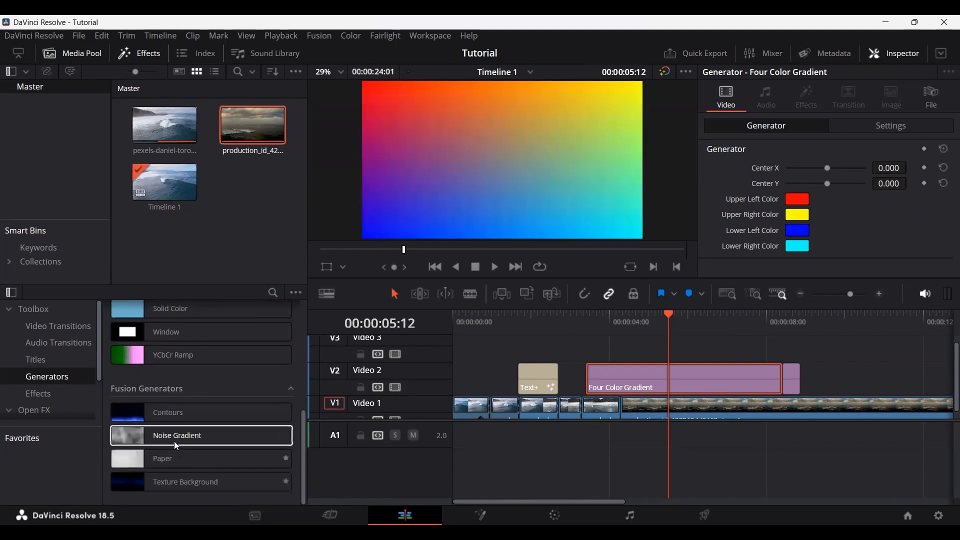
scroll(196, 376, up, 5)
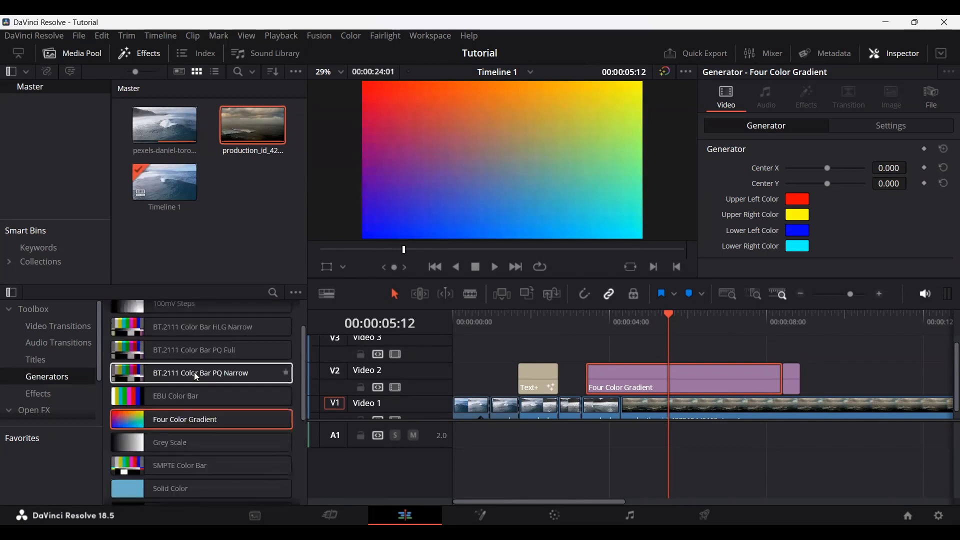
click(56, 396)
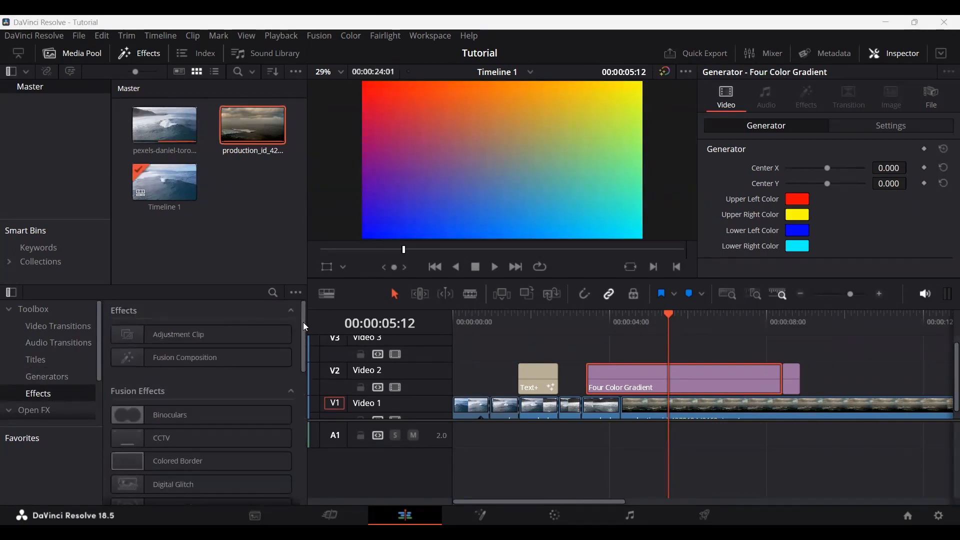
drag(303, 322, 302, 302)
drag(304, 336, 302, 365)
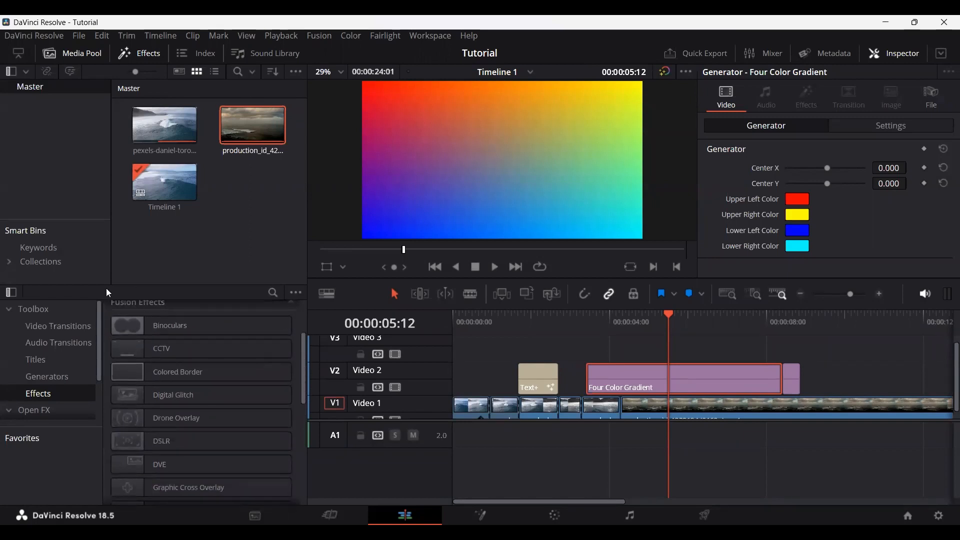
Step: Apply the Binoculars effect to the fourth clip on Video 1
click(168, 323)
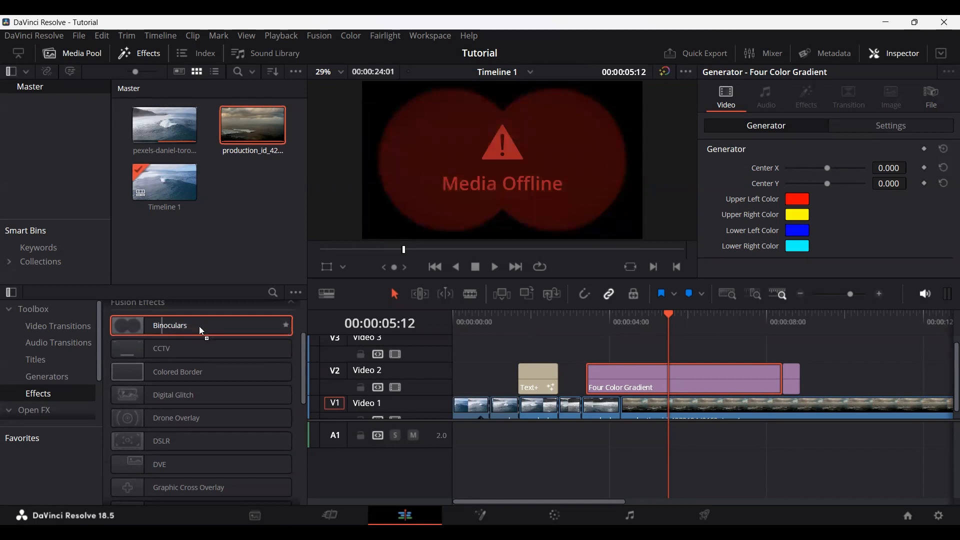
drag(202, 331, 574, 407)
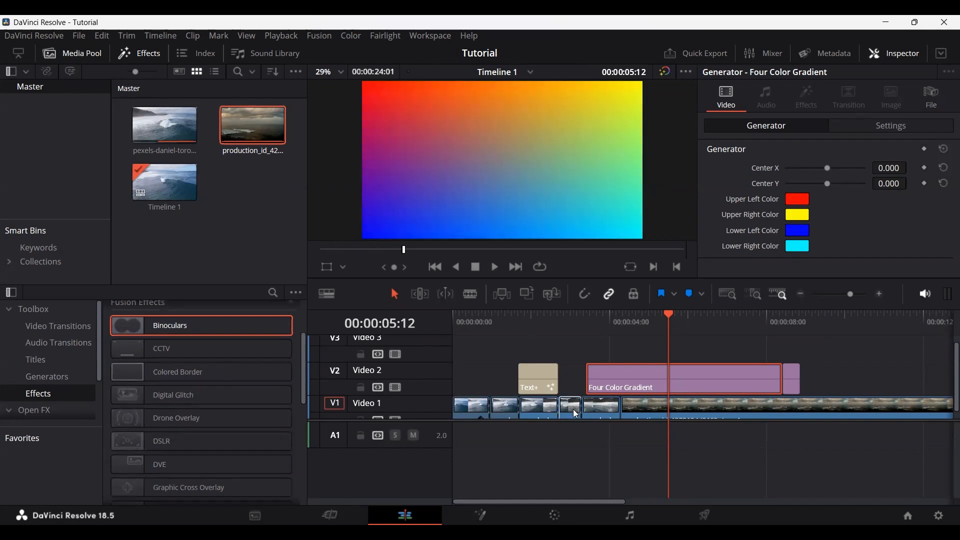
Step: Delete the Four Color Gradient generator from Video 2
scroll(573, 410, up, 2)
scroll(560, 411, up, 2)
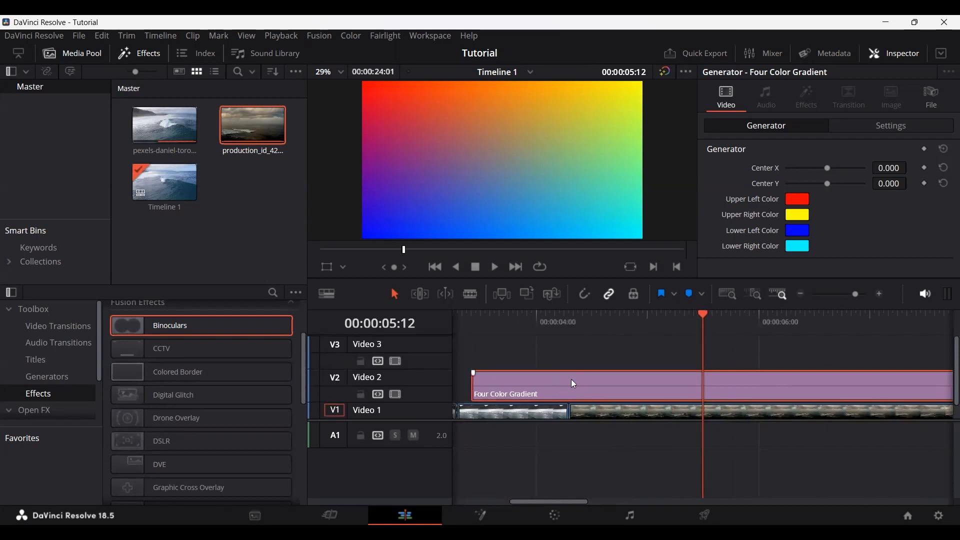
key(Delete)
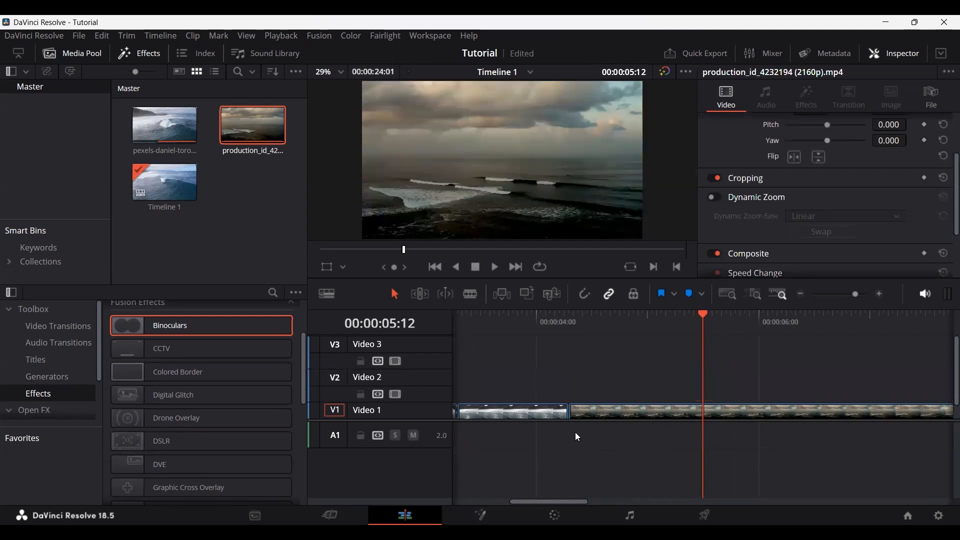
scroll(460, 399, down, 1)
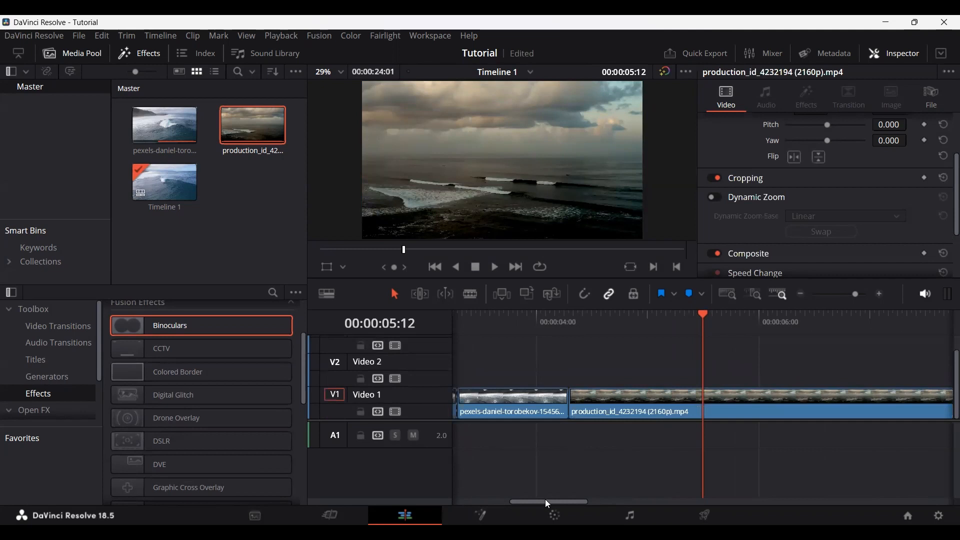
Step: Set the fourth clip's Binoculars effect to Aberration Distance 0.0 and Aberration Strength 0.362, and remove the effect from the clip
drag(545, 499, 512, 500)
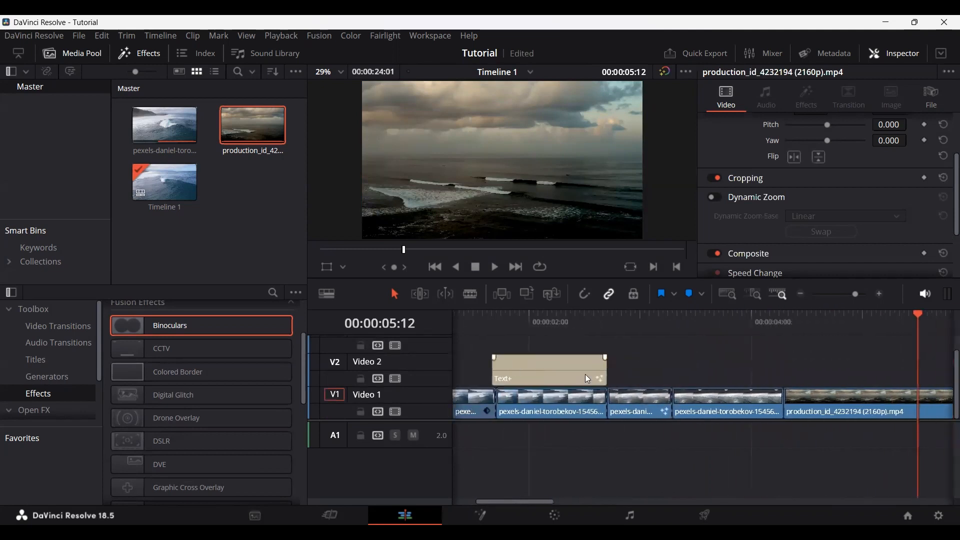
click(631, 317)
click(644, 412)
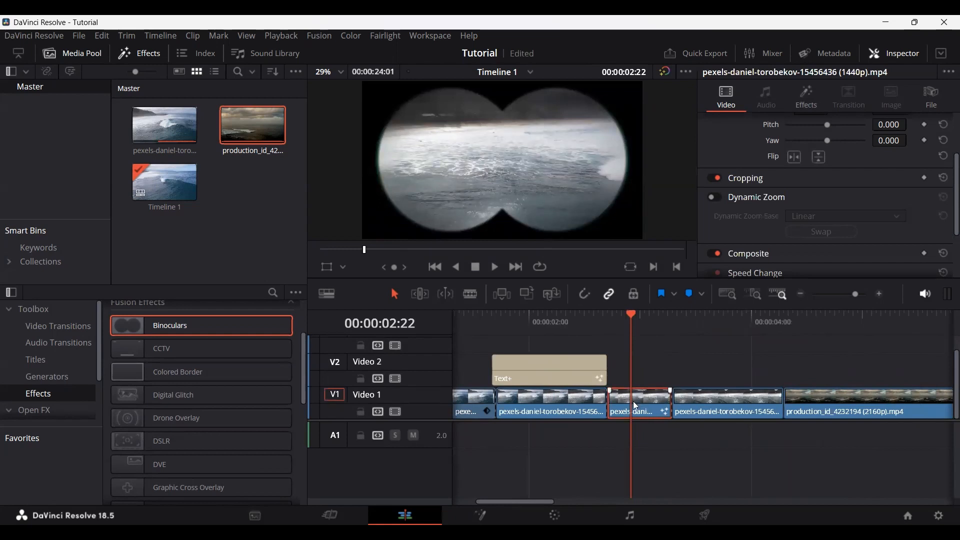
click(806, 97)
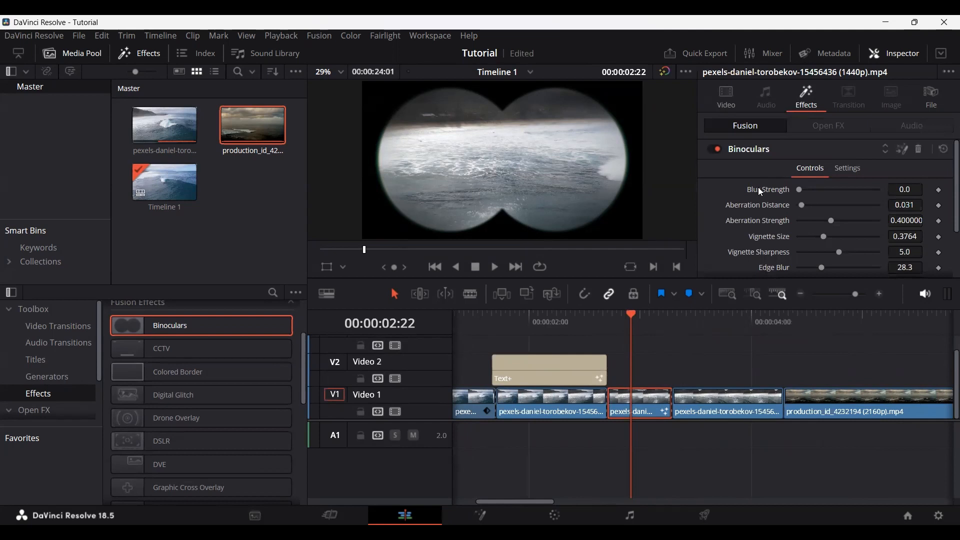
drag(799, 190, 828, 221)
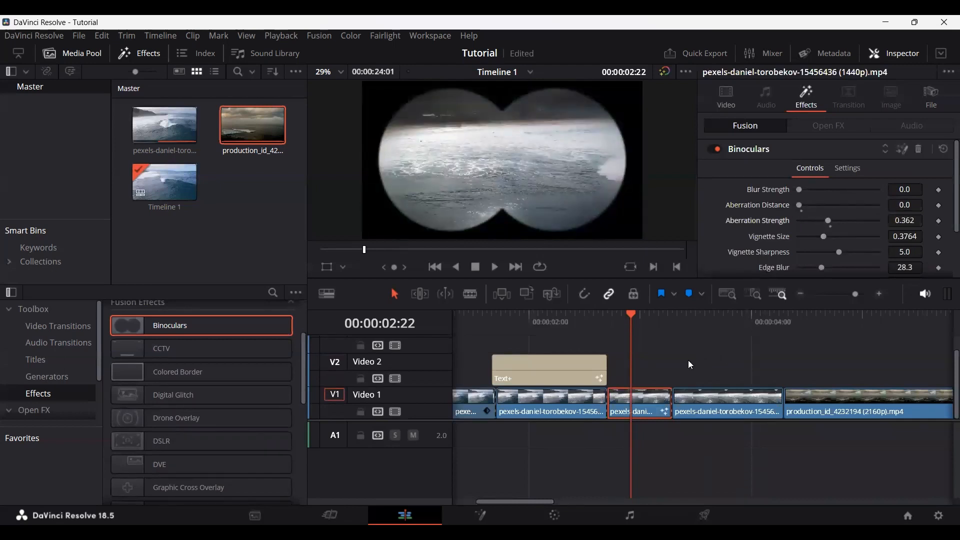
click(918, 149)
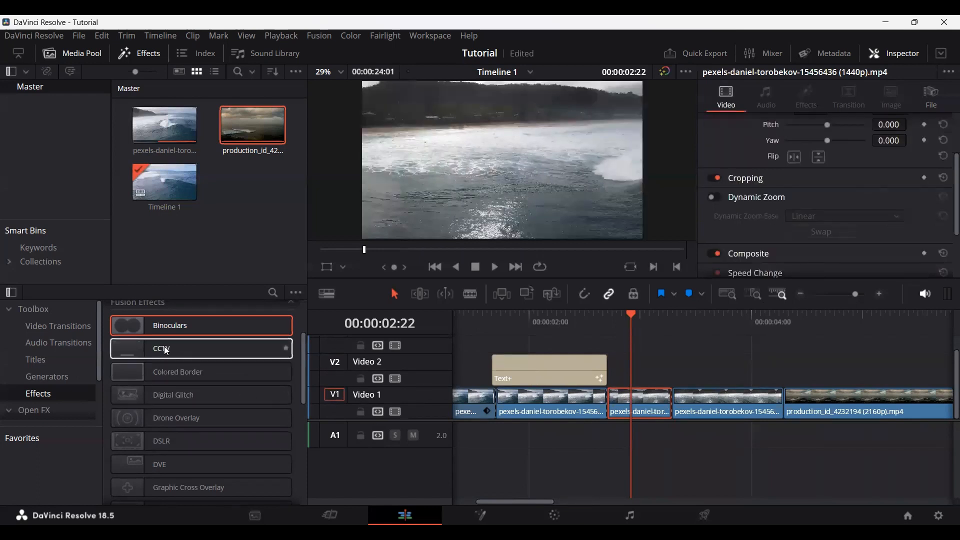
Step: Apply the CCTV effect to the fourth Video 1 clip, show its controls and remove the effect
drag(166, 351, 640, 406)
scroll(770, 200, up, 3)
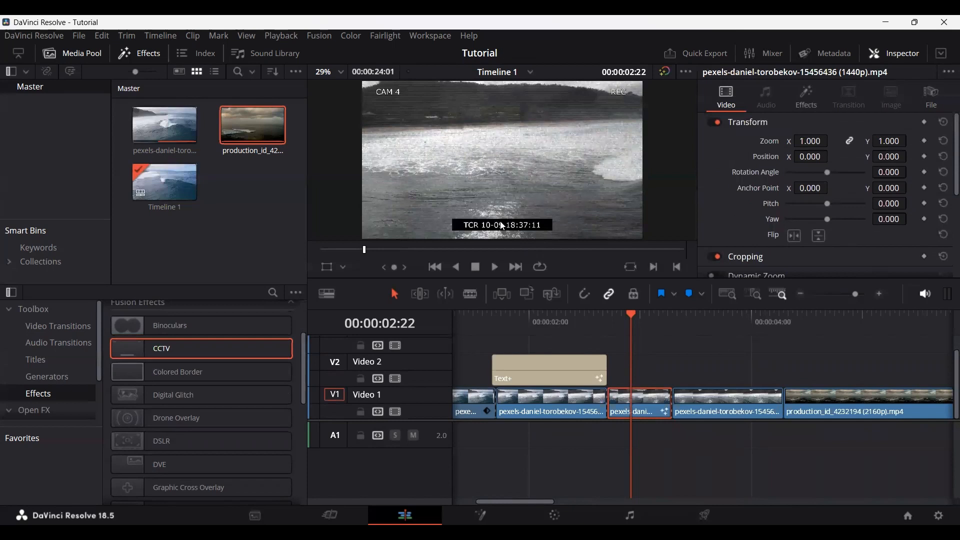
click(800, 105)
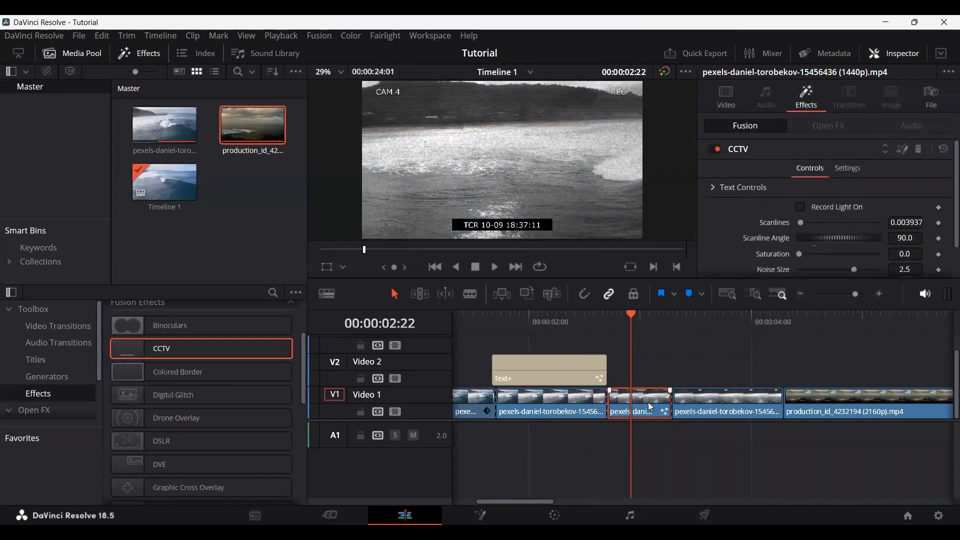
click(920, 148)
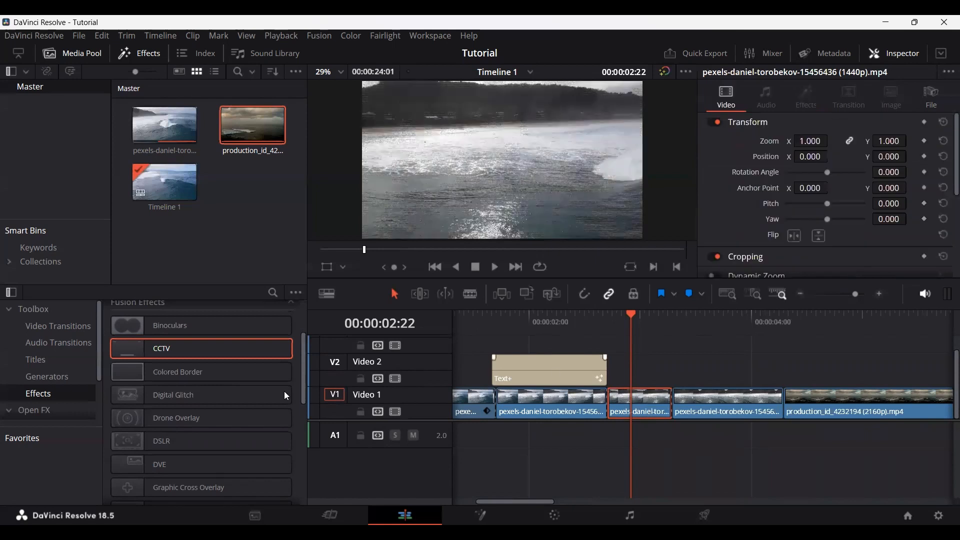
Step: Place an Adjustment Clip on Video 2 directly after the Text+ title, starting with the fourth Video 1 clip
drag(302, 375, 307, 318)
drag(179, 335, 703, 382)
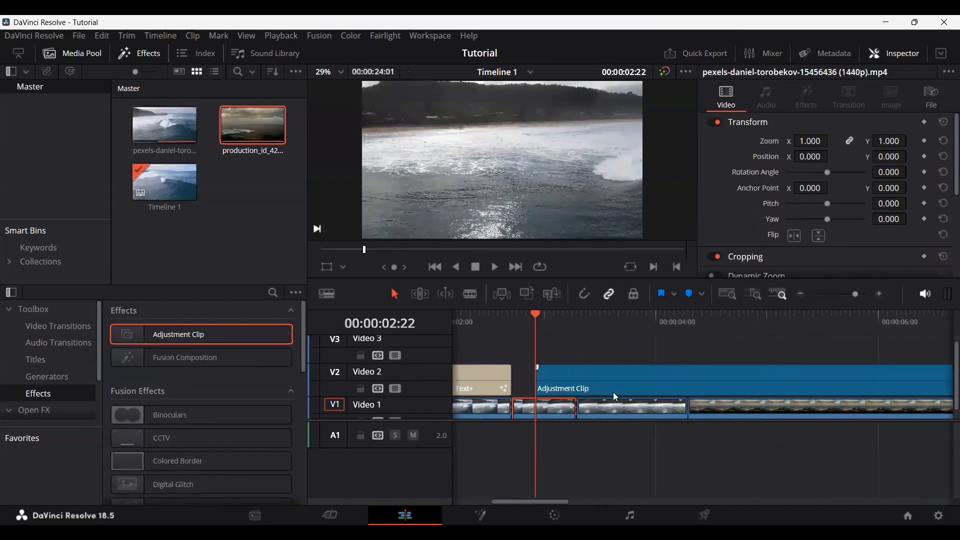
click(563, 411)
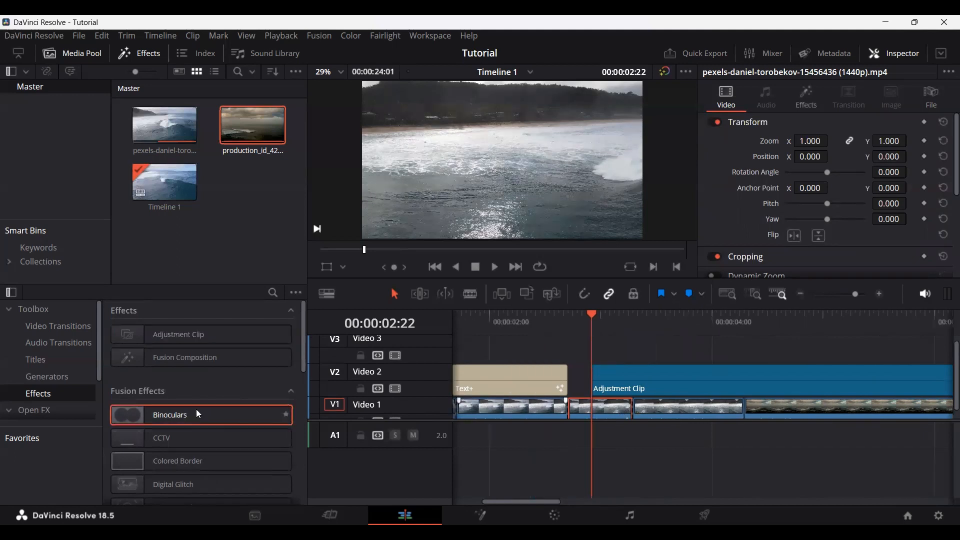
double_click(196, 409)
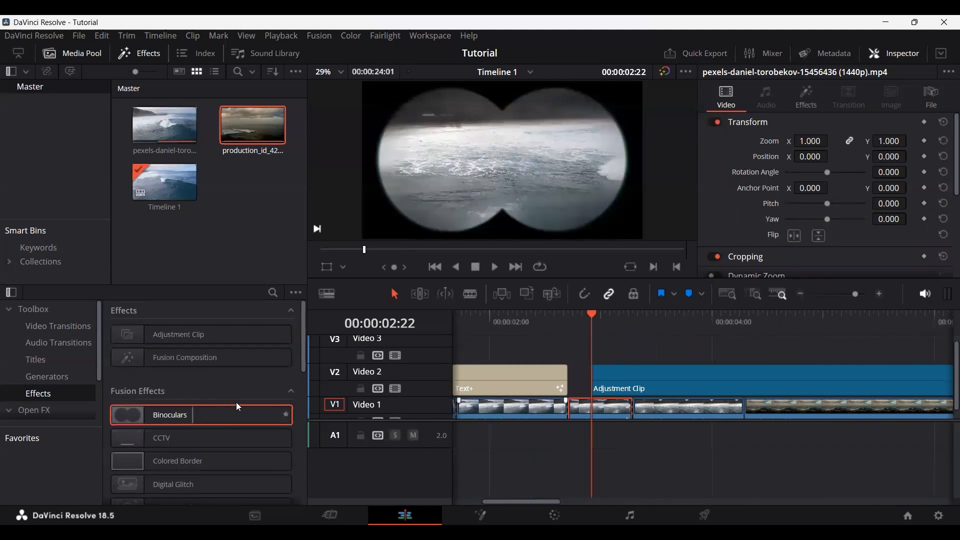
drag(707, 407, 707, 408)
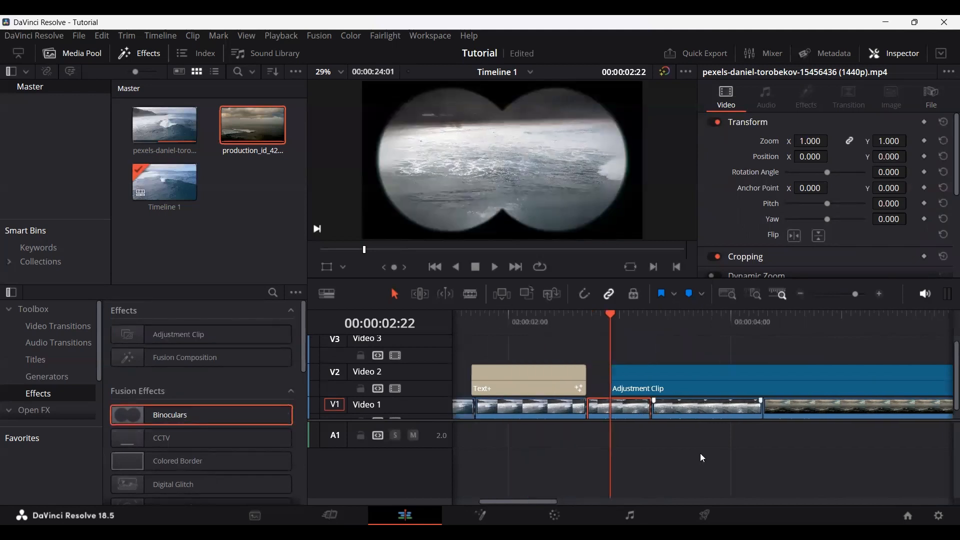
drag(635, 394, 615, 394)
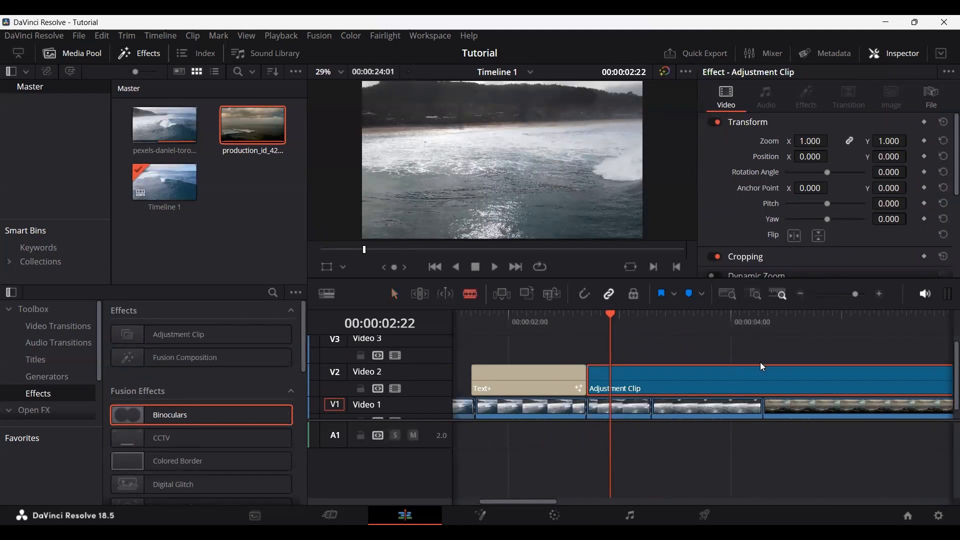
Step: Cut off the Adjustment Clip's excess and trim its end to the end of the fifth Video 1 clip
key(b)
click(760, 380)
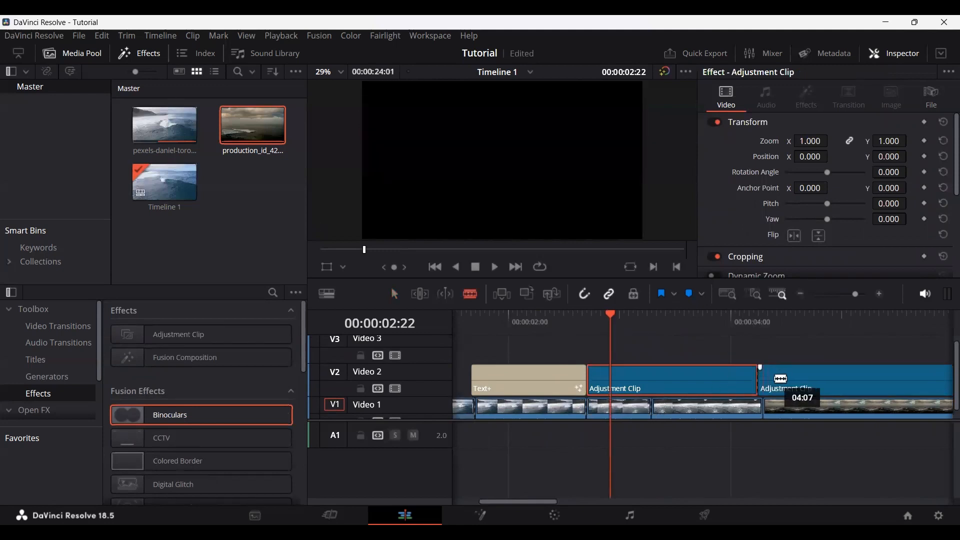
key(a)
click(776, 382)
key(Delete)
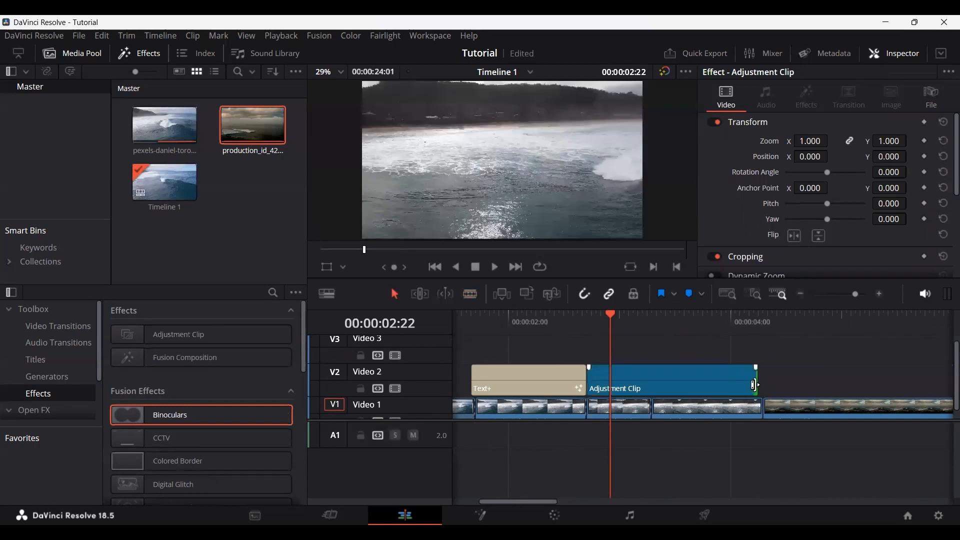
drag(755, 385, 762, 385)
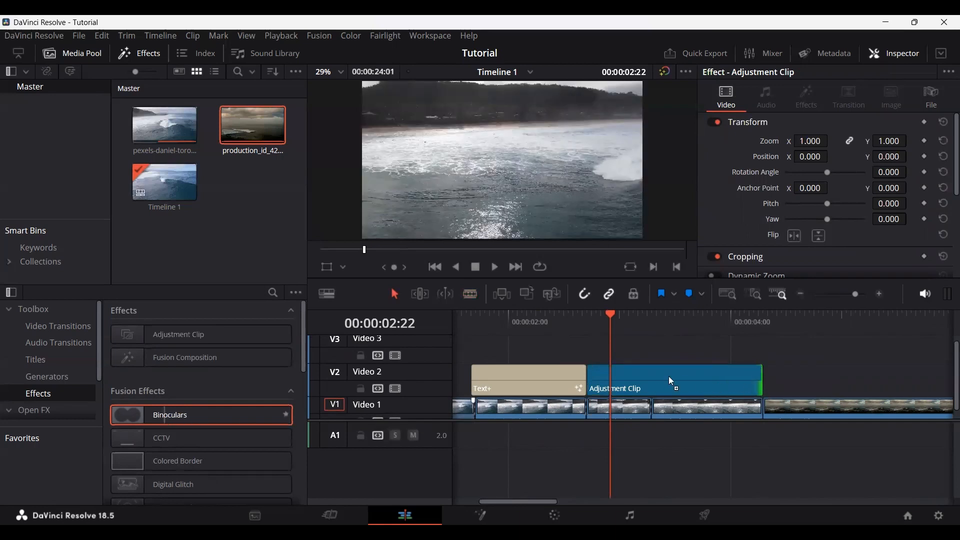
Step: Apply the Binoculars effect to the Adjustment Clip on Video 2 and save the project
drag(669, 377, 659, 378)
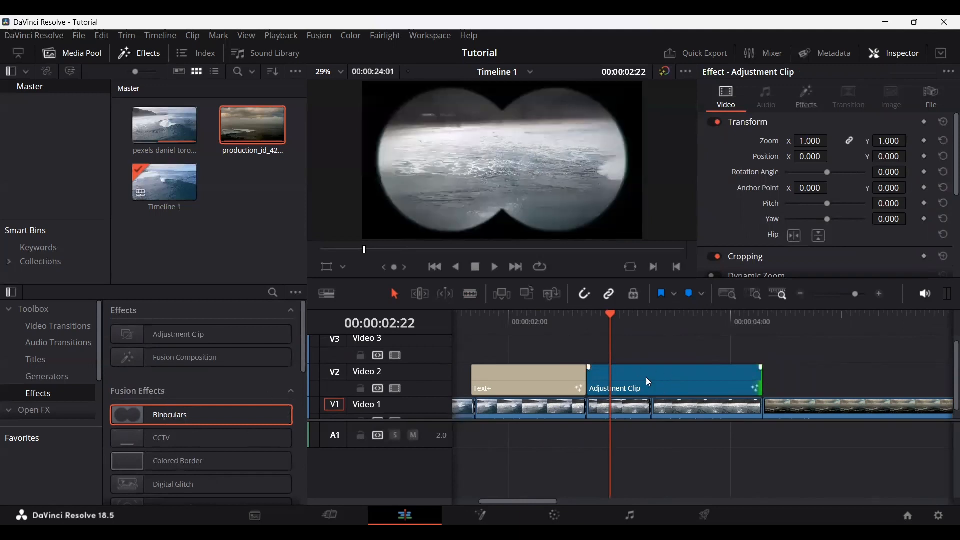
click(670, 386)
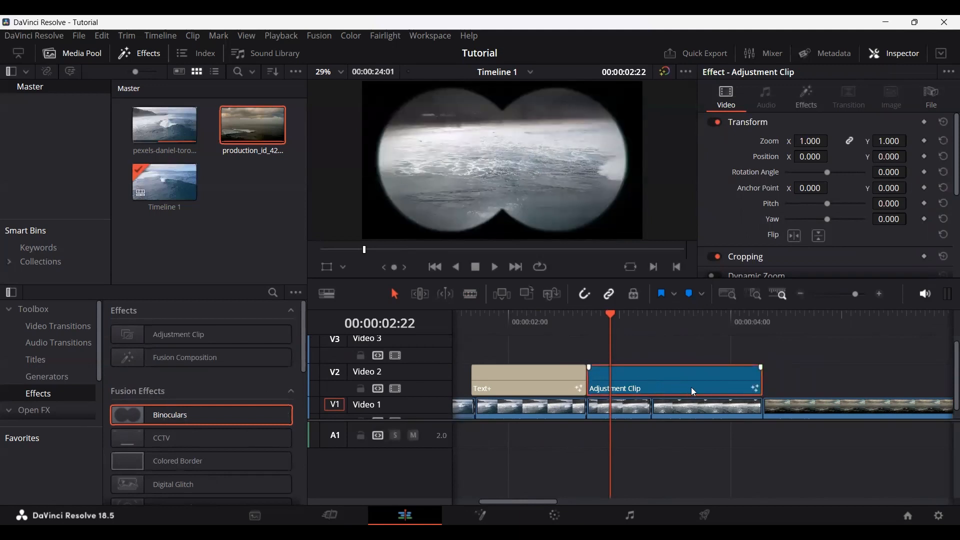
drag(668, 384, 621, 384)
key(ctrl+s)
Step: Test the Binoculars effect's Blur Strength on the Adjustment Clip, return it to 0.0 and delete the Adjustment Clip
mouse_move(762, 380)
mouse_down()
mouse_move(854, 376)
mouse_move(766, 373)
mouse_up()
click(806, 97)
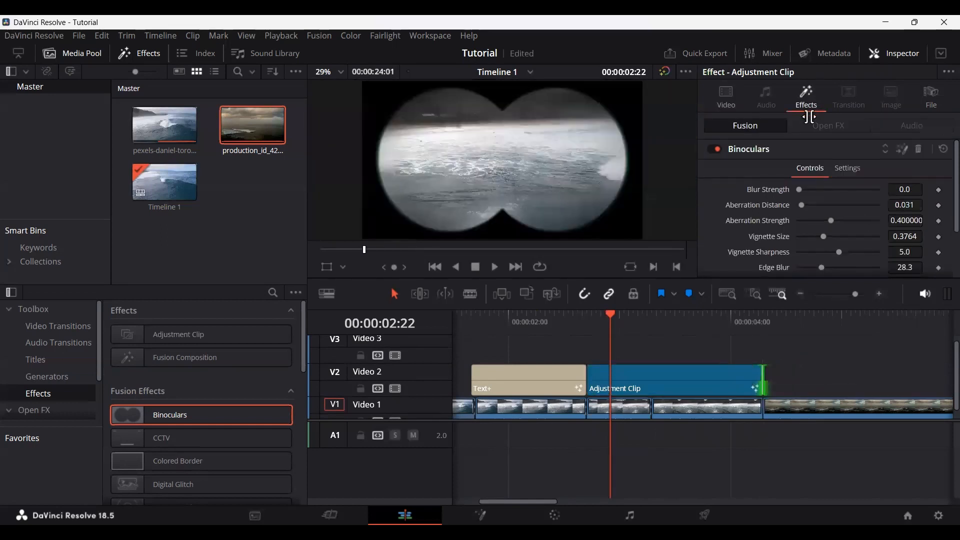
mouse_move(797, 188)
mouse_down()
mouse_move(836, 189)
mouse_move(792, 189)
mouse_up()
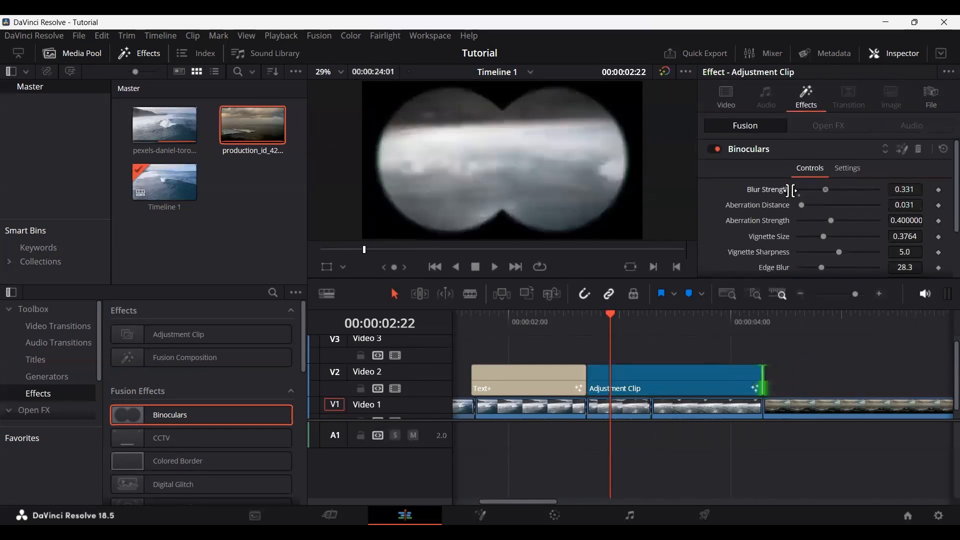
click(645, 379)
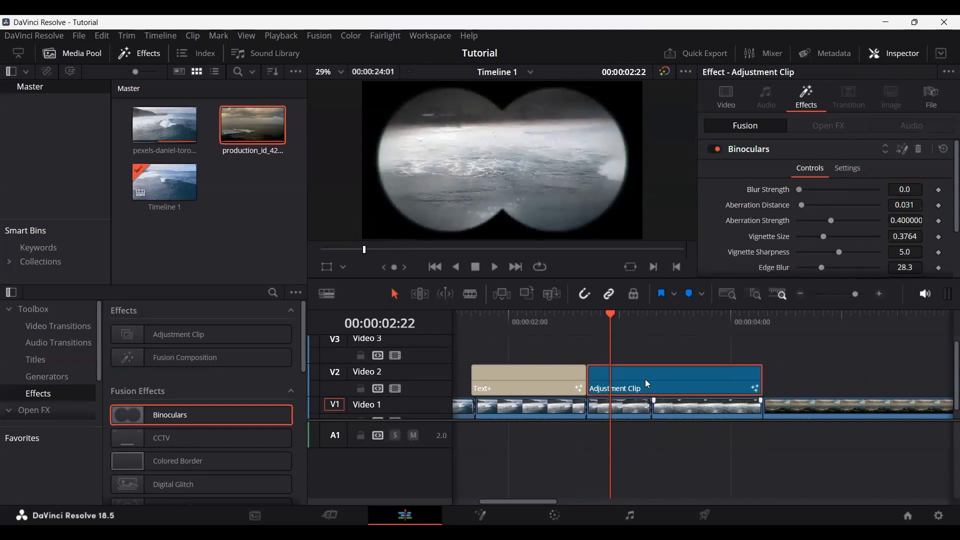
key(Delete)
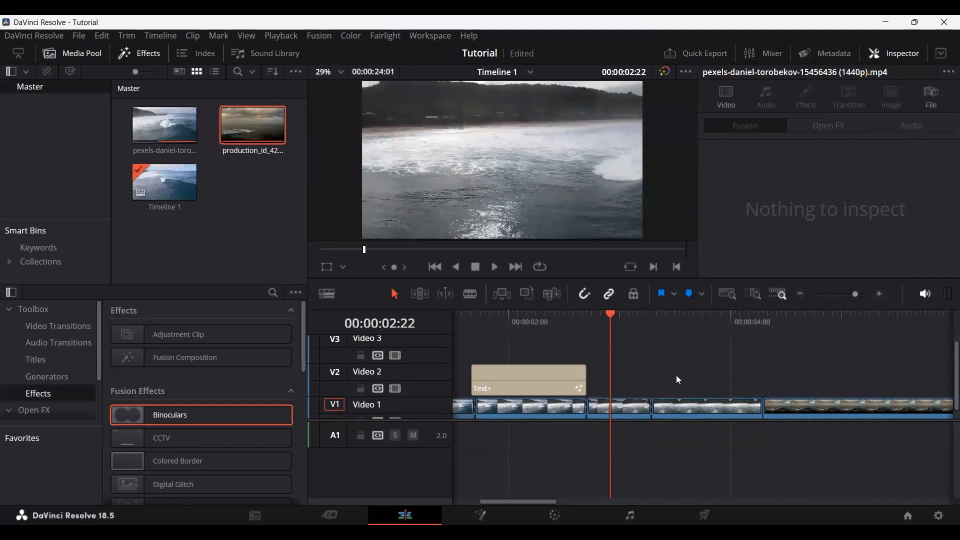
Step: Clear Video 2, reduce Video 1 to three surf clips plus the production_id_4232194 clip, and shorten that clip so the timeline ends at 00:00:04:12
scroll(625, 367, down, 3)
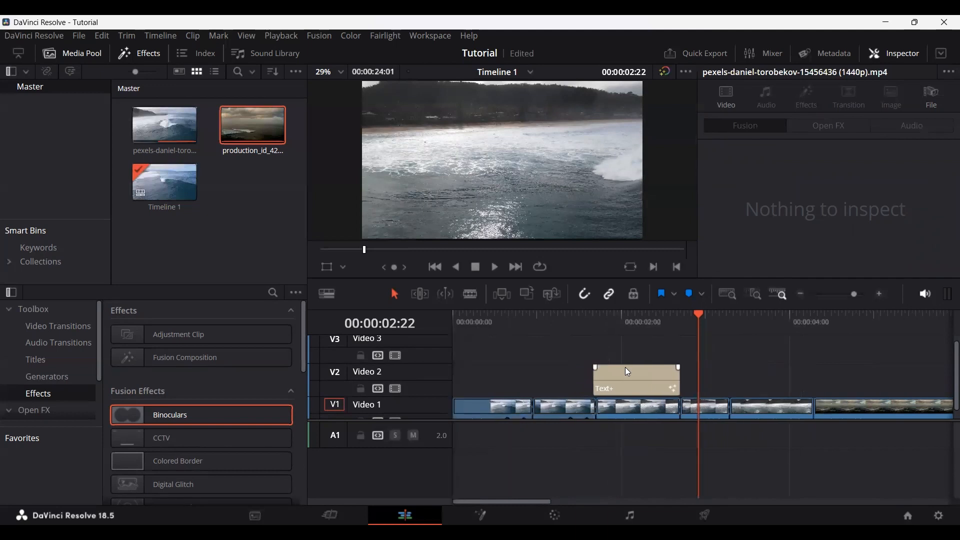
scroll(625, 367, down, 3)
click(583, 379)
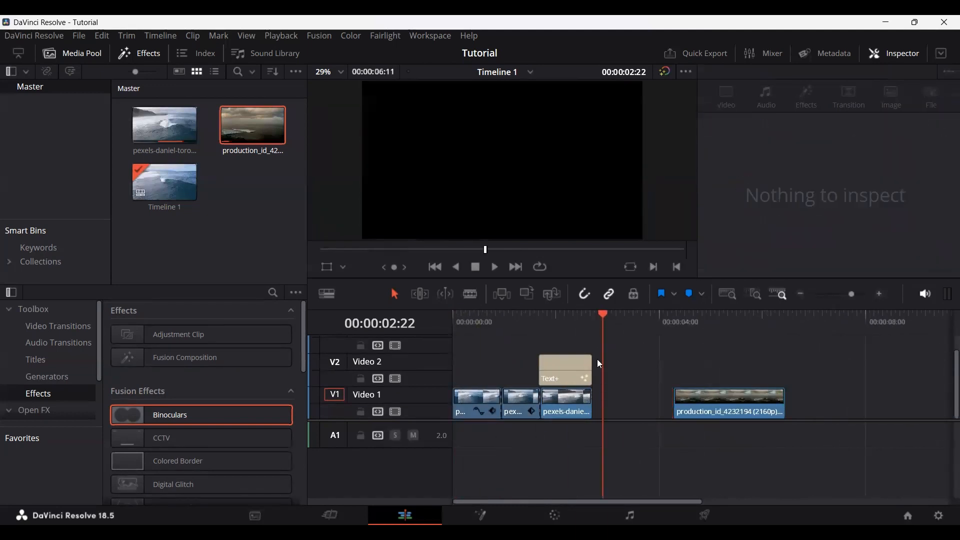
drag(720, 408, 621, 409)
scroll(575, 370, up, 1)
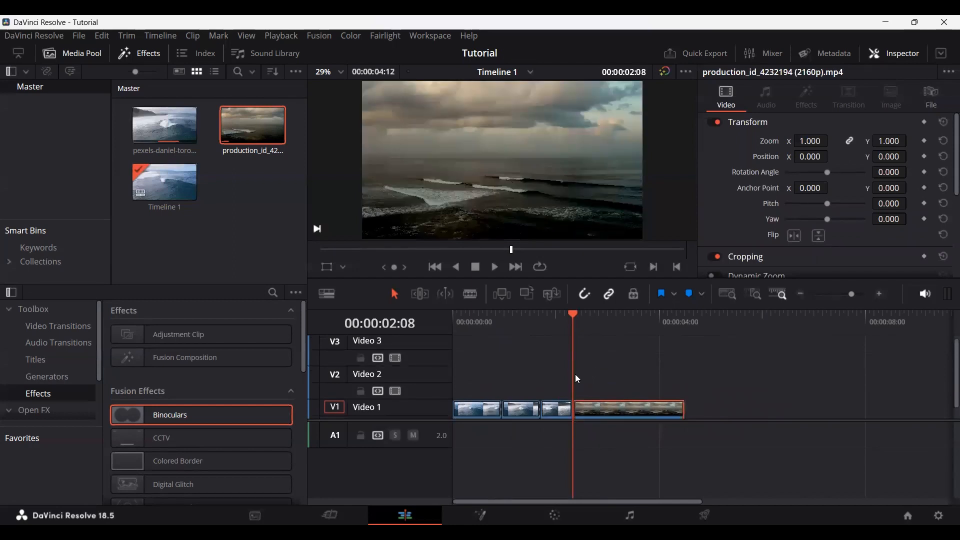
Step: Find the Film Damage effect among the Open FX and apply it to the third clip on Video 1
scroll(575, 374, down, 1)
scroll(599, 397, up, 2)
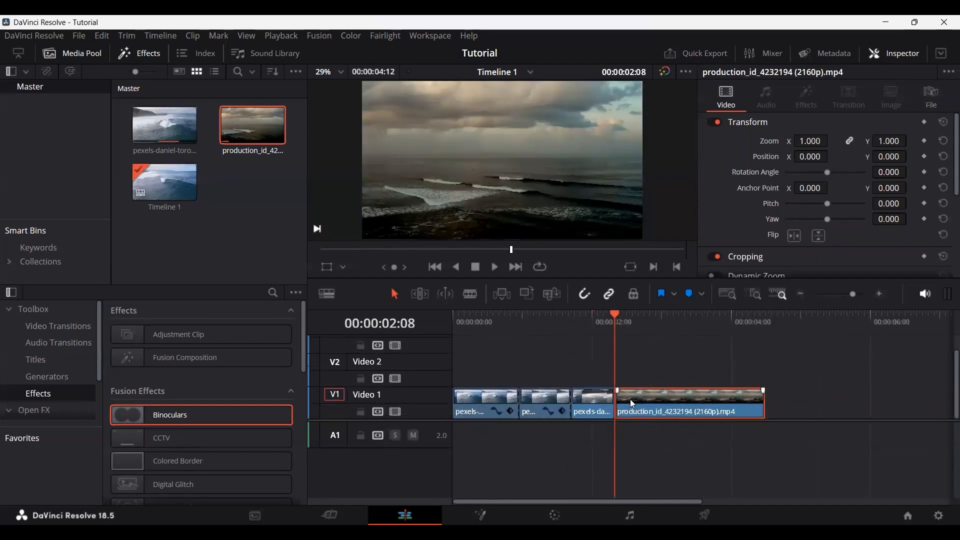
scroll(630, 399, up, 3)
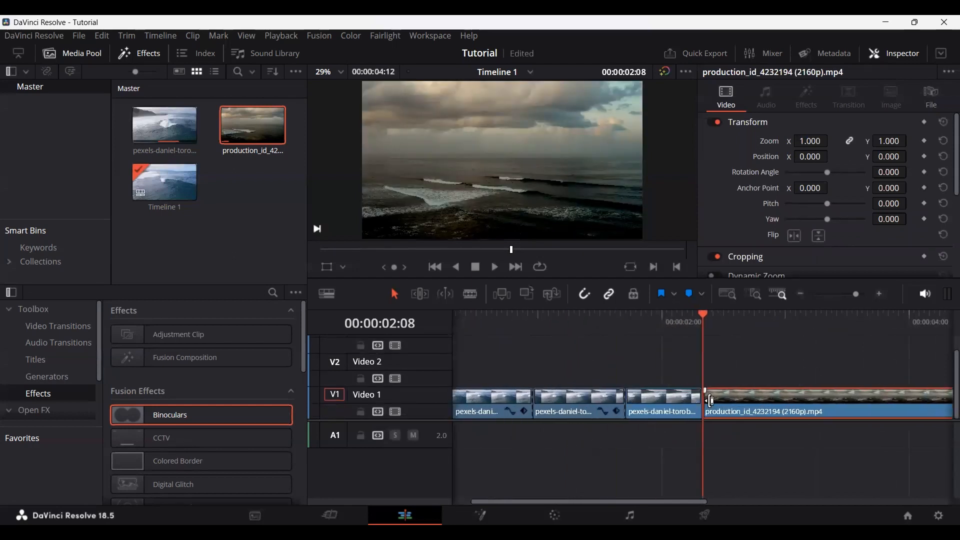
scroll(39, 367, down, 2)
click(50, 376)
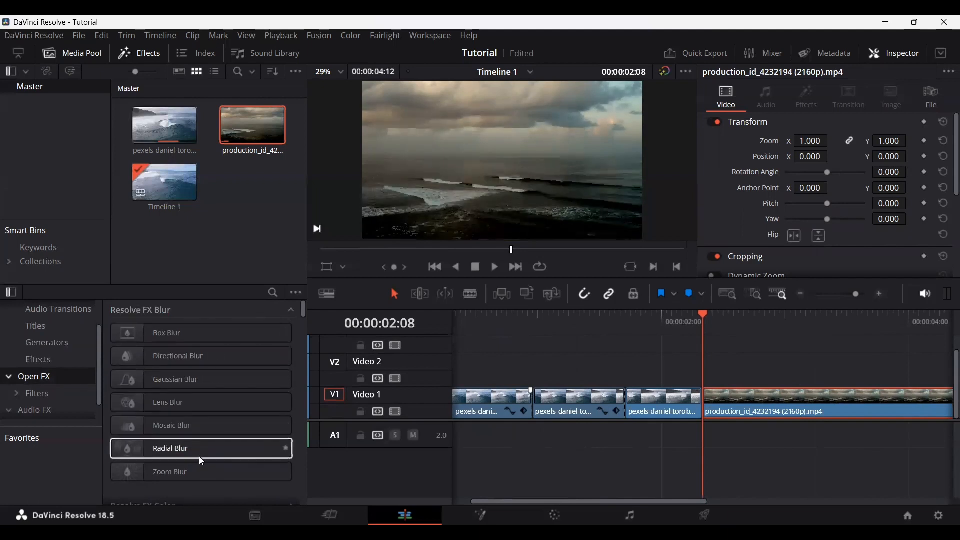
drag(305, 314, 311, 479)
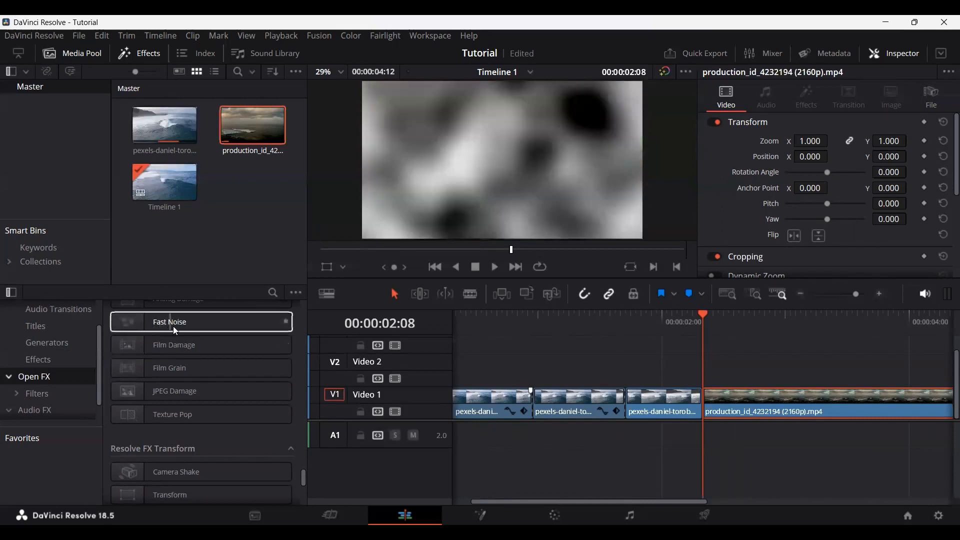
click(179, 346)
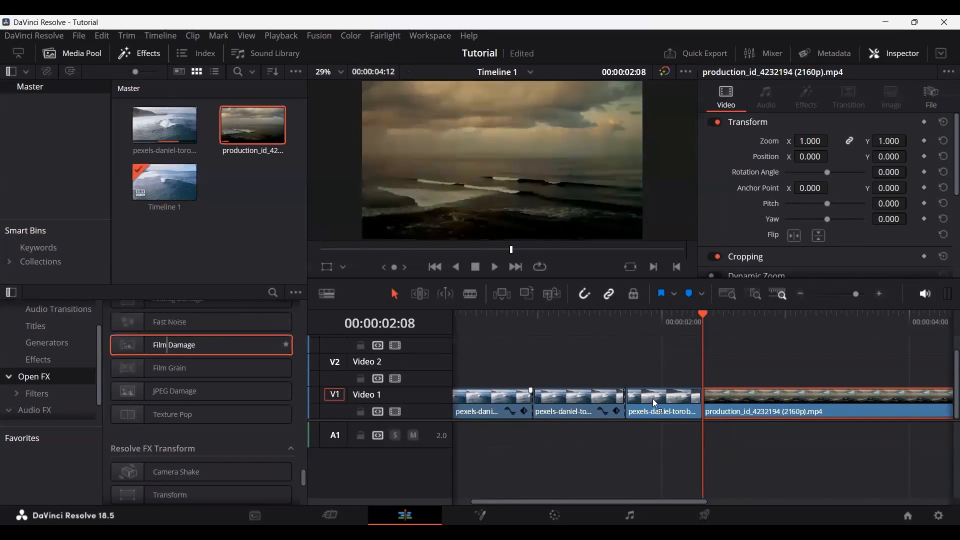
drag(665, 398, 665, 398)
Step: Compare the third clip with and without Film Damage at 00:00:02:02 by undoing and redoing the effect
click(656, 316)
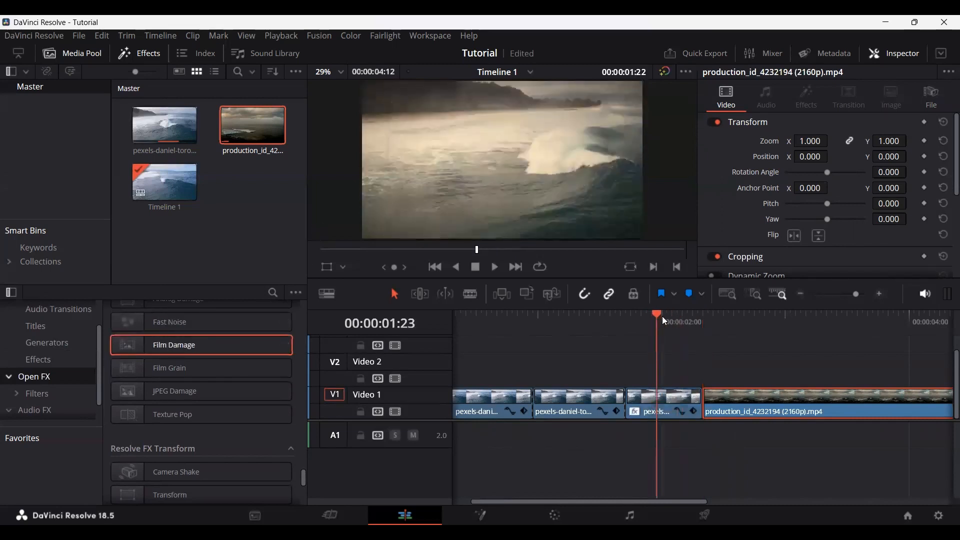
click(671, 316)
key(ctrl+z)
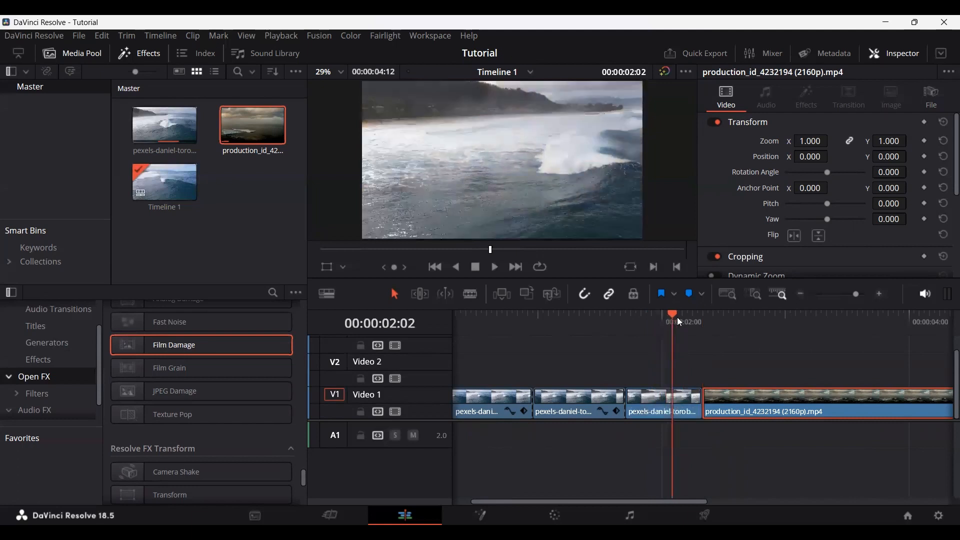
key(ctrl+shift+z)
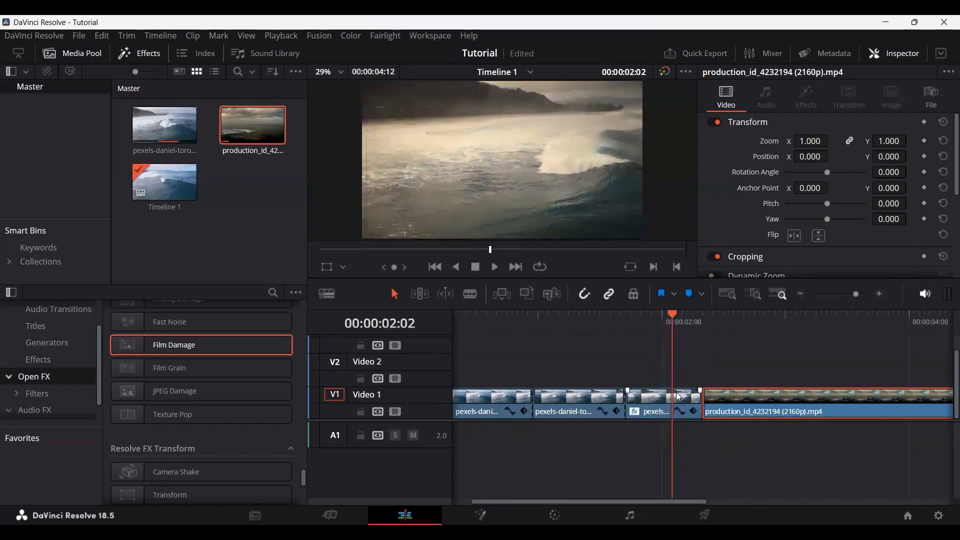
Step: Save the project and delete the Film Damage effect from the third Video 1 clip's Open FX settings
click(637, 409)
key(ctrl+s)
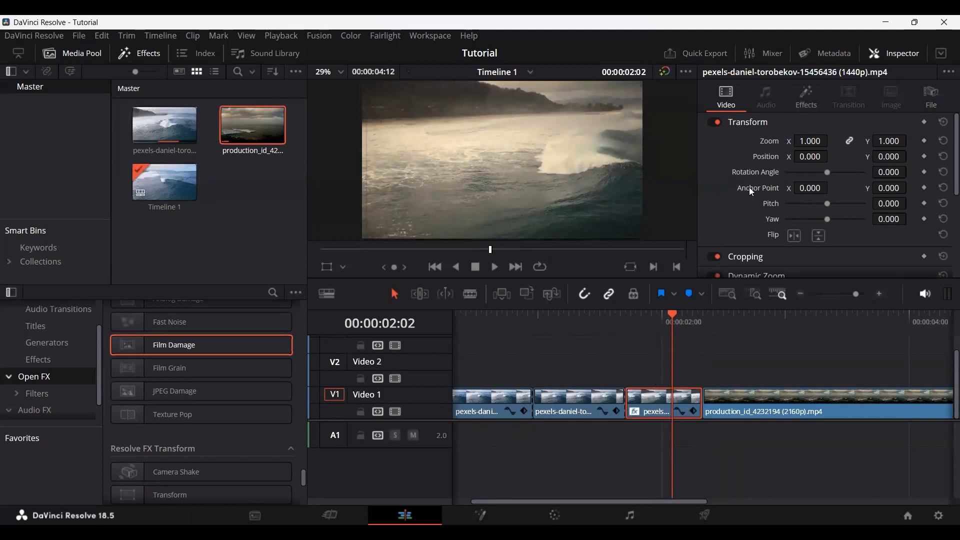
click(806, 100)
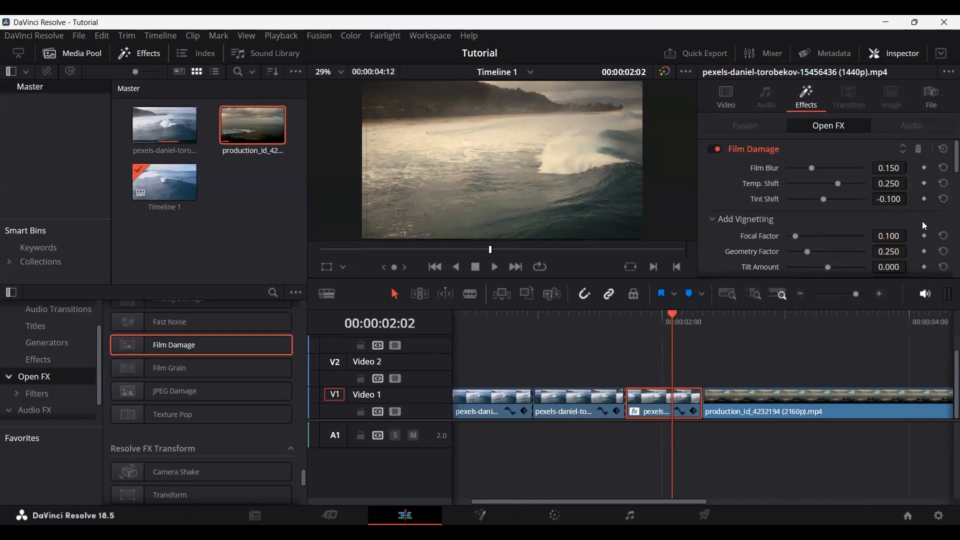
click(920, 150)
Step: Browse the Fairlight Audio FX list and return to the Open FX list
click(48, 394)
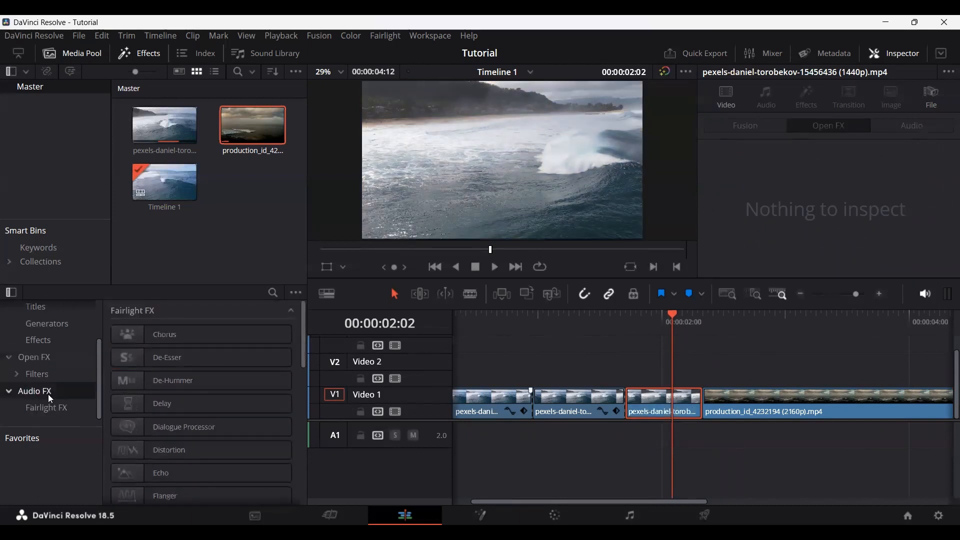
drag(303, 332, 311, 370)
click(40, 359)
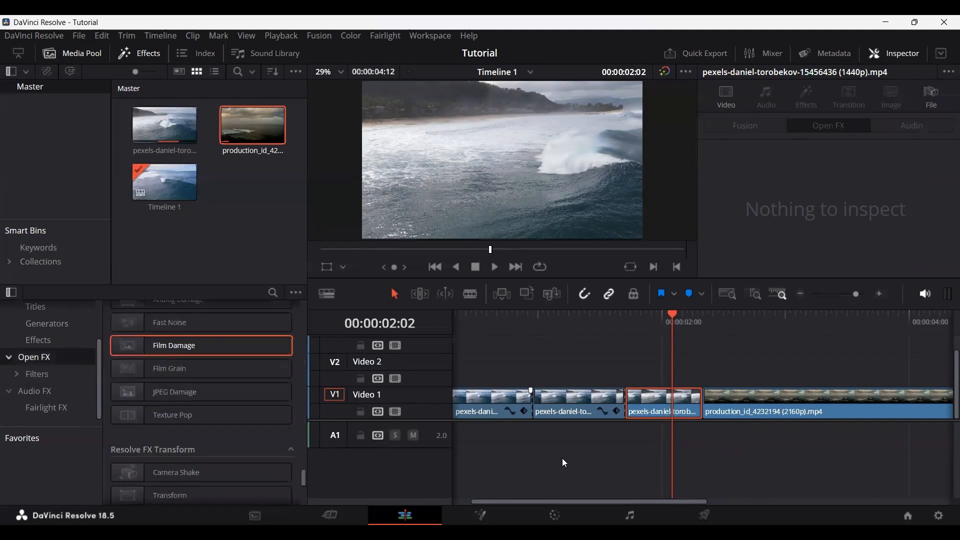
Step: Park the playhead at 00:00:00:23, view that clip's nodes on the Fusion page, and return to the Edit page
click(498, 319)
click(533, 319)
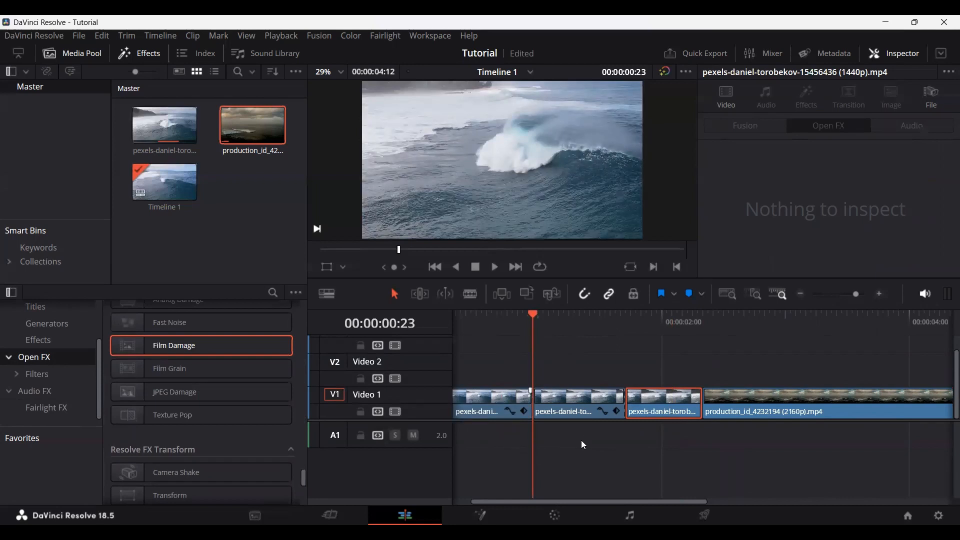
scroll(576, 425, down, 2)
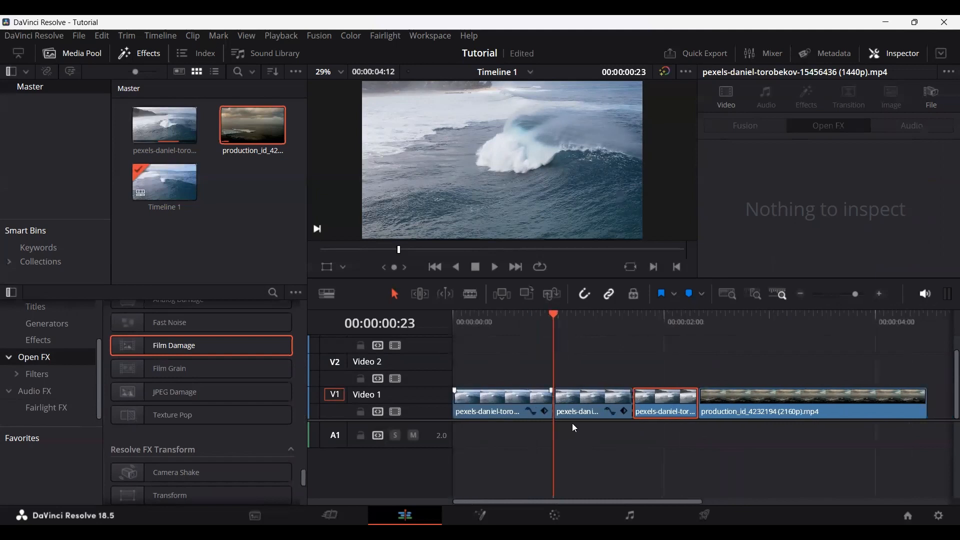
scroll(572, 423, down, 1)
scroll(610, 403, down, 1)
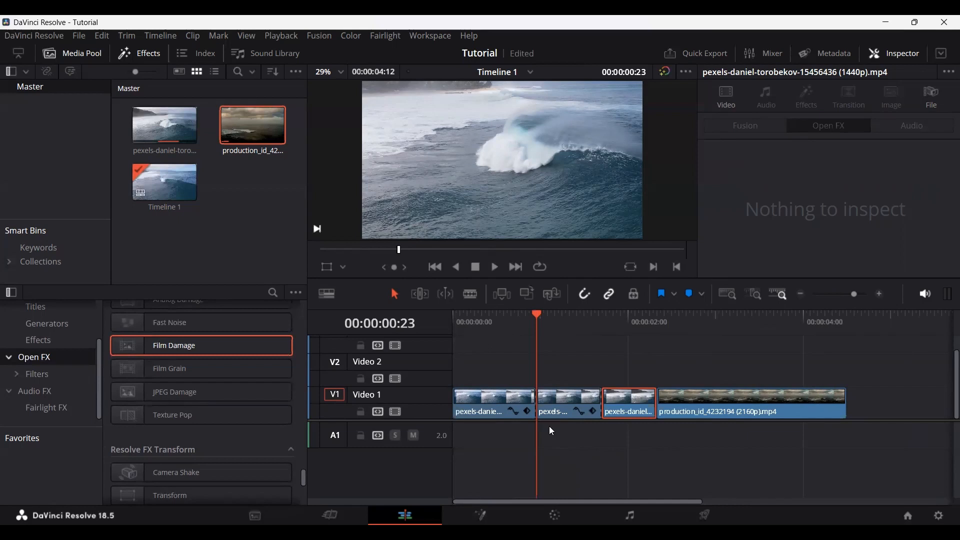
scroll(550, 431, down, 1)
click(50, 340)
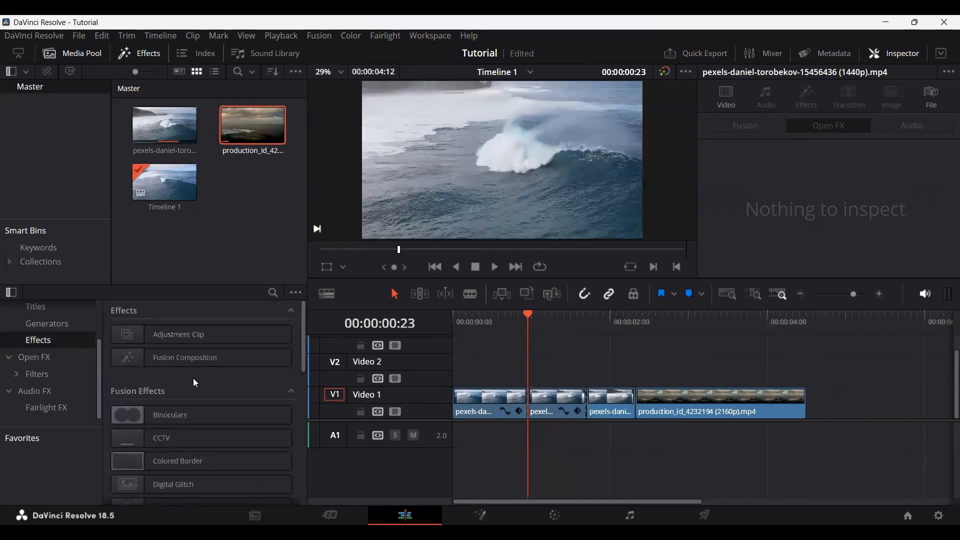
click(480, 515)
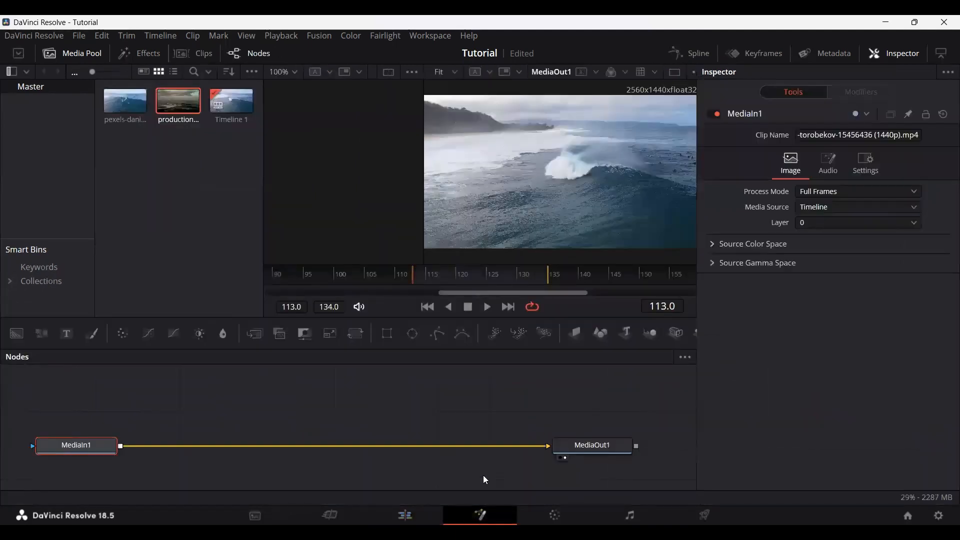
click(405, 515)
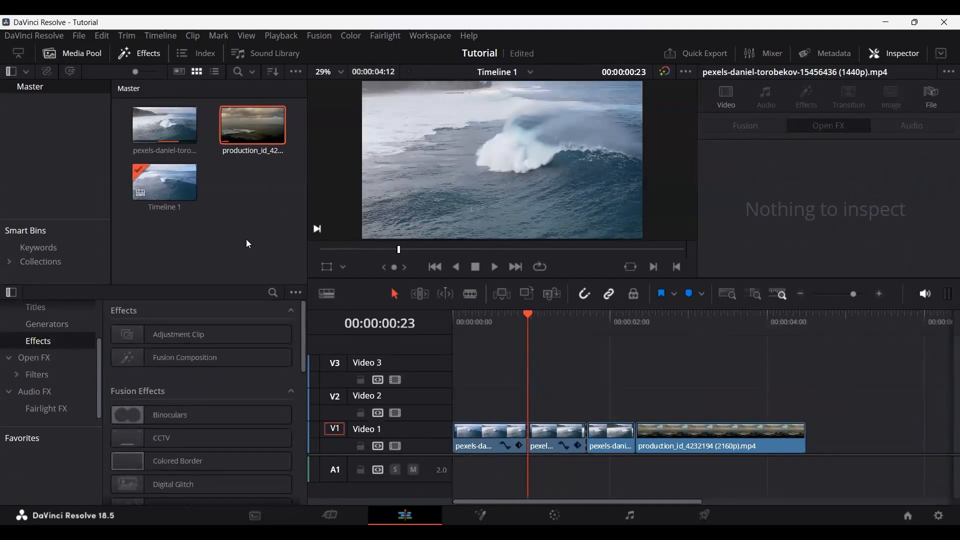
Step: Place a Fusion Composition from the Effects list on Video 2, starting at 00:00:00:23
click(209, 364)
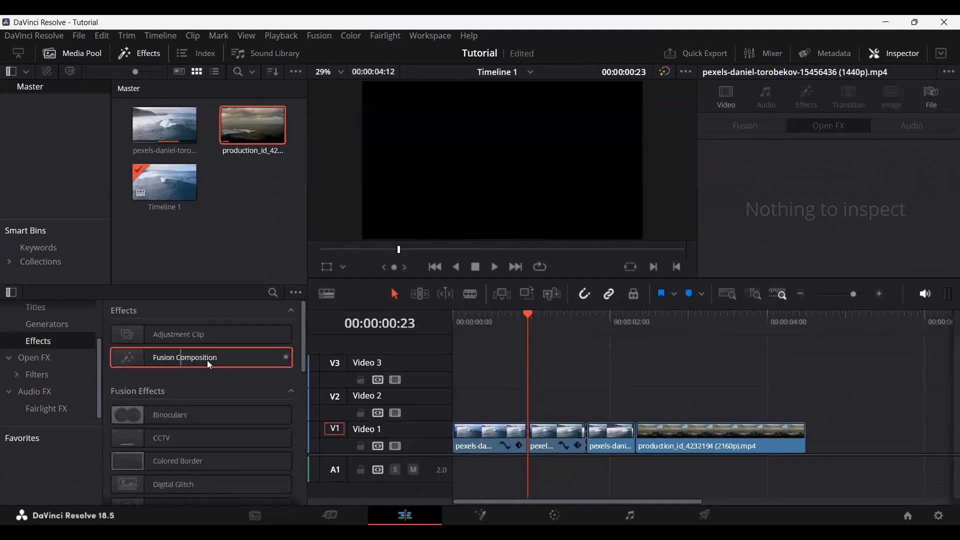
drag(514, 402, 515, 404)
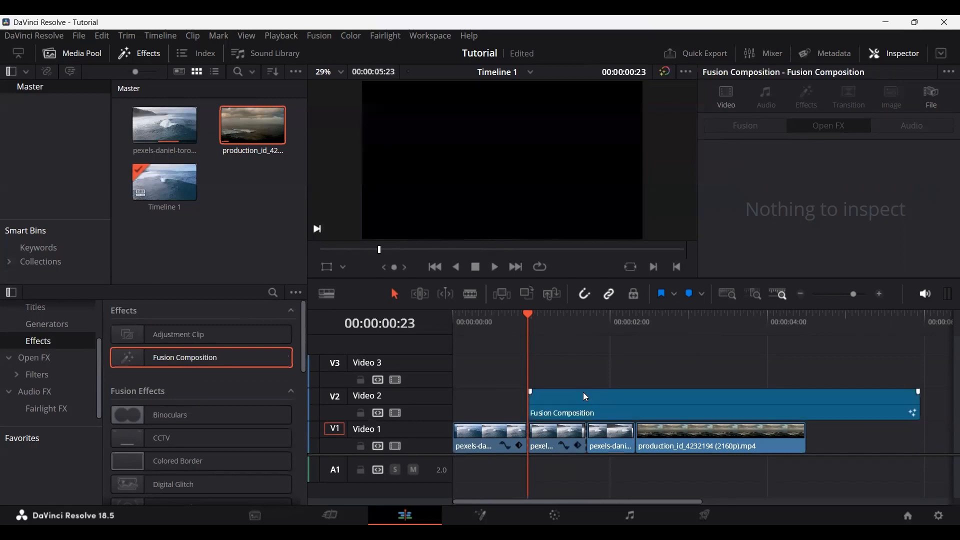
Step: Create a new Fusion Composition clip in the Media Pool named Fusion Composition 1, with a 00:00:05:00 duration and 24 fps frame rate
right_click(223, 210)
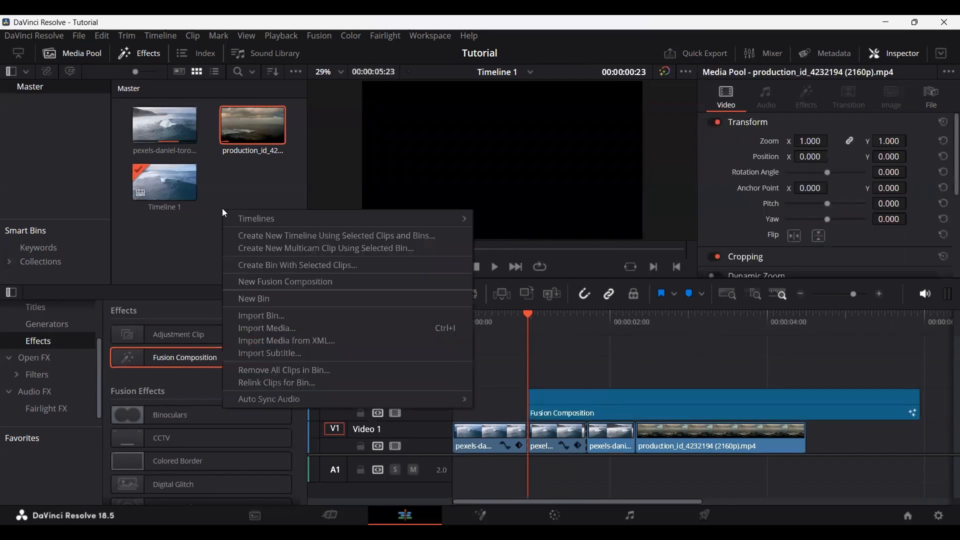
click(288, 283)
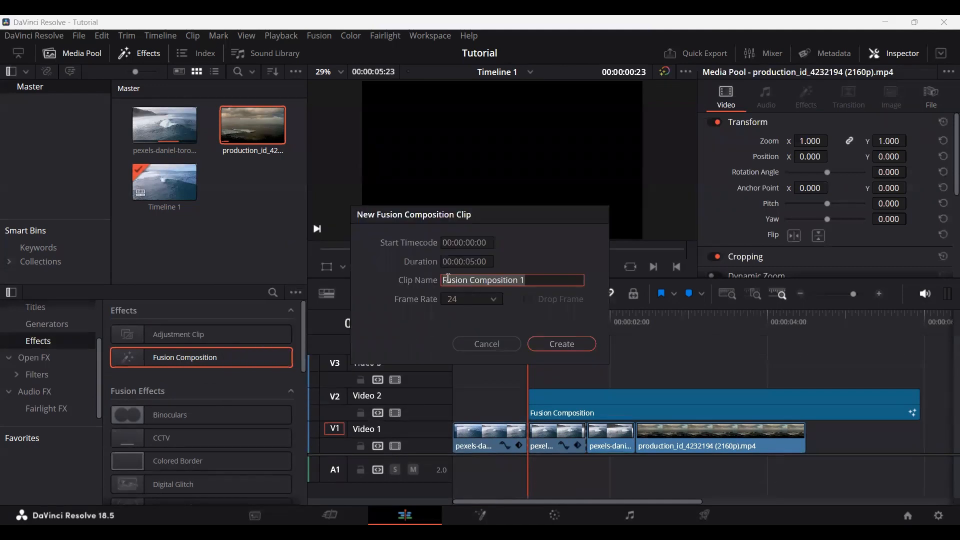
click(536, 281)
triple_click(509, 281)
click(561, 344)
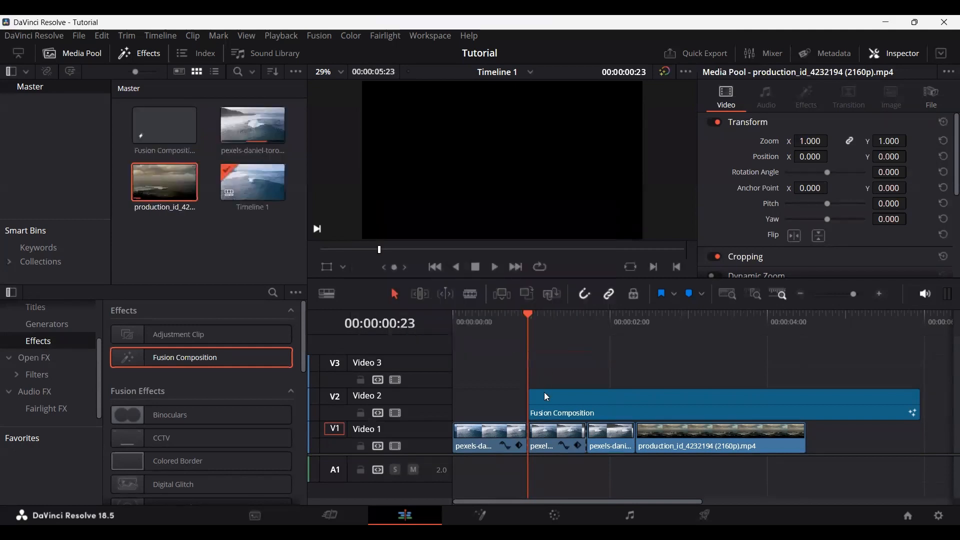
Step: Compare the Video 2 Fusion Composition with the Media Pool one, and delete it from the timeline
click(586, 414)
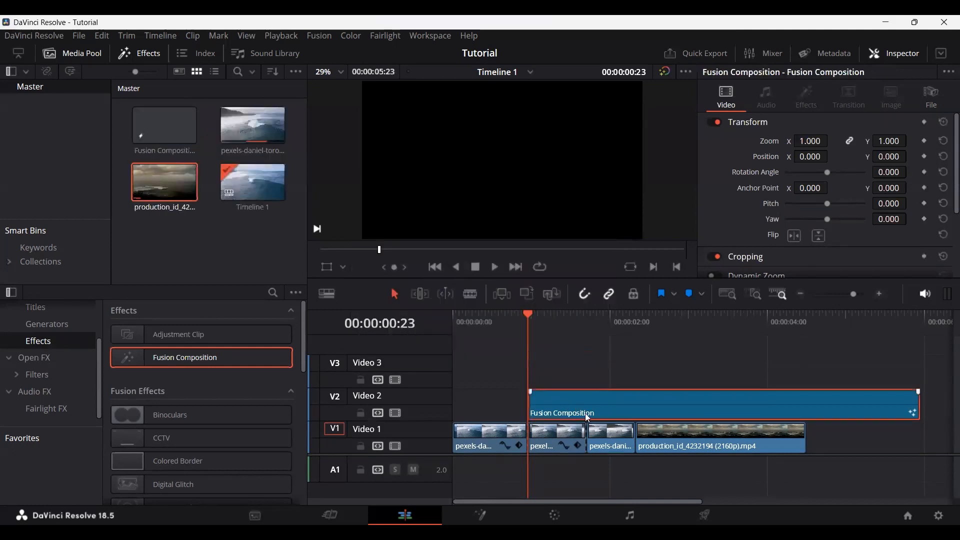
click(175, 149)
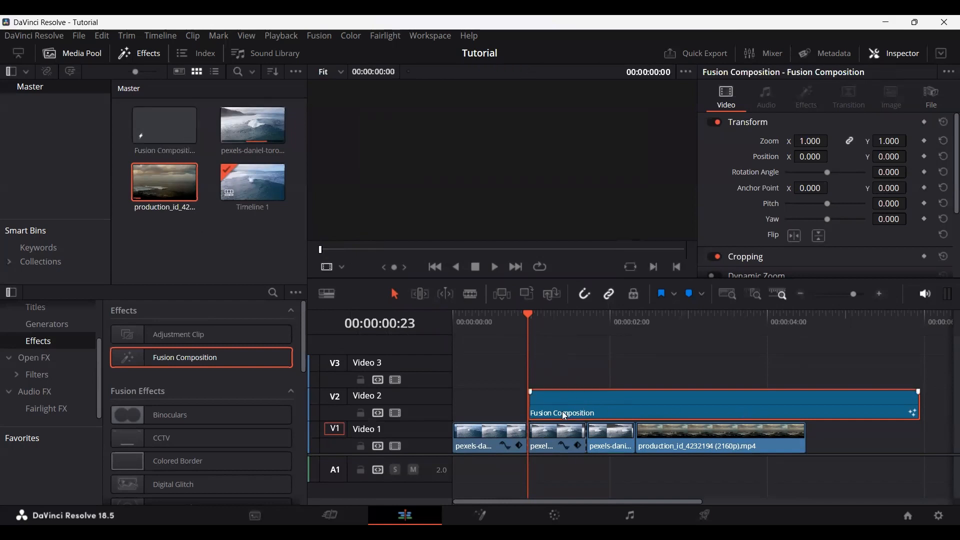
click(584, 414)
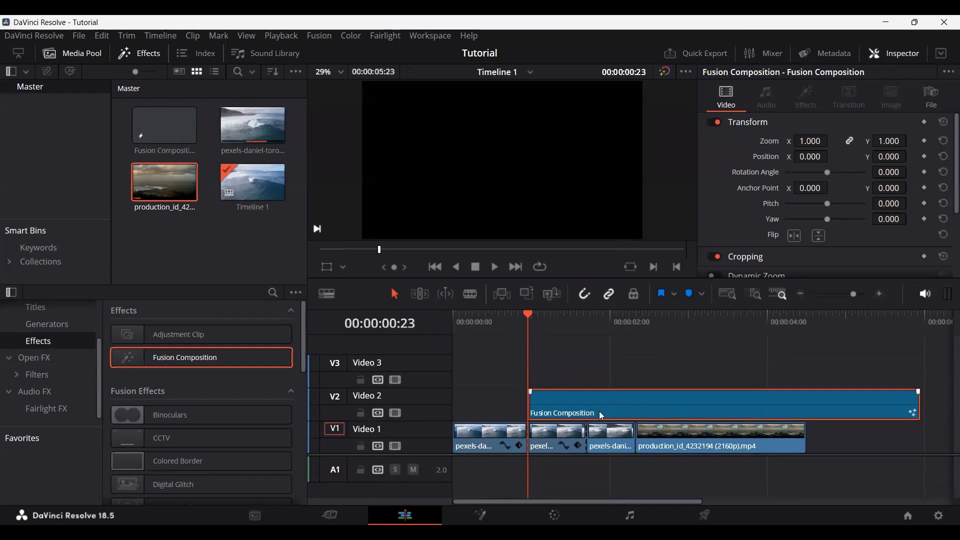
key(Delete)
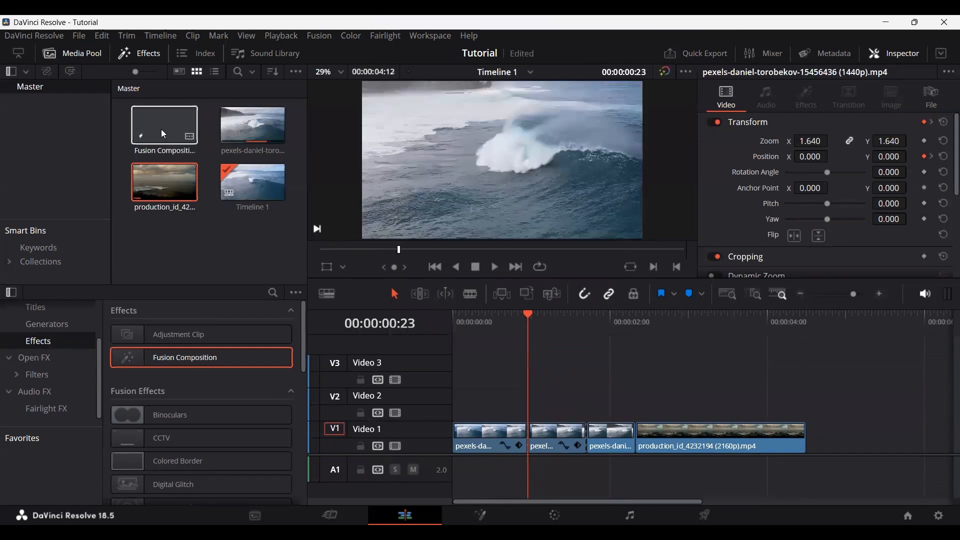
Step: Open Fusion Composition 1 from the Media Pool on the Fusion page and move its MediaOut1 node further right
click(161, 130)
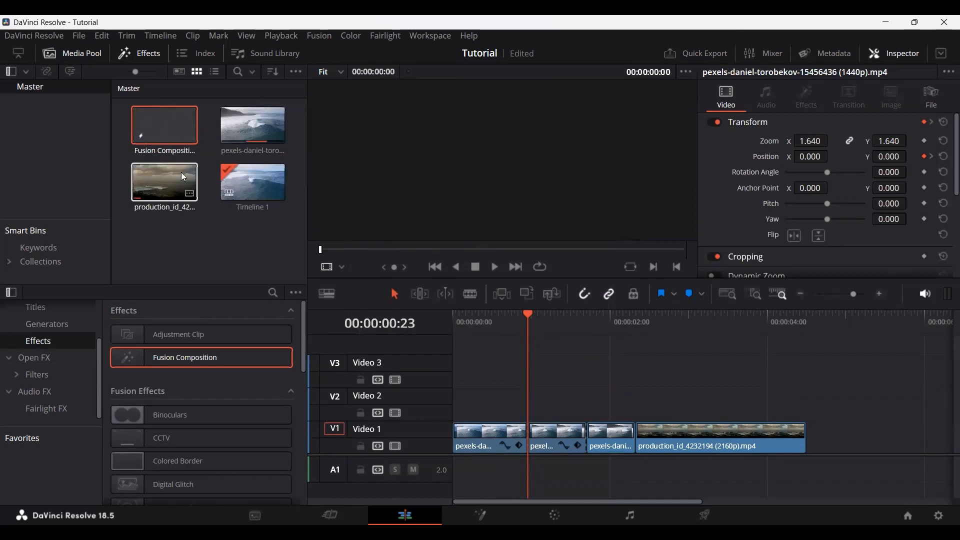
click(159, 133)
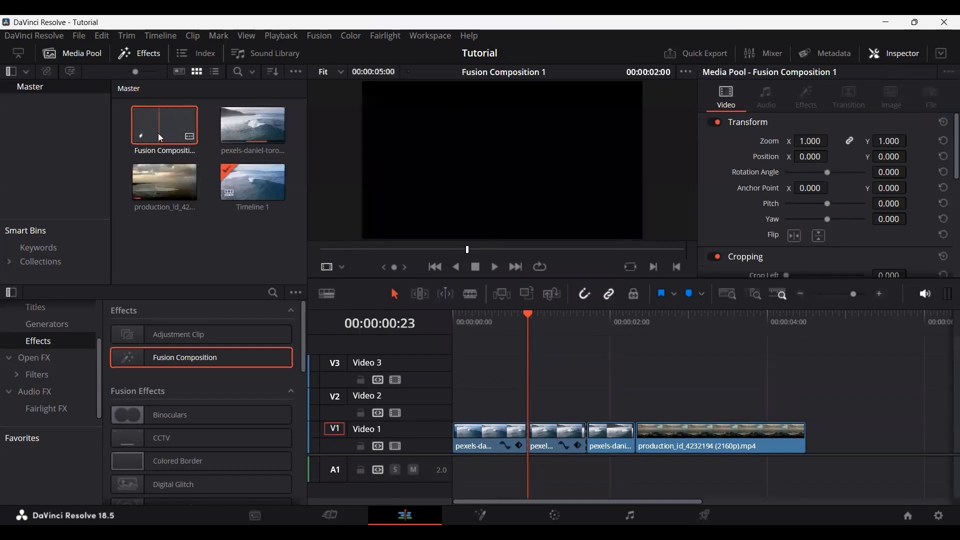
double_click(159, 134)
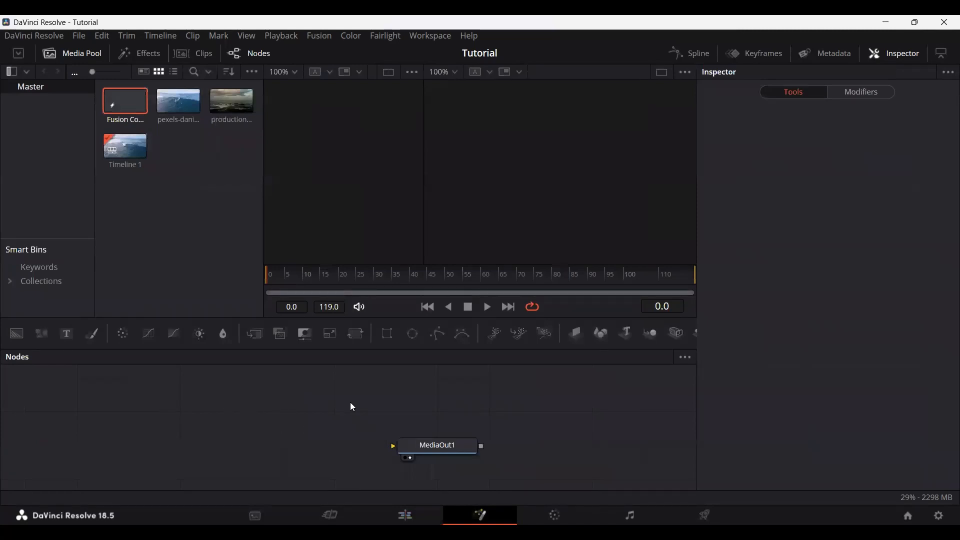
drag(440, 458, 542, 457)
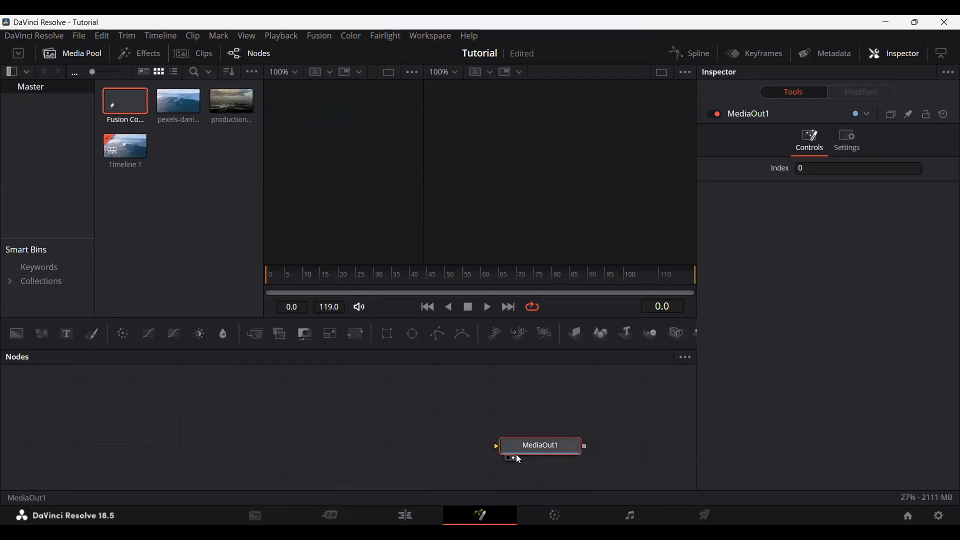
Step: Compare the clip under the playhead on the Edit page with its node graph on the Fusion page, ending on the Edit page
click(405, 516)
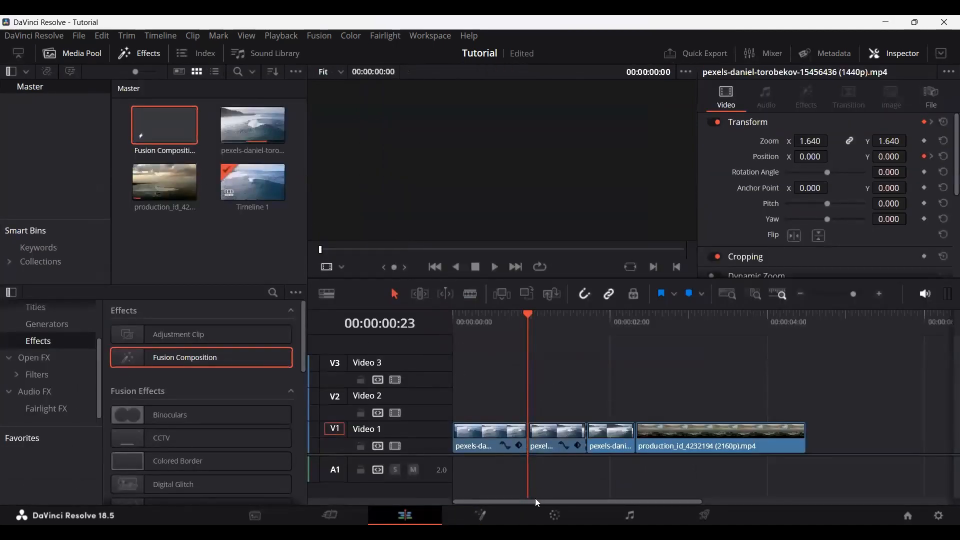
click(481, 516)
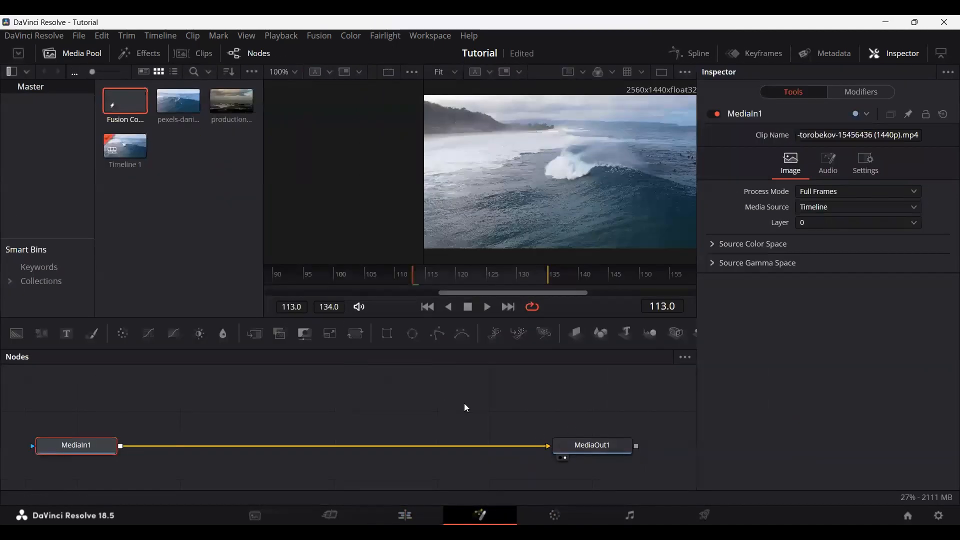
click(406, 515)
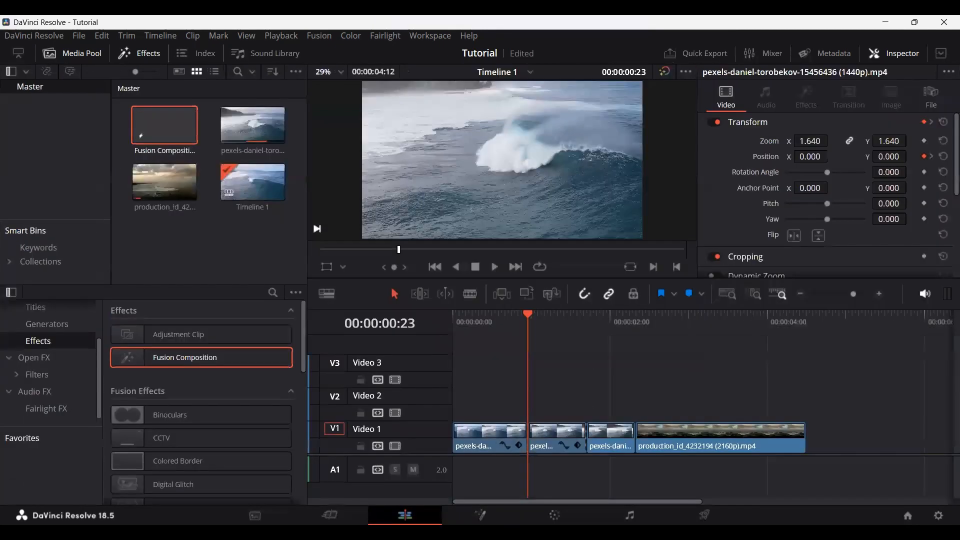
click(481, 516)
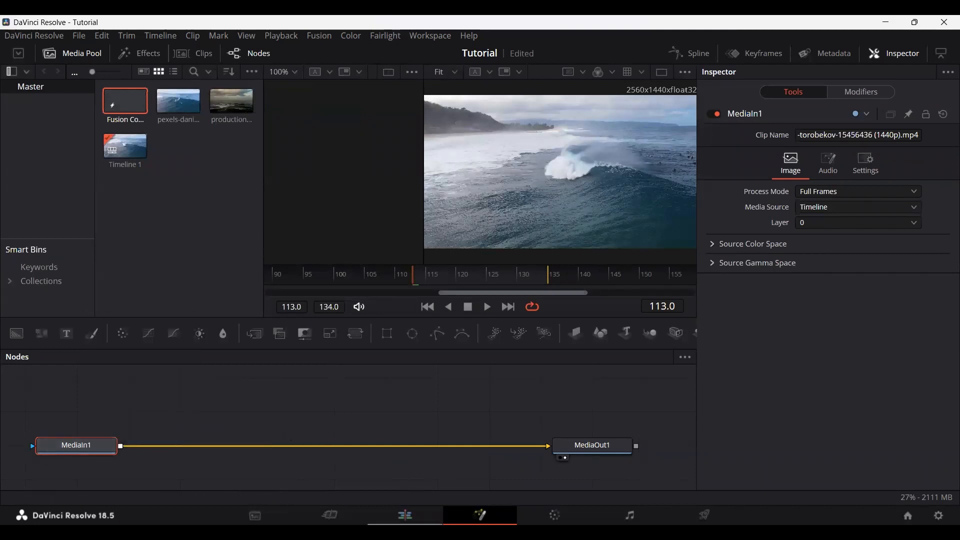
click(405, 516)
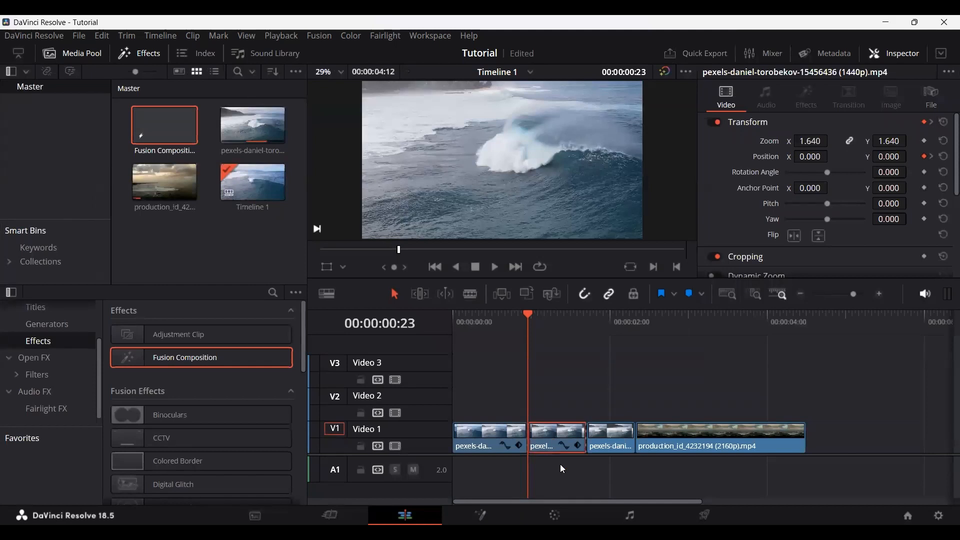
click(481, 516)
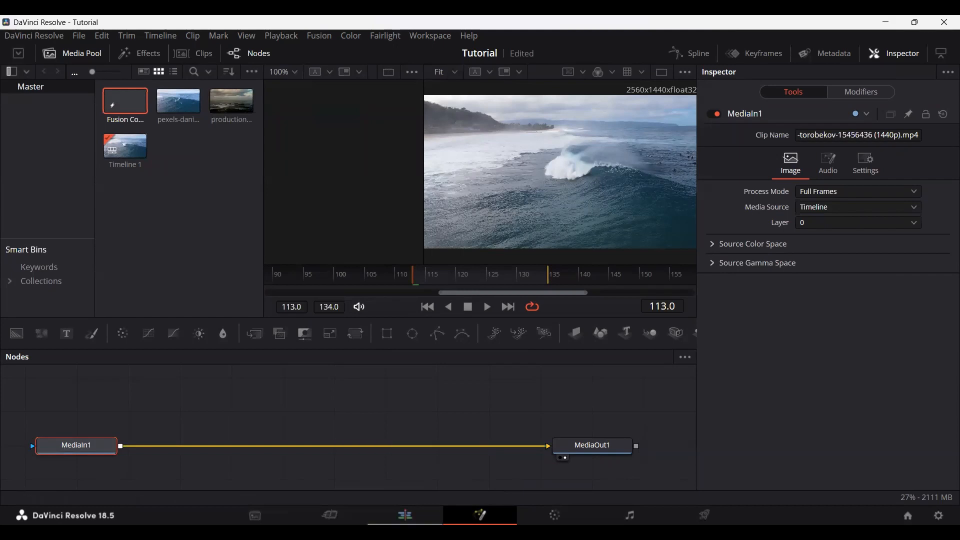
click(405, 515)
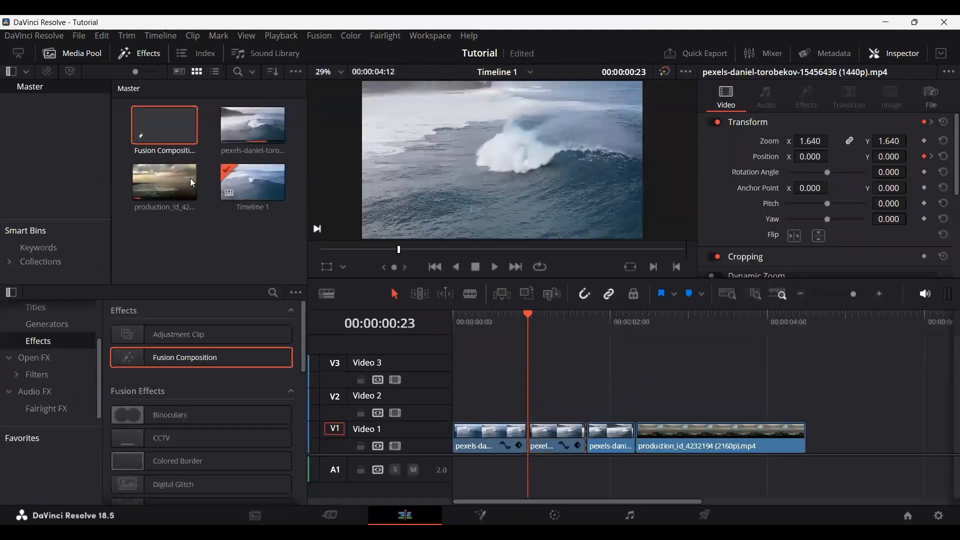
Step: View Fusion Composition 1 from the Media Pool on the Fusion page and return to the Edit page
click(168, 142)
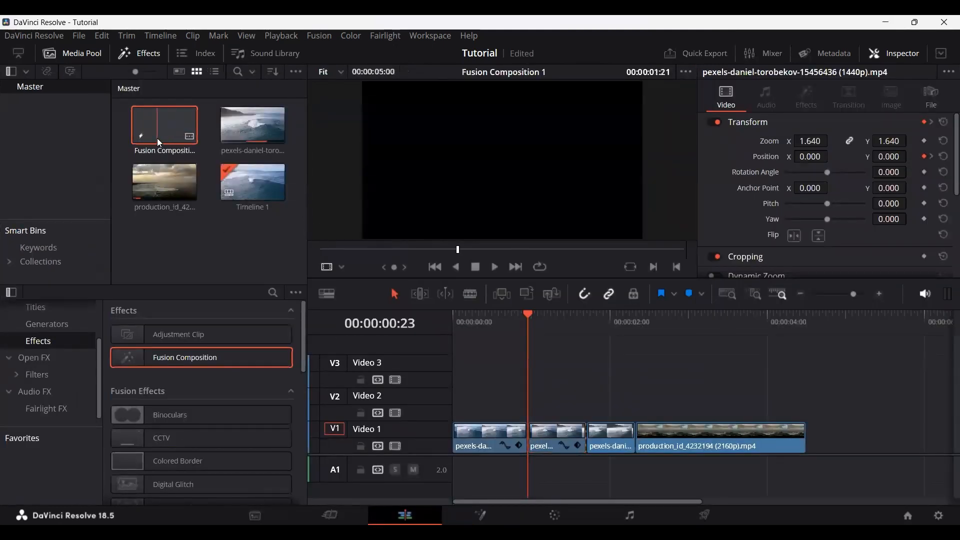
double_click(158, 139)
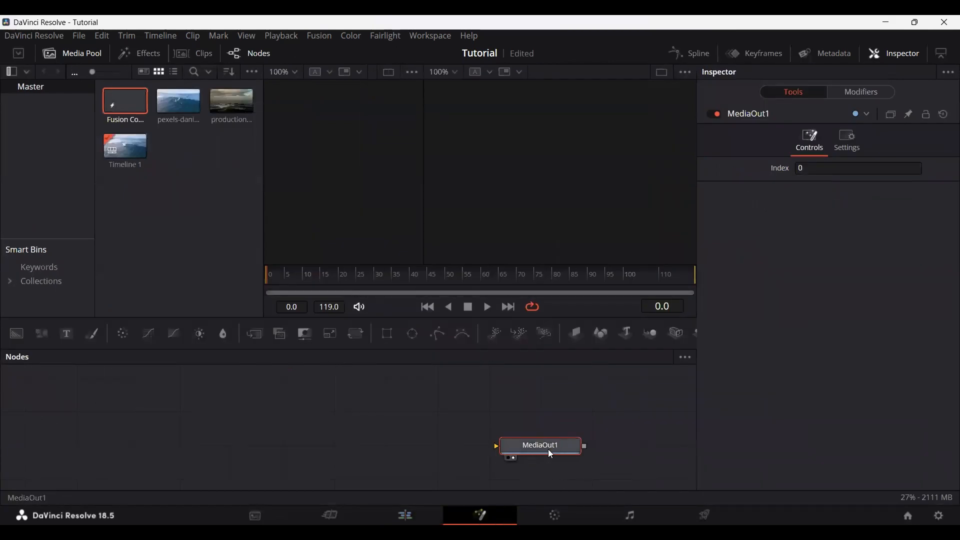
click(405, 515)
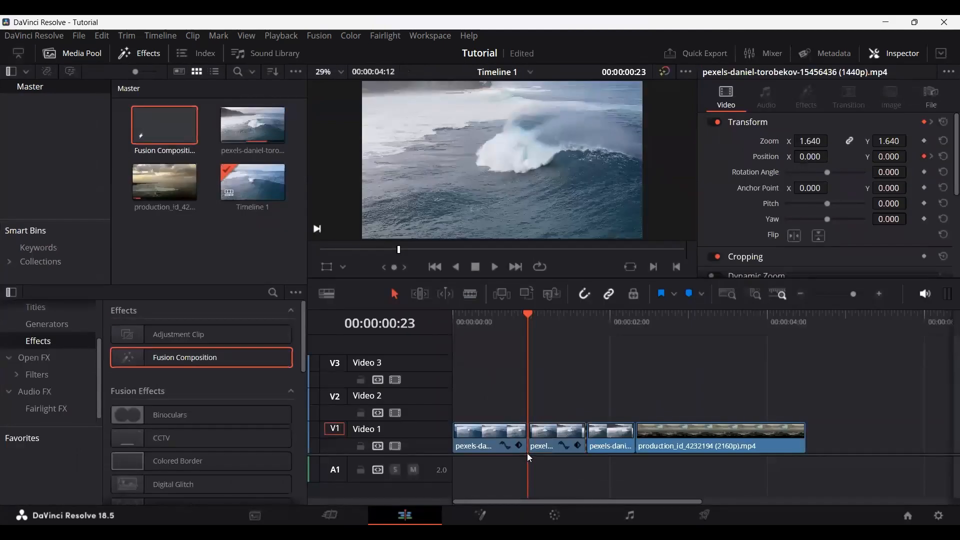
Step: Select the second clip on Video 1 at 00:00:00:23, view its nodes on the Fusion page, and return to the Edit page
mouse_move(544, 314)
mouse_down()
mouse_move(554, 315)
mouse_move(528, 319)
mouse_up()
click(552, 440)
key(shift+5)
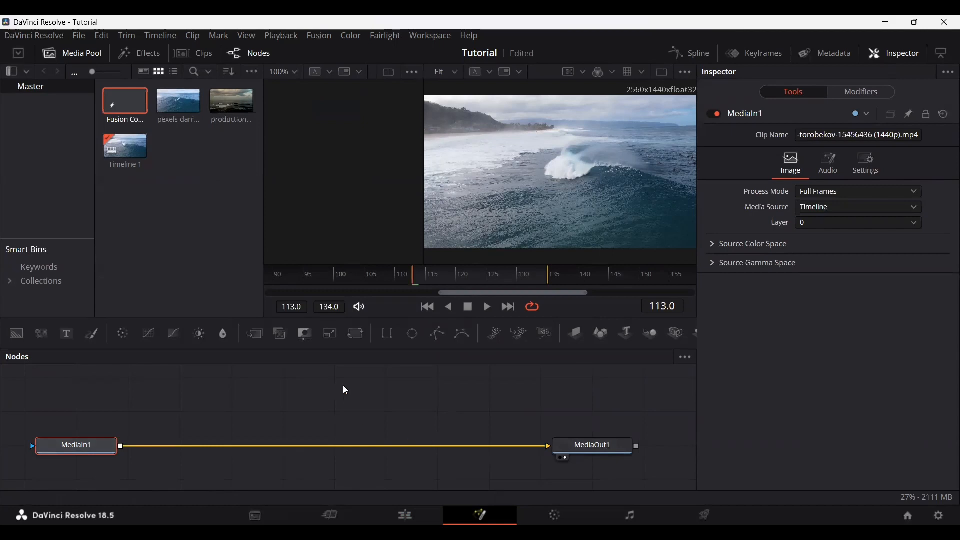
key(shift+4)
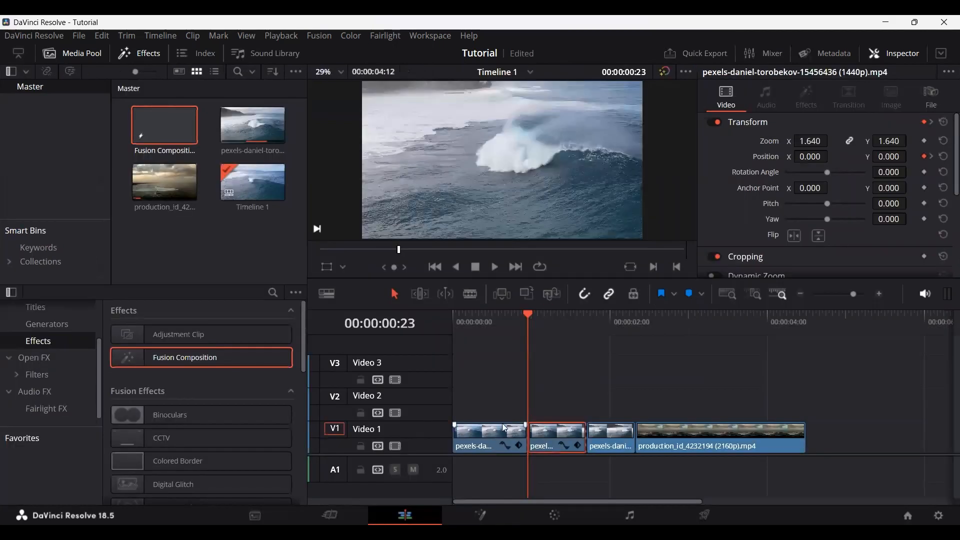
Step: Open Fusion Composition 1 from the Media Pool on the Fusion page and add a Background node connected to MediaOut1
click(162, 143)
key(shift+5)
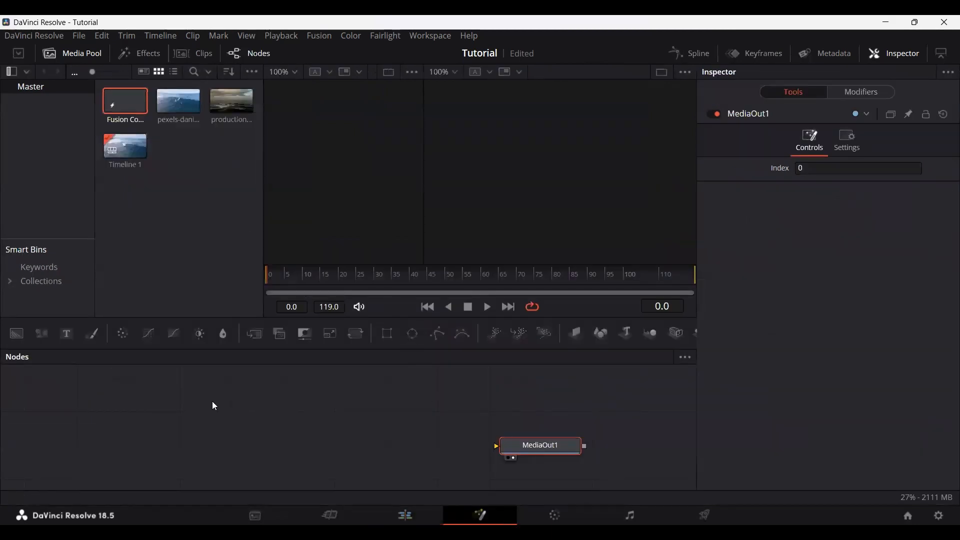
drag(16, 333, 514, 456)
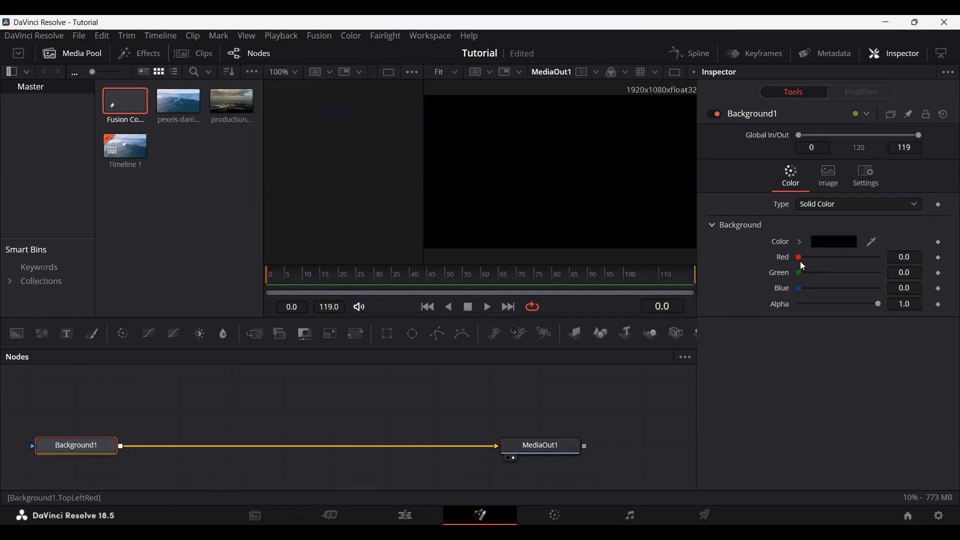
Step: Try the Gradient type on the Background1 node and undo the change
mouse_move(800, 261)
mouse_down()
mouse_move(854, 253)
mouse_move(800, 260)
mouse_up()
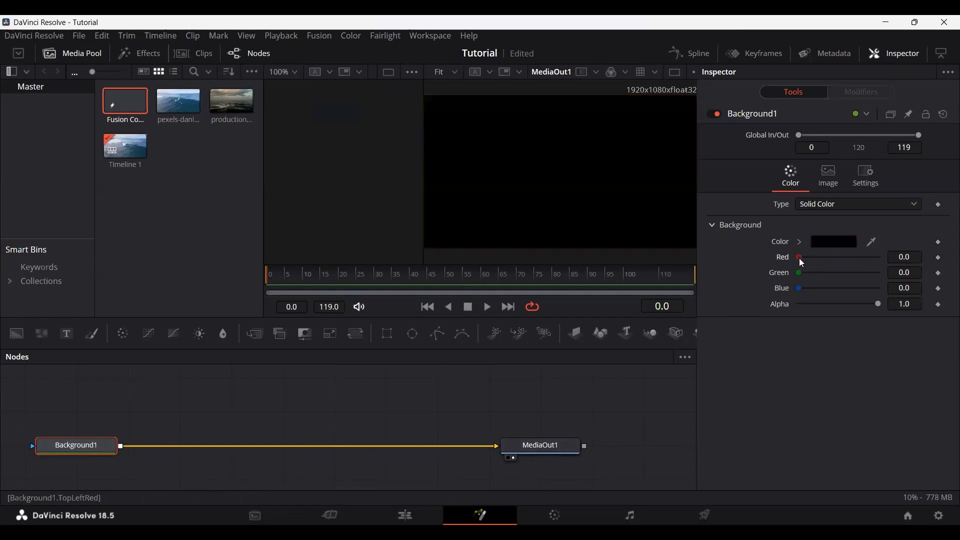
click(833, 204)
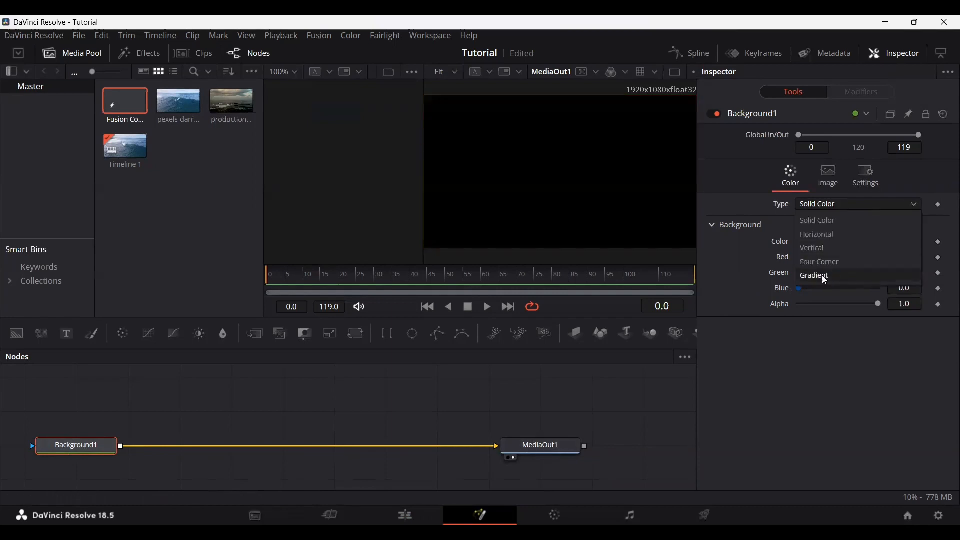
click(824, 276)
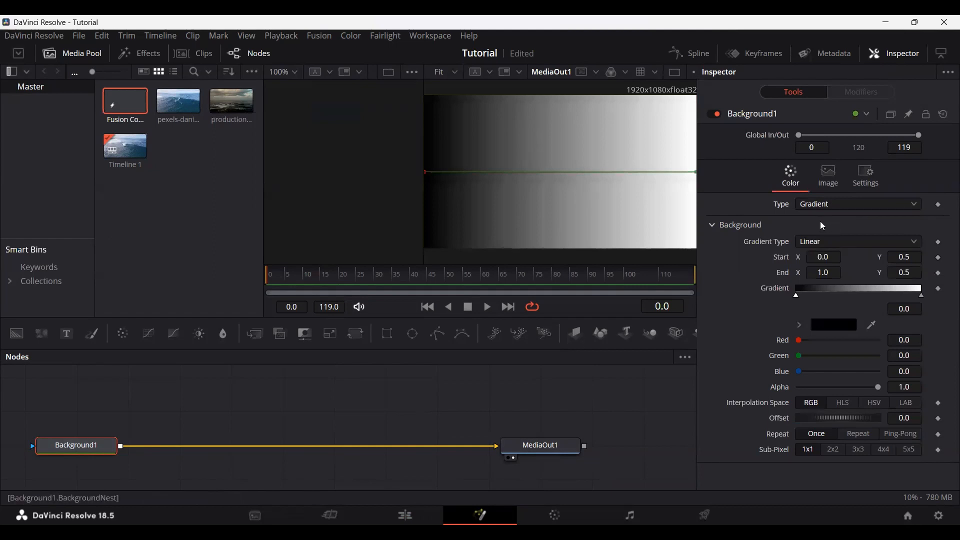
key(ctrl+z)
Step: Set the Background1 node's solid color to Red 0.496, Green 0.543 and Blue 0.598
drag(803, 258, 846, 288)
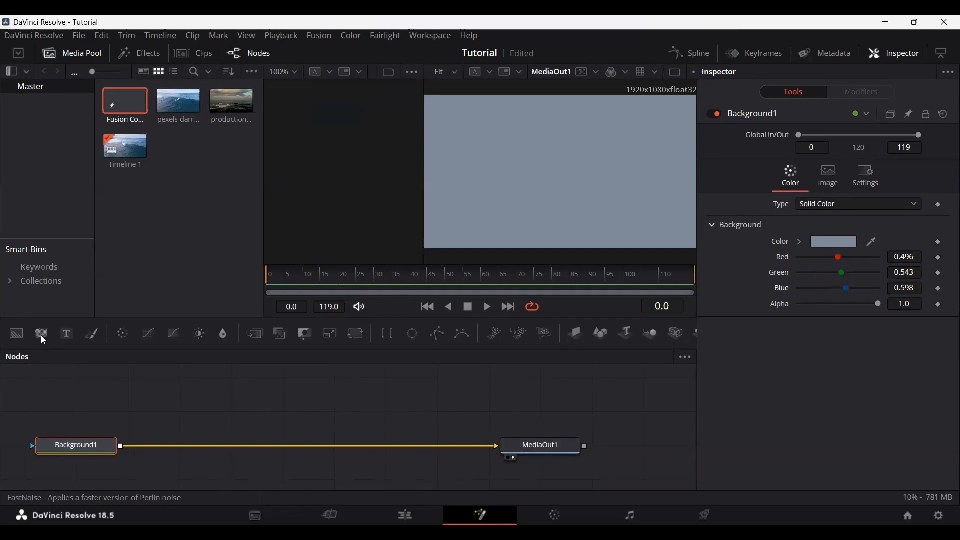
Step: Add a FastNoise node above the Background1 connection and connect its output to Background1's effect mask input
drag(40, 335, 165, 415)
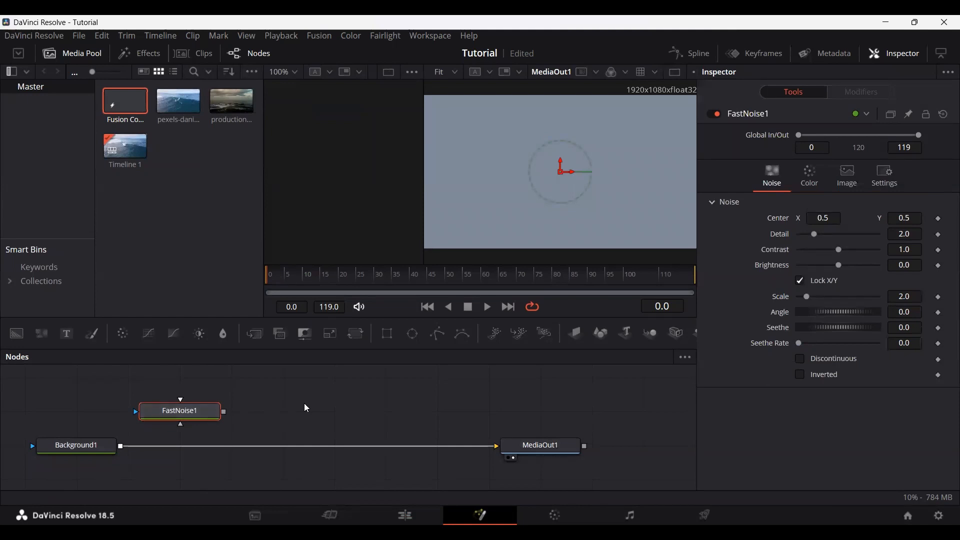
drag(224, 411, 538, 446)
drag(223, 412, 541, 448)
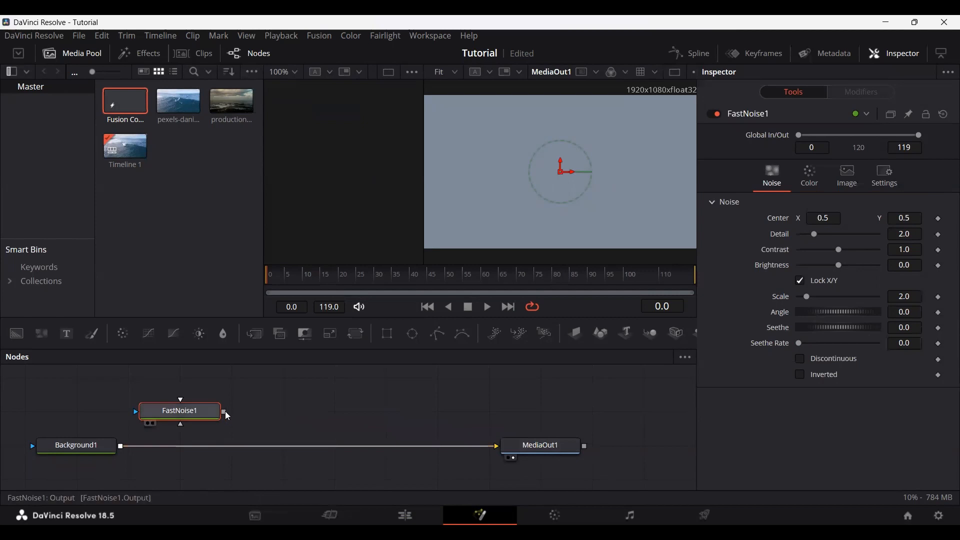
drag(225, 411, 76, 447)
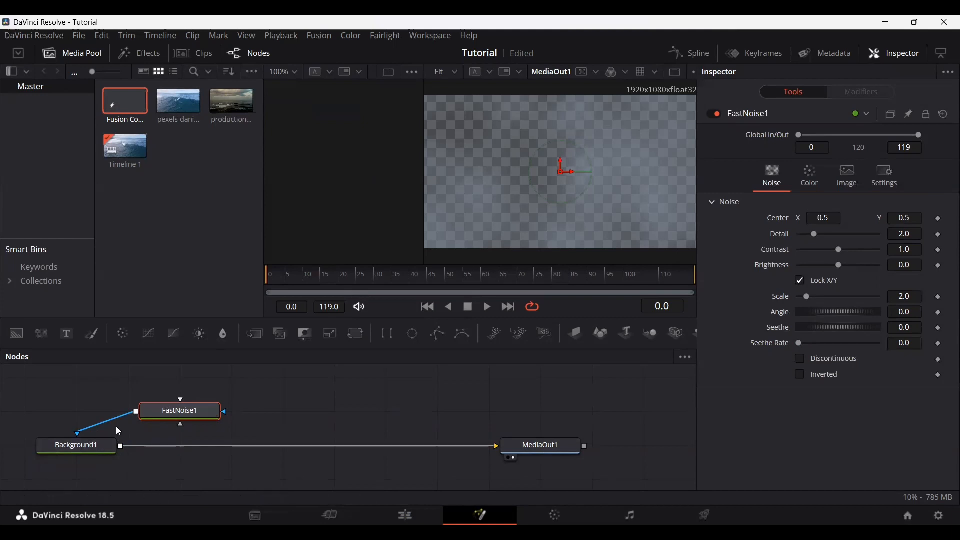
Step: Disconnect the FastNoise1 node from Background1 and delete it from the node graph
drag(93, 433, 122, 444)
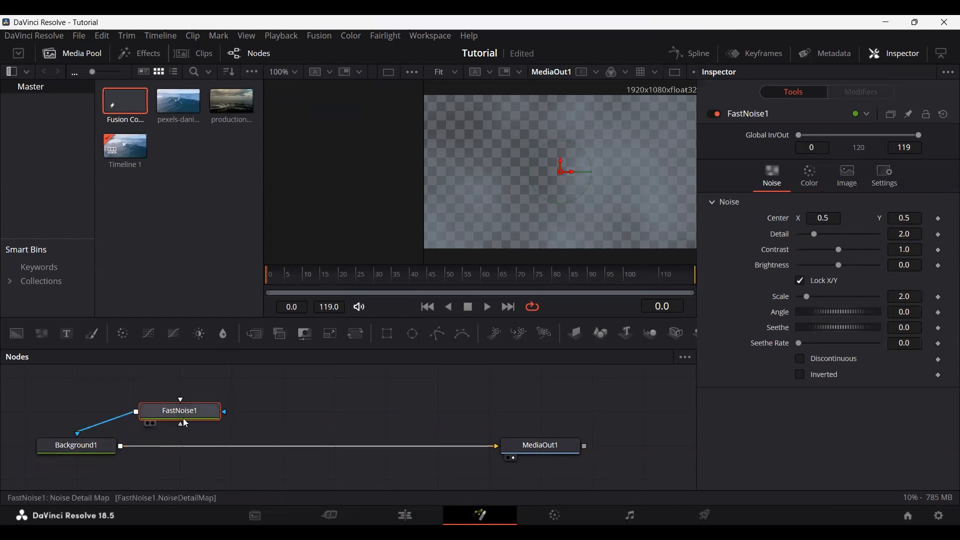
drag(198, 411, 218, 412)
drag(85, 432, 220, 431)
click(239, 406)
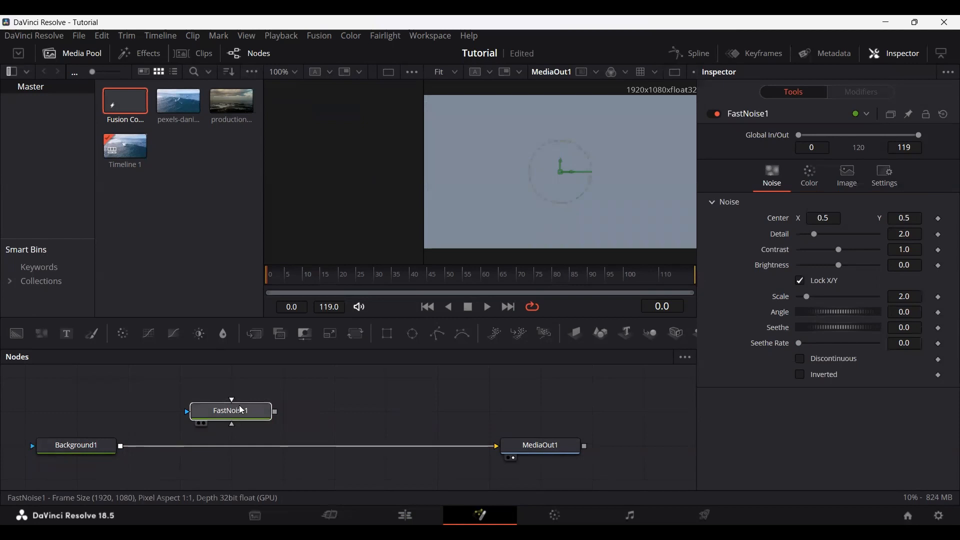
key(Delete)
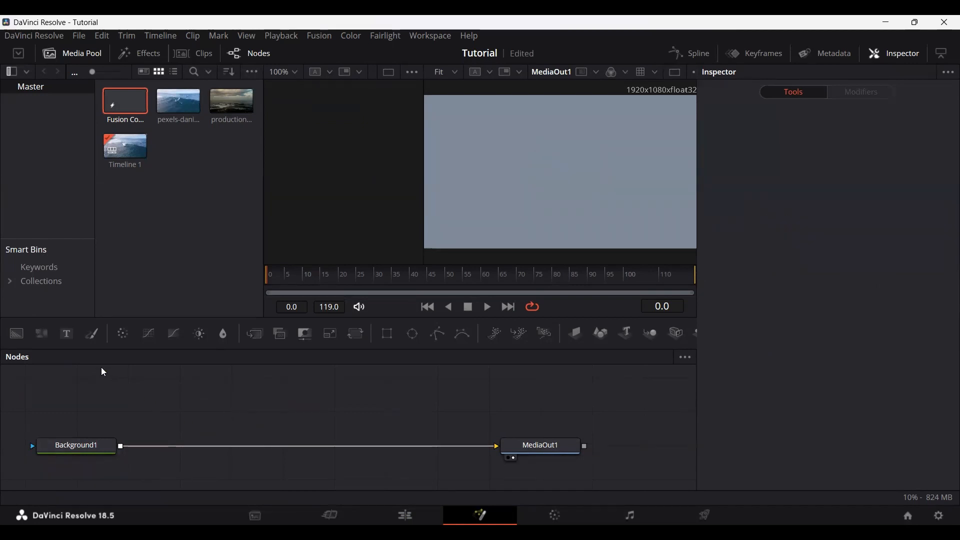
Step: Add a Text node above the Background1 connection and set its content to "text"
drag(66, 334, 160, 403)
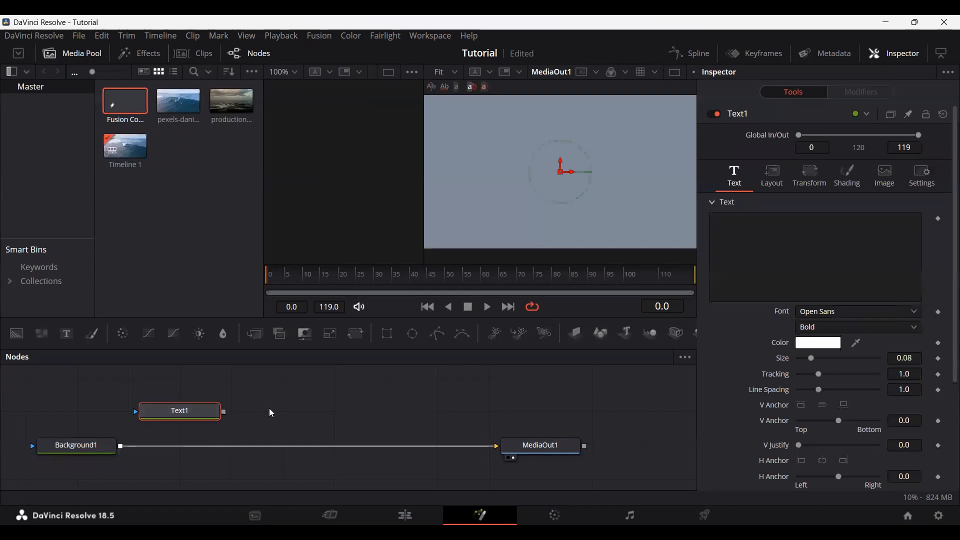
click(213, 429)
click(188, 423)
click(754, 235)
text(T)
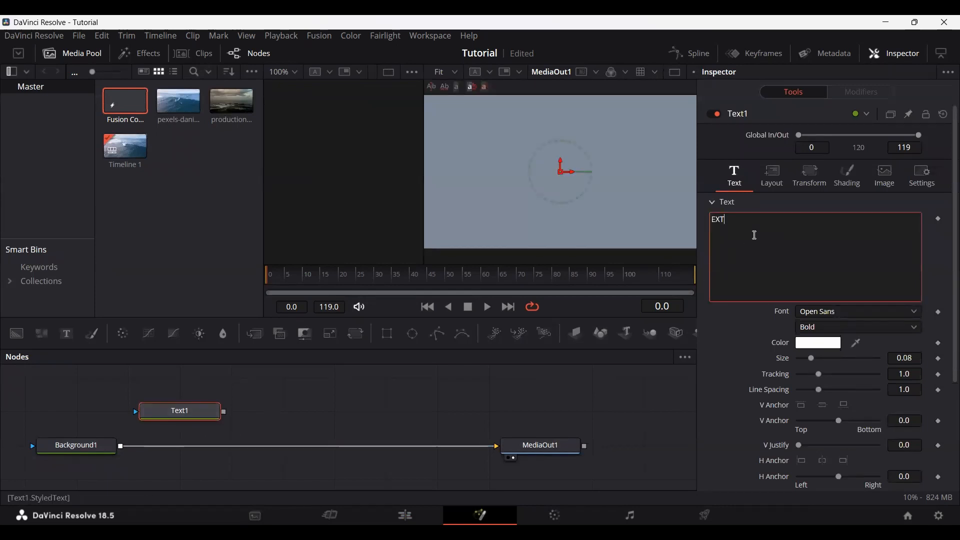
text(EXTT)
drag(746, 231, 684, 219)
text(text)
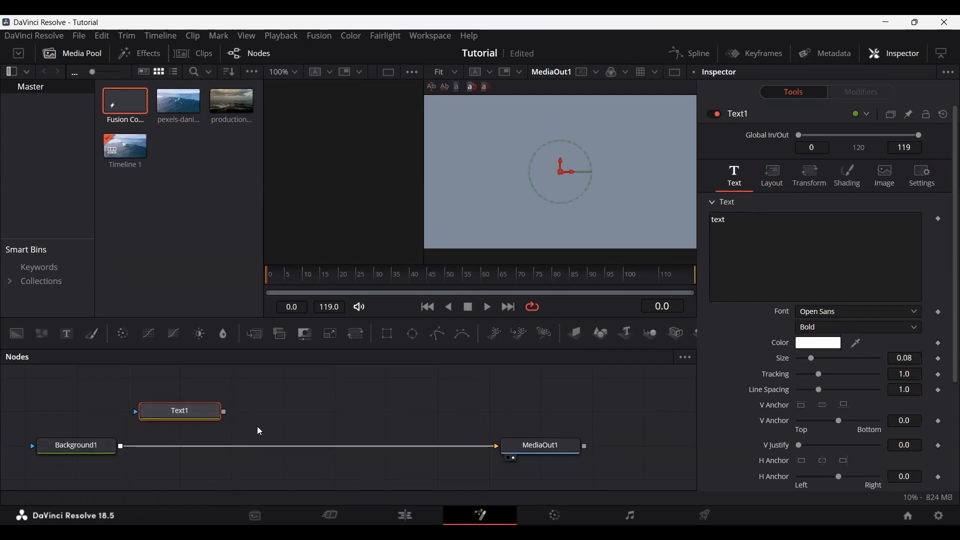
Step: Merge Text1 over Background1, trying its output as Background1's effect mask before reconnecting it to Merge1's foreground input
drag(223, 412, 122, 447)
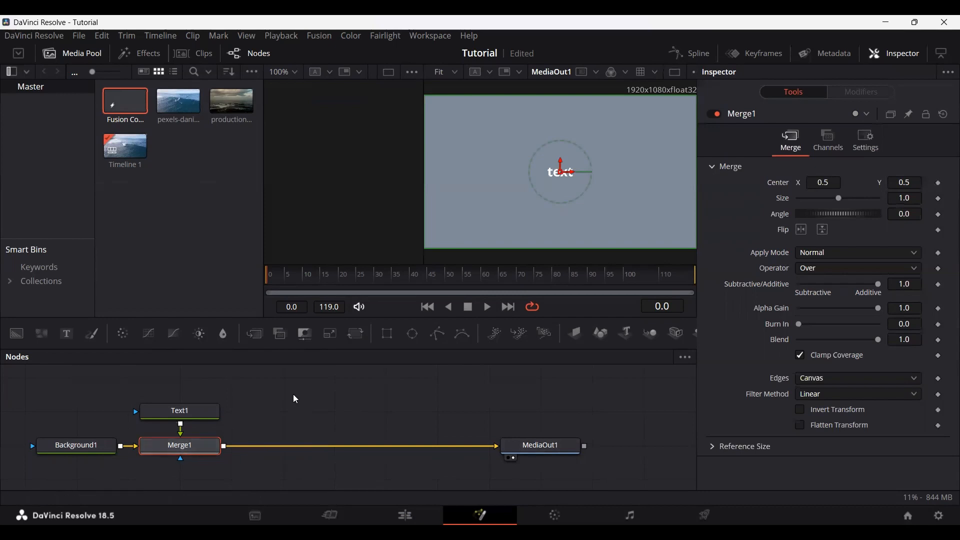
drag(181, 431, 119, 447)
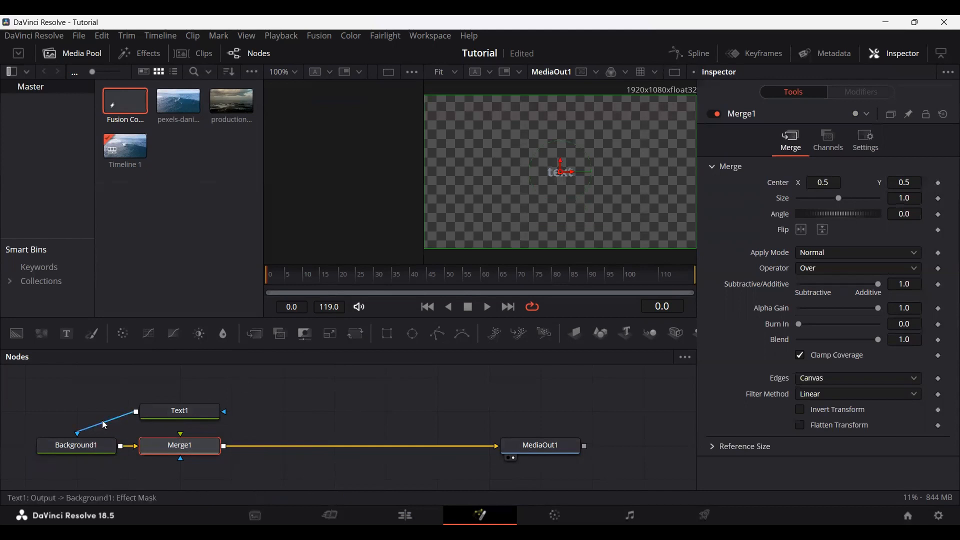
drag(89, 431, 176, 441)
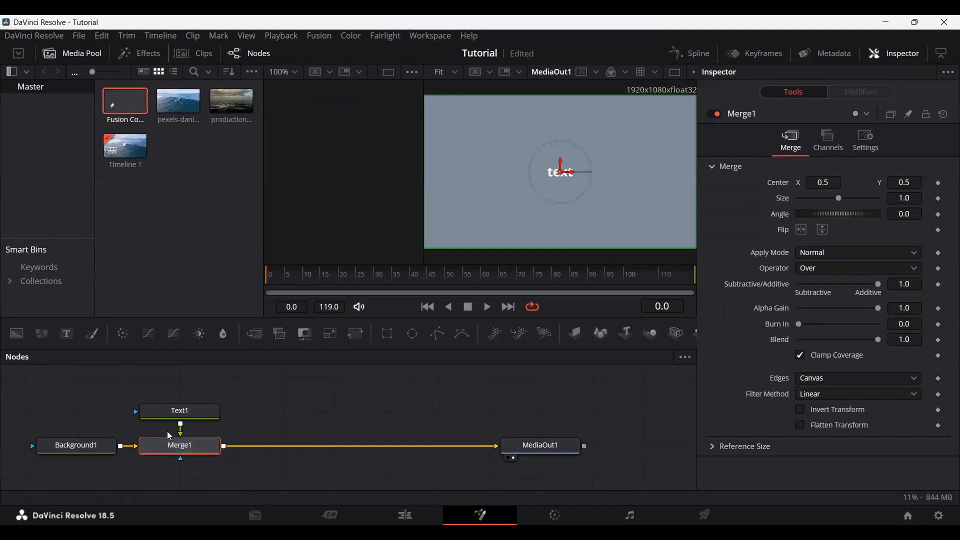
Step: Examine the Merge1 node and its connections in the node graph, and select Text1 to view its settings
scroll(167, 431, up, 3)
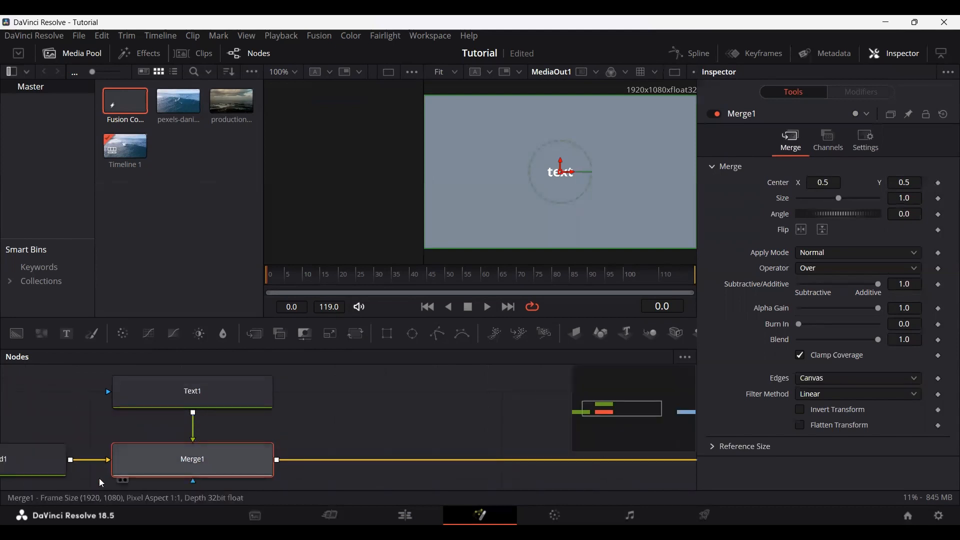
scroll(276, 408, down, 3)
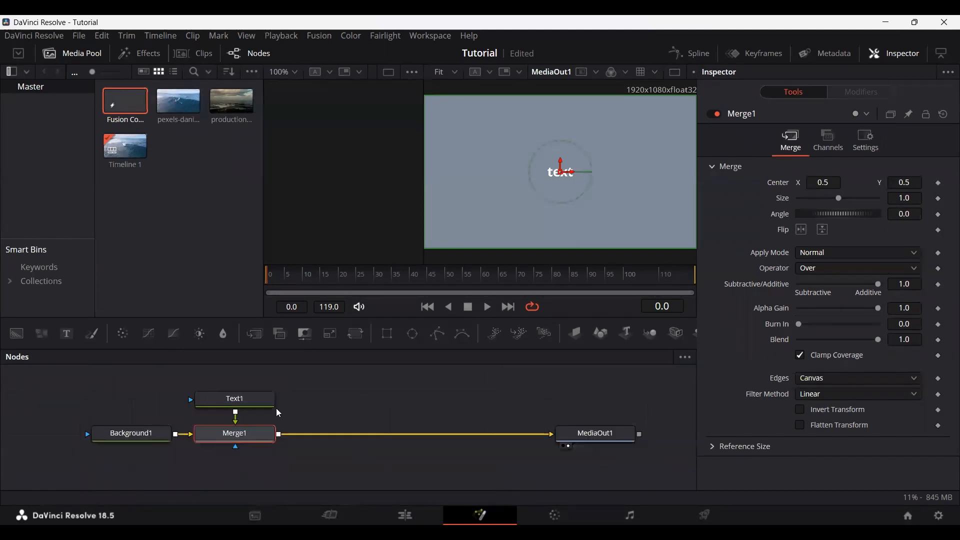
scroll(294, 414, up, 2)
scroll(294, 413, down, 2)
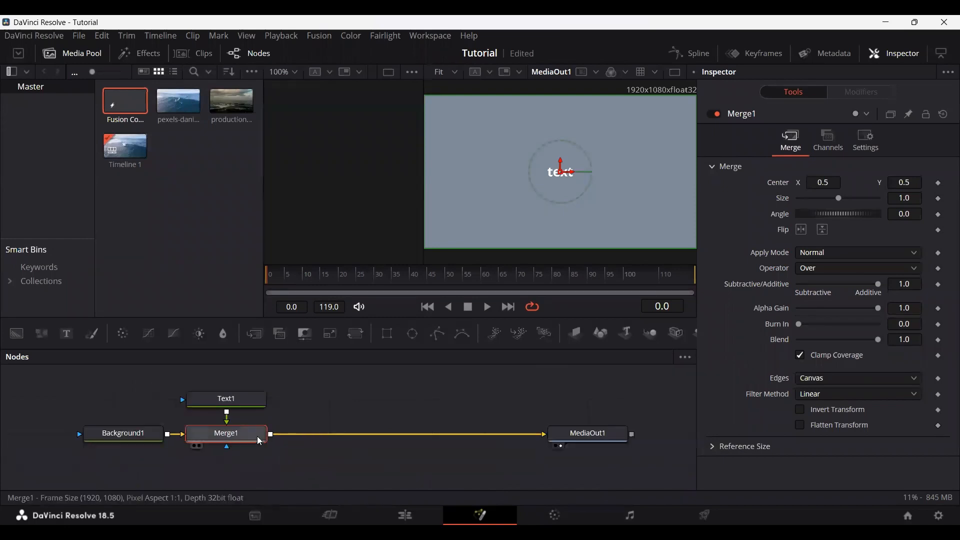
mouse_move(264, 440)
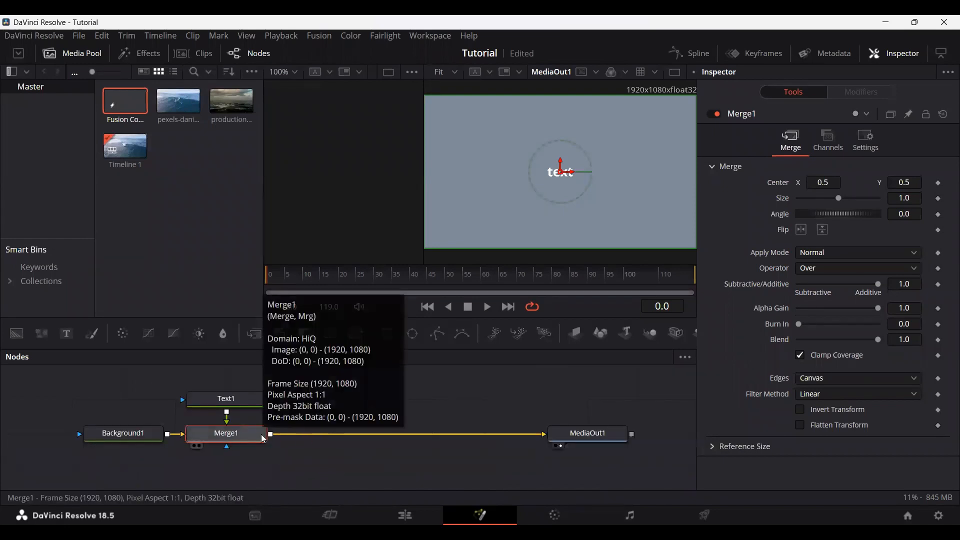
click(116, 386)
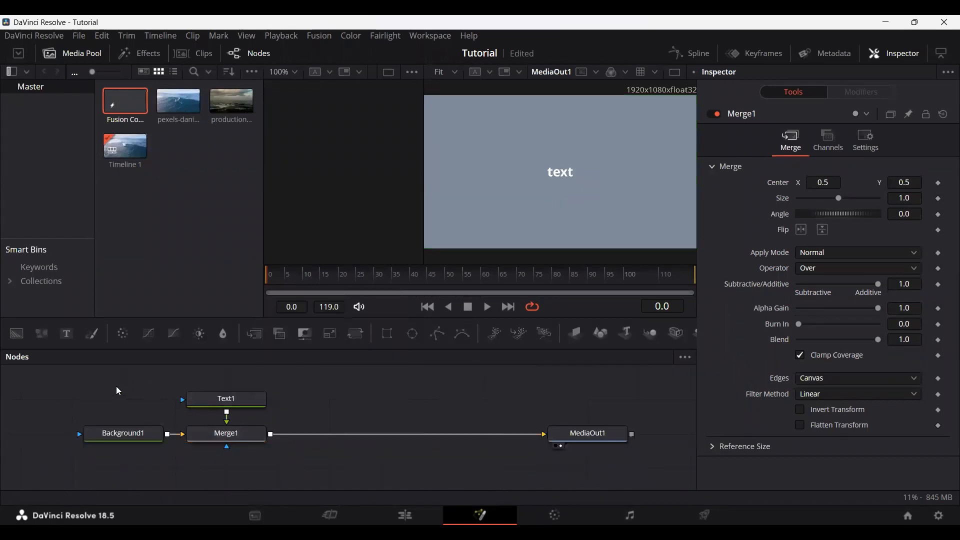
click(236, 408)
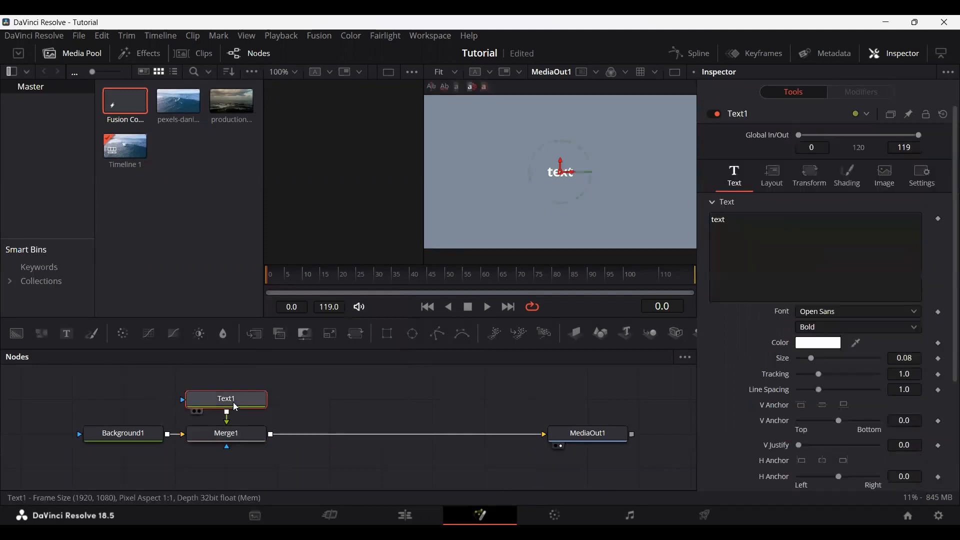
Step: Increase Text1's size to 0.185
drag(812, 361, 828, 361)
scroll(756, 380, down, 3)
scroll(757, 382, up, 3)
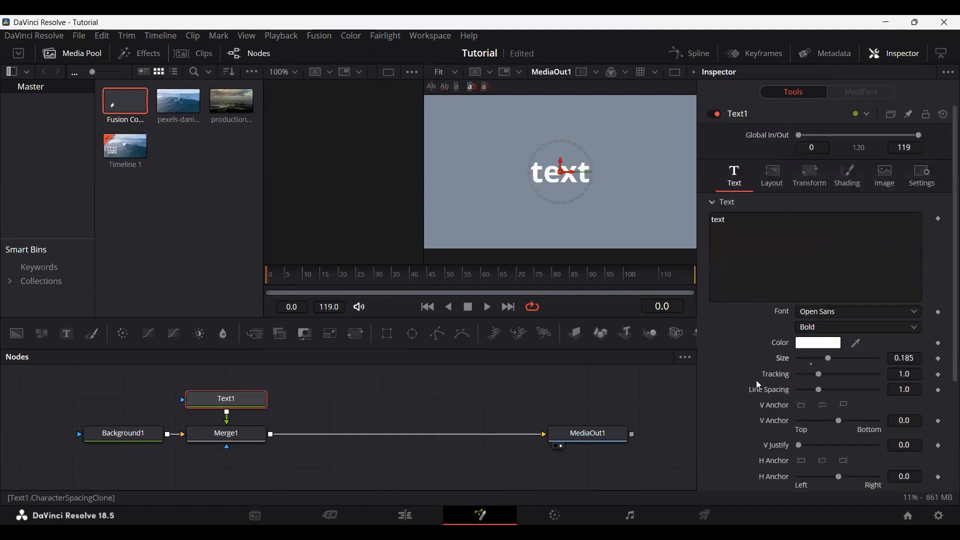
Step: Examine Text1's Layout, Transform and Shading settings, and review the remaining text properties
click(773, 175)
click(811, 175)
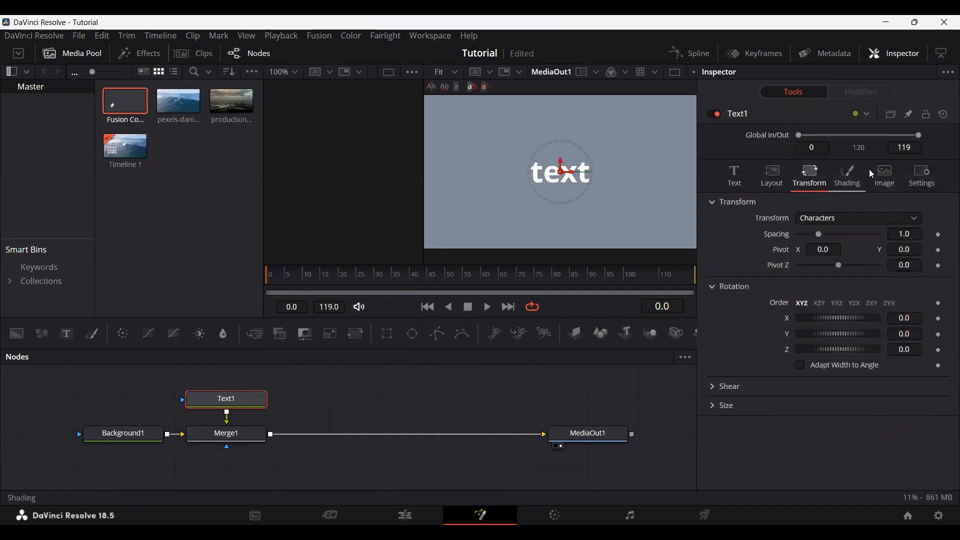
click(848, 175)
click(755, 173)
click(742, 178)
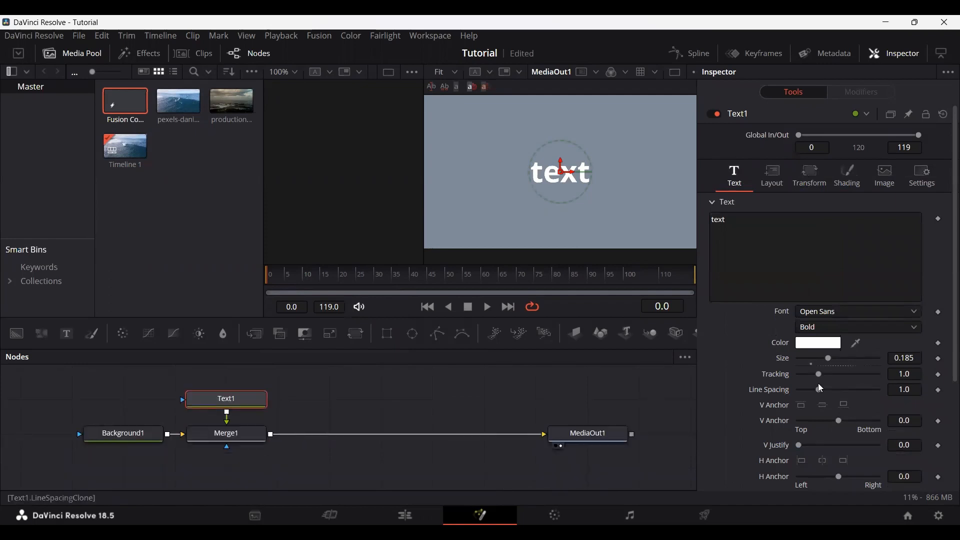
scroll(779, 415, down, 3)
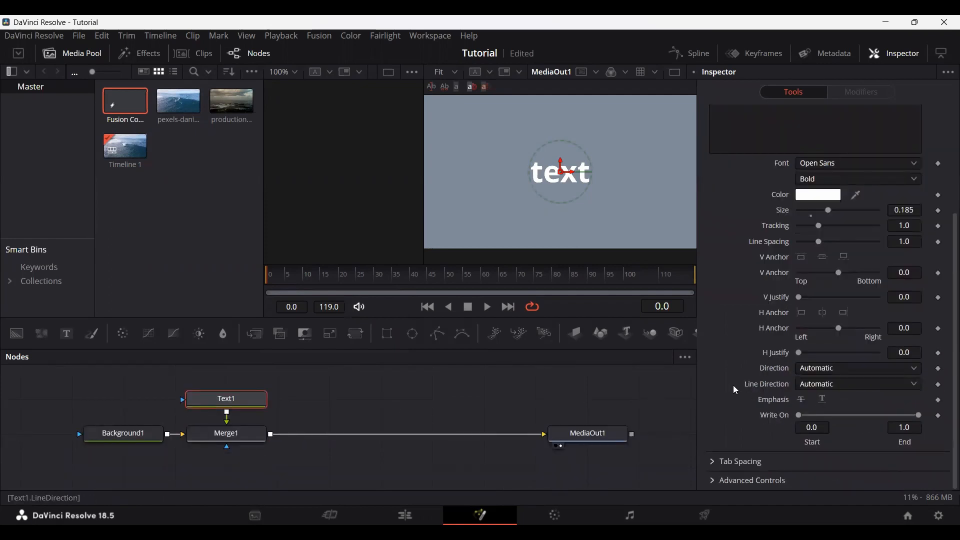
scroll(736, 390, up, 3)
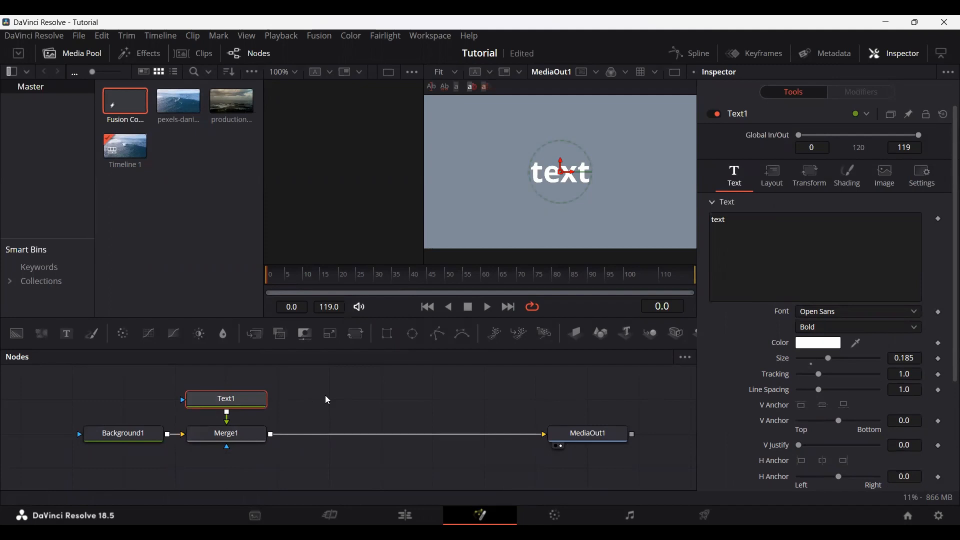
mouse_move(278, 274)
mouse_down()
mouse_move(288, 276)
mouse_move(267, 289)
mouse_move(384, 277)
mouse_move(570, 279)
mouse_move(598, 289)
mouse_move(270, 285)
mouse_move(277, 290)
mouse_up()
Step: On the Edit page, examine the New Fusion Composition Clip settings, including the duration, and close them without creating a clip
click(439, 513)
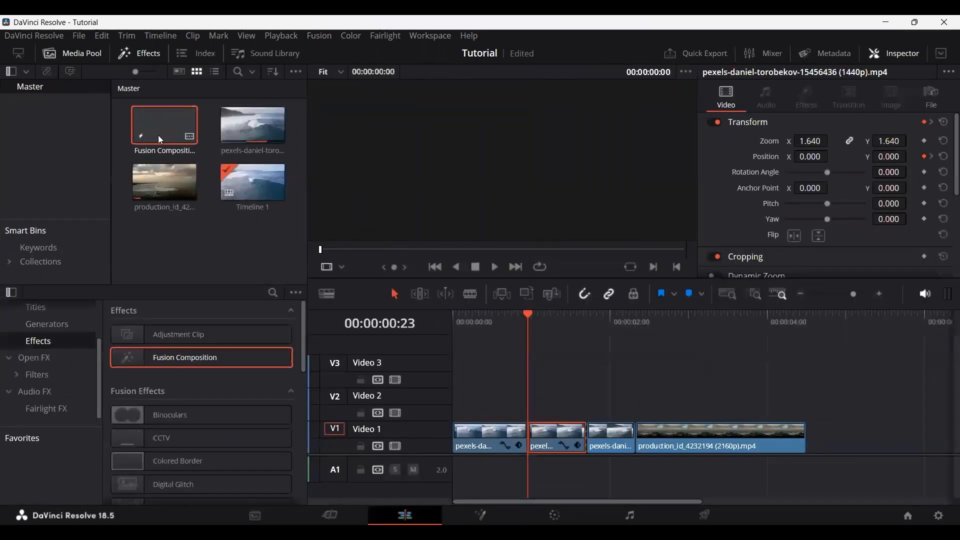
click(156, 137)
right_click(155, 137)
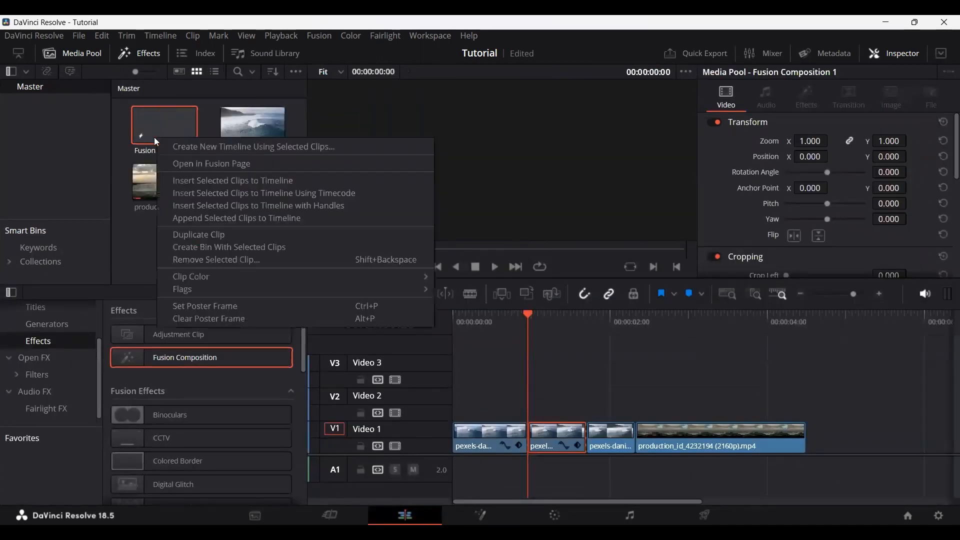
click(126, 240)
right_click(180, 240)
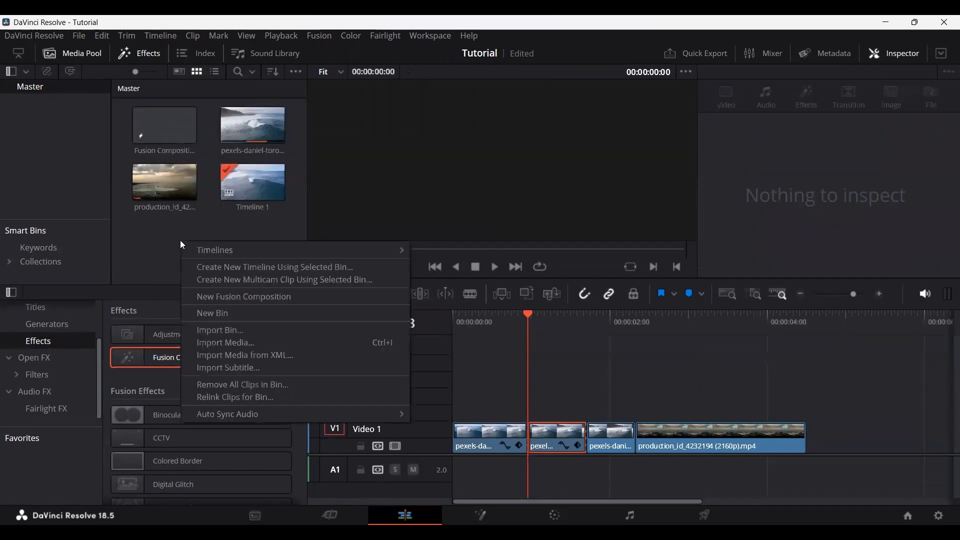
click(231, 299)
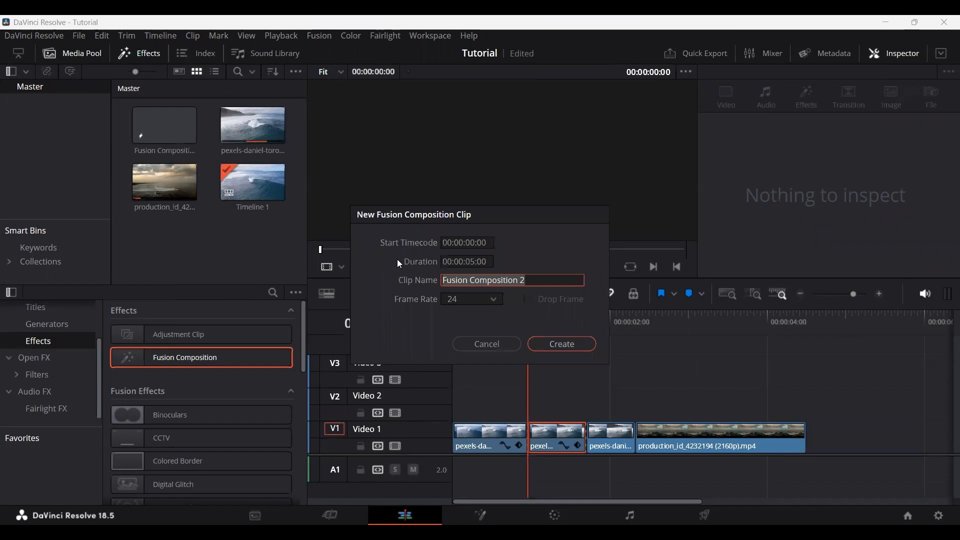
click(473, 261)
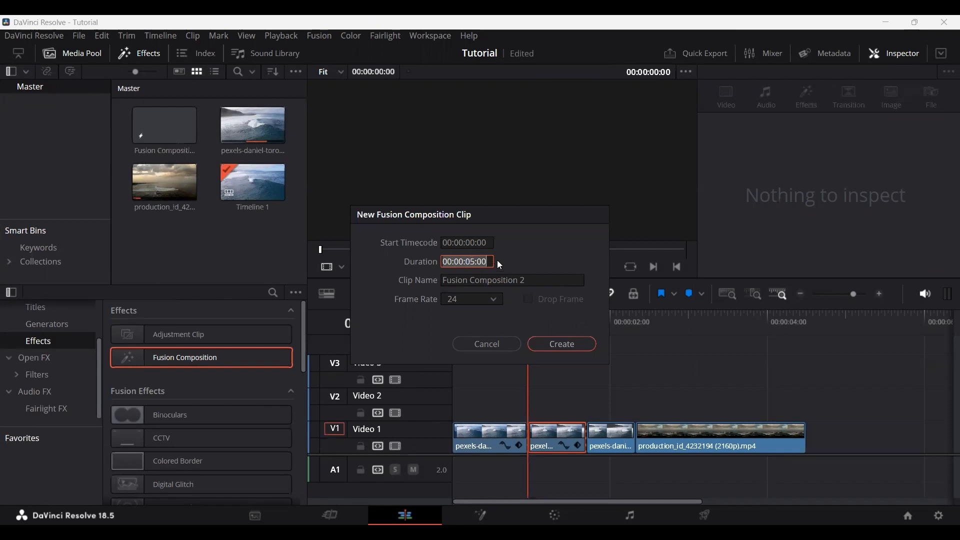
click(473, 261)
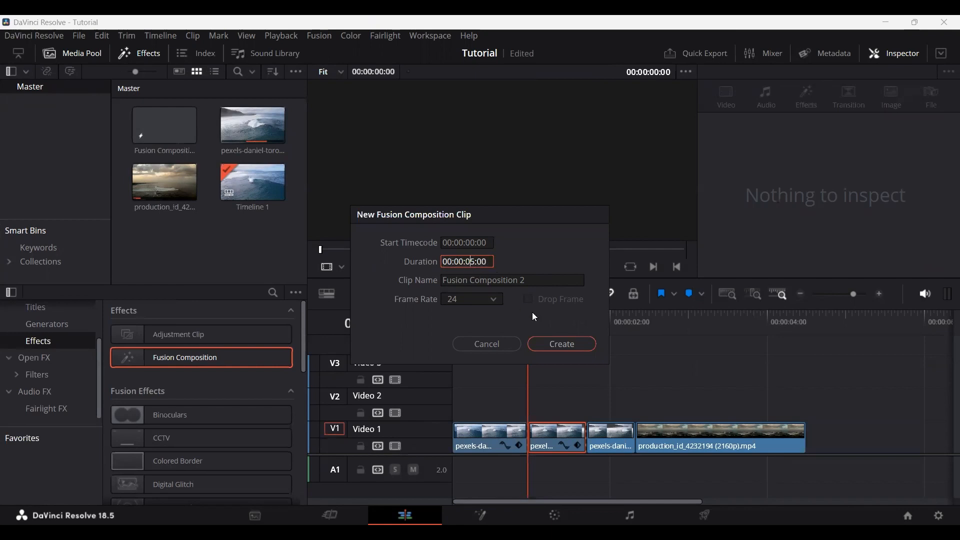
click(484, 349)
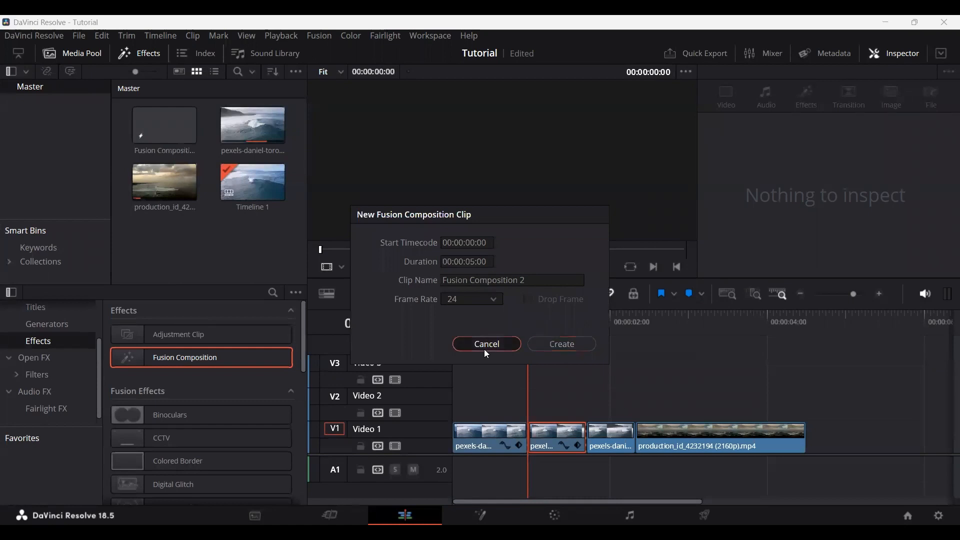
Step: Reopen the existing Fusion composition on the Fusion page and keyframe Text1's size at frame 0
click(480, 515)
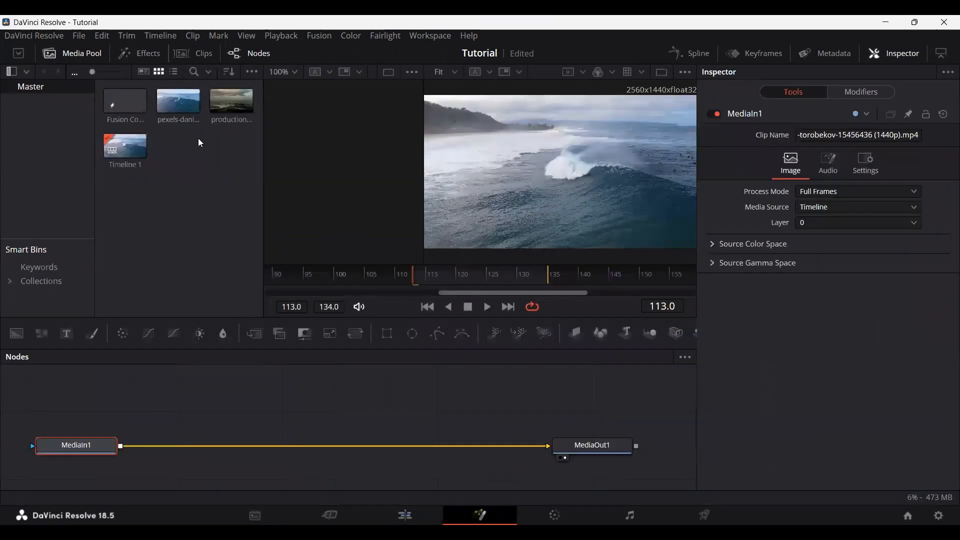
double_click(125, 103)
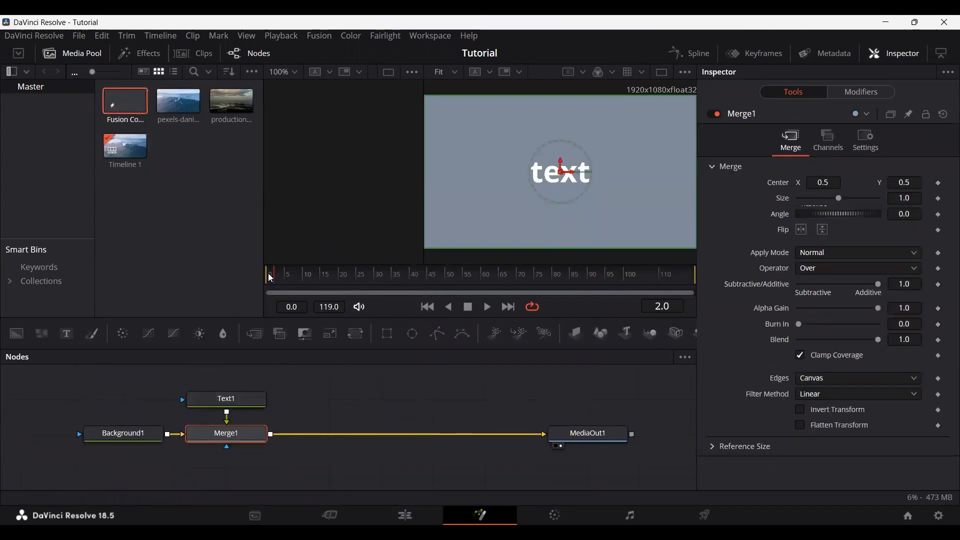
drag(272, 276, 256, 288)
click(240, 399)
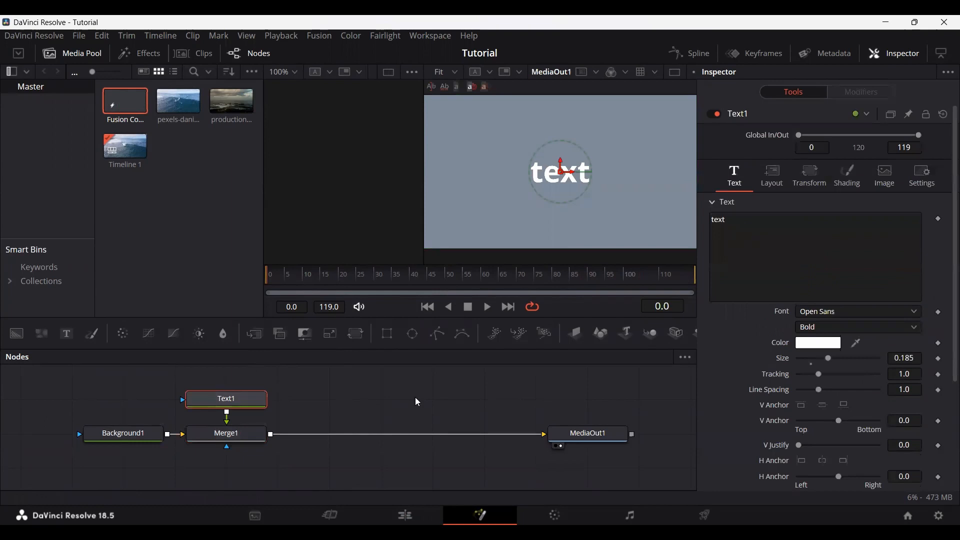
click(939, 359)
Step: Set Text1's size to 0.194 at frame 40 and play back the animation
drag(310, 283, 419, 298)
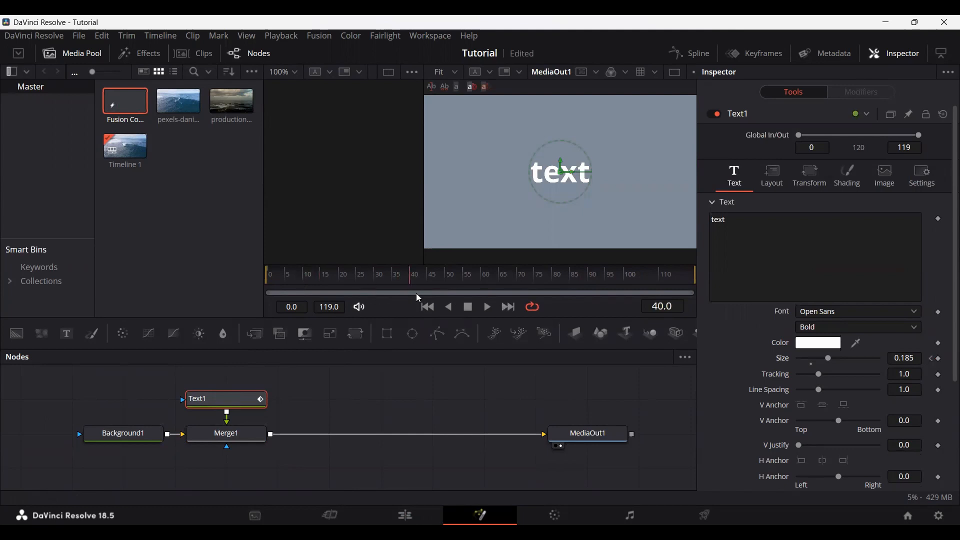
drag(909, 358, 941, 358)
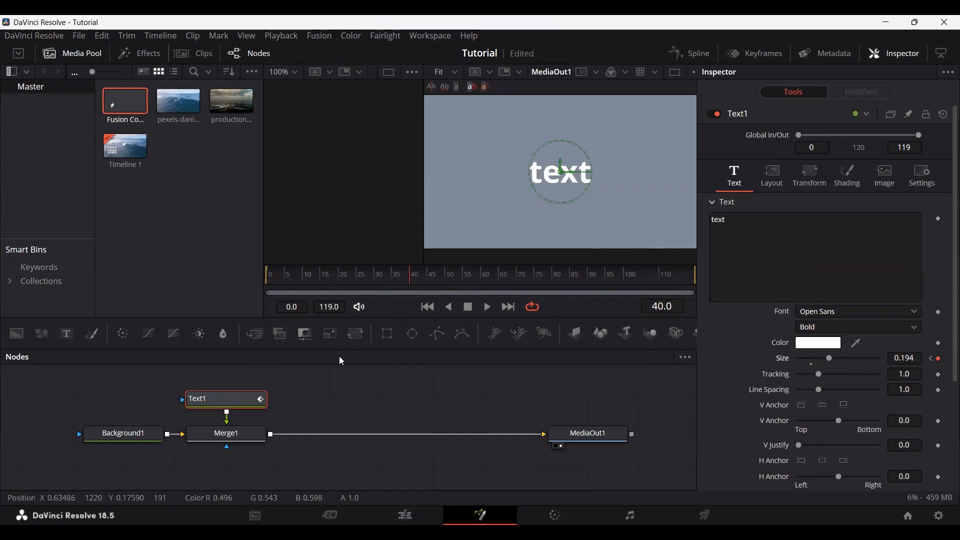
key(space)
click(386, 392)
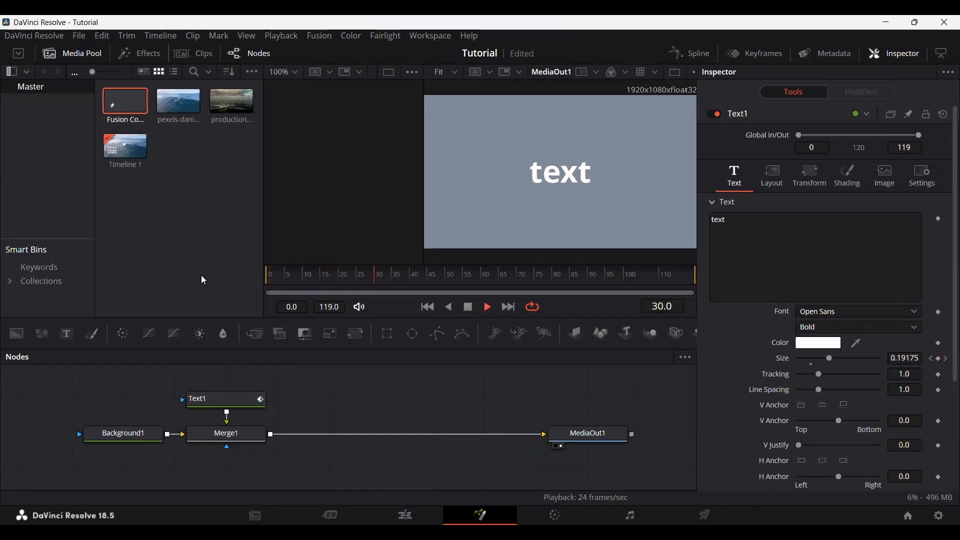
key(space)
Step: Set Text1's size to 0.2873 at frame 40 and play back the growing text from near the start
click(406, 274)
click(198, 395)
click(409, 275)
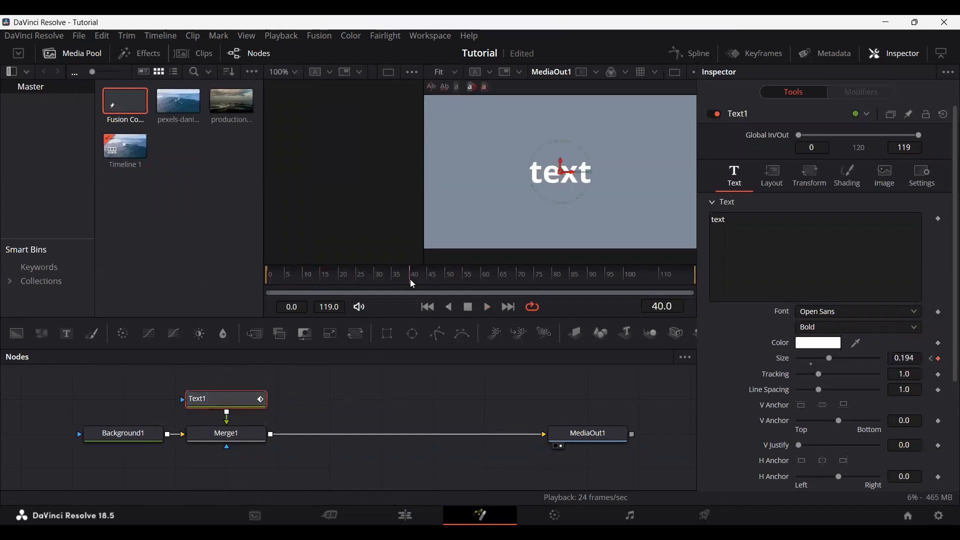
drag(907, 359, 953, 359)
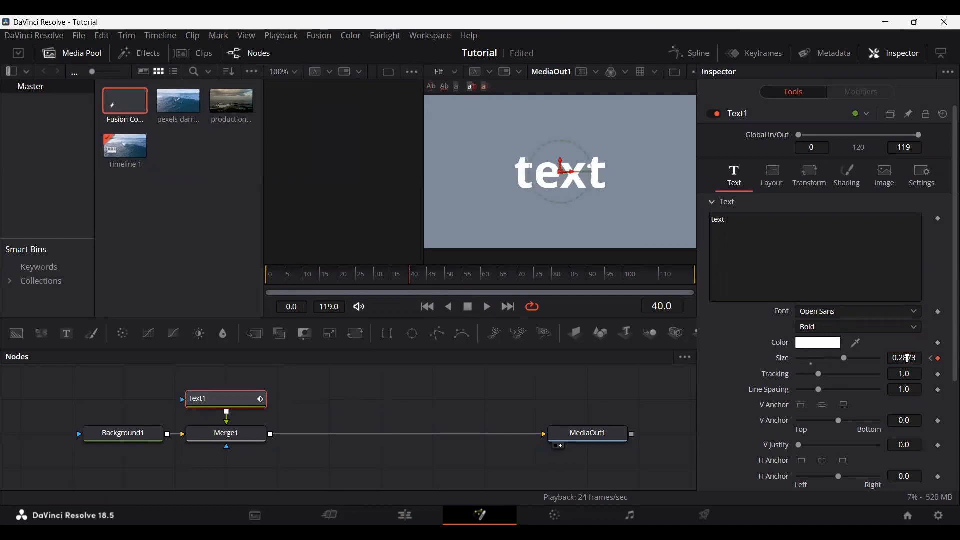
click(287, 280)
key(space)
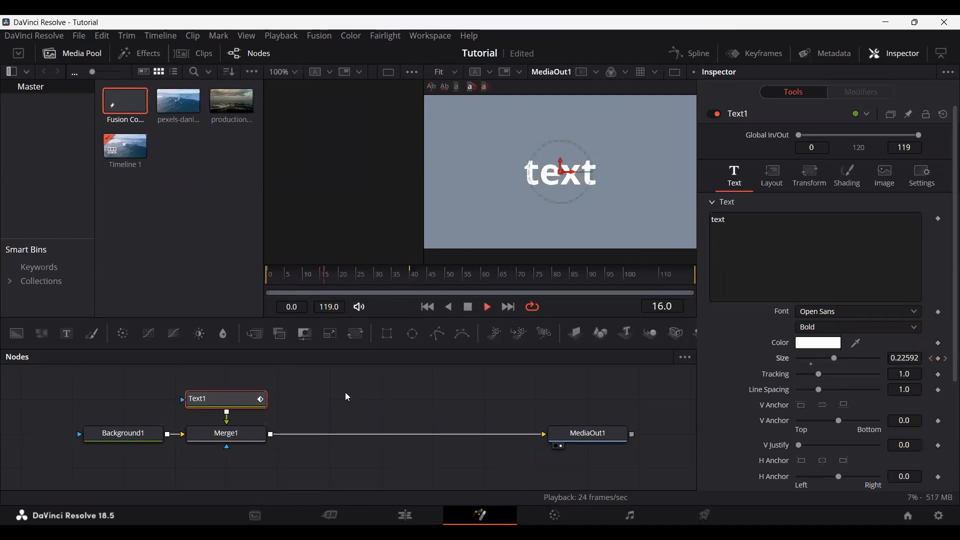
key(space)
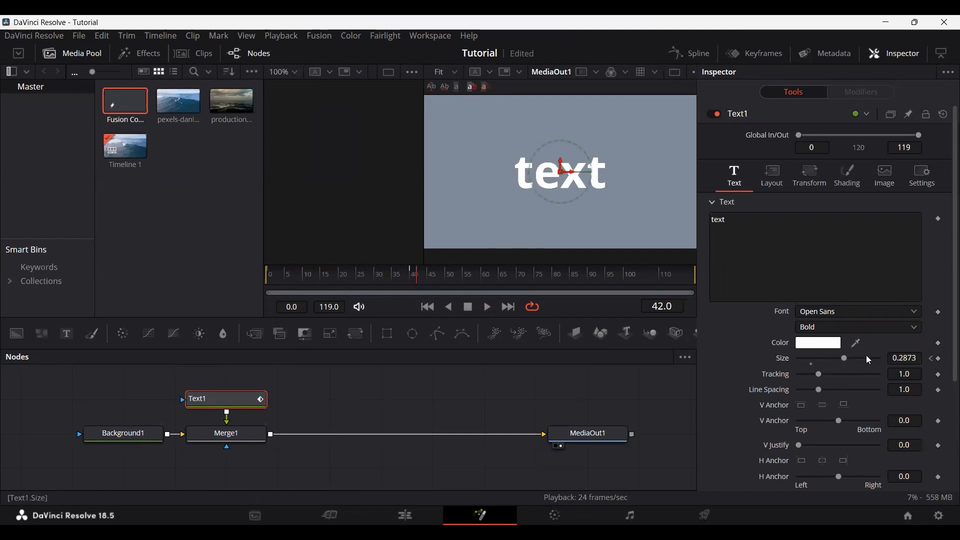
Step: Review the Text1 and Merge1 nodes, look at the timeline on the Edit page, and reopen the Fusion composition
click(371, 405)
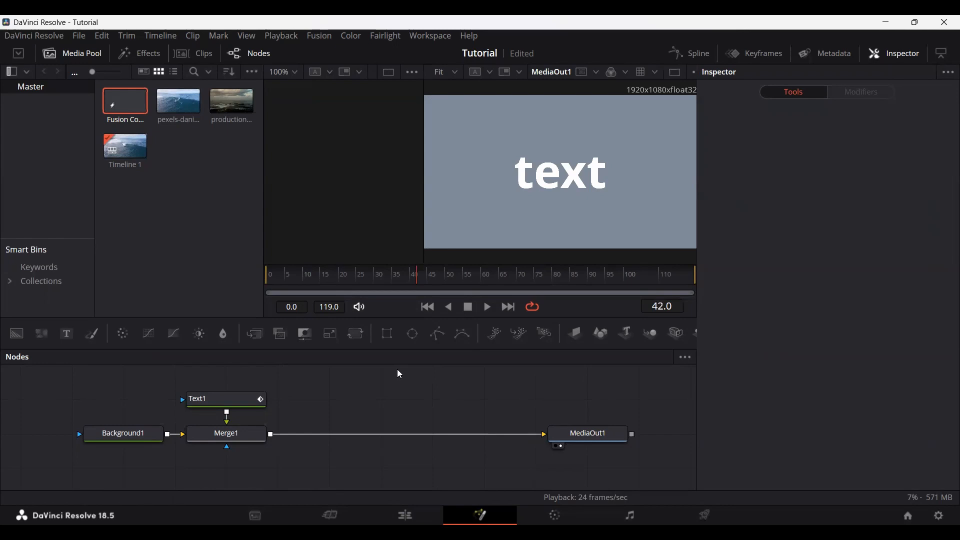
click(227, 408)
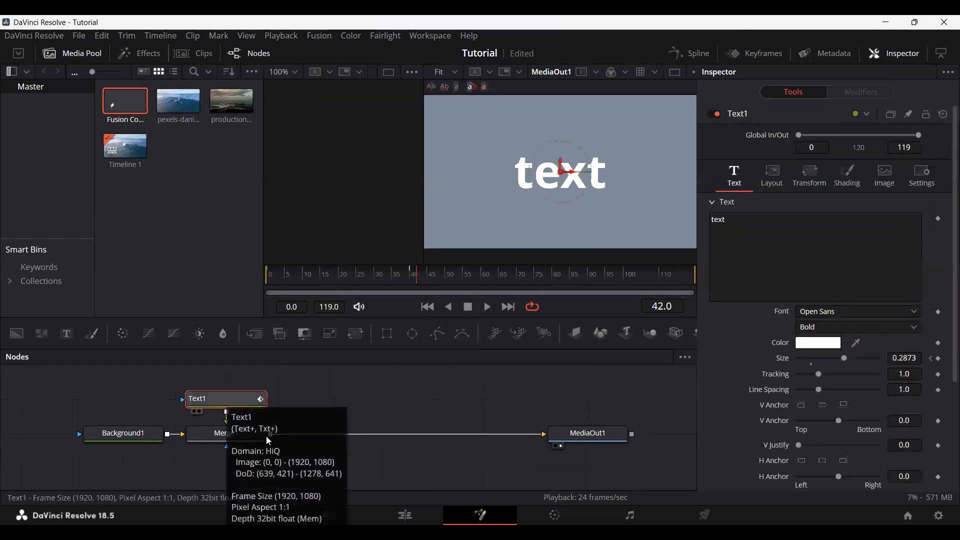
click(252, 434)
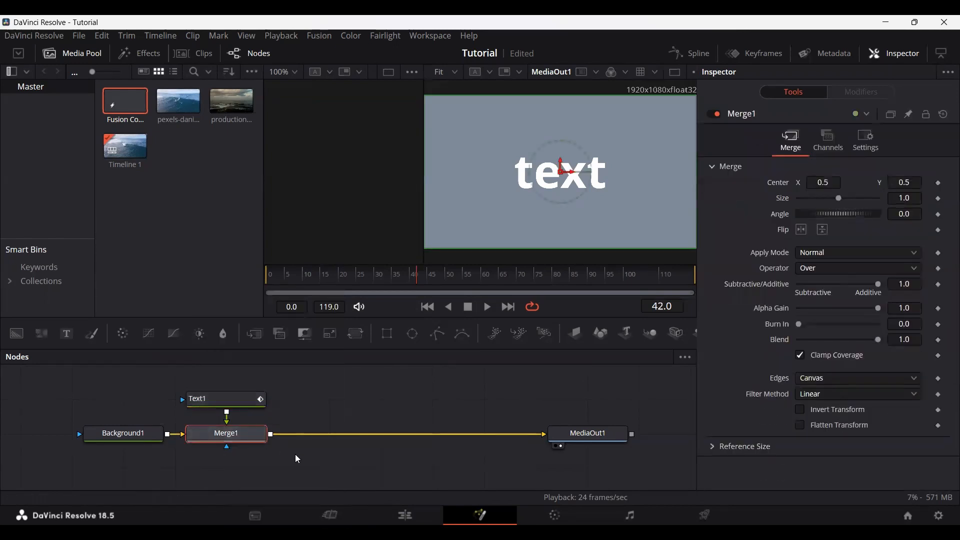
click(405, 516)
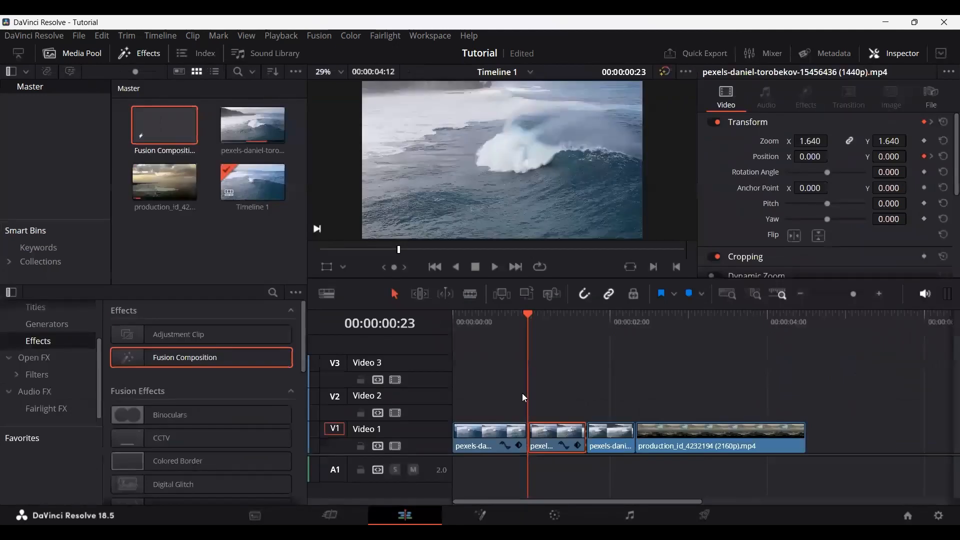
drag(528, 315, 528, 350)
click(480, 516)
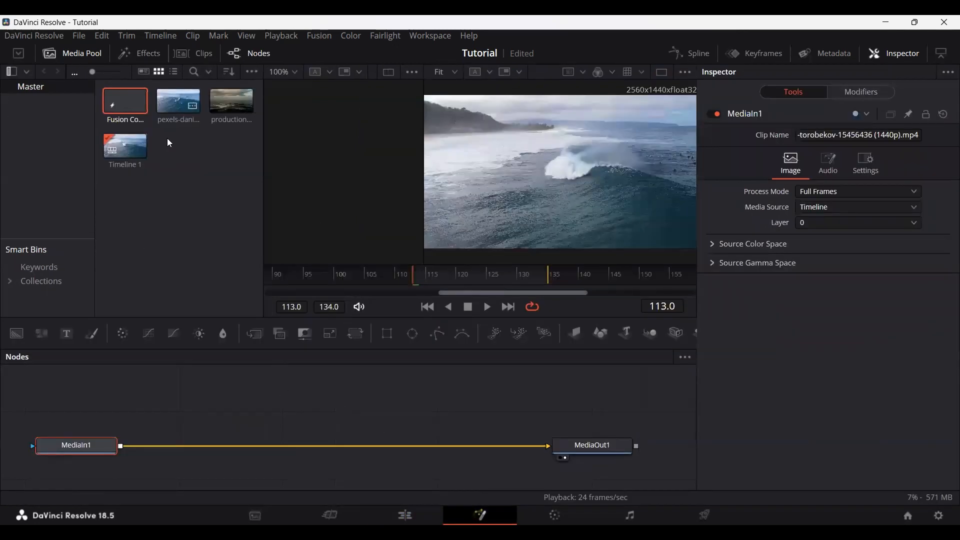
double_click(128, 92)
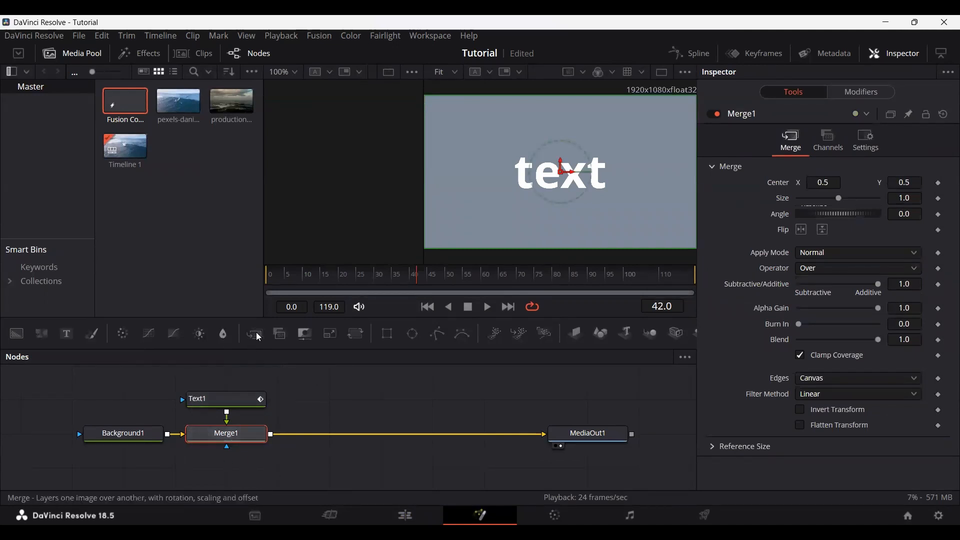
Step: Add a second Merge node, connect it between Merge1 and MediaOut1, and align it beside Merge1
drag(255, 334, 373, 472)
drag(493, 438, 338, 468)
drag(426, 468, 559, 429)
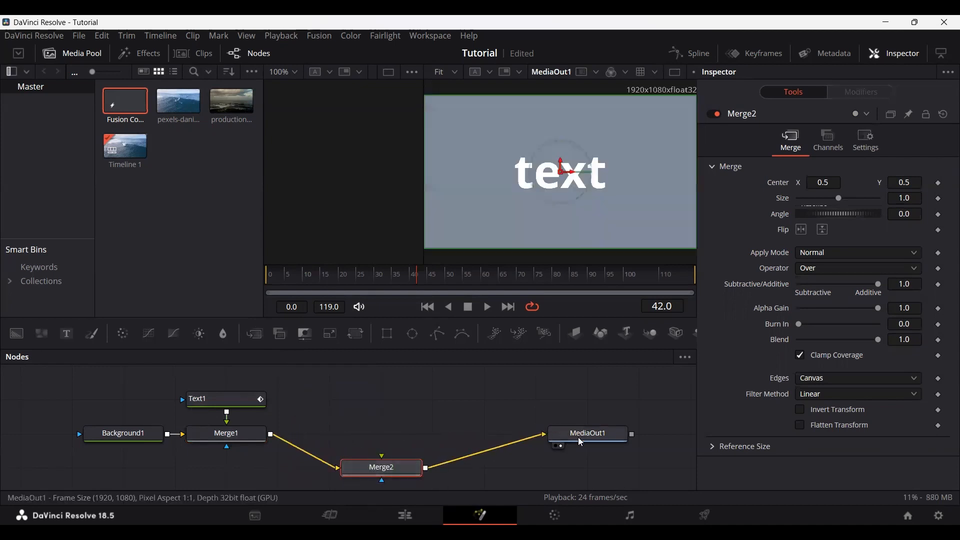
drag(364, 473, 312, 440)
click(376, 409)
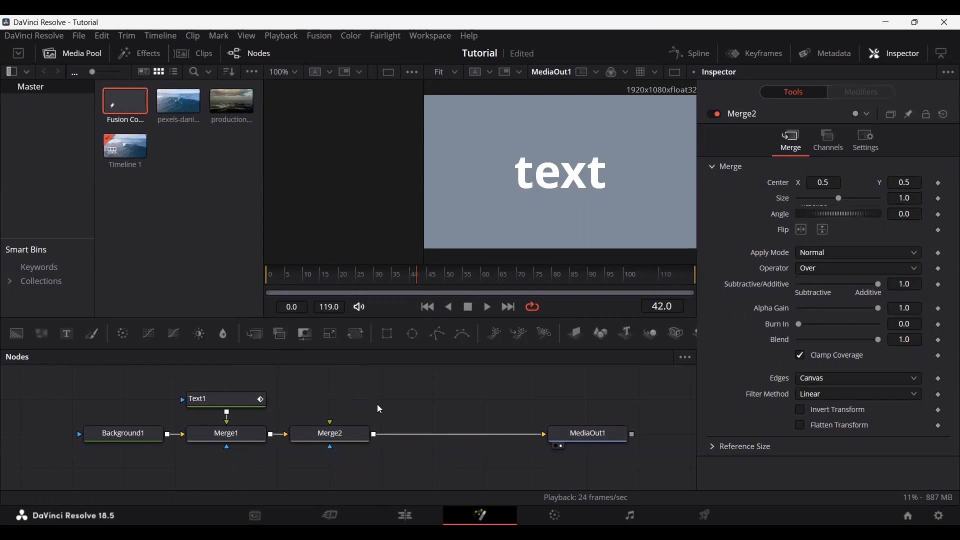
Step: Examine the Merge1, Merge2 and Background1 nodes and how they line up in the node graph
click(256, 437)
click(320, 439)
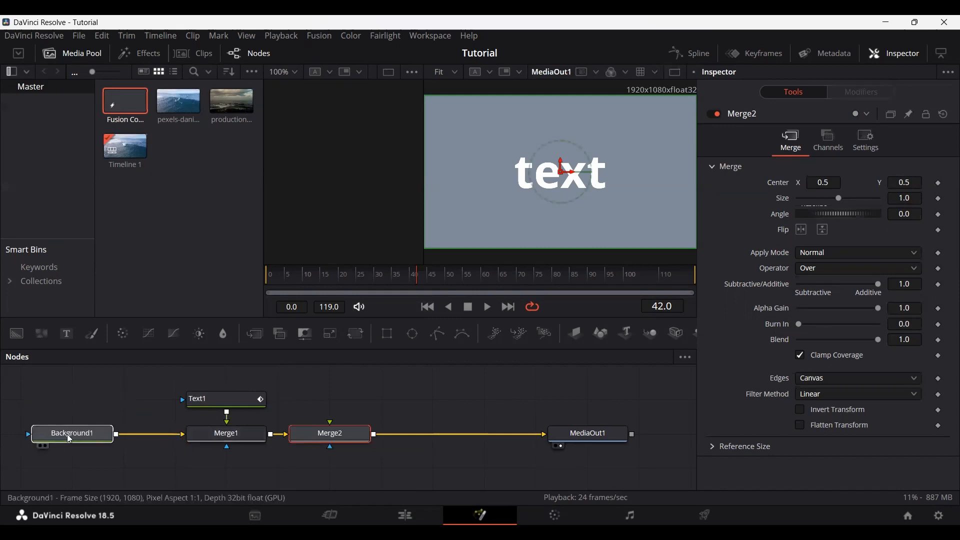
click(133, 437)
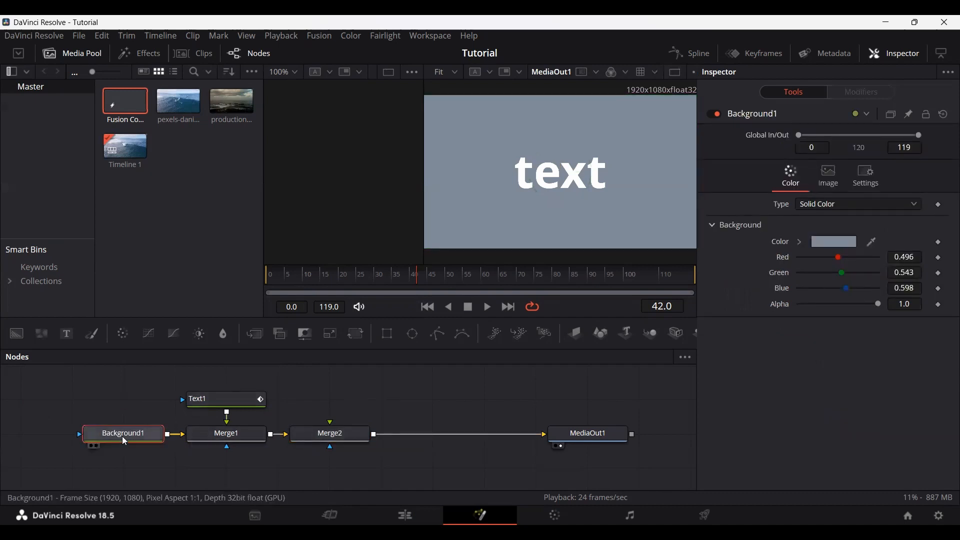
drag(115, 432, 137, 437)
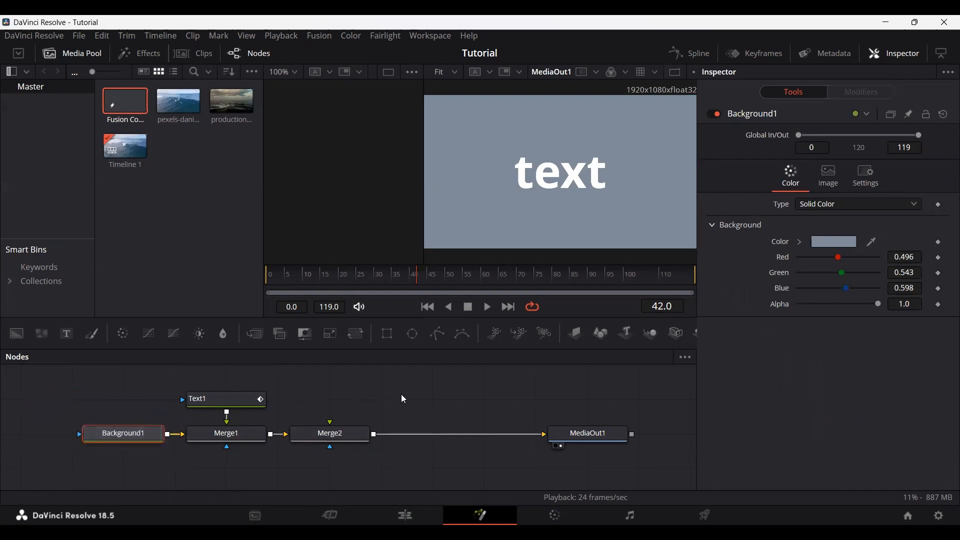
Step: Look through the node graph's display options and its Arrange Tools settings for grid alignment
right_click(370, 389)
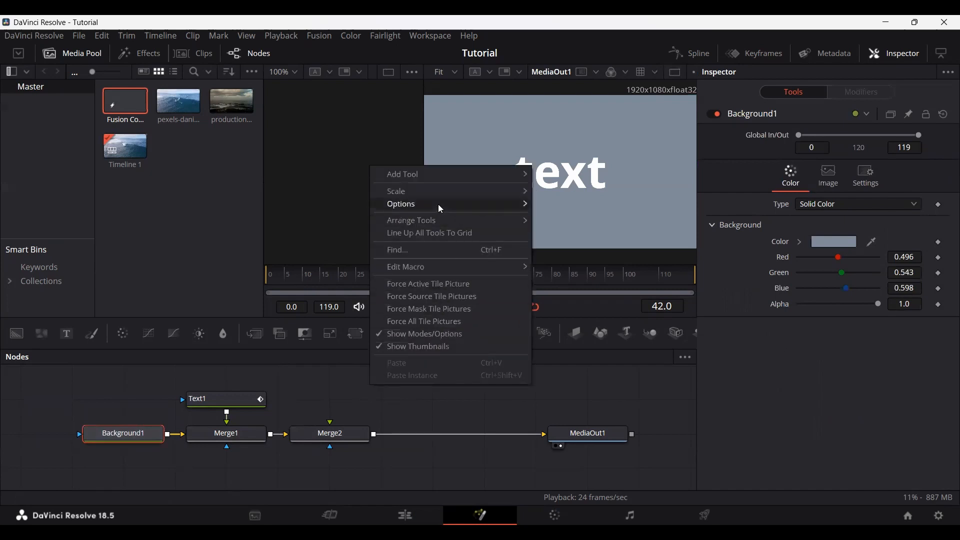
mouse_move(441, 209)
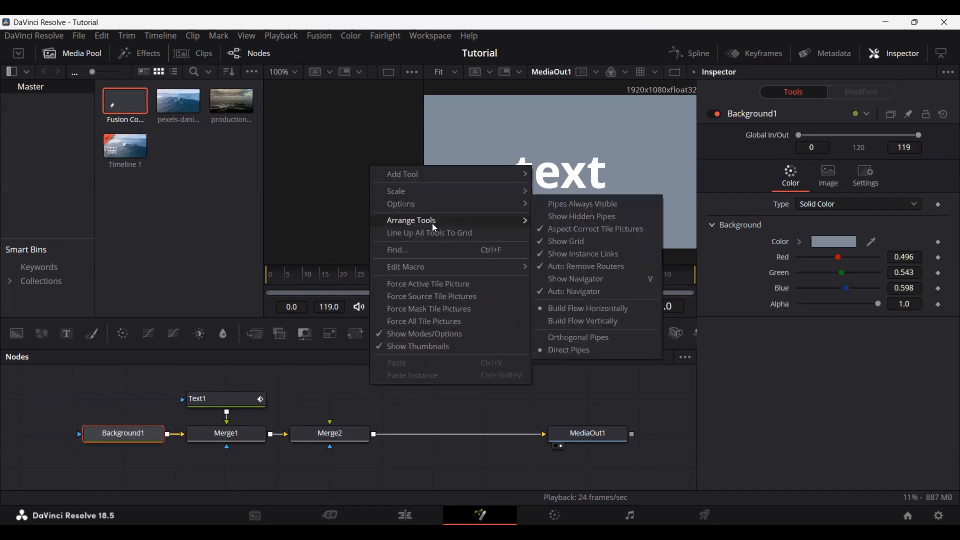
mouse_move(466, 221)
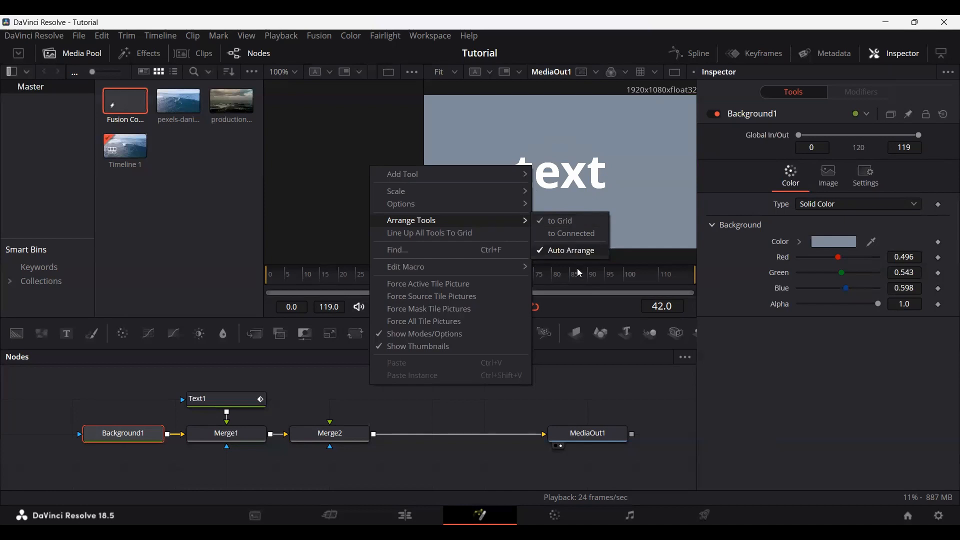
click(576, 420)
mouse_move(114, 429)
mouse_down()
mouse_move(96, 417)
mouse_move(88, 466)
mouse_move(110, 436)
mouse_up()
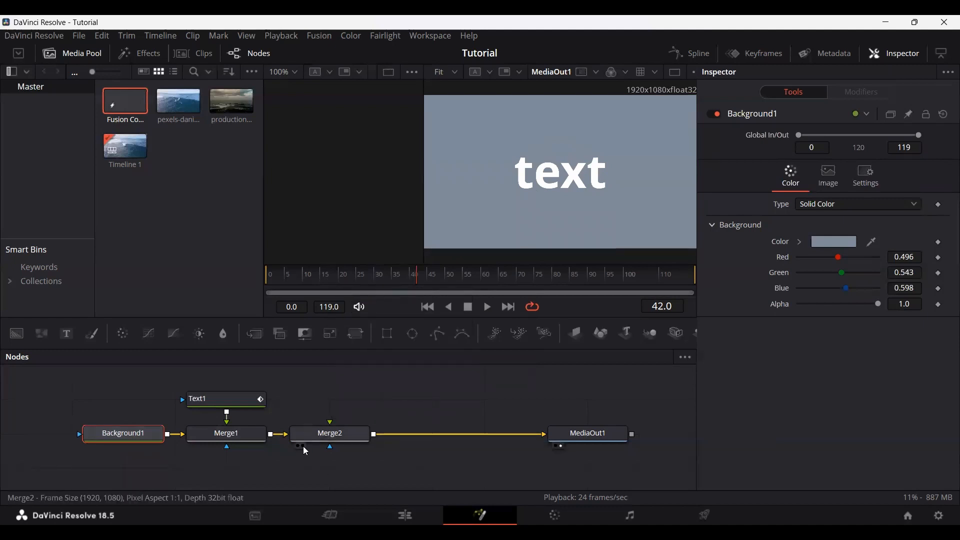
Step: Move Merge1, Merge2 and MediaOut1 down one grid row and insert a third Merge node between Merge2 and MediaOut1
click(370, 418)
scroll(311, 459, down, 3)
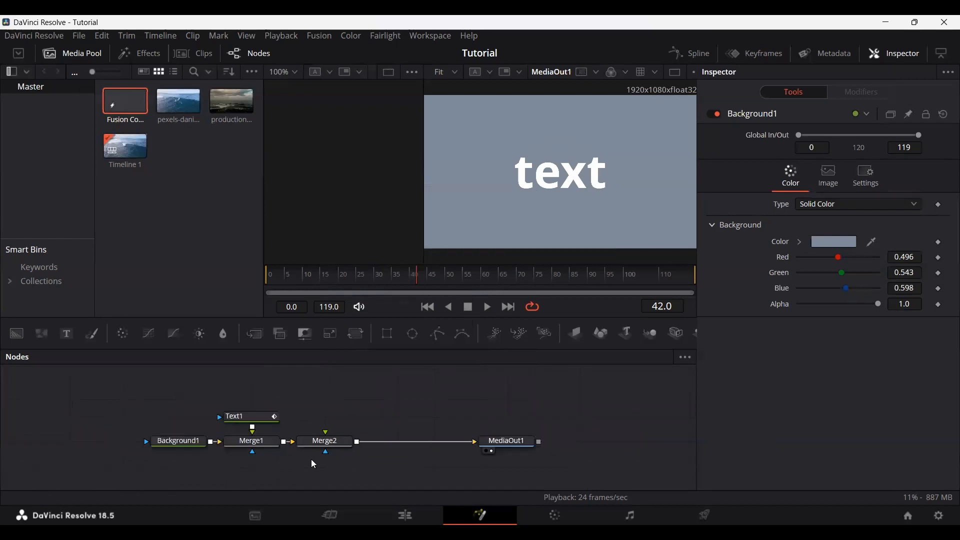
drag(257, 475, 451, 443)
mouse_move(437, 447)
mouse_down()
mouse_move(462, 464)
mouse_move(437, 464)
mouse_up()
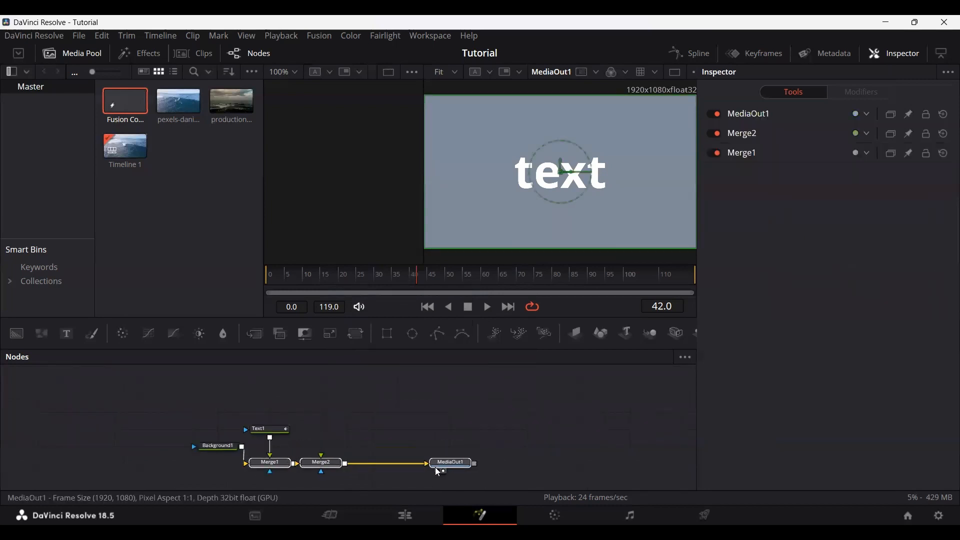
drag(333, 428, 296, 364)
scroll(304, 419, up, 3)
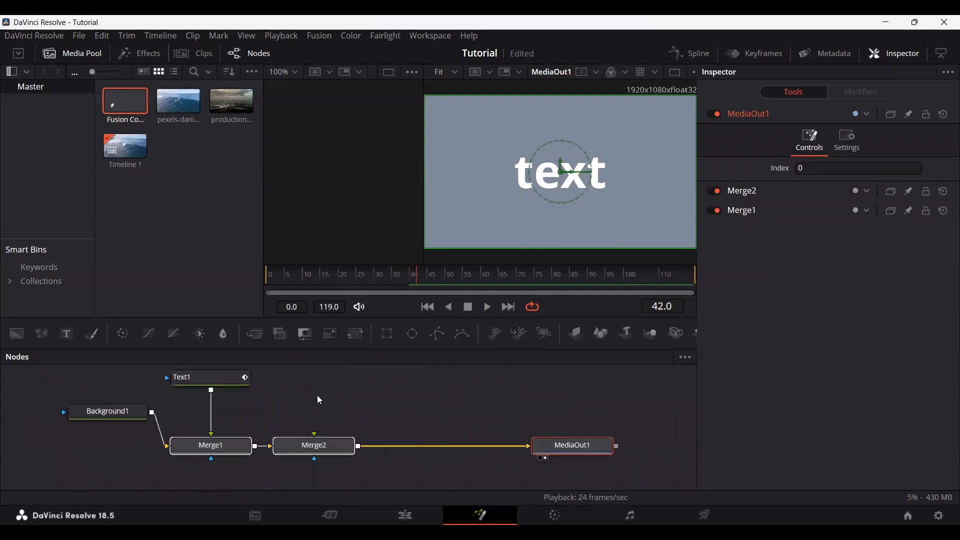
click(347, 395)
scroll(360, 413, up, 2)
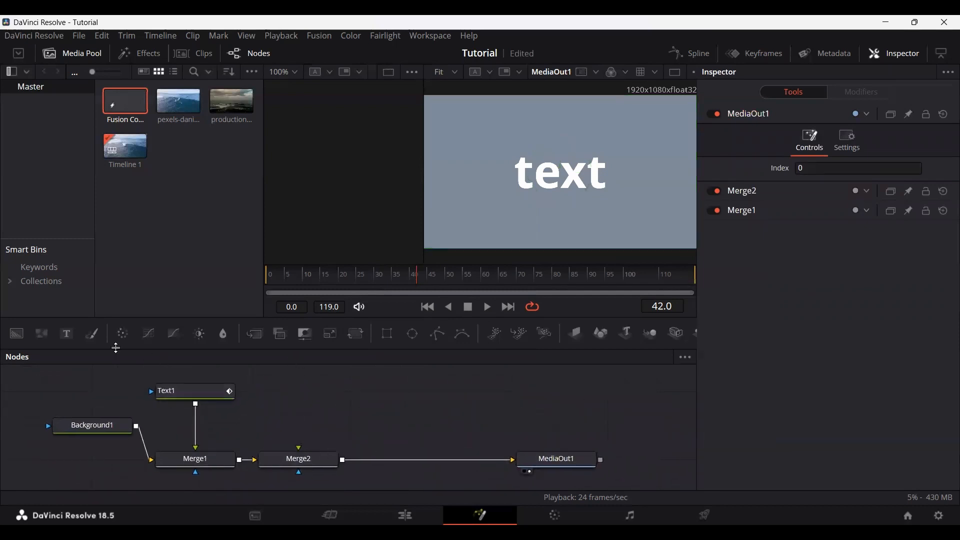
drag(255, 336, 433, 471)
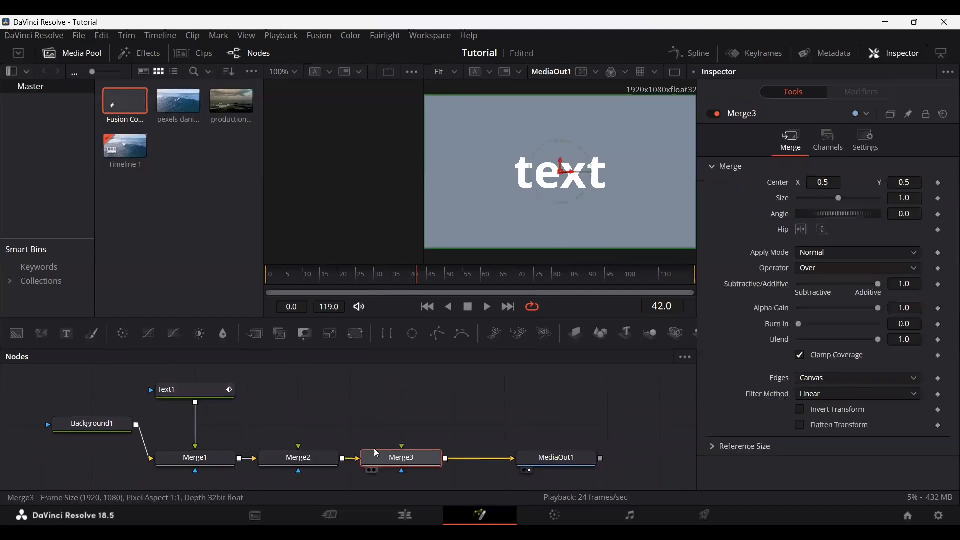
Step: View Text1's layout settings, try a Transform node between Text1 and Merge1, and delete it again
click(186, 391)
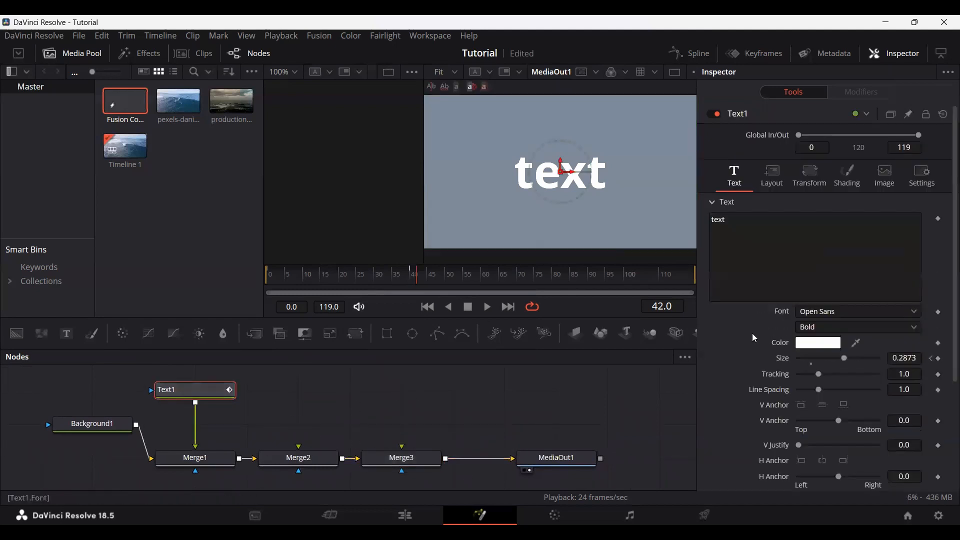
click(773, 174)
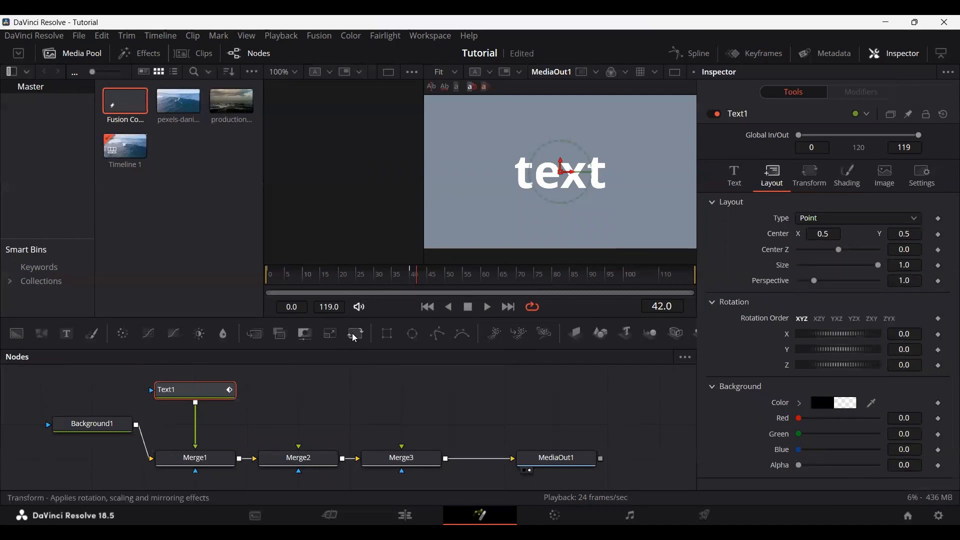
drag(356, 335, 198, 423)
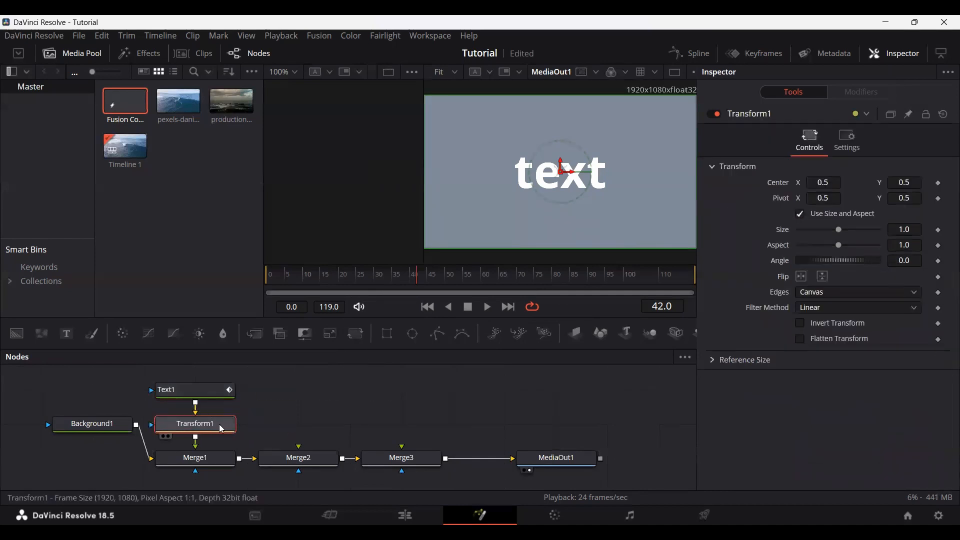
key(Delete)
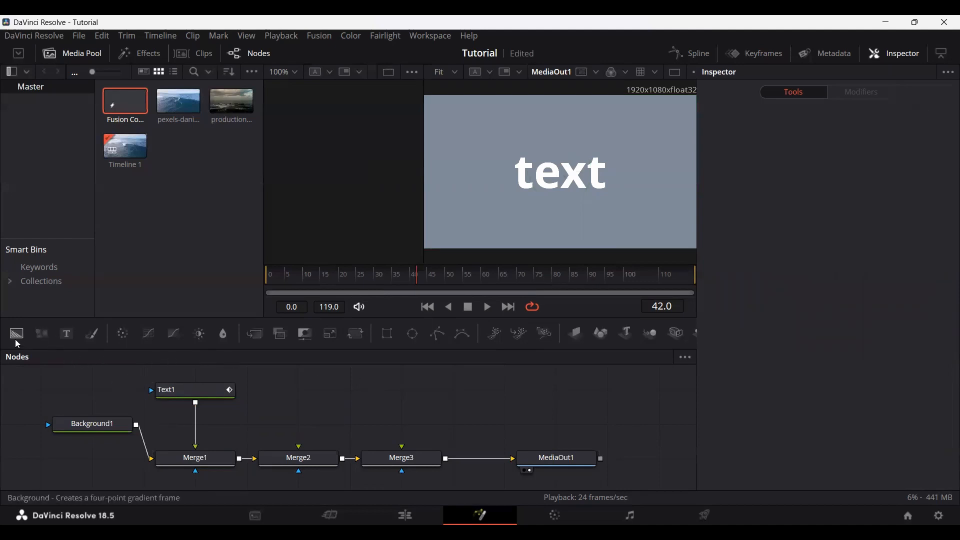
Step: Add a Background node above Merge2, colour it red 1.0 and green 0.189, and connect it as Merge2's foreground
drag(16, 334, 305, 425)
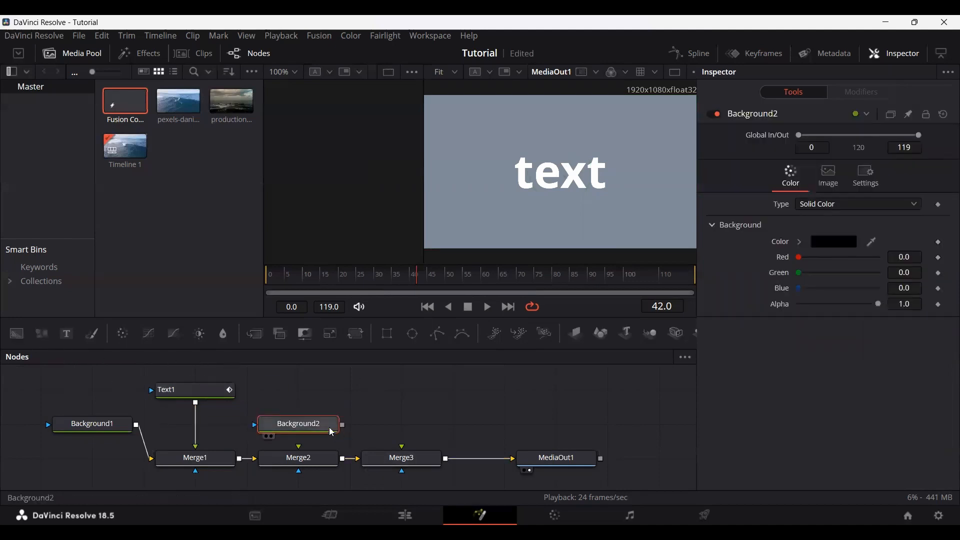
drag(799, 257, 888, 259)
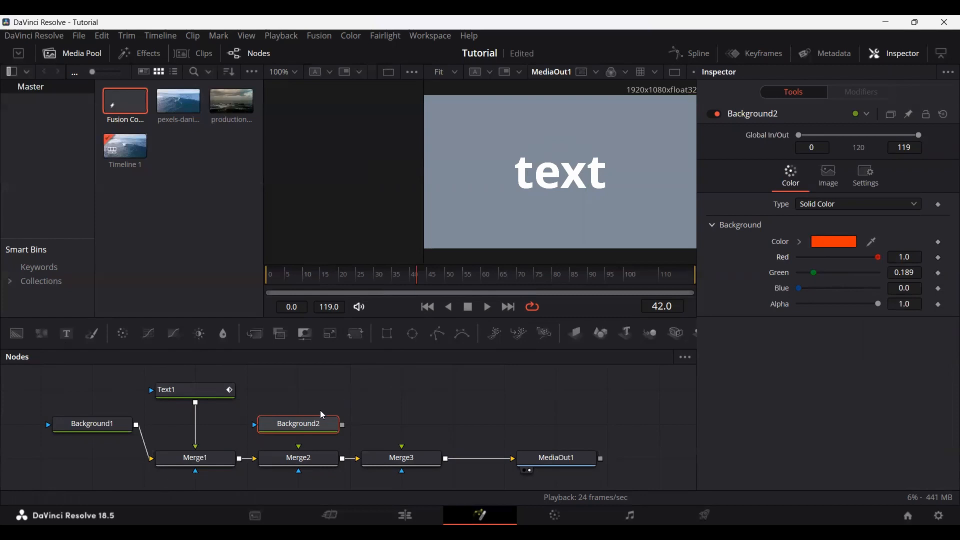
drag(343, 425, 303, 452)
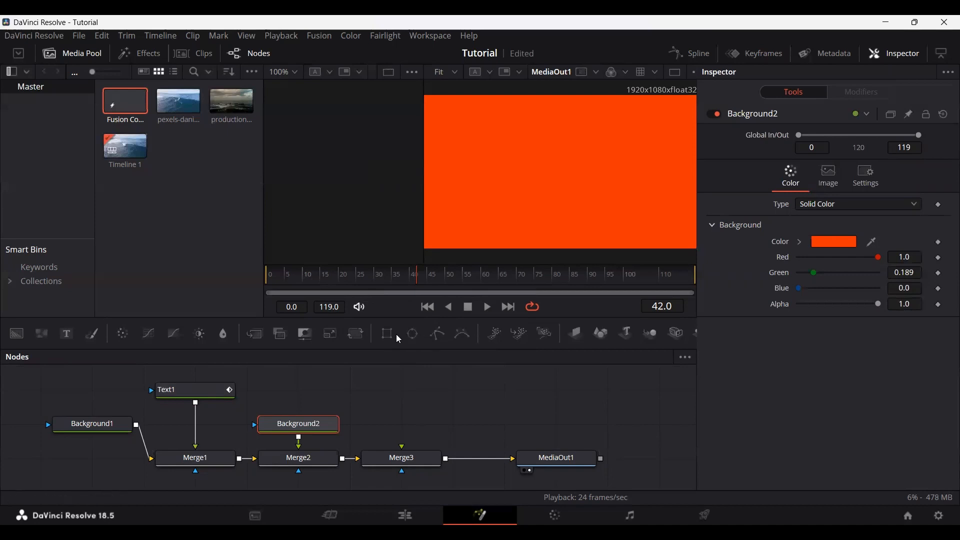
Step: Mask Background2 with a Rectangle shaped as an underline below the text, width 0.614, height 0.016, centred at about 0.514, 0.345
drag(386, 333, 344, 428)
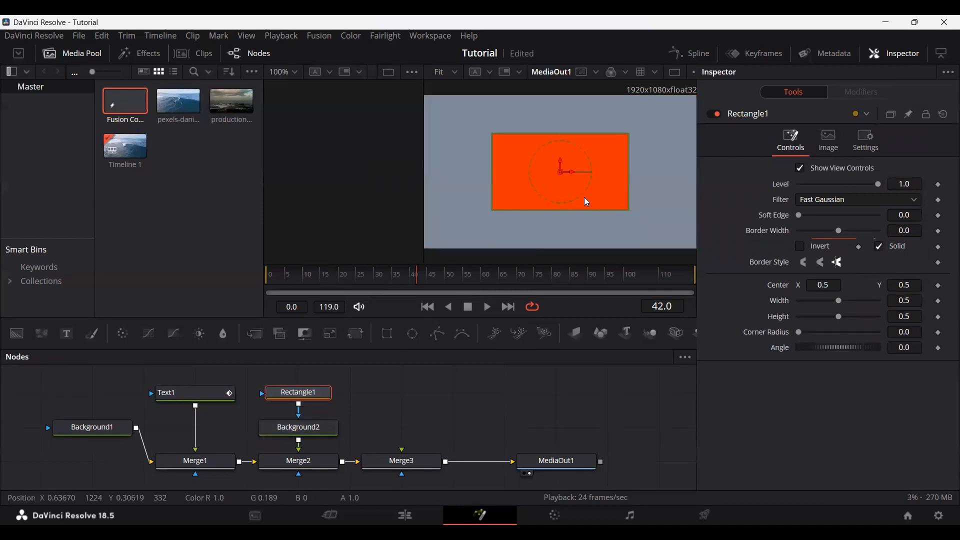
drag(563, 170, 504, 186)
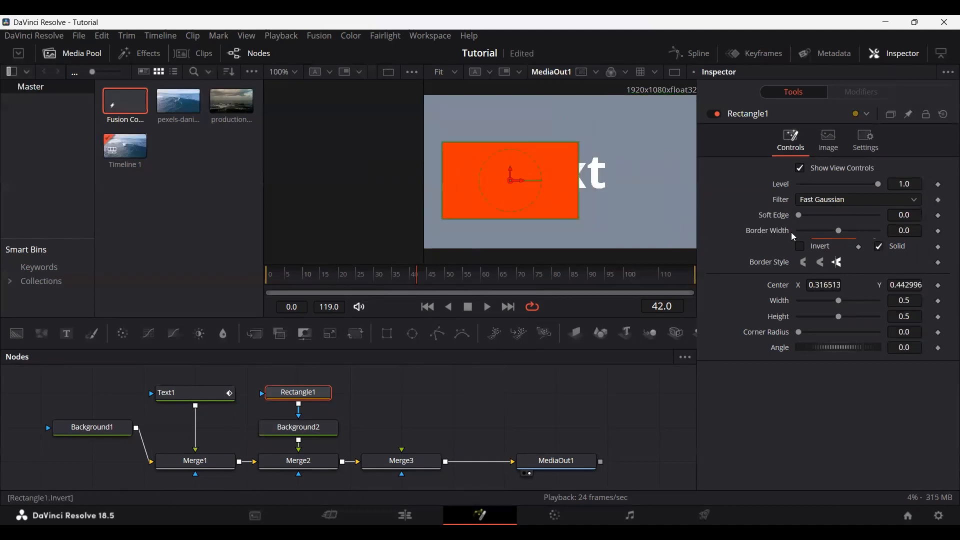
drag(836, 301, 856, 300)
drag(512, 183, 566, 199)
click(443, 385)
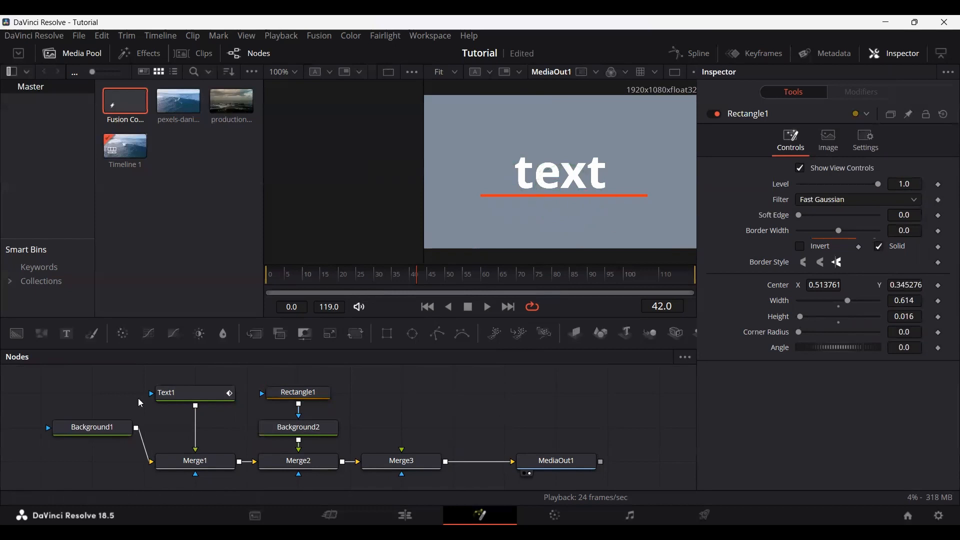
Step: Add a Background node coloured red 0.646, green 0.661, blue 0.472, mask it with an Ellipse, and connect it to Merge3
drag(17, 333, 402, 428)
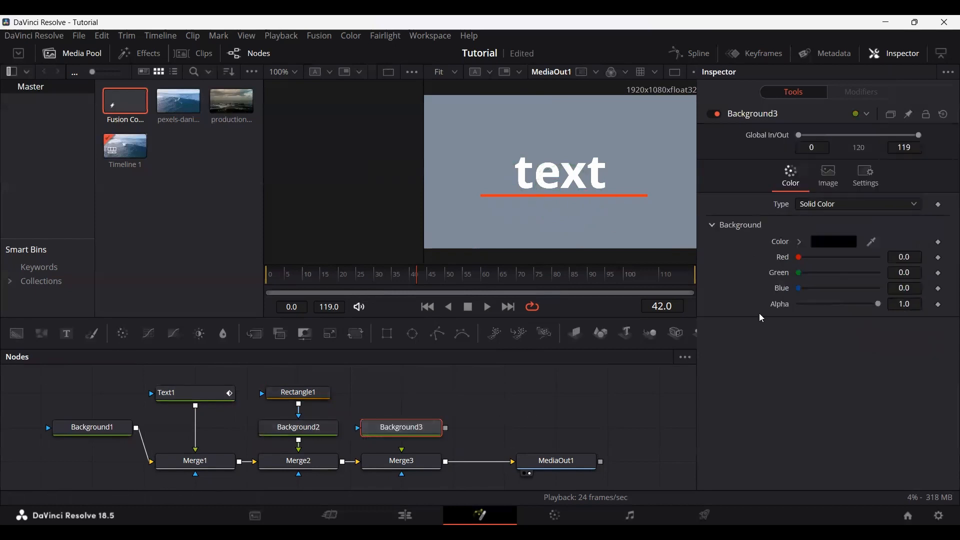
drag(800, 257, 851, 257)
drag(799, 273, 855, 274)
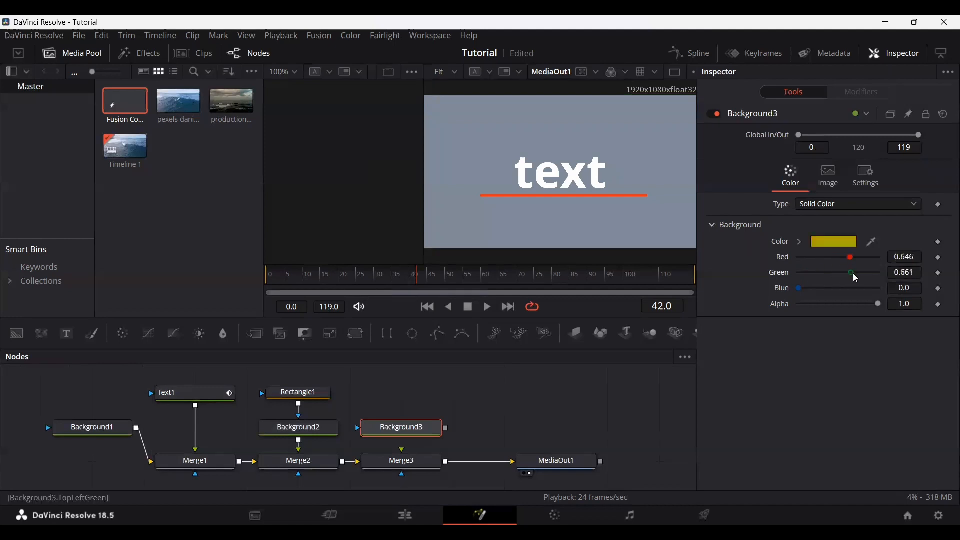
drag(799, 289, 838, 290)
drag(413, 334, 403, 399)
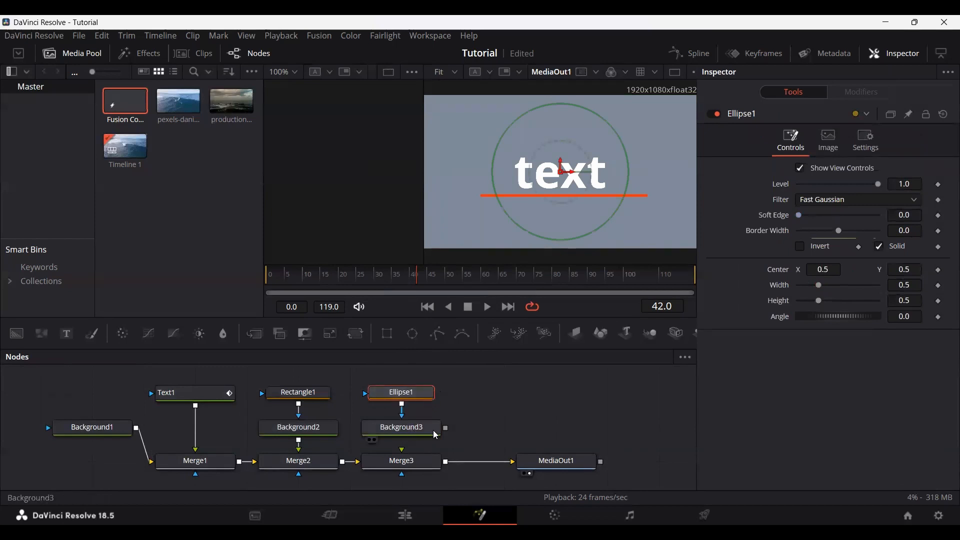
drag(445, 429, 431, 460)
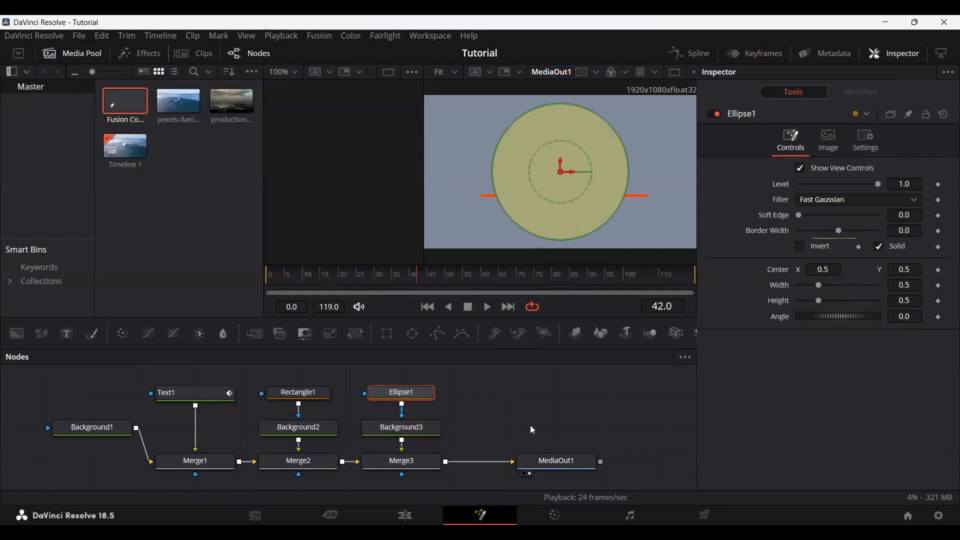
Step: Raise Ellipse1 and Background3 one row and insert a Transform before Merge3 with size 0.33 and centre about 0.106, 0.186
drag(466, 425, 394, 388)
drag(412, 430, 411, 410)
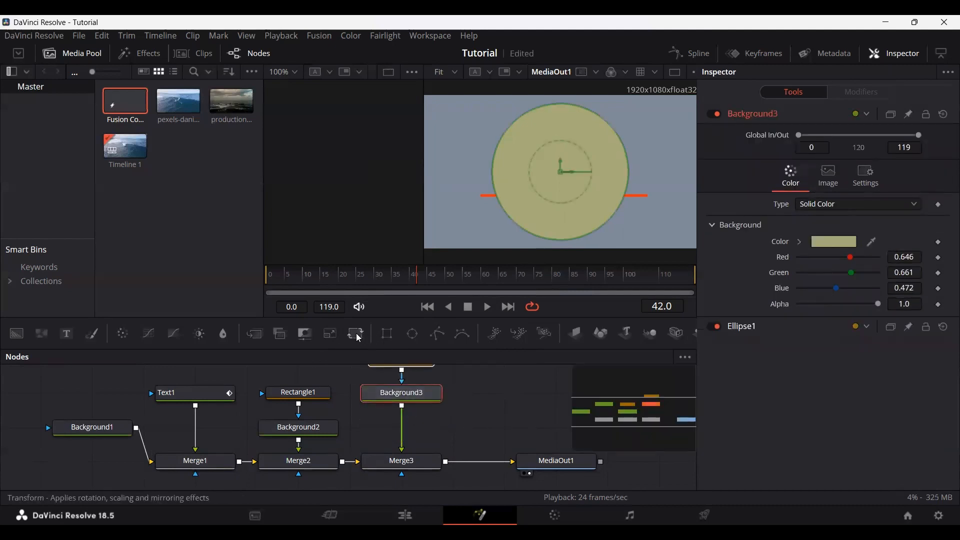
drag(359, 338, 414, 431)
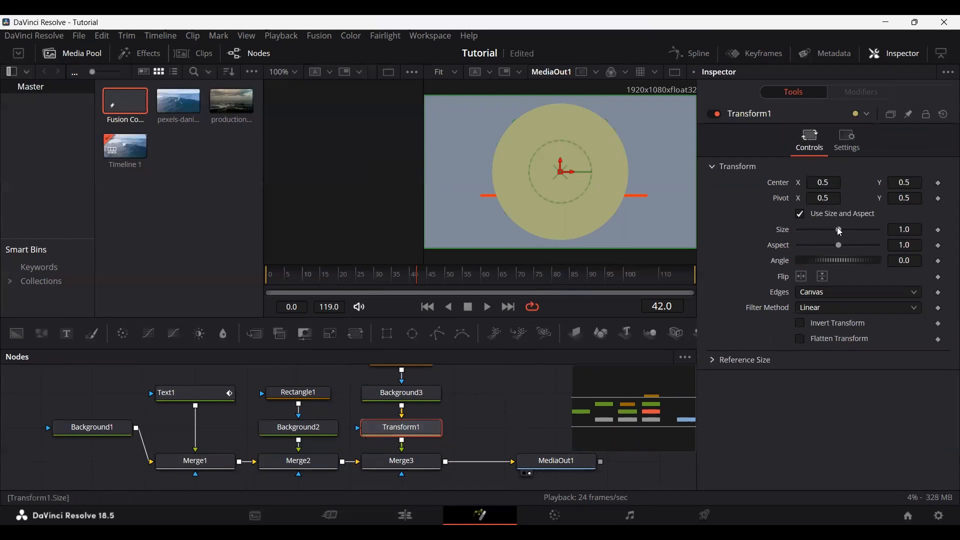
drag(840, 231, 812, 235)
drag(562, 172, 453, 220)
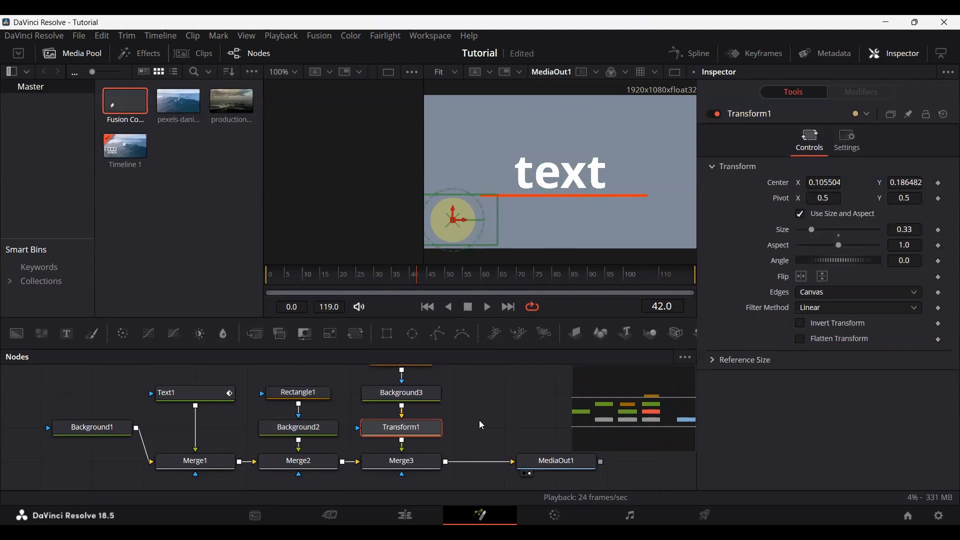
click(482, 425)
Step: Try scaling the underline through Merge2 with size 0.92, and undo the change
click(298, 460)
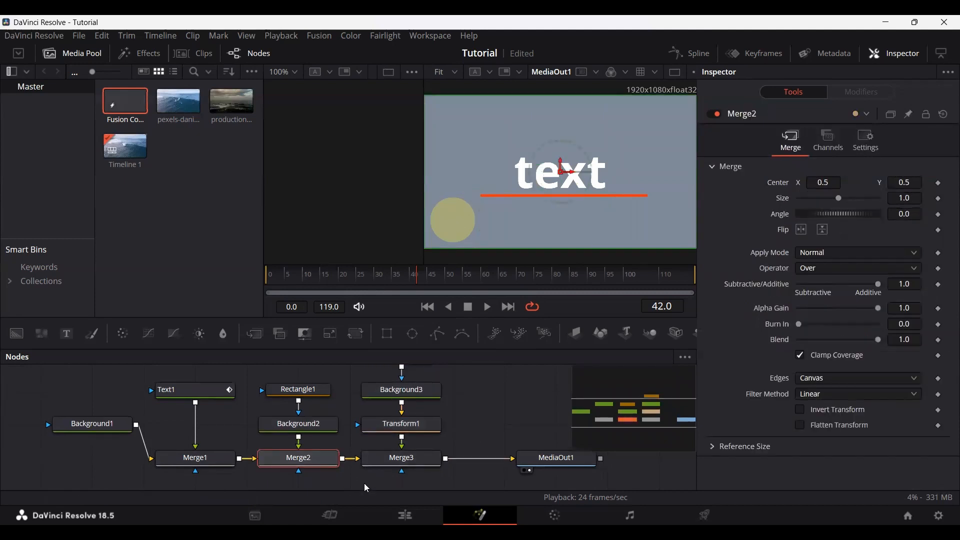
mouse_move(840, 198)
mouse_down()
mouse_move(848, 195)
mouse_move(838, 200)
mouse_up()
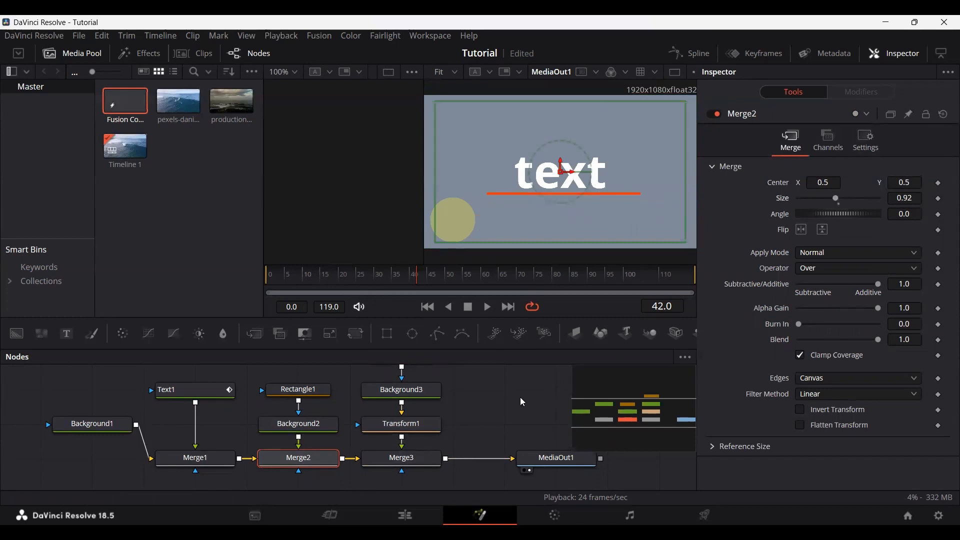
key(ctrl+z)
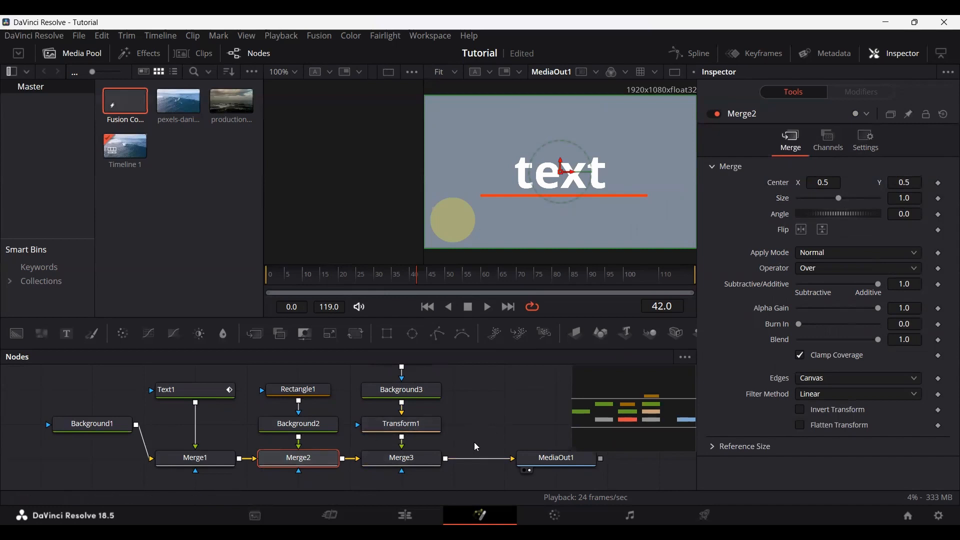
Step: Move MediaOut1 farther away from Merge3 along the same row to make room for more nodes
drag(556, 458, 658, 459)
drag(468, 409, 278, 418)
drag(469, 468, 520, 468)
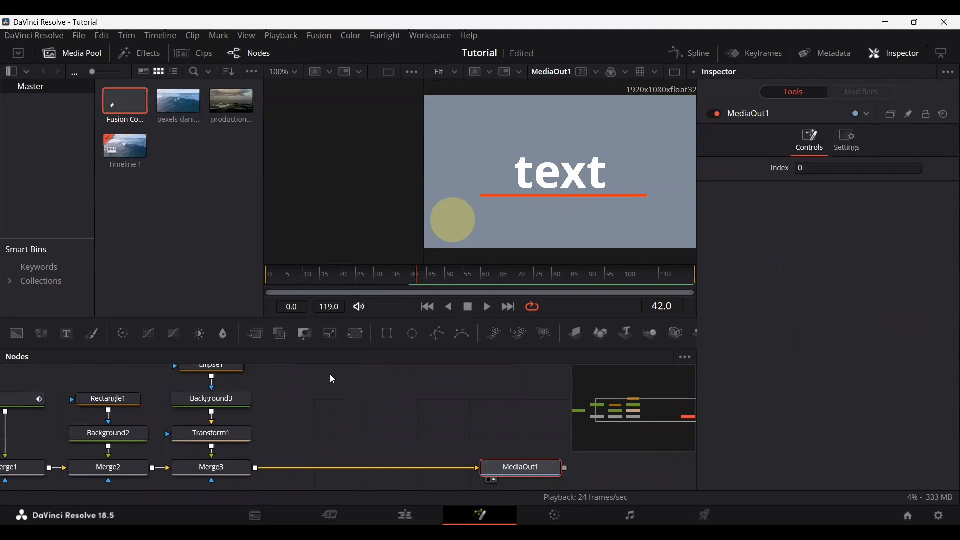
Step: Try adding a fourth Background with its own Merge after Merge3, and remove both nodes again
click(16, 333)
key(ctrl+z)
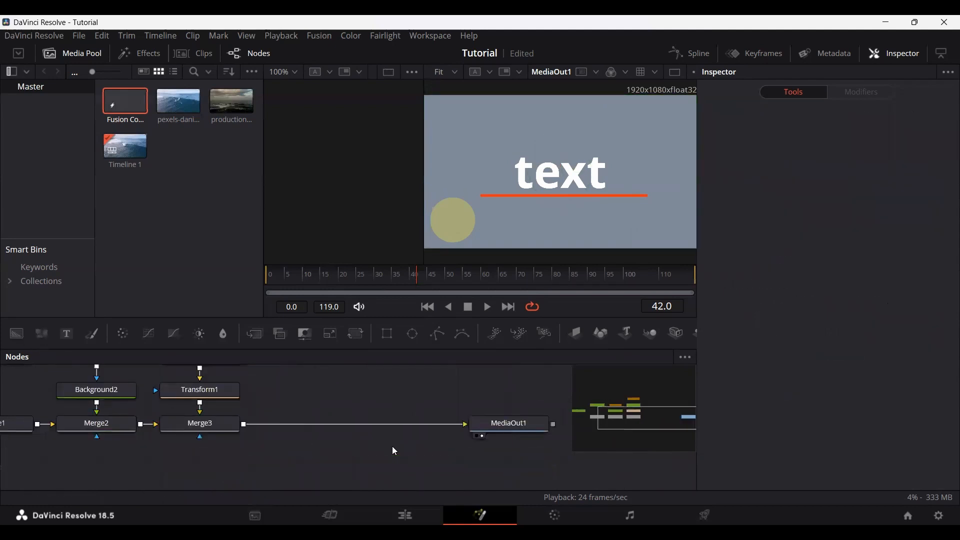
drag(19, 344, 266, 469)
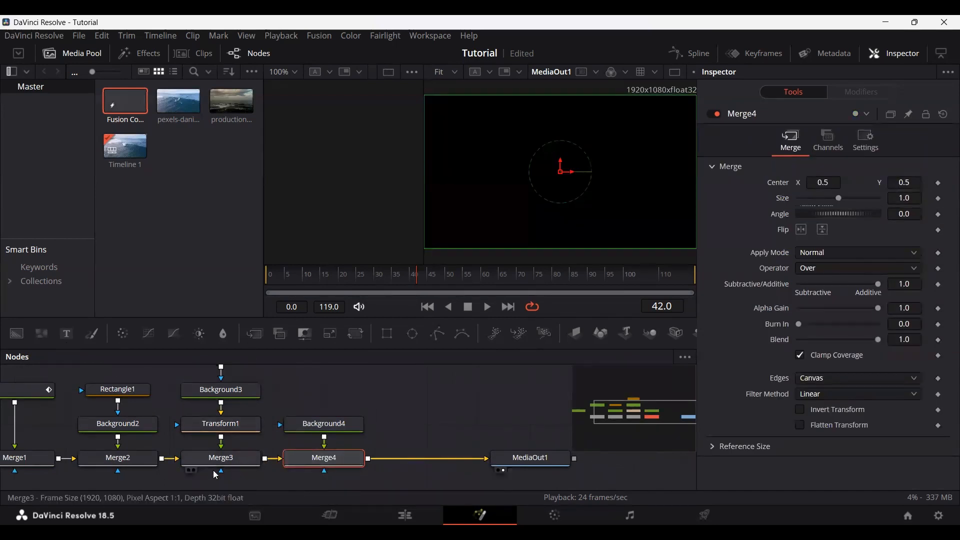
click(321, 433)
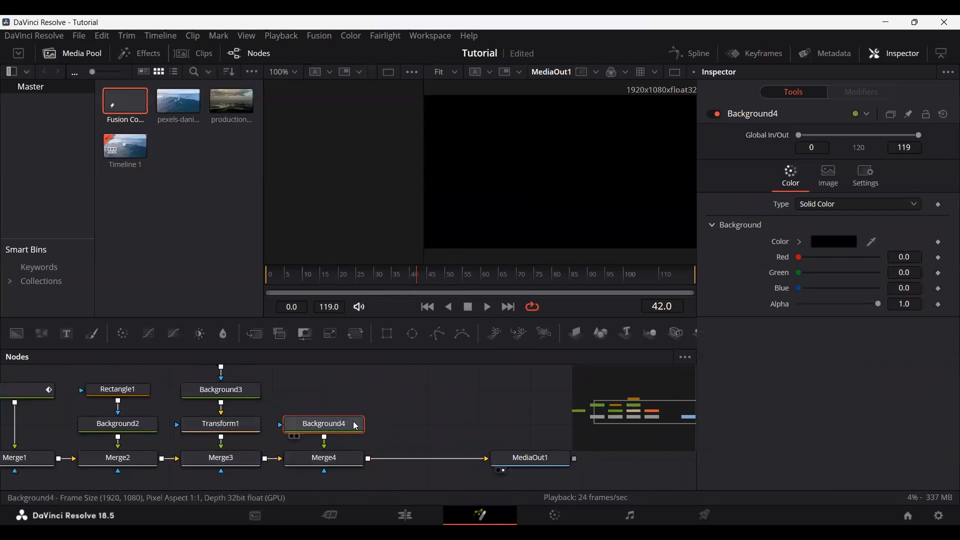
key(Delete)
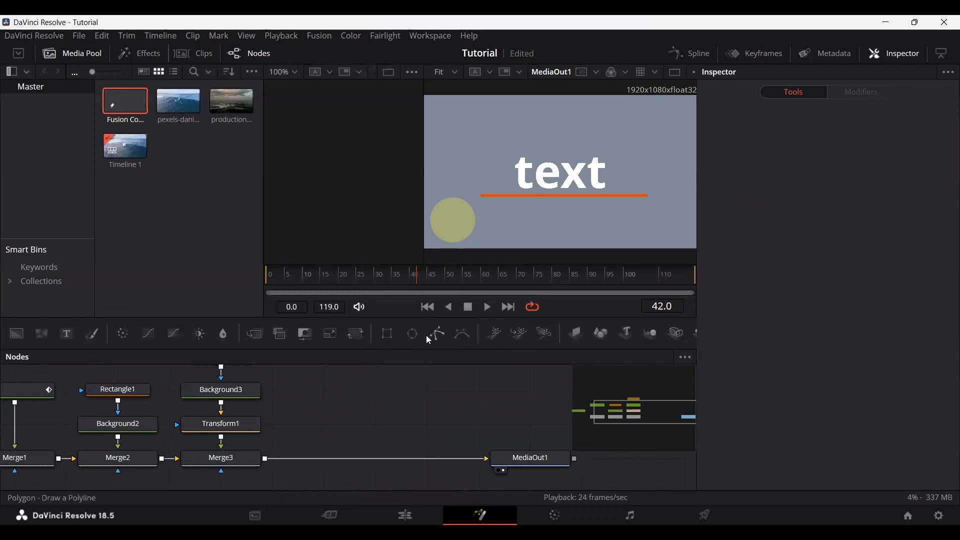
Step: Add a Polygon mask beside Background3, draw a closed five-point shape around the text, and move its centre to about 0.523, 0.602
drag(438, 337, 312, 402)
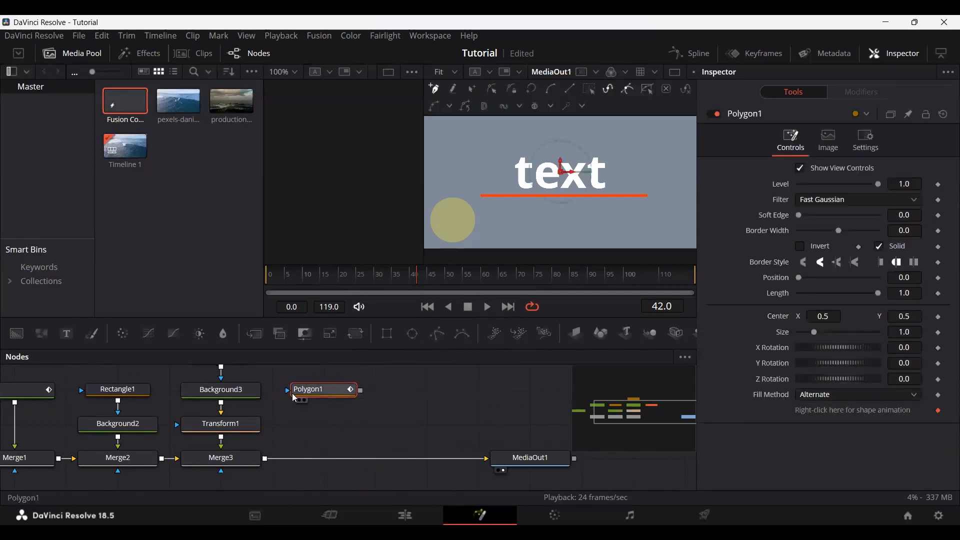
click(520, 223)
click(486, 167)
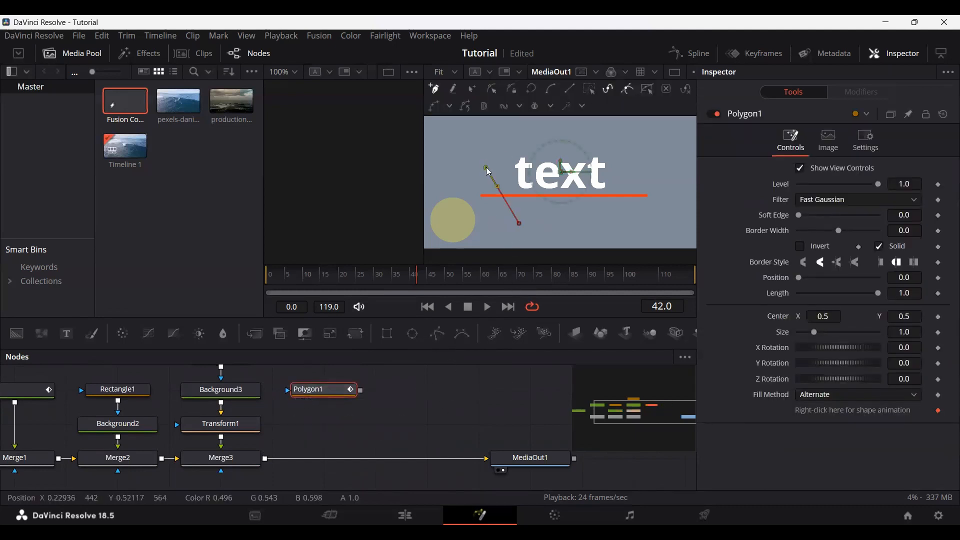
click(602, 136)
click(637, 174)
click(590, 237)
click(519, 223)
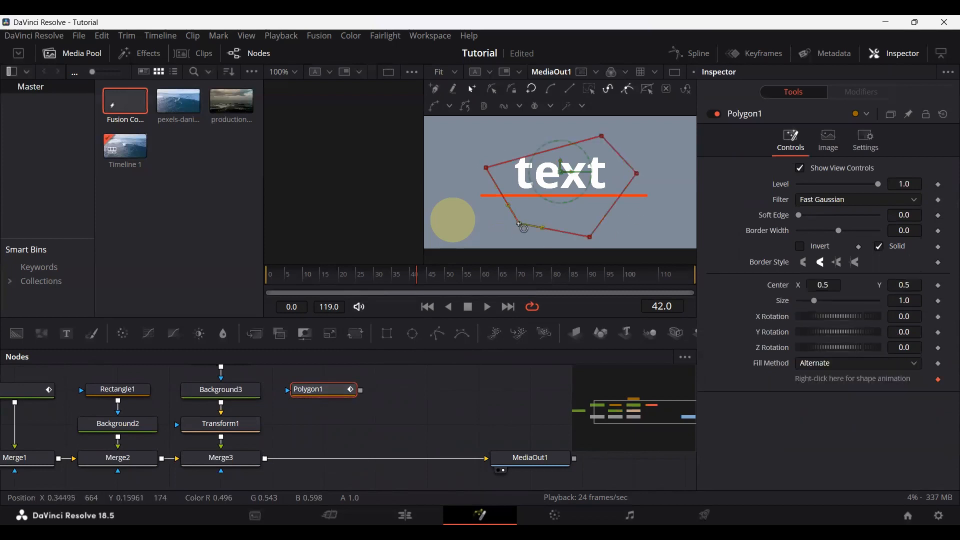
drag(562, 175, 568, 160)
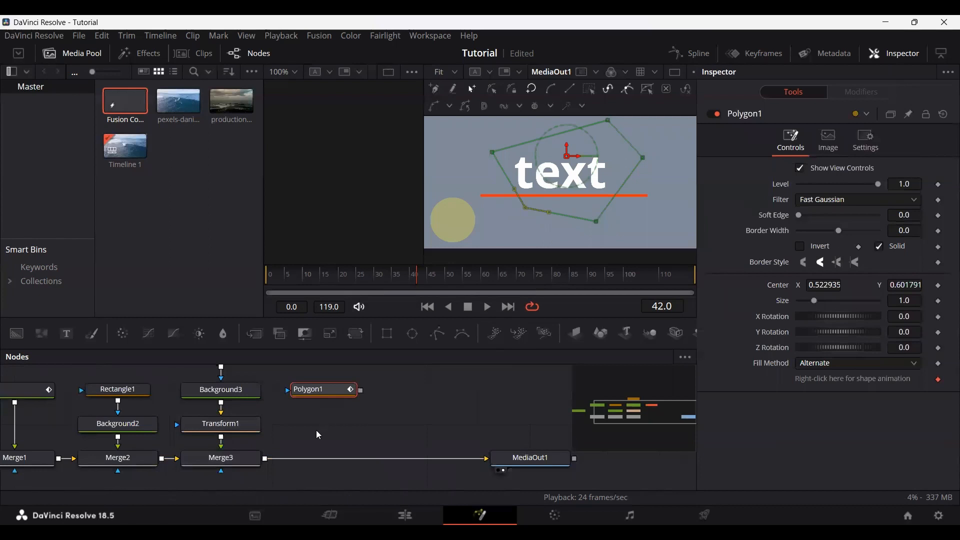
Step: Try using Polygon1 to mask a fourth Background merged after Merge3, and delete the new Background and Merge nodes
scroll(324, 432, down, 2)
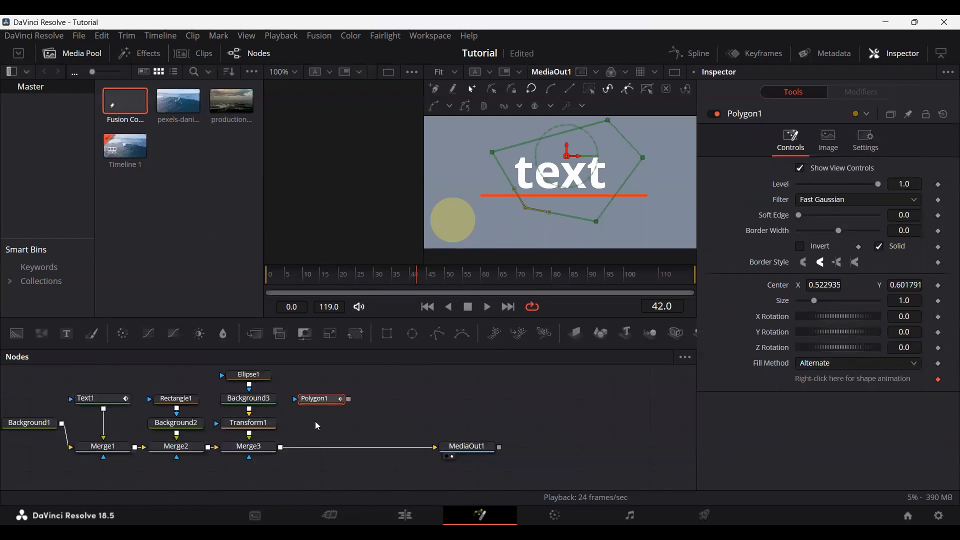
scroll(316, 422, up, 2)
drag(17, 333, 331, 425)
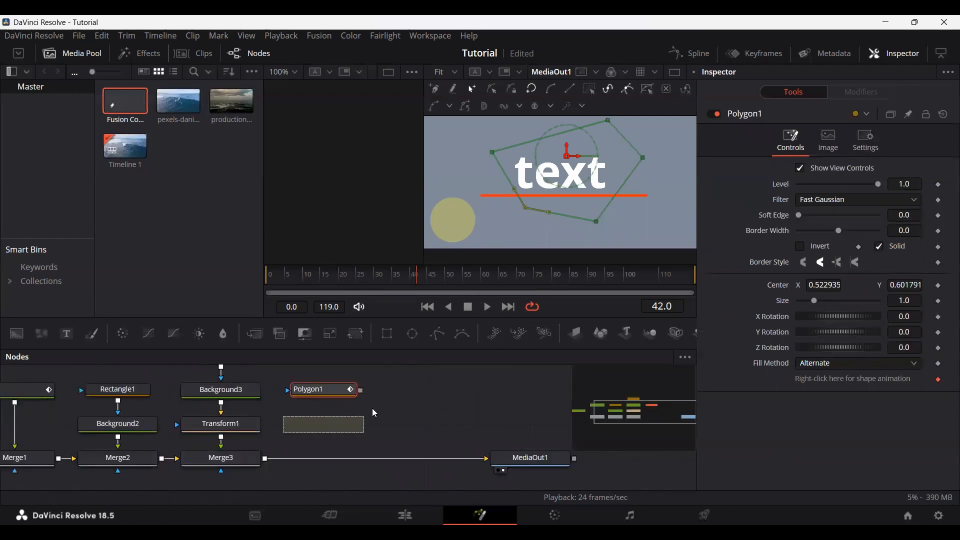
drag(361, 391, 345, 458)
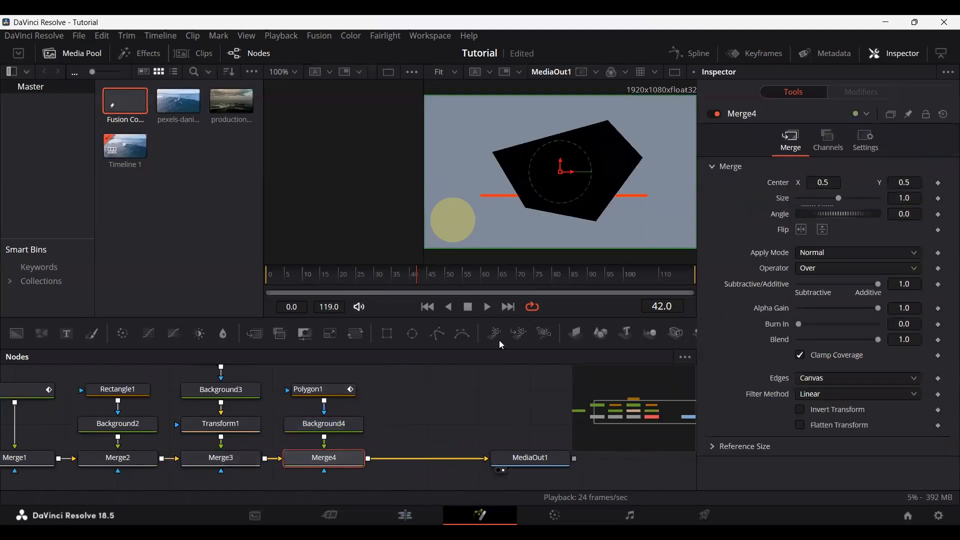
key(Delete)
key(Delete)
drag(381, 421, 513, 450)
Step: Place Polygon1 above Text1, connect it as the text's mask, and shift the text's centre to about 0.498, 0.484
scroll(410, 440, down, 3)
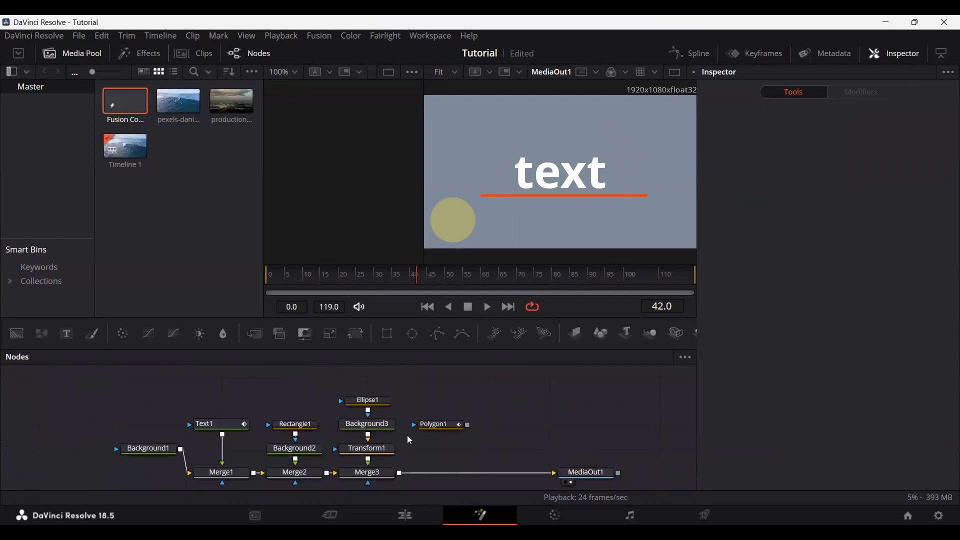
drag(387, 334, 251, 406)
key(Delete)
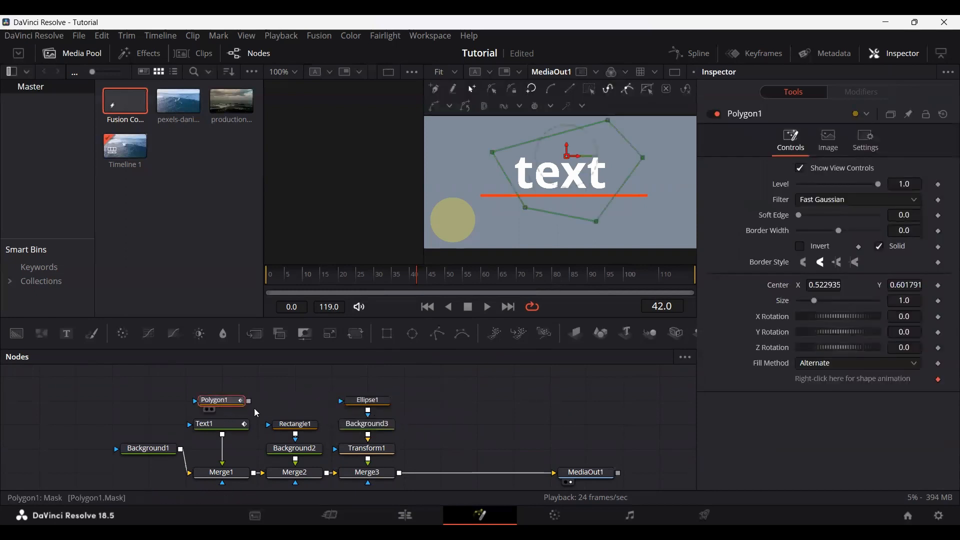
scroll(256, 413, up, 2)
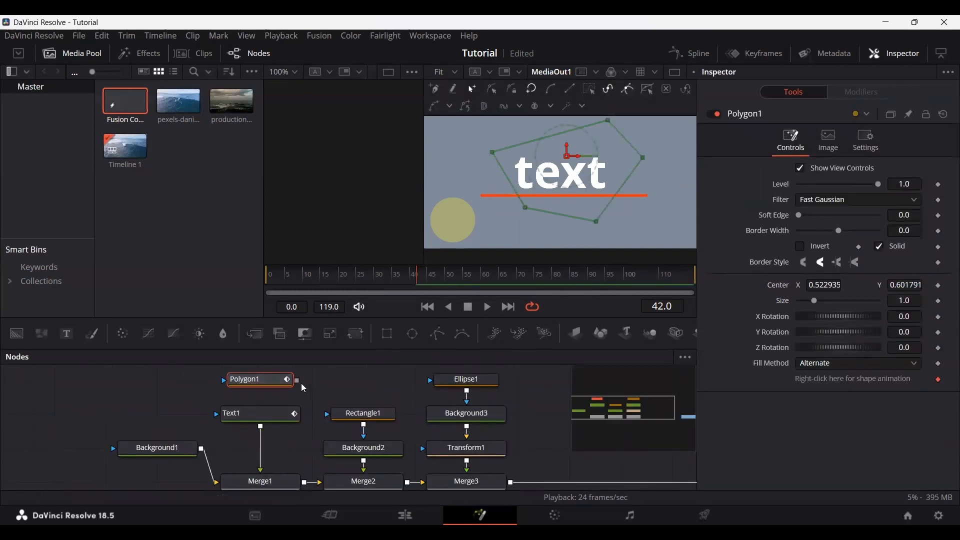
drag(297, 381, 263, 416)
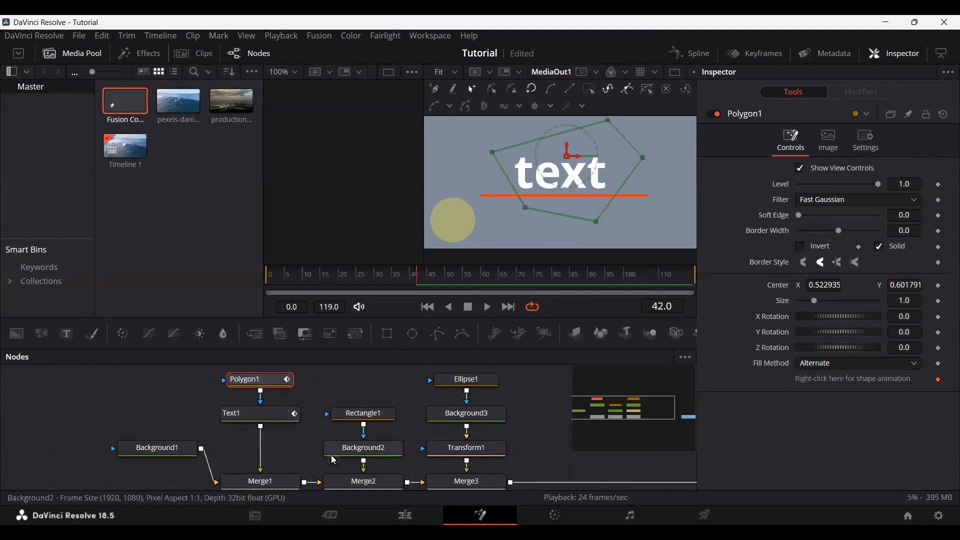
click(263, 420)
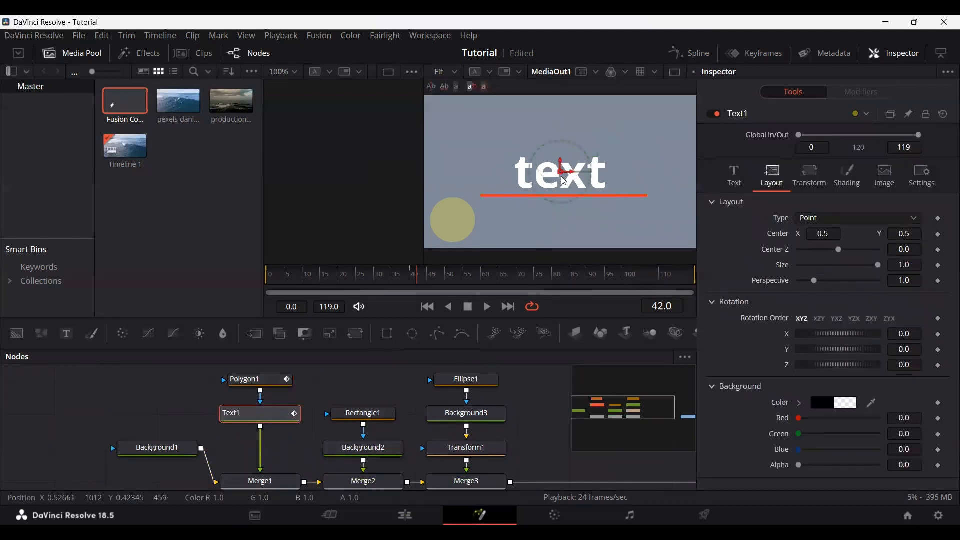
mouse_move(561, 176)
mouse_down()
mouse_move(425, 169)
mouse_move(560, 176)
mouse_up()
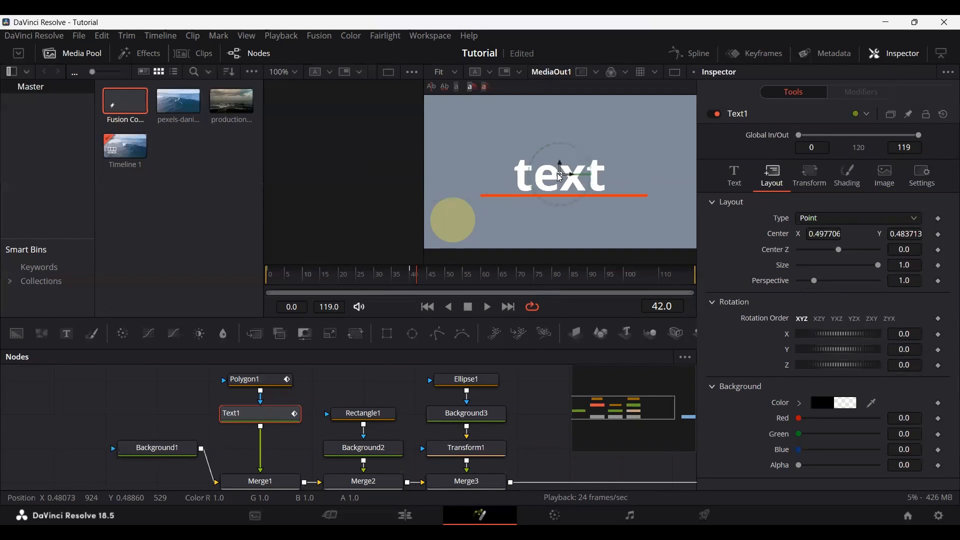
Step: Try inverting the Polygon1 mask and adjusting its size, restoring both settings
click(277, 390)
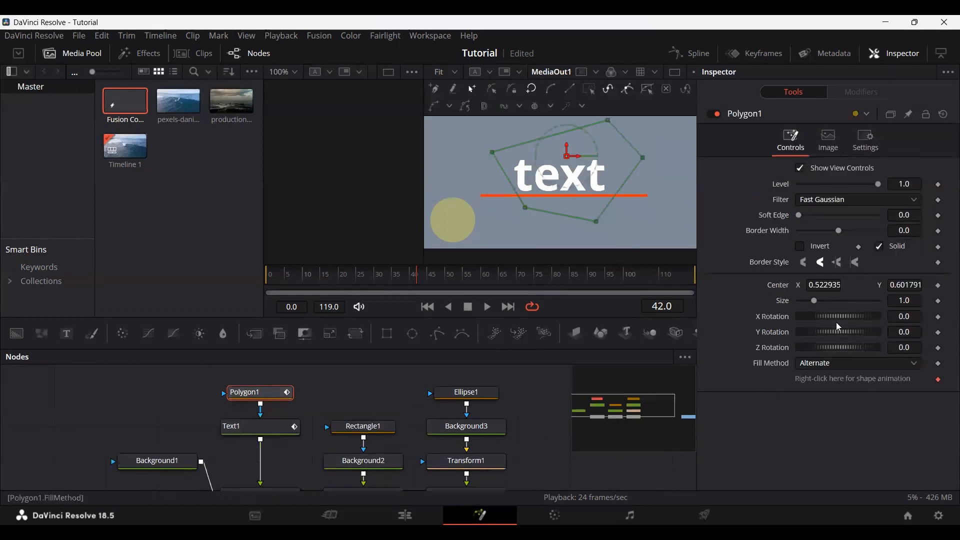
click(800, 247)
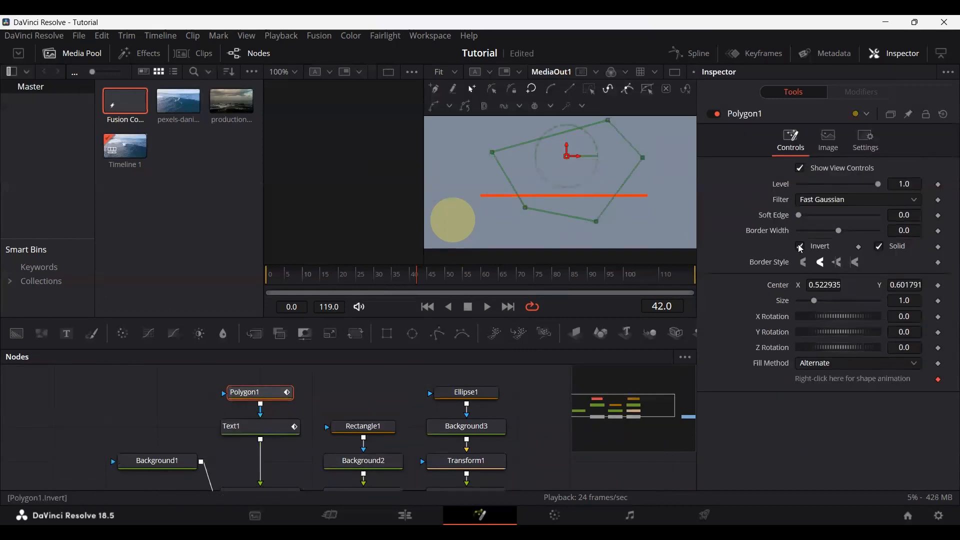
click(801, 247)
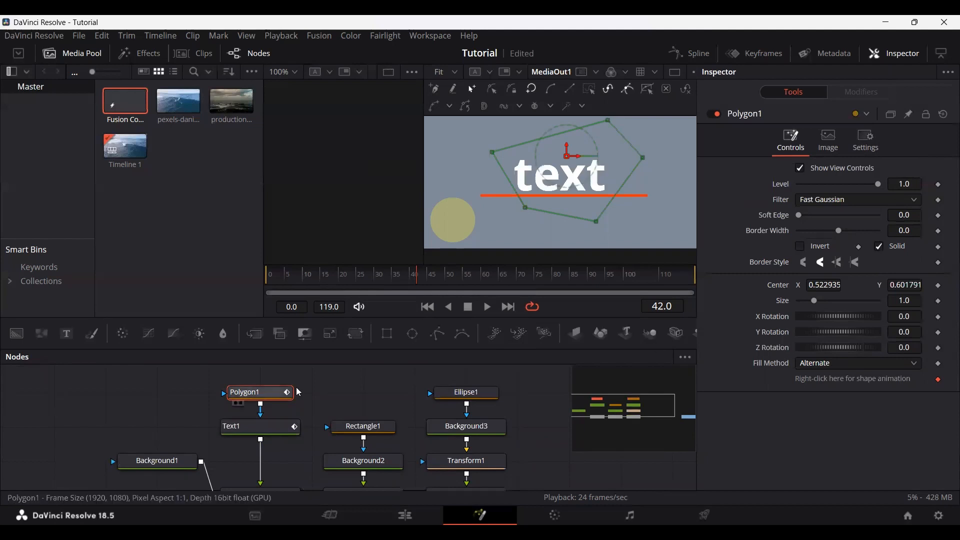
drag(816, 301, 814, 302)
key(ctrl+z)
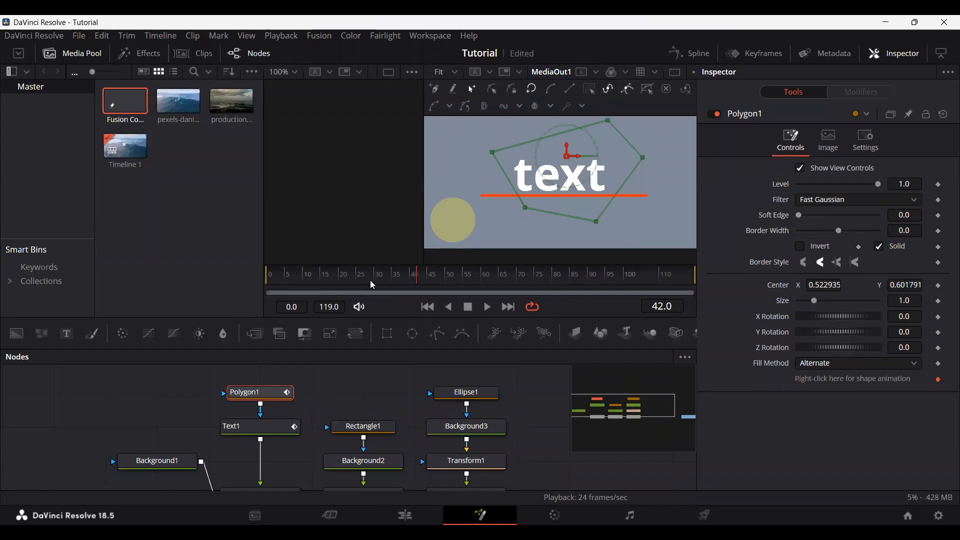
Step: Keyframe Text1's centre at frame 50, and move it horizontally to X about 0.979 at frame 70
drag(288, 282, 421, 284)
click(260, 429)
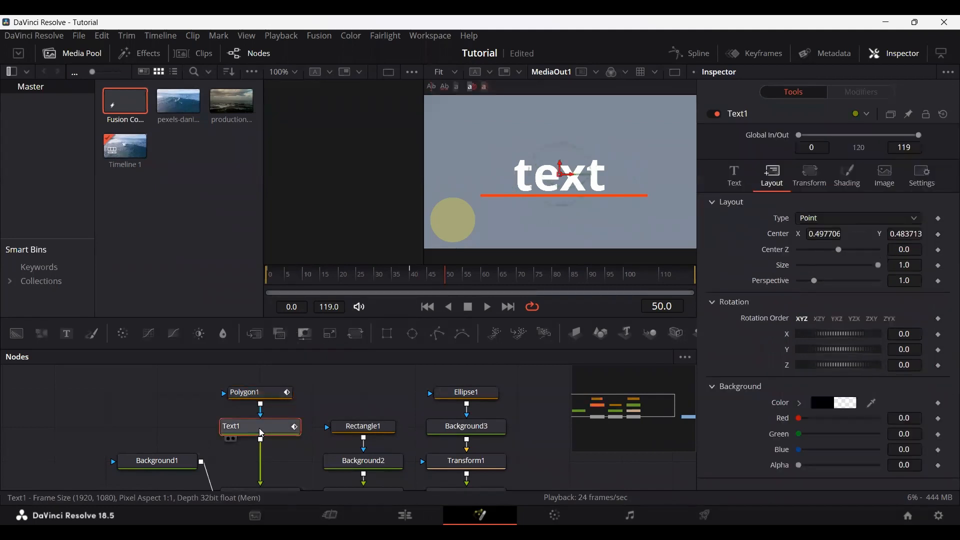
click(737, 181)
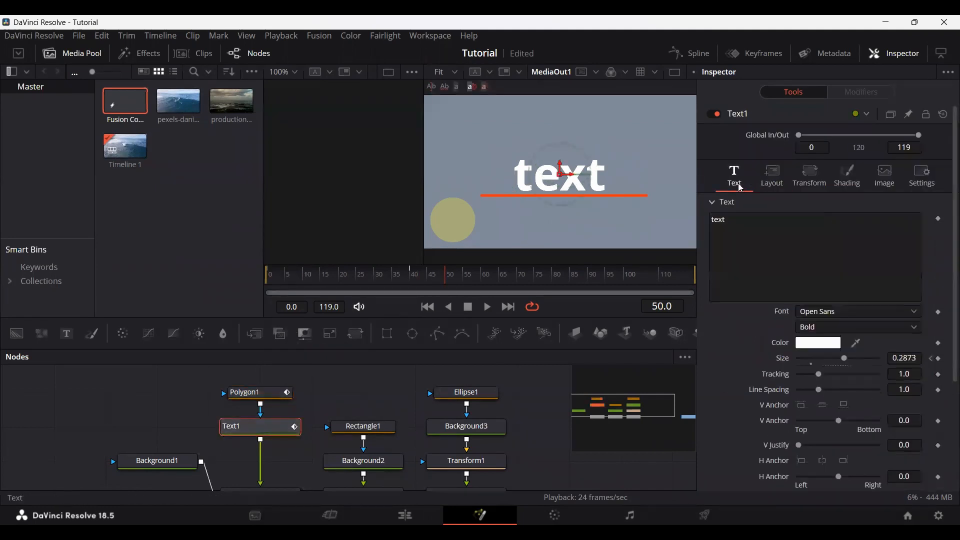
click(774, 181)
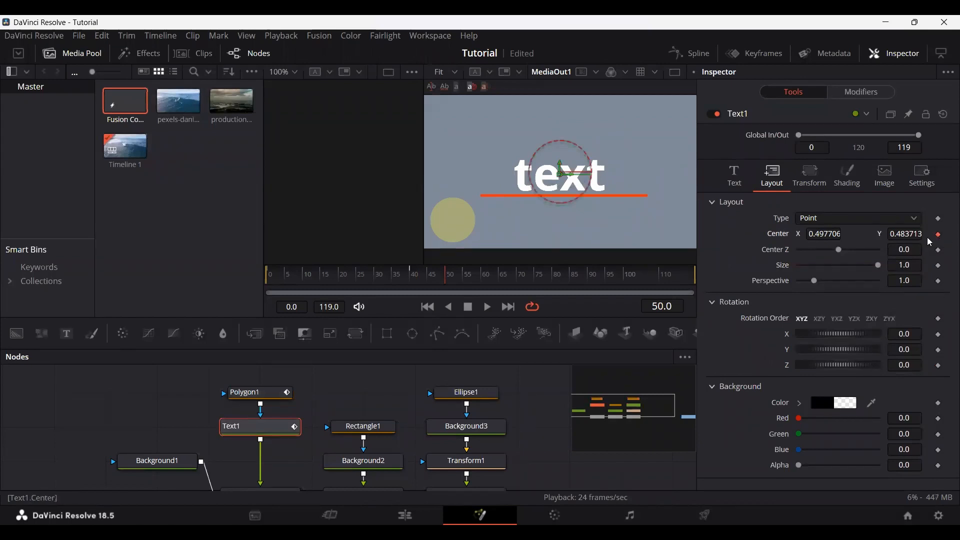
drag(513, 284, 517, 282)
drag(826, 237, 868, 237)
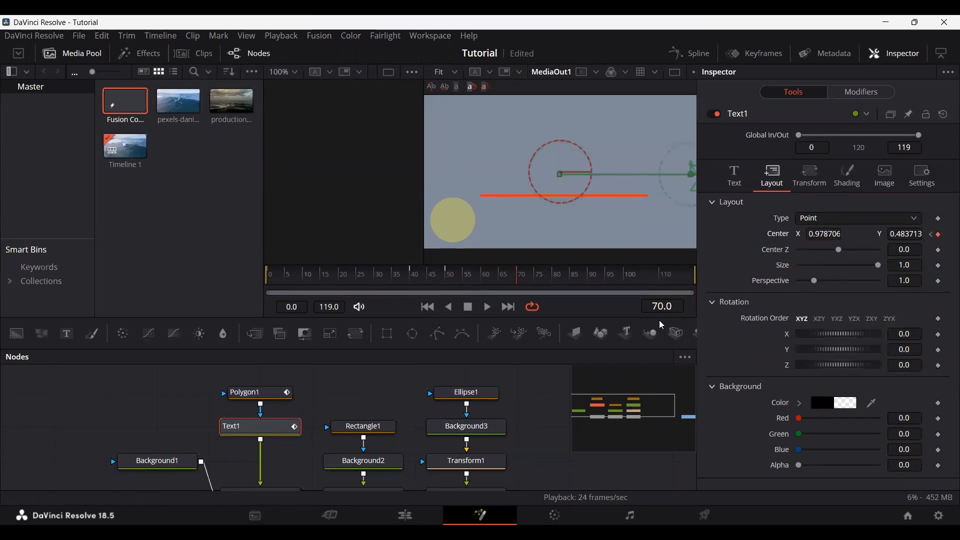
Step: Play back the composition to check how the moving text passes through the polygon mask
click(382, 283)
key(space)
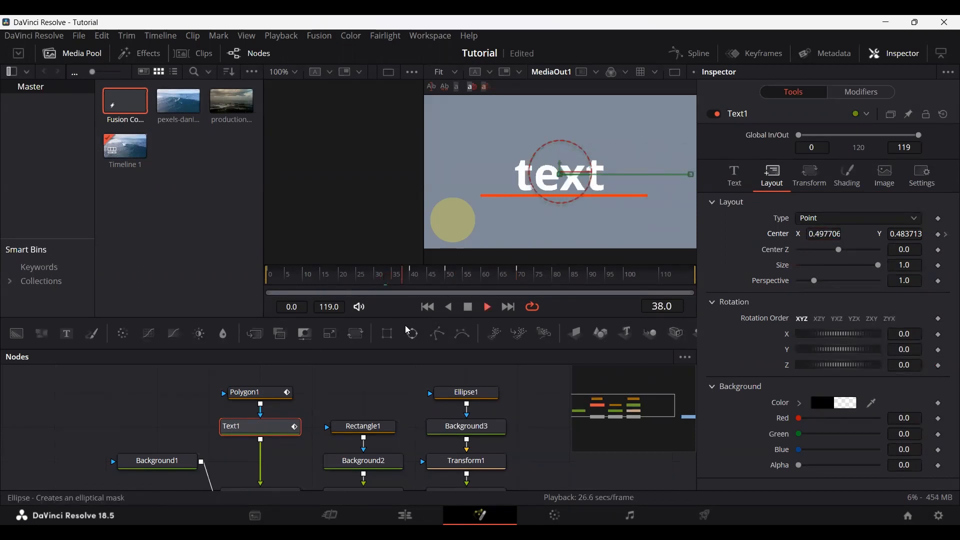
click(371, 398)
click(437, 283)
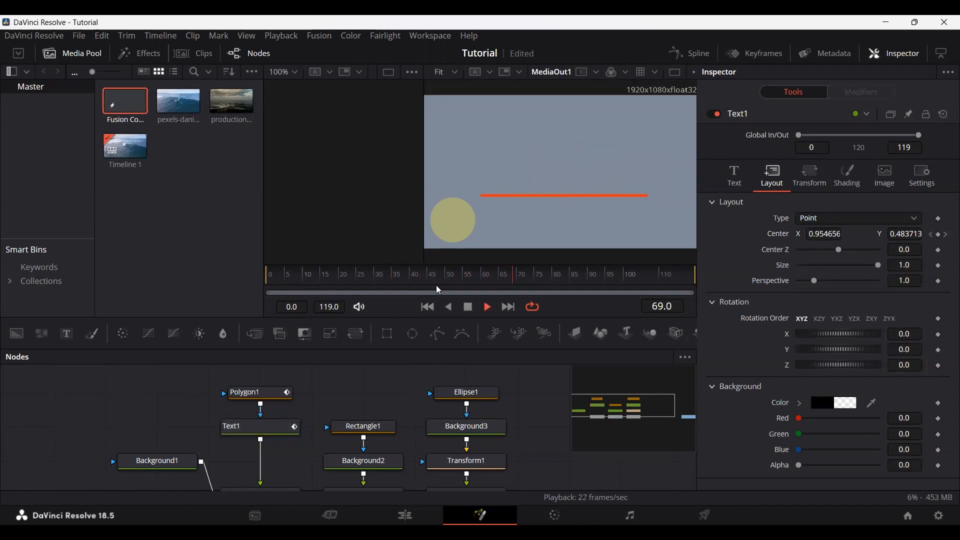
key(space)
Step: Bring the whole node tree into view and open the Effects library
drag(387, 391, 270, 368)
scroll(305, 399, down, 2)
drag(374, 400, 375, 411)
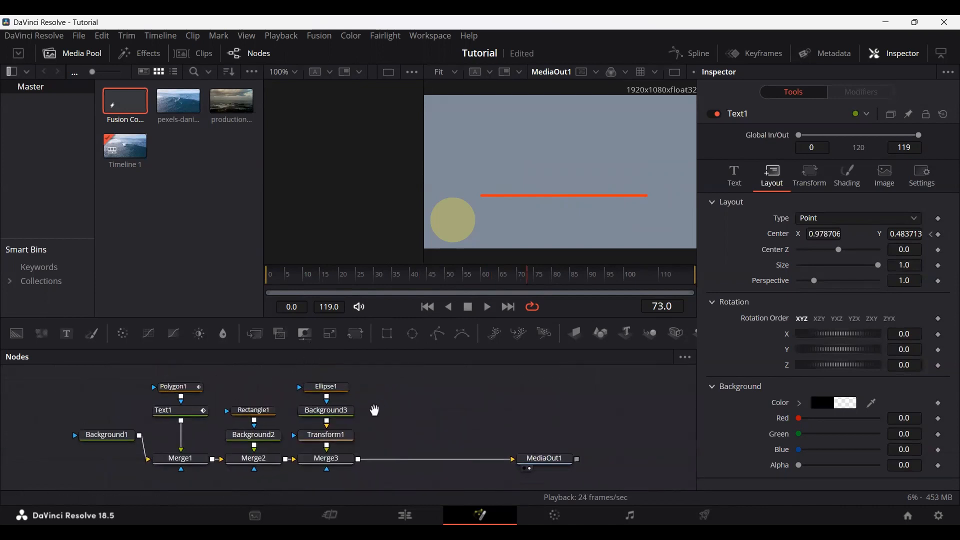
click(142, 59)
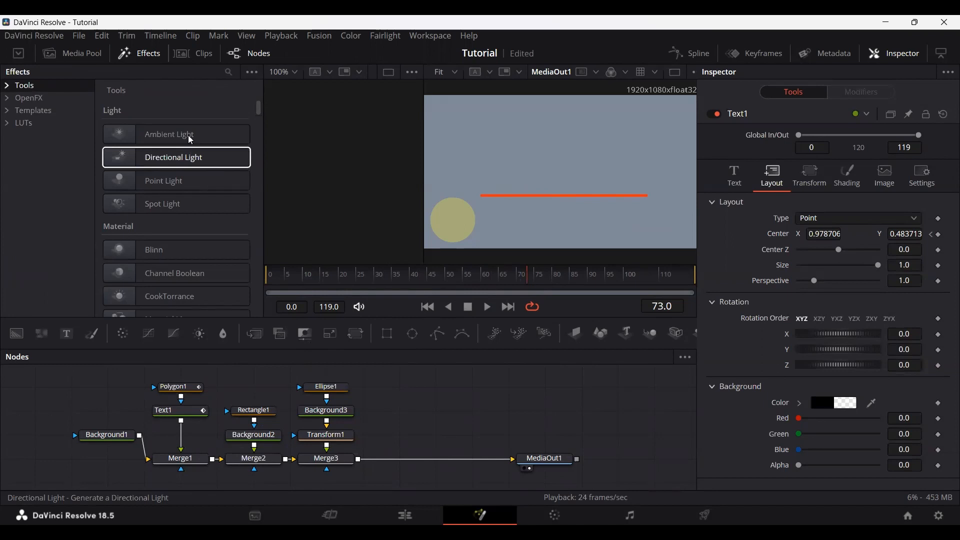
Step: Try adding an Ambient Light node to the composition, and delete it
double_click(170, 139)
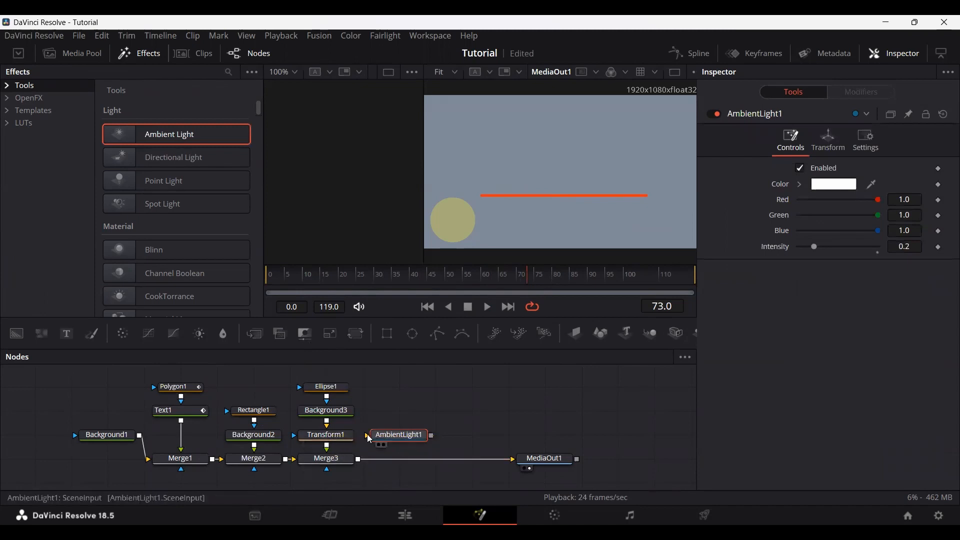
key(Delete)
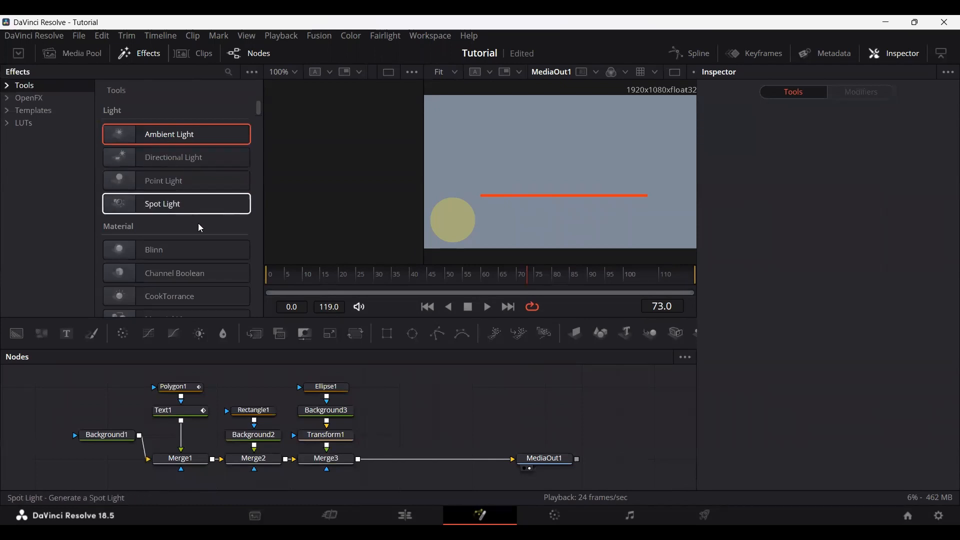
Step: Browse the Tools effects and their categories, including Particles, Shape and Blur
scroll(170, 260, down, 10)
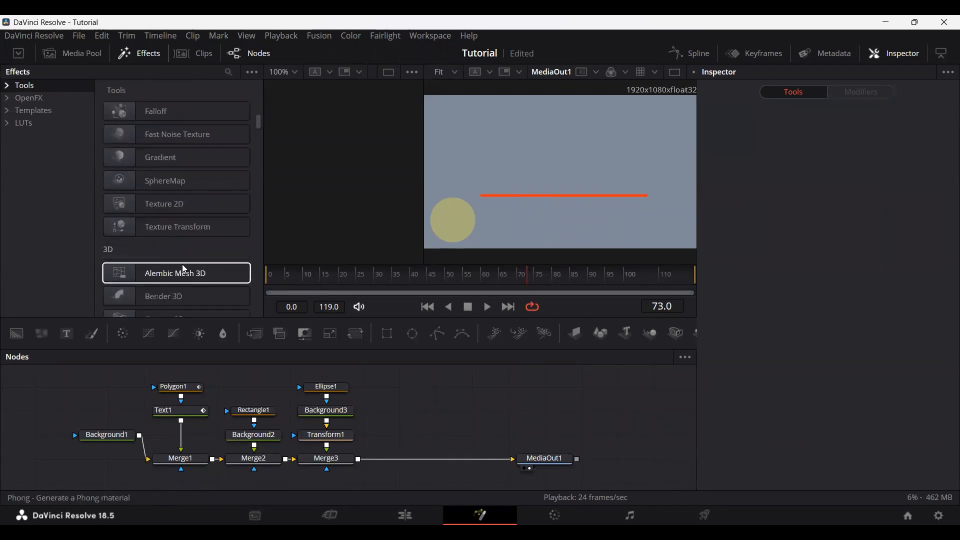
scroll(185, 269, down, 2)
scroll(182, 266, up, 12)
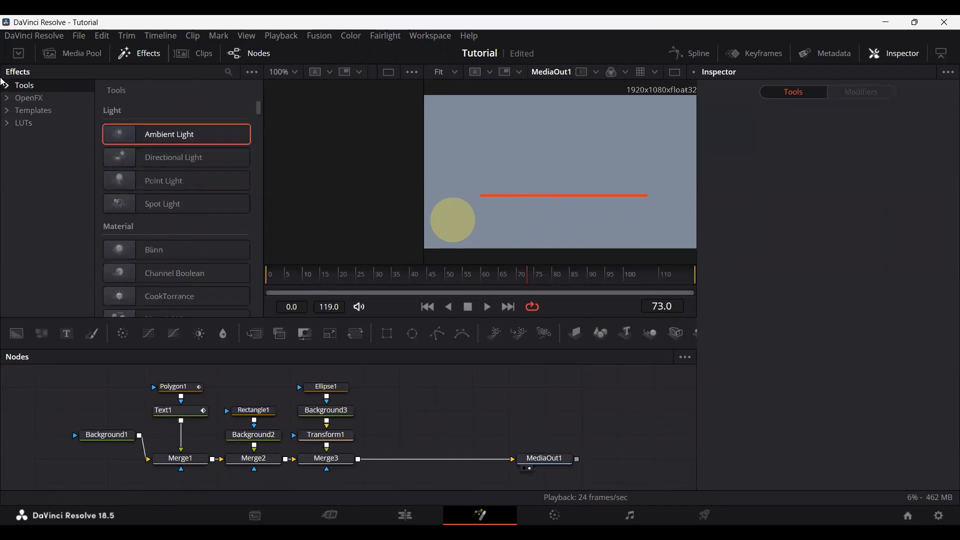
click(9, 89)
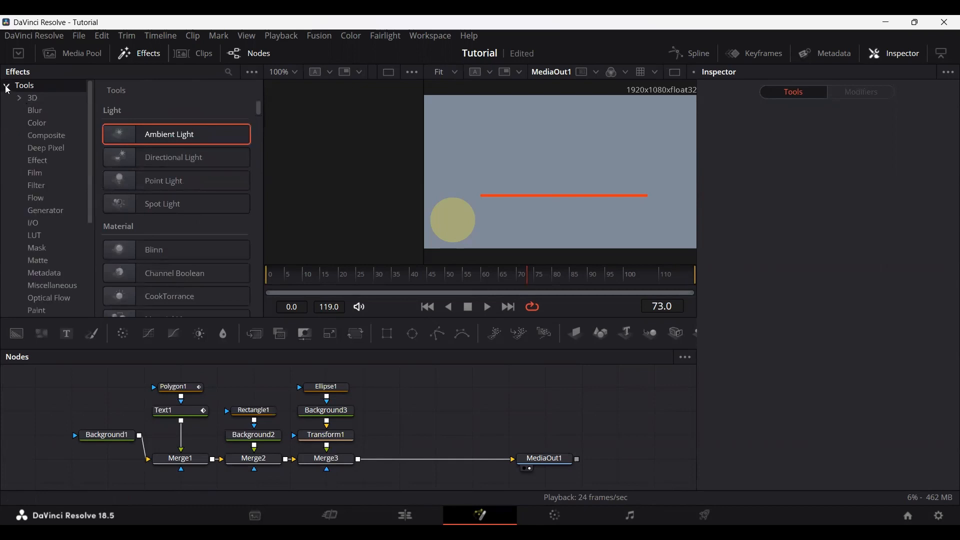
drag(88, 108, 86, 194)
click(50, 186)
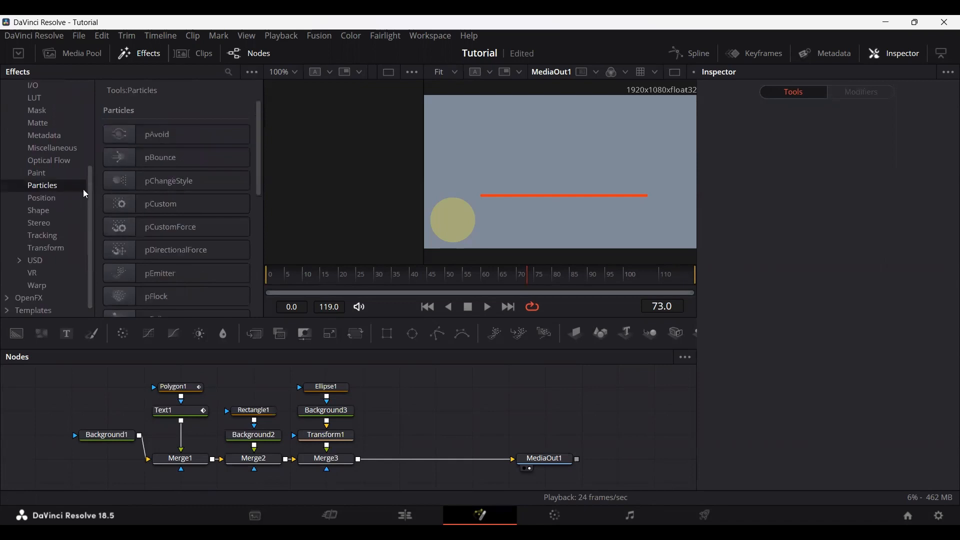
click(40, 211)
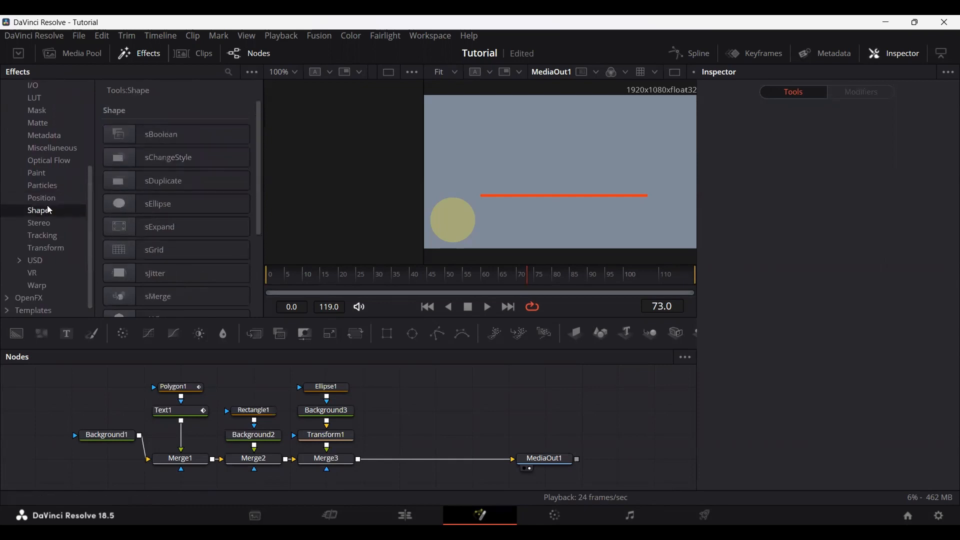
scroll(45, 210, up, 4)
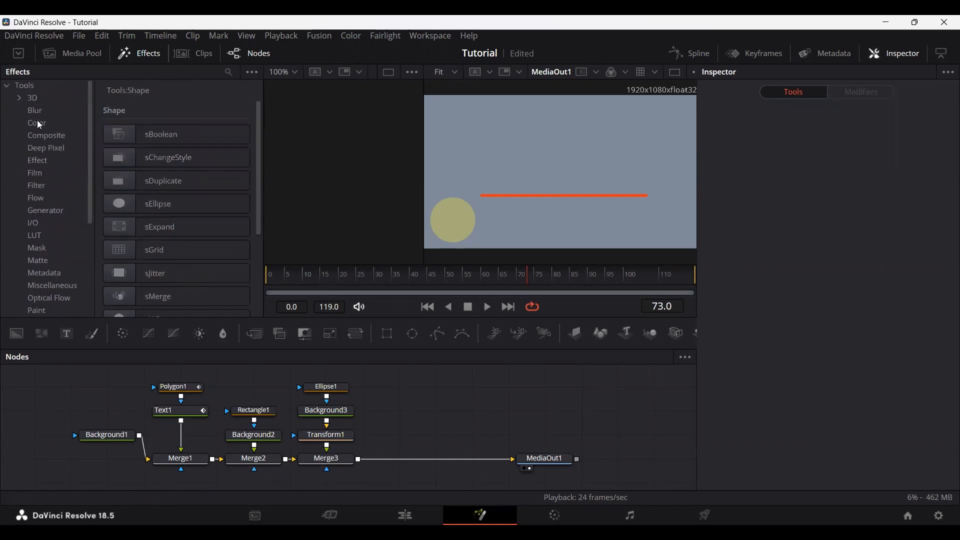
click(35, 111)
click(7, 87)
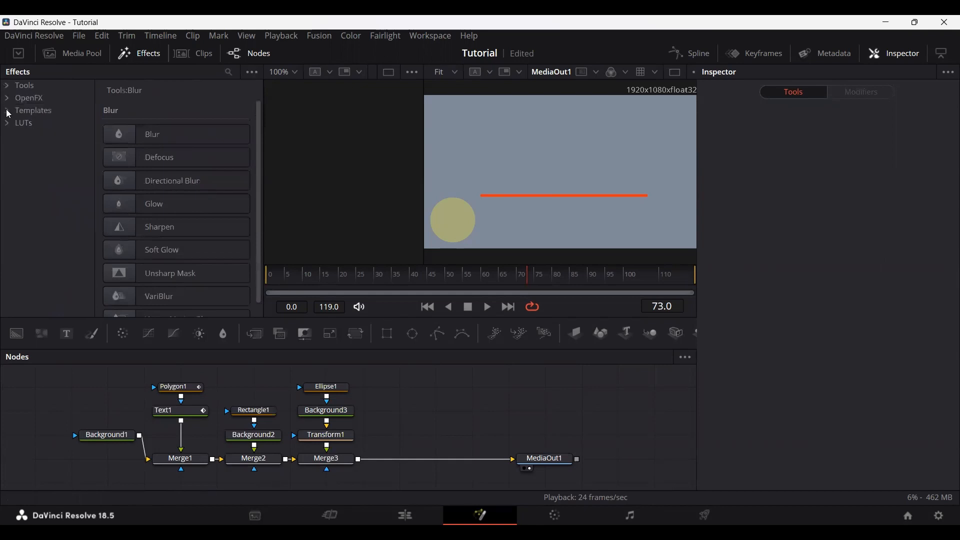
Step: Browse the Titles among the Edit templates in the Effects library, and collapse the categories again
click(7, 99)
click(7, 99)
click(9, 111)
click(19, 124)
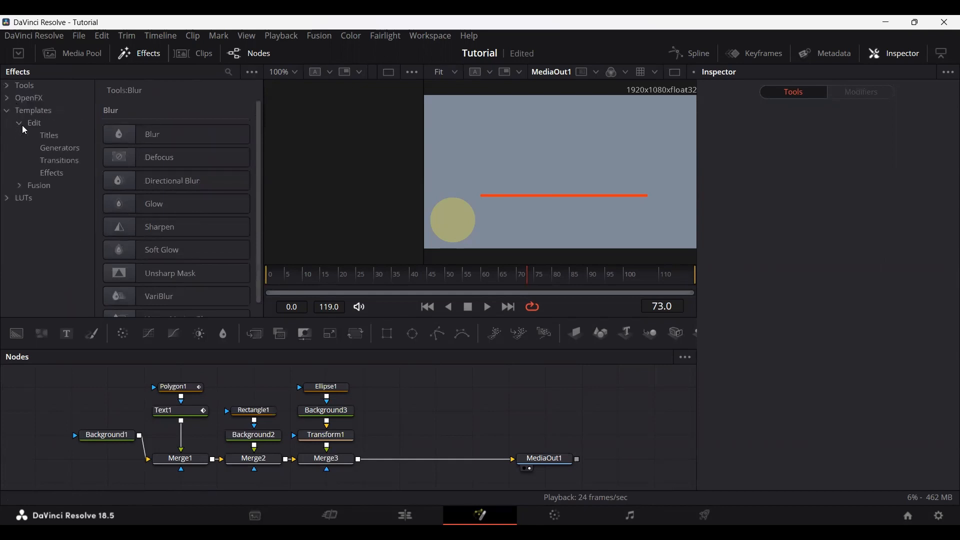
click(46, 135)
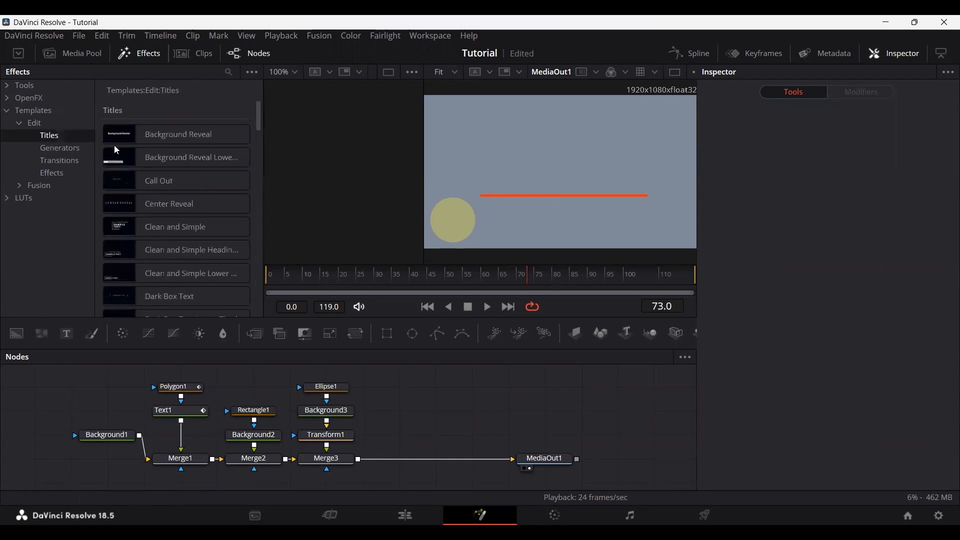
click(20, 123)
click(7, 111)
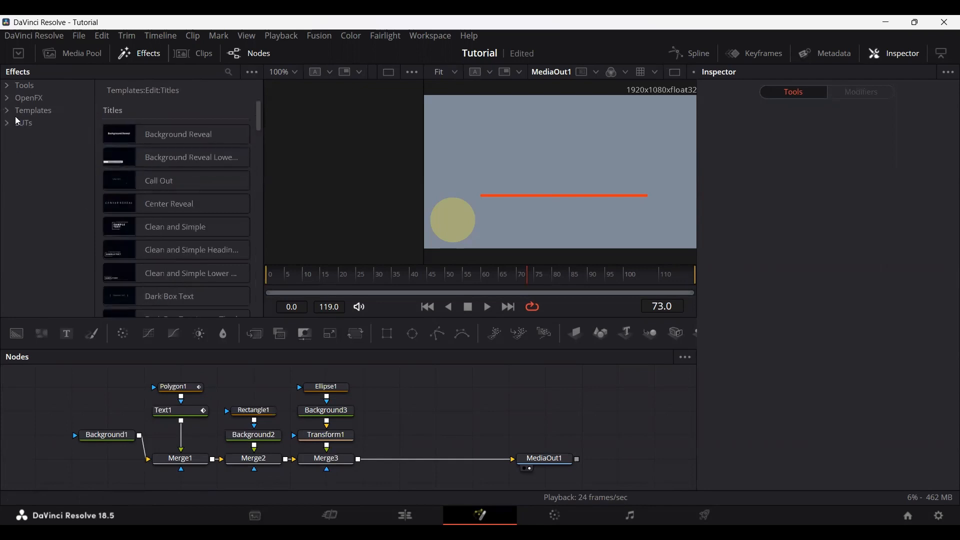
click(7, 86)
click(8, 87)
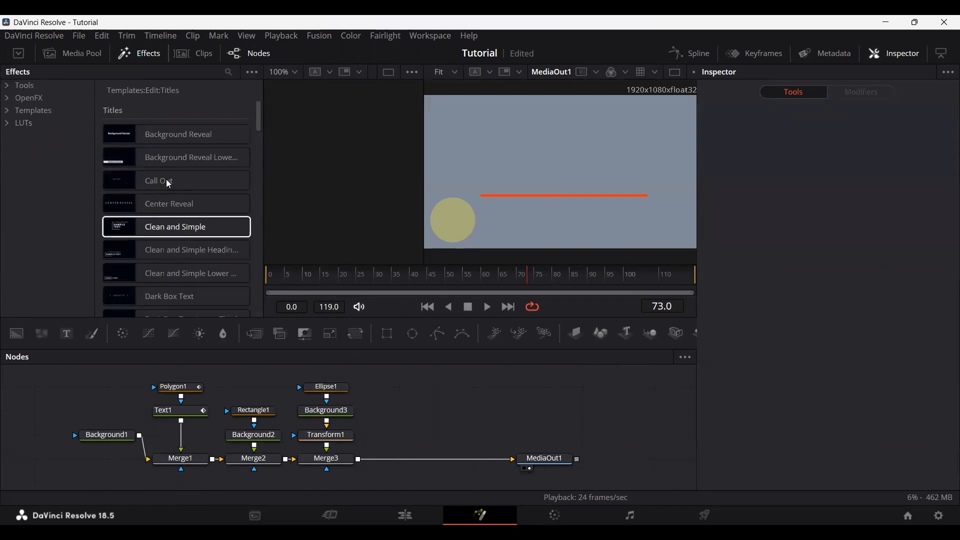
Step: Try adding the Background Reveal title, merged in after Merge3, and play the composition from the start
drag(167, 137, 184, 155)
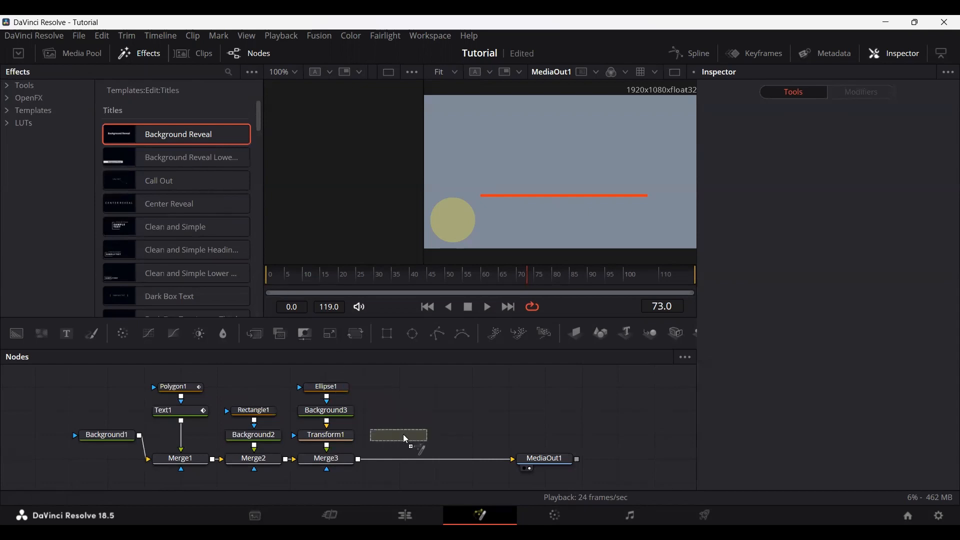
drag(404, 435, 357, 457)
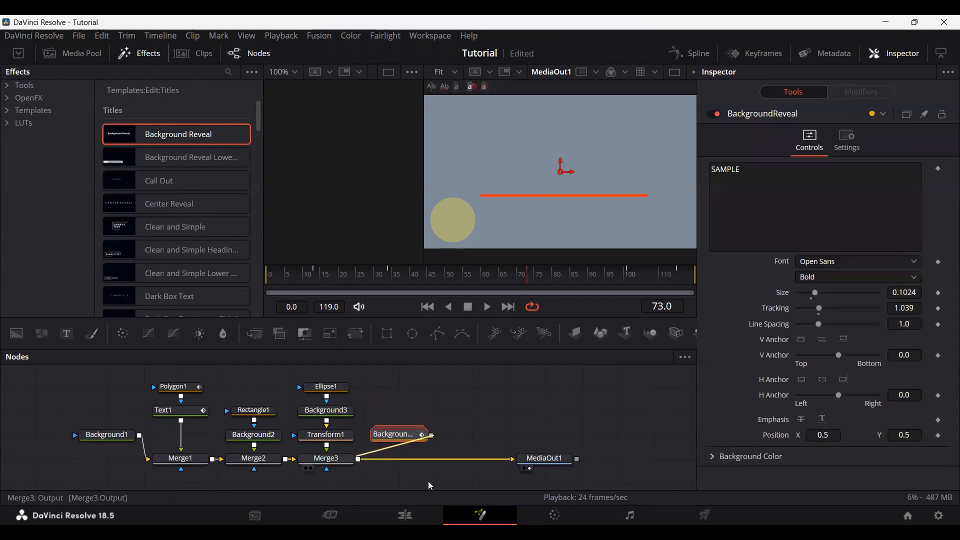
drag(327, 274, 240, 283)
key(space)
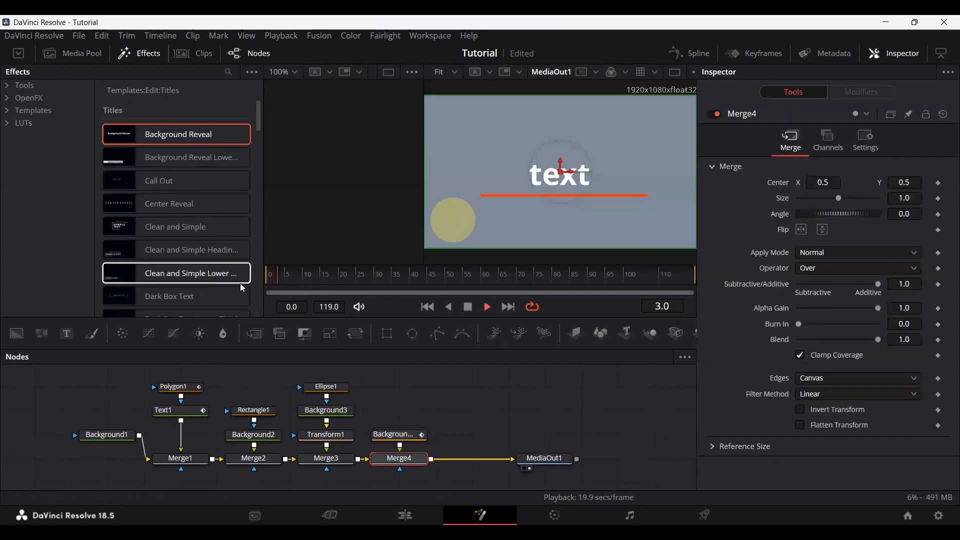
key(space)
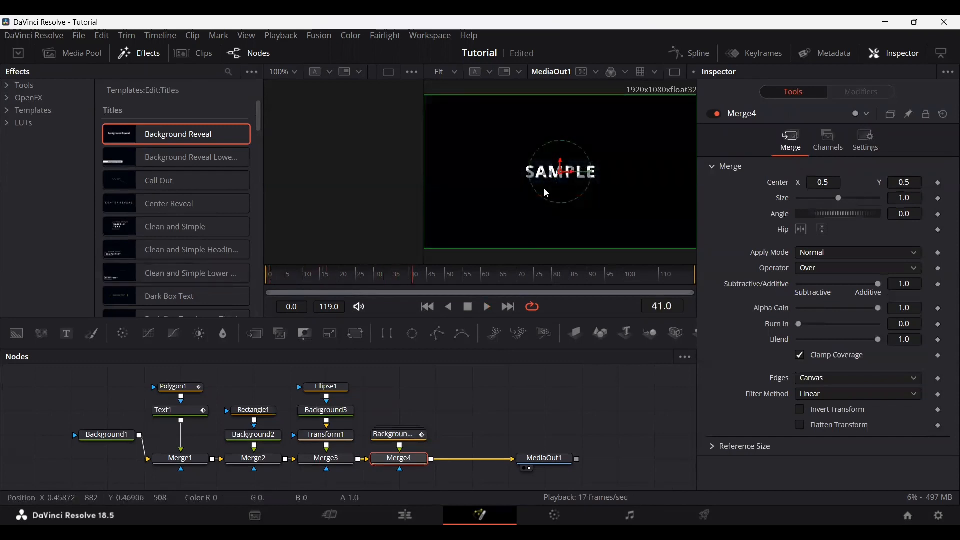
Step: Set the Background Reveal title's text size to 0.1575 and its background color's alpha to 0.0
click(406, 436)
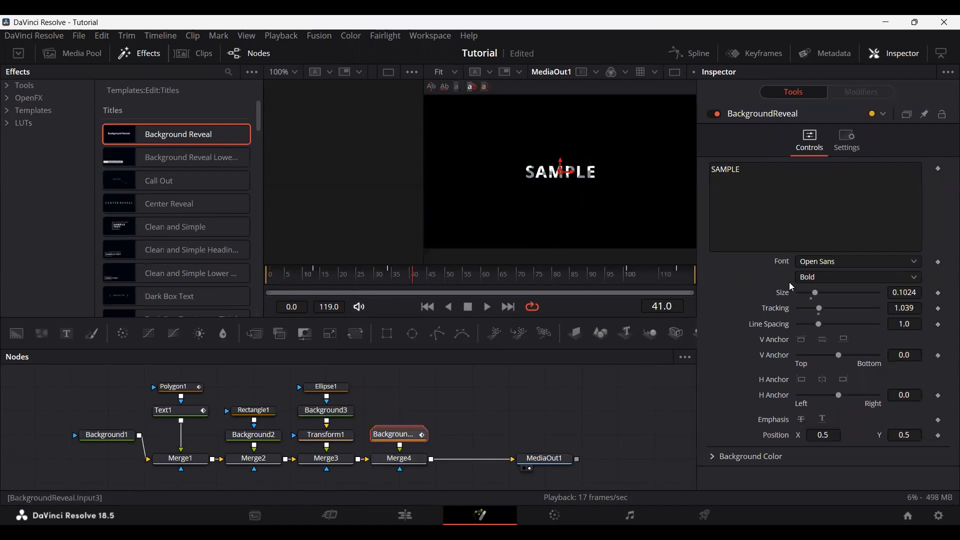
mouse_move(817, 292)
mouse_down()
mouse_move(840, 290)
mouse_move(824, 293)
mouse_up()
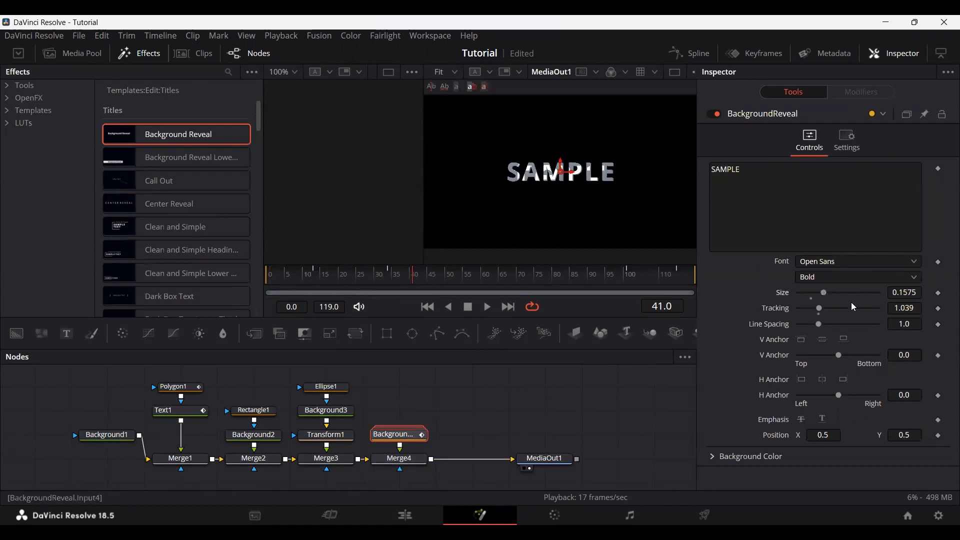
click(714, 458)
scroll(737, 360, down, 2)
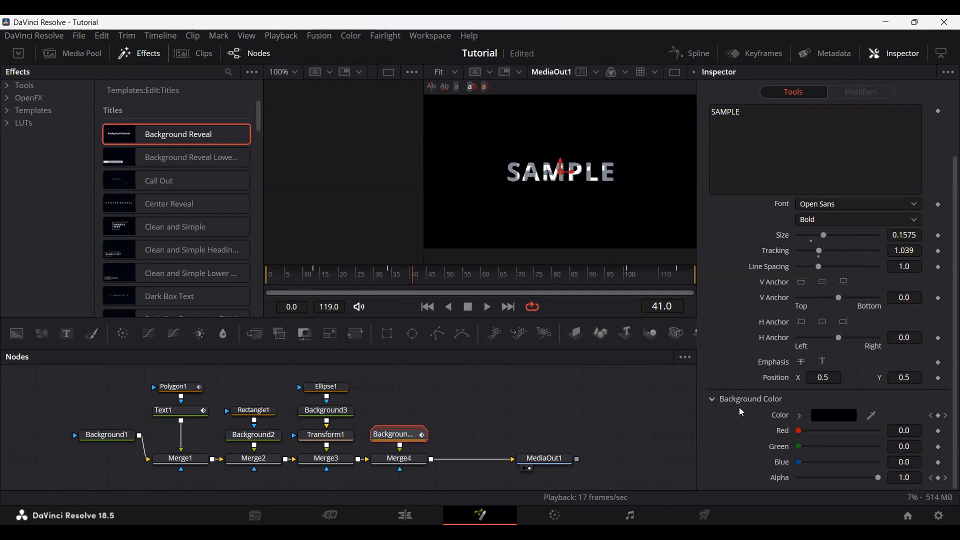
drag(878, 478, 854, 478)
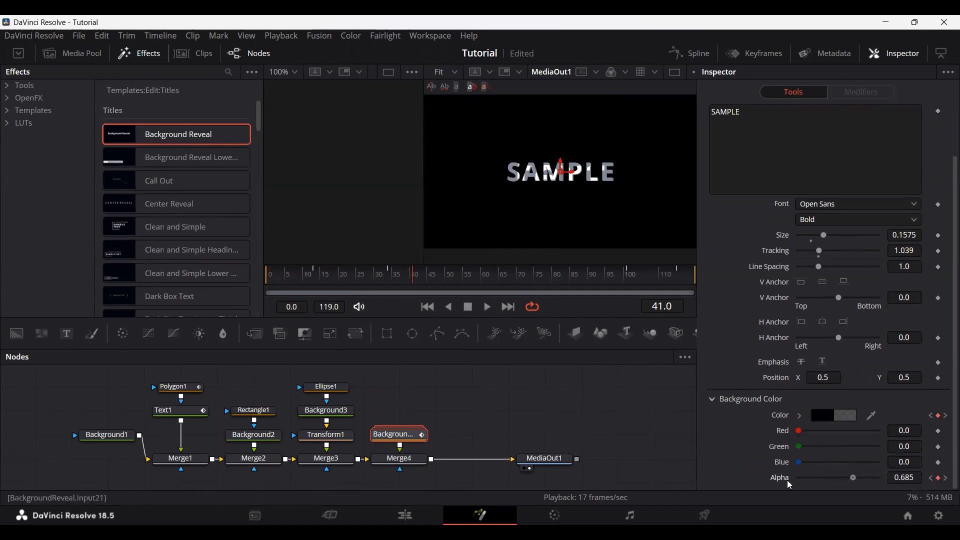
drag(789, 485, 754, 485)
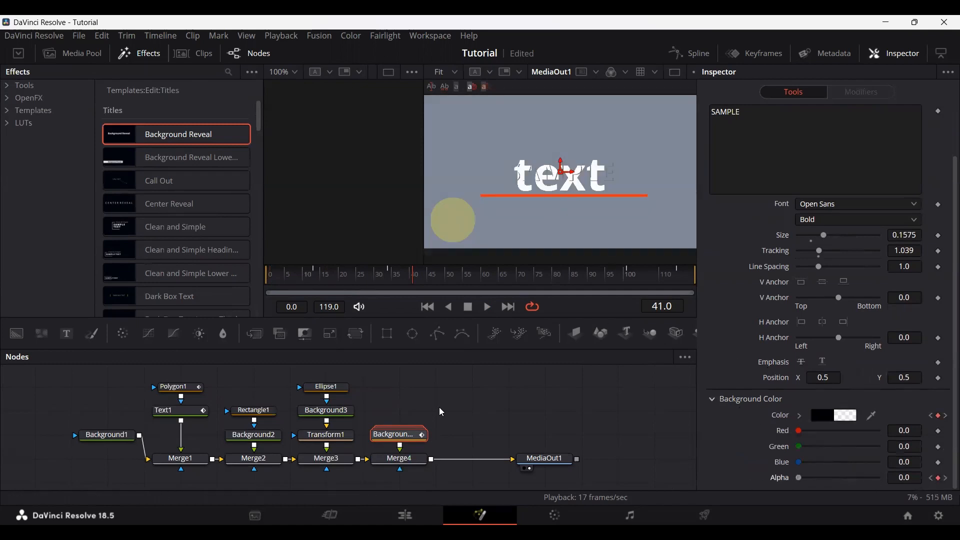
Step: Delete the Background Reveal title together with its Merge4 node
click(415, 461)
key(Delete)
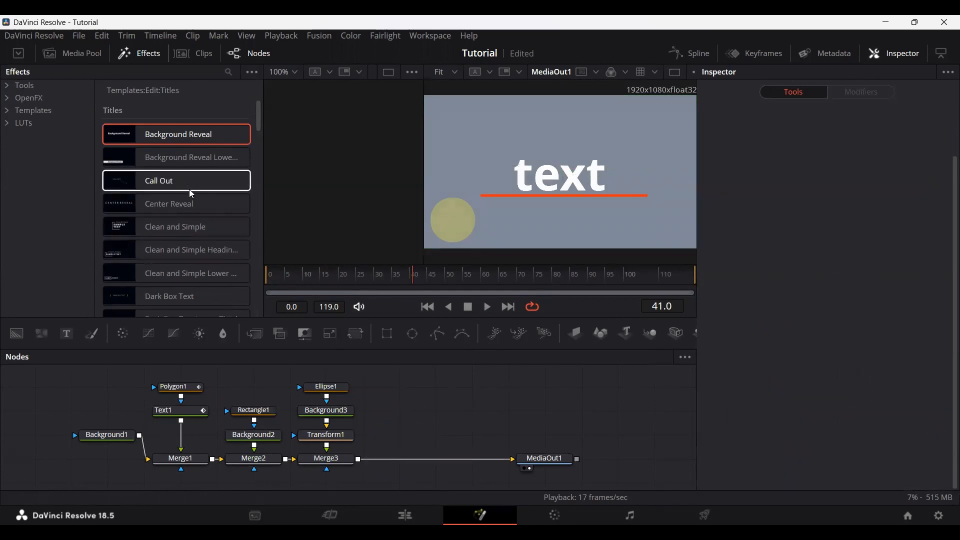
Step: Look through the remaining title templates and the Color effects in the Tools category
scroll(194, 214, down, 10)
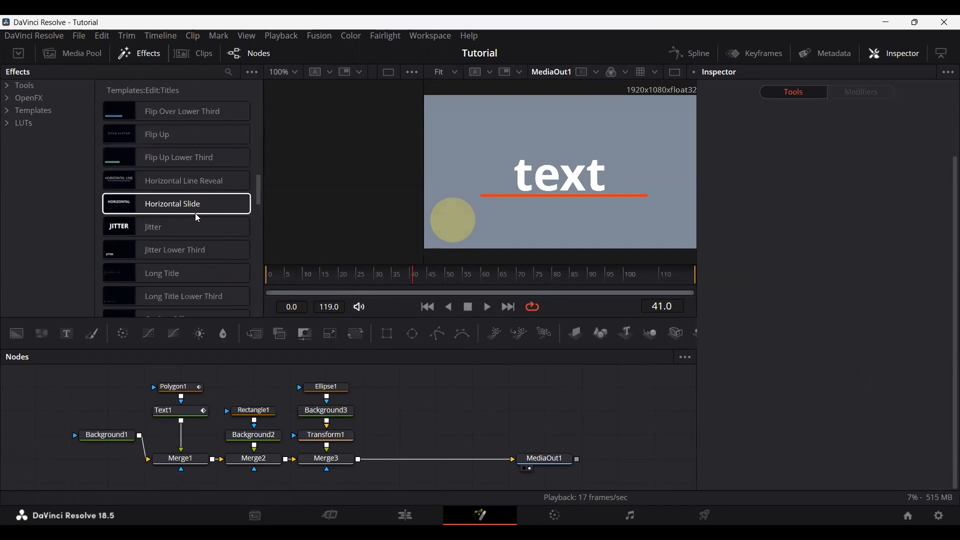
scroll(198, 217, up, 10)
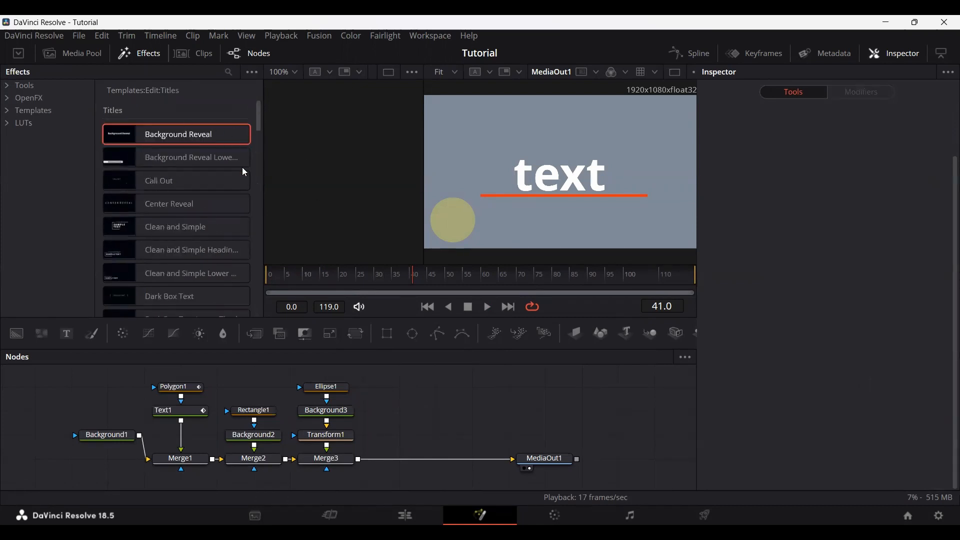
click(14, 87)
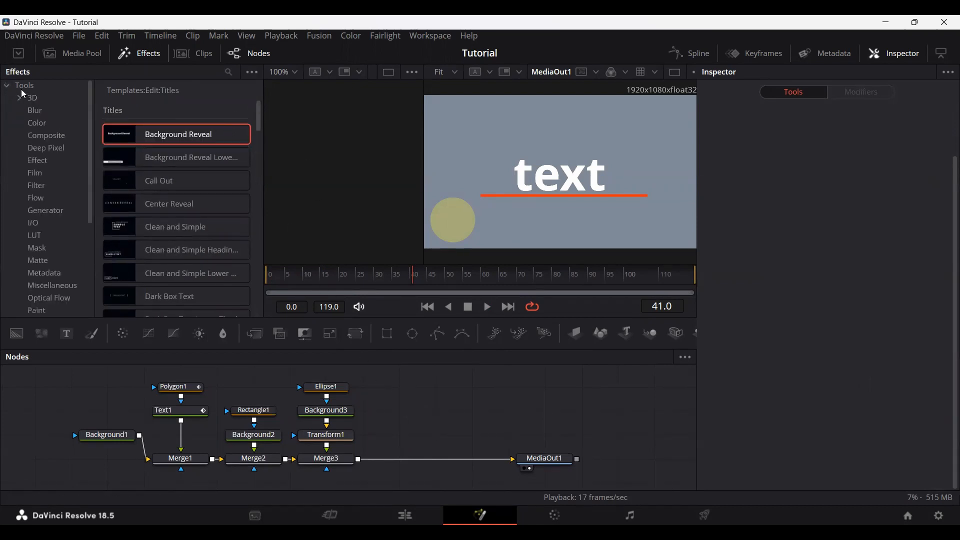
click(39, 125)
click(6, 86)
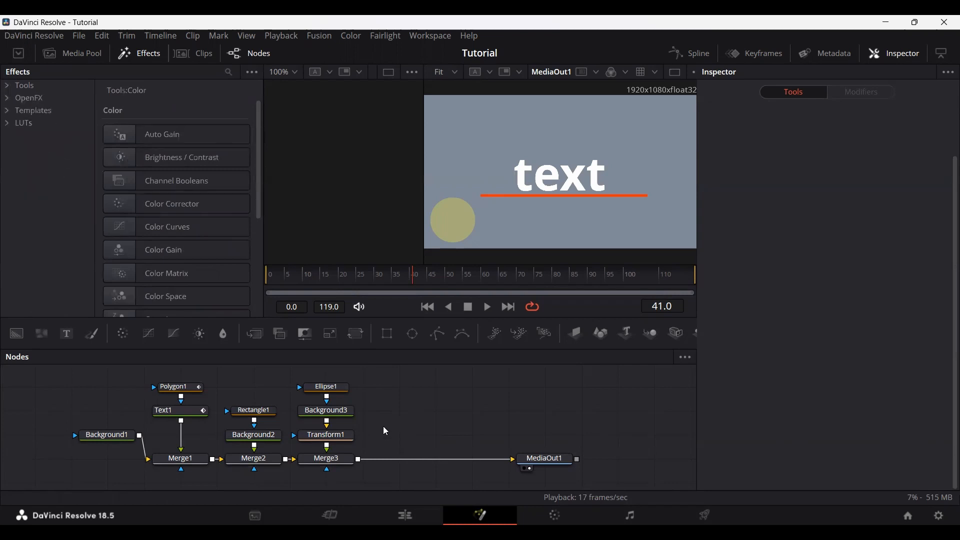
Step: Add a second text node merged in after Merge3, and move it up to leave space above its merge
scroll(393, 424, up, 5)
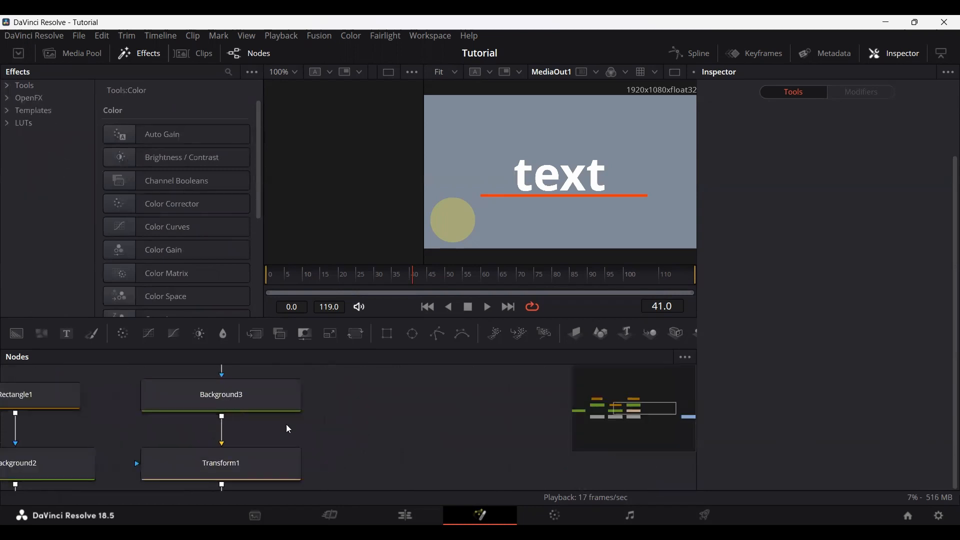
drag(70, 350, 360, 488)
scroll(408, 456, down, 4)
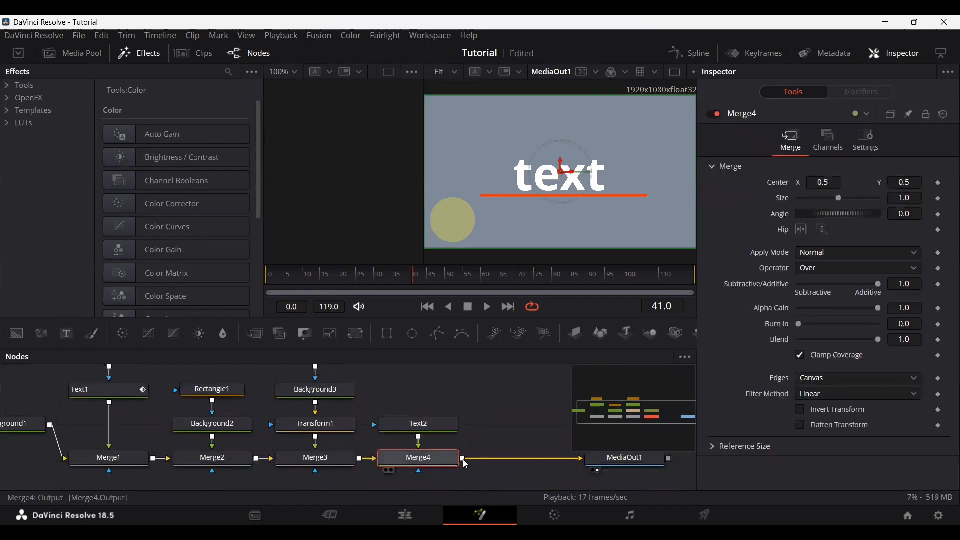
click(418, 428)
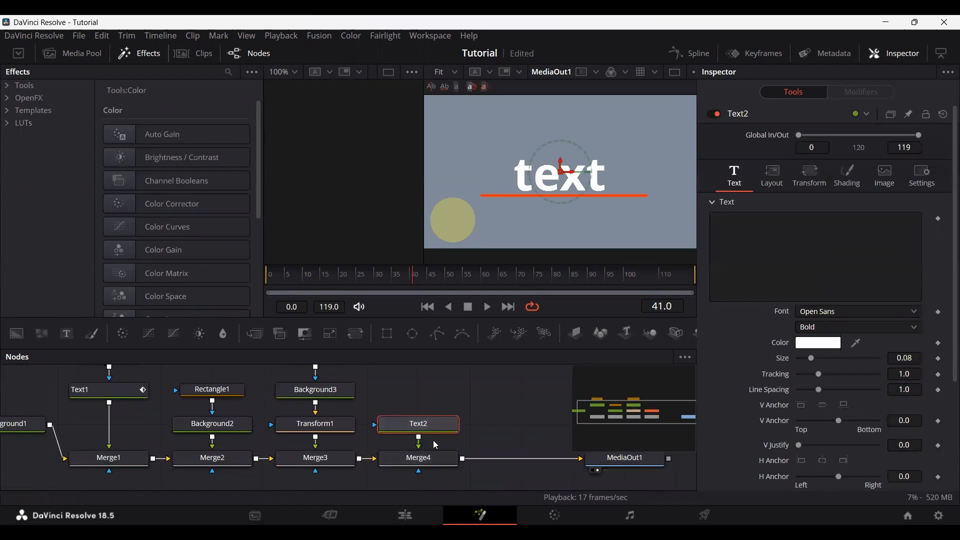
drag(418, 425, 418, 391)
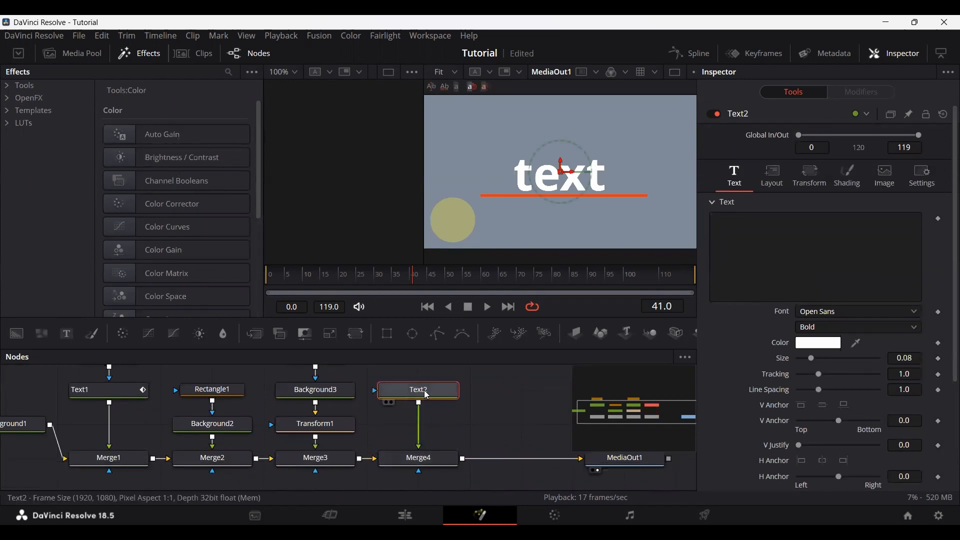
Step: Look through the full list of tools and insert a Zoom Blur between Text2 and Merge4
mouse_move(428, 396)
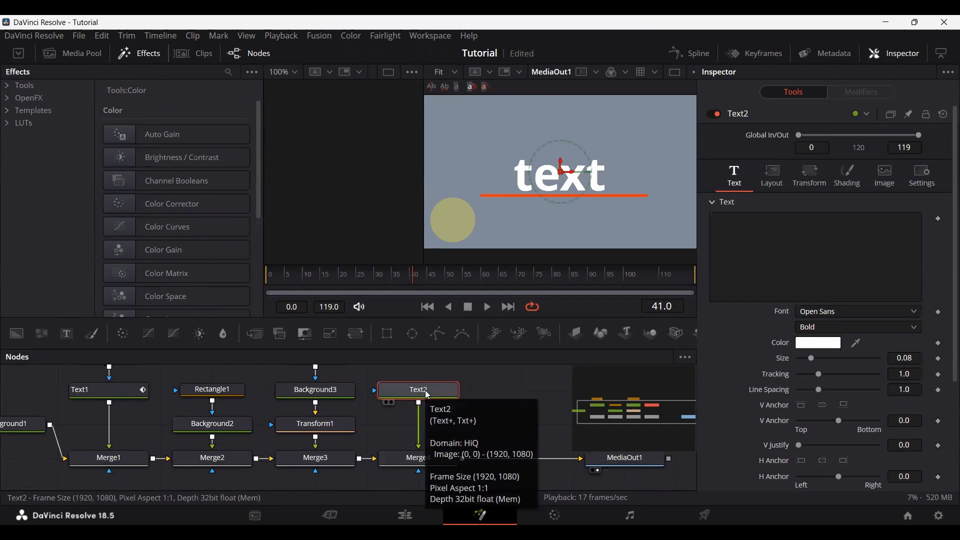
key(shift+space)
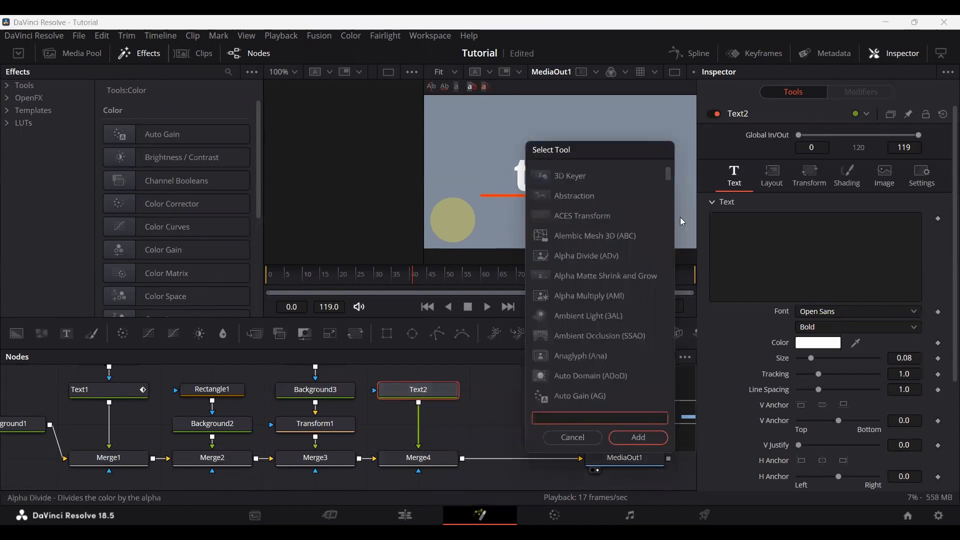
scroll(585, 258, down, 8)
scroll(583, 256, down, 20)
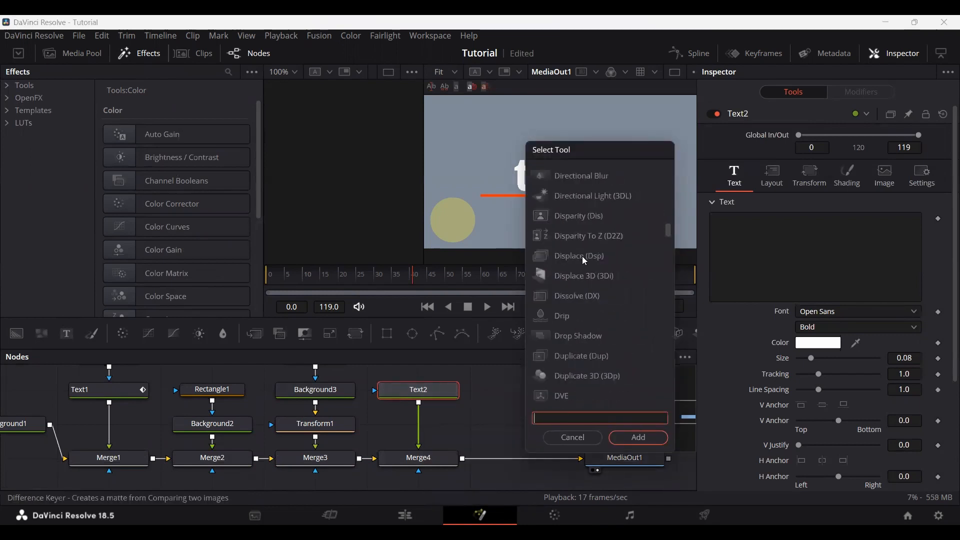
scroll(584, 258, down, 5)
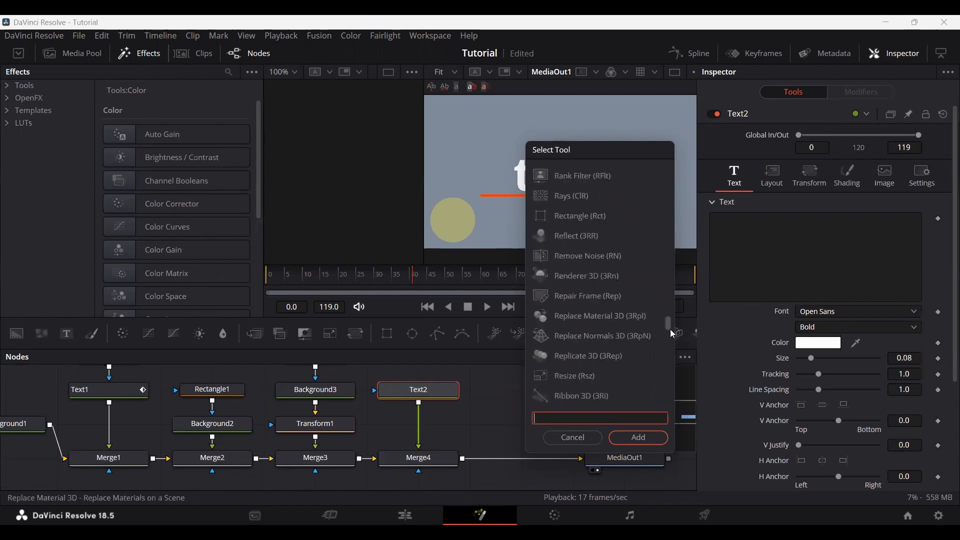
drag(671, 327, 663, 408)
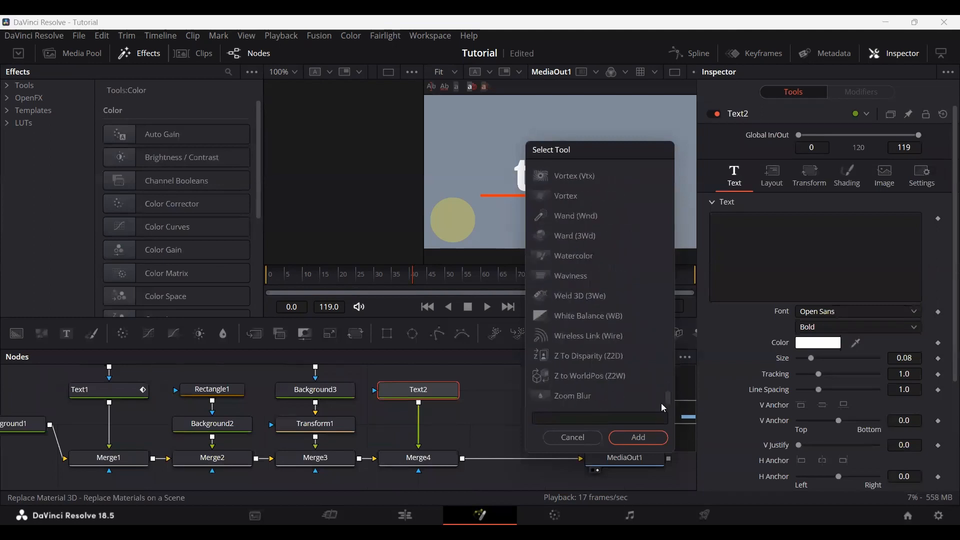
click(590, 398)
click(638, 439)
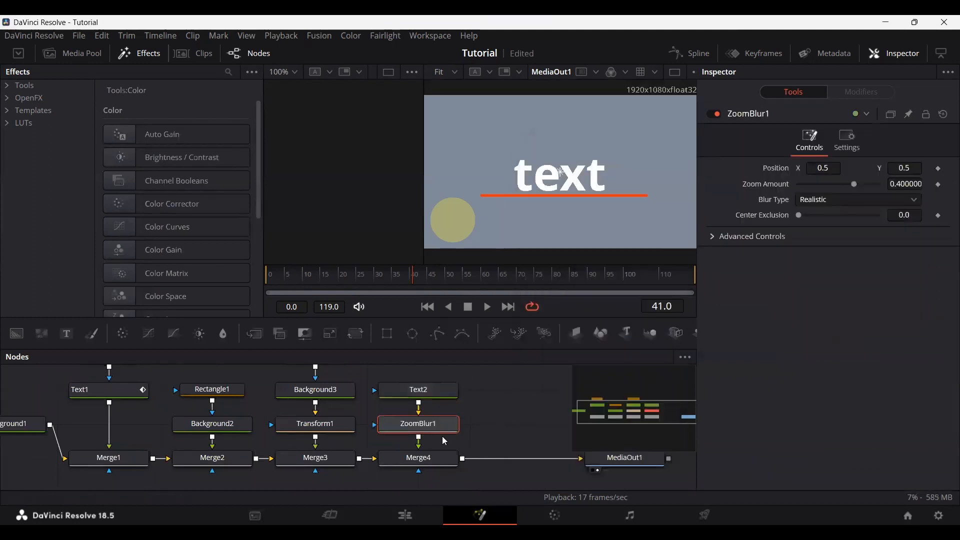
Step: Return the playhead to frame 0 and delete the Zoom Blur node
drag(442, 436, 414, 428)
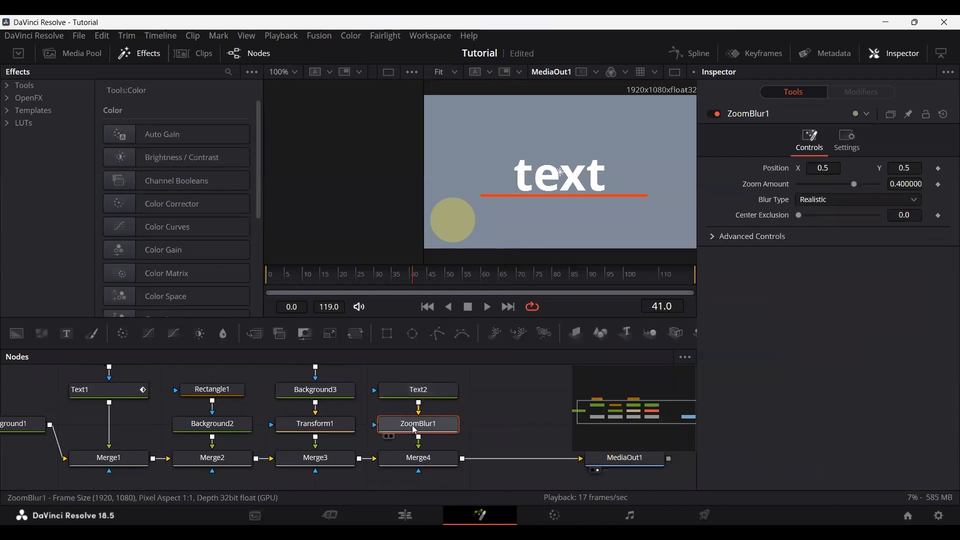
drag(377, 285, 234, 286)
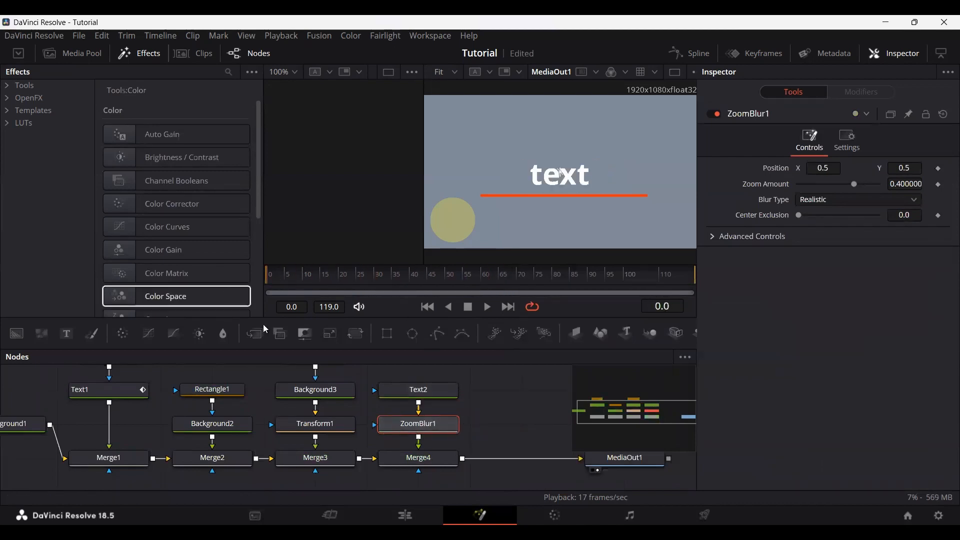
key(Delete)
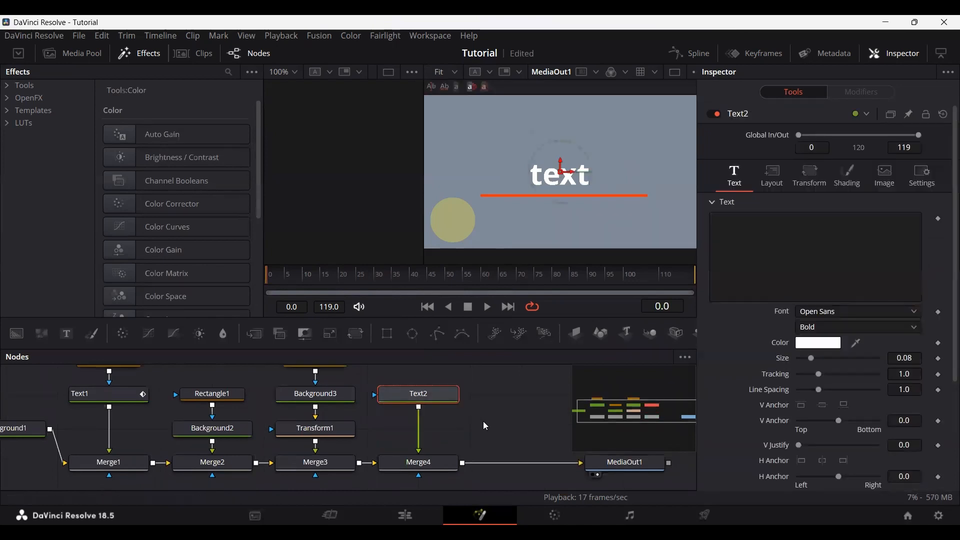
Step: Delete the Text2 node and its Merge4 node from the composition
scroll(456, 426, down, 3)
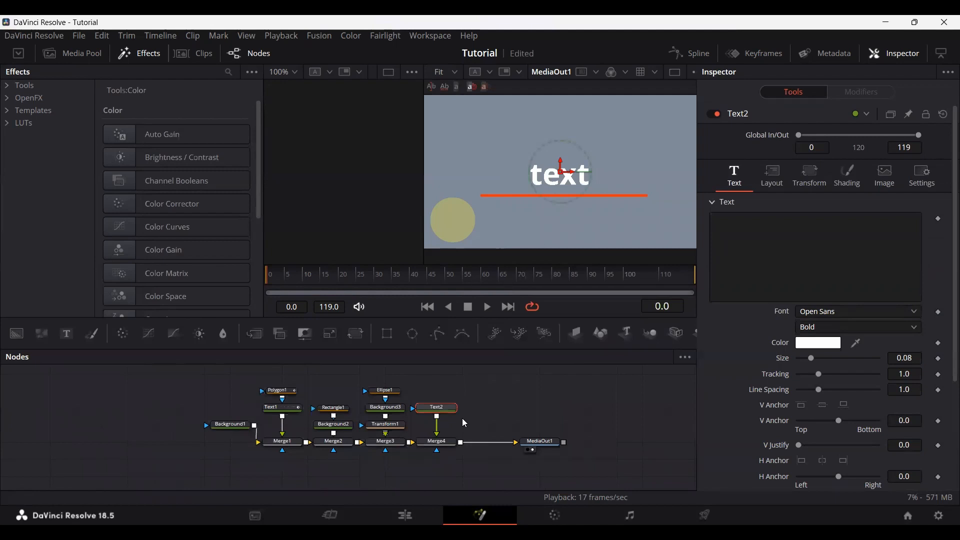
scroll(465, 423, up, 2)
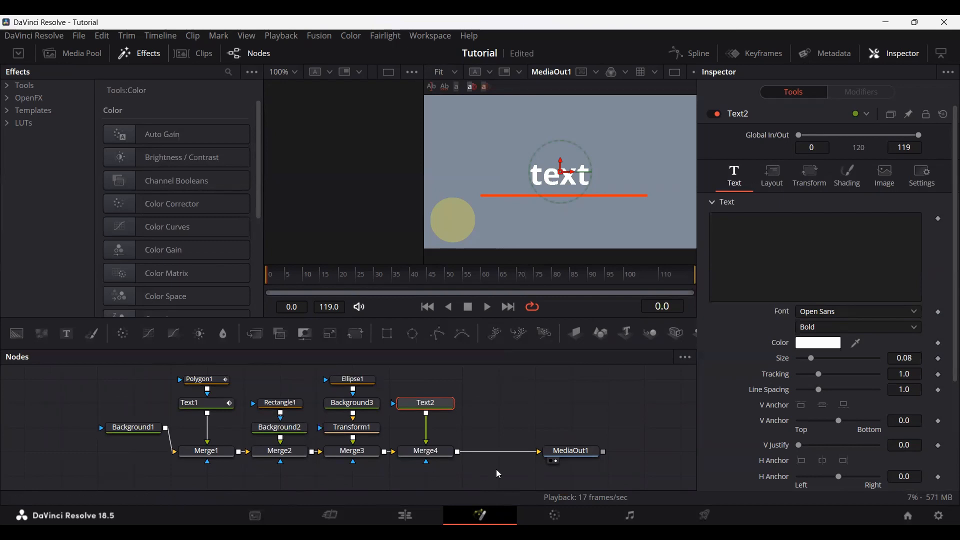
drag(306, 278, 327, 276)
drag(430, 283, 213, 283)
click(425, 403)
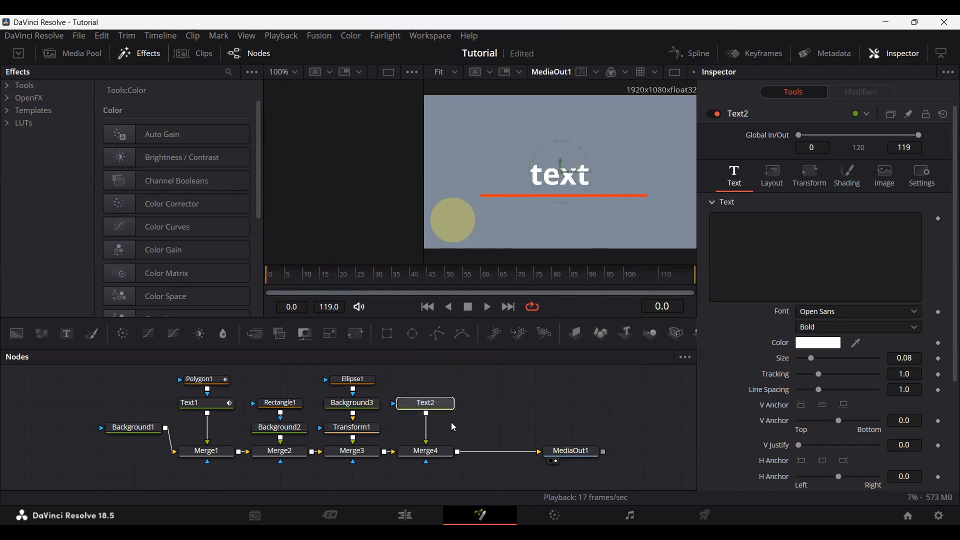
key(Delete)
click(426, 451)
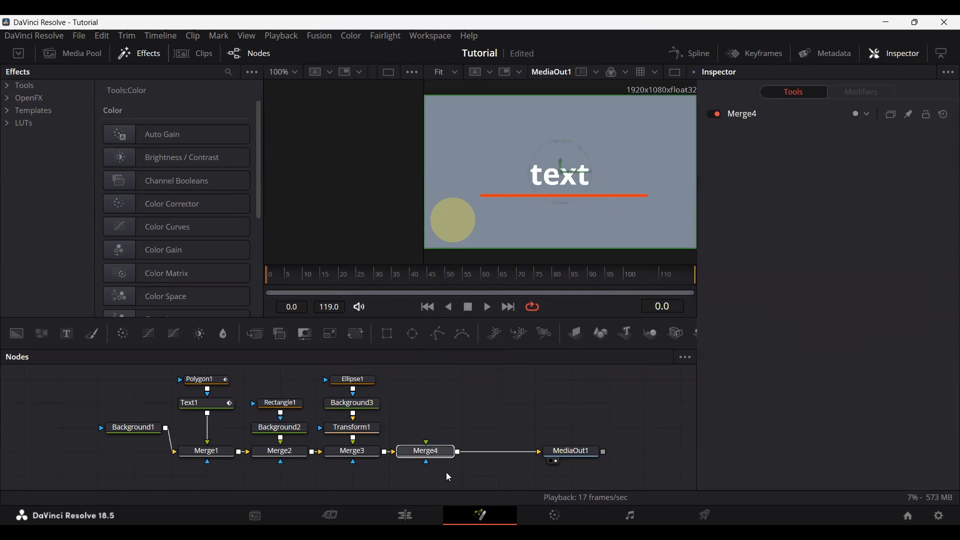
key(Delete)
Step: Preview the remaining animation by scrubbing and playing it, and return the playhead to frame 0
drag(271, 276, 563, 287)
drag(481, 287, 224, 289)
key(space)
drag(319, 286, 265, 288)
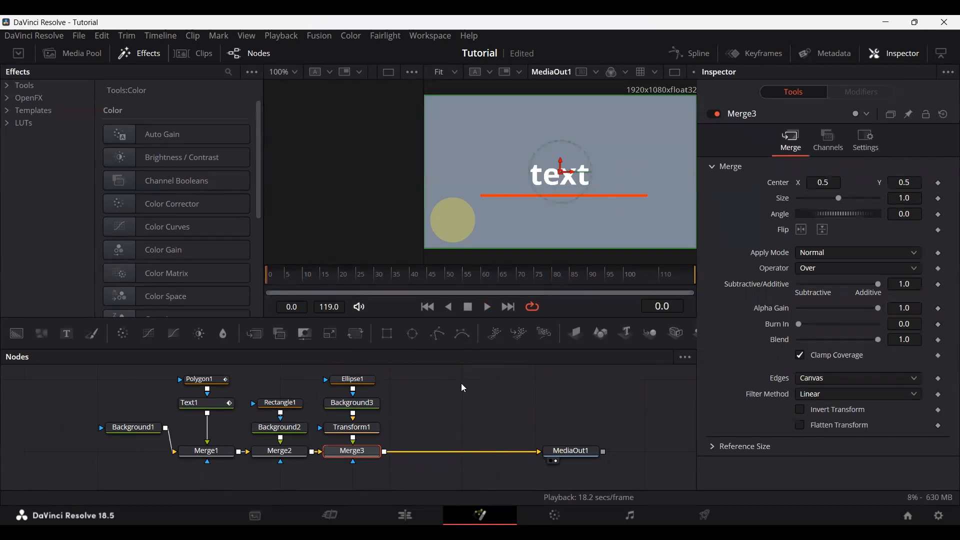
Step: On the Edit page, place the Fusion composition on Video 2 at 00:00:00:23, trimmed to the second clip's length, and play it
click(405, 515)
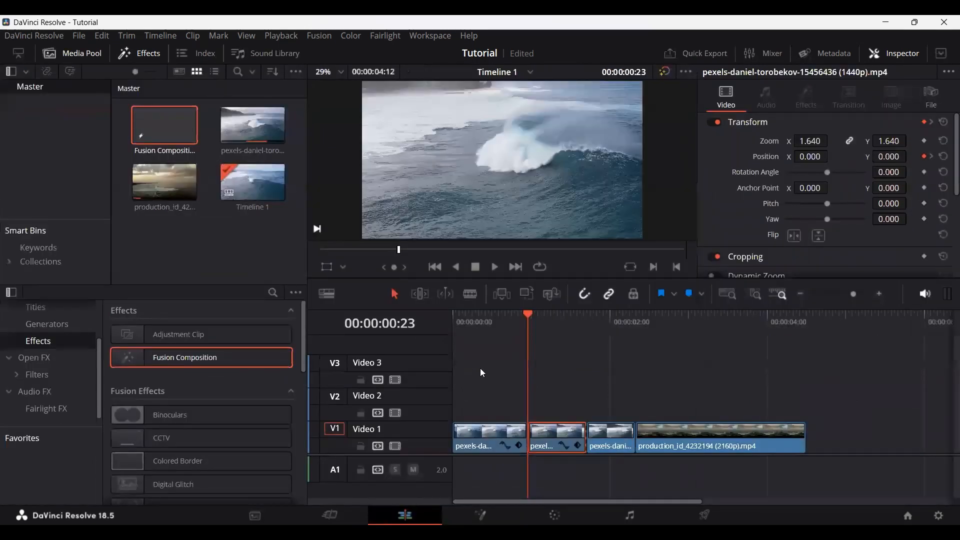
double_click(160, 124)
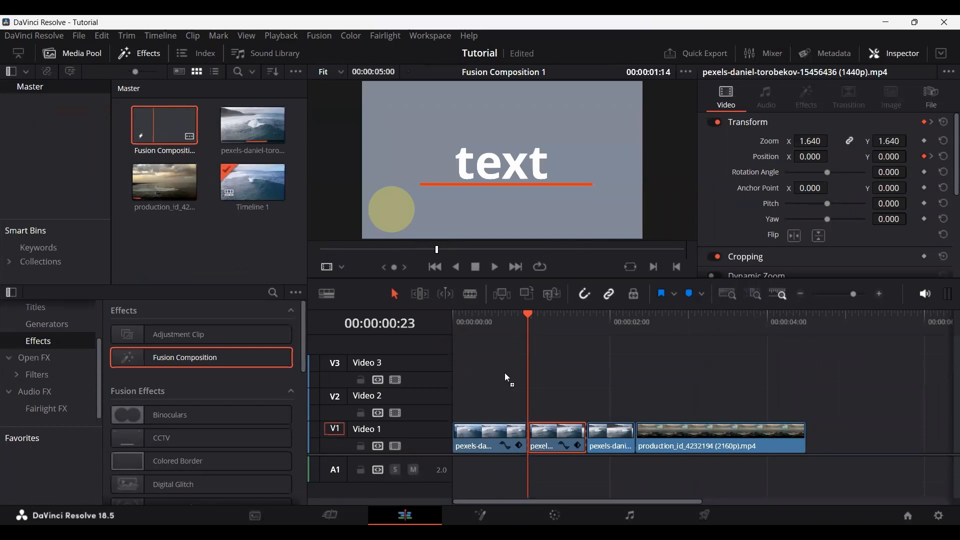
drag(524, 411, 525, 409)
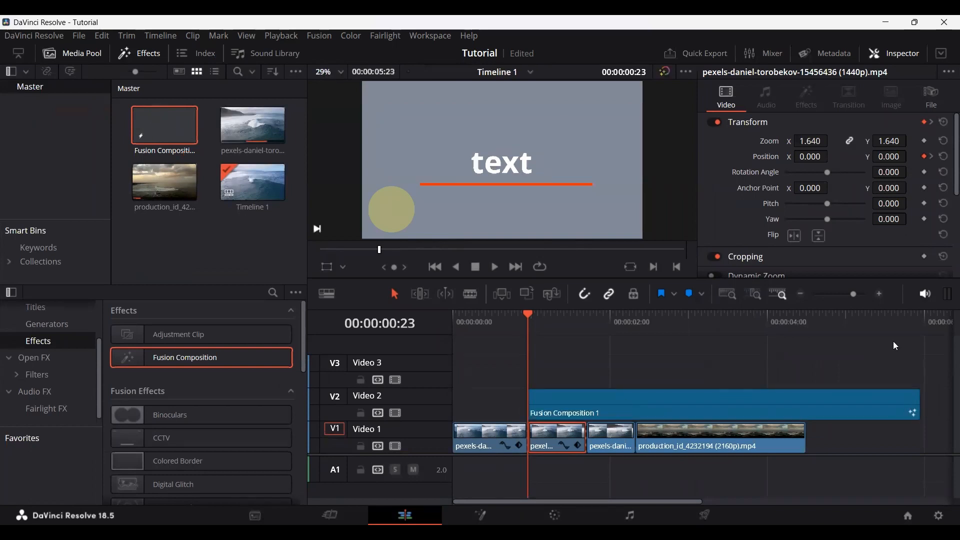
drag(920, 408, 585, 409)
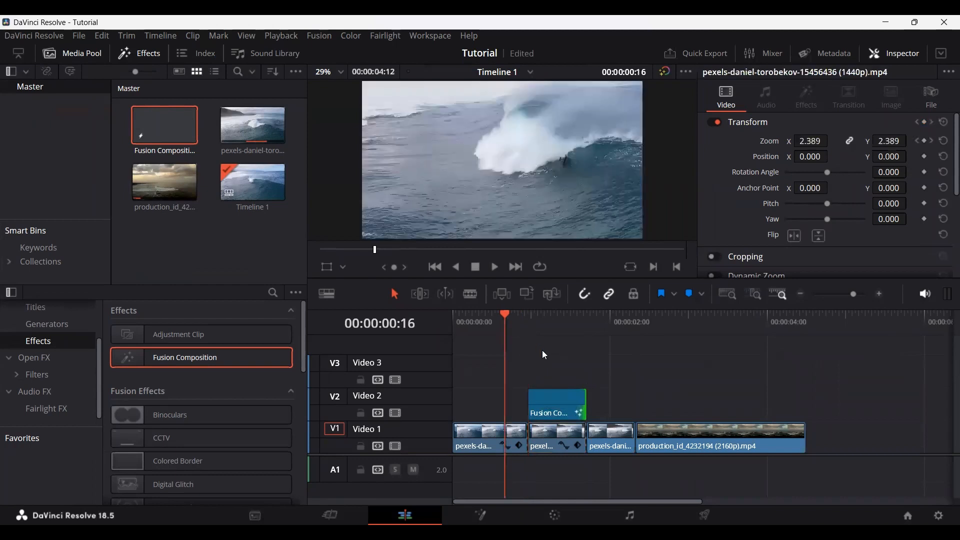
key(space)
key(space)
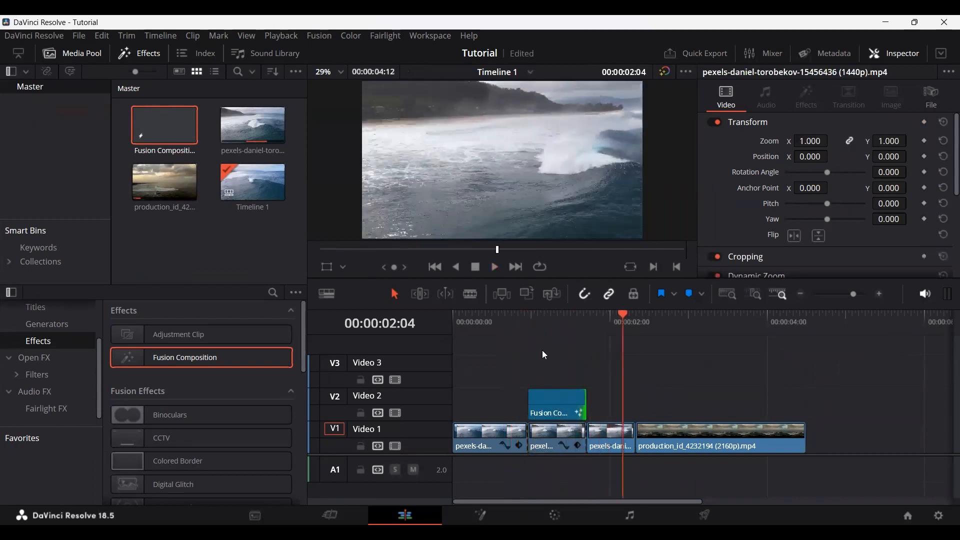
Step: Extend the Fusion composition on Video 2 to the end of the last clip and play the timeline through
mouse_move(573, 403)
drag(582, 408, 805, 408)
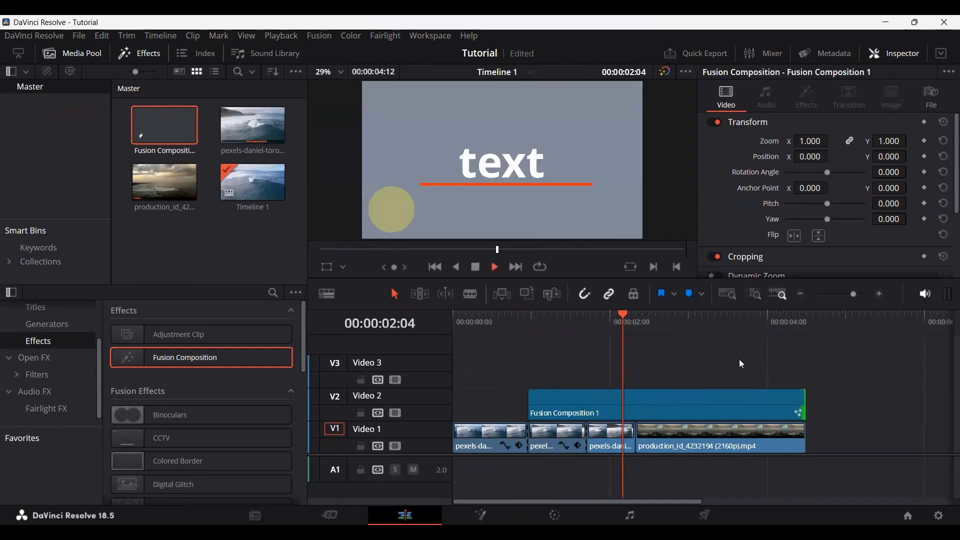
key(space)
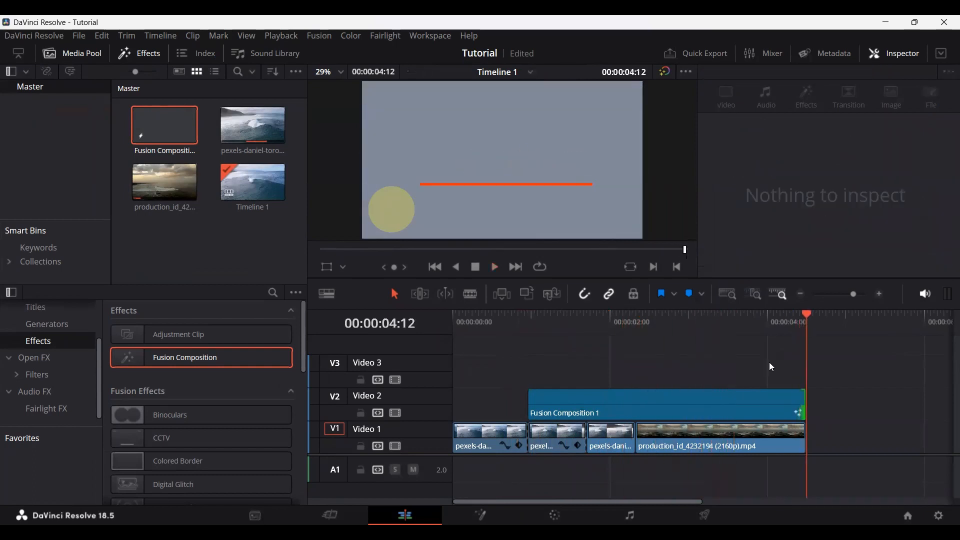
click(559, 322)
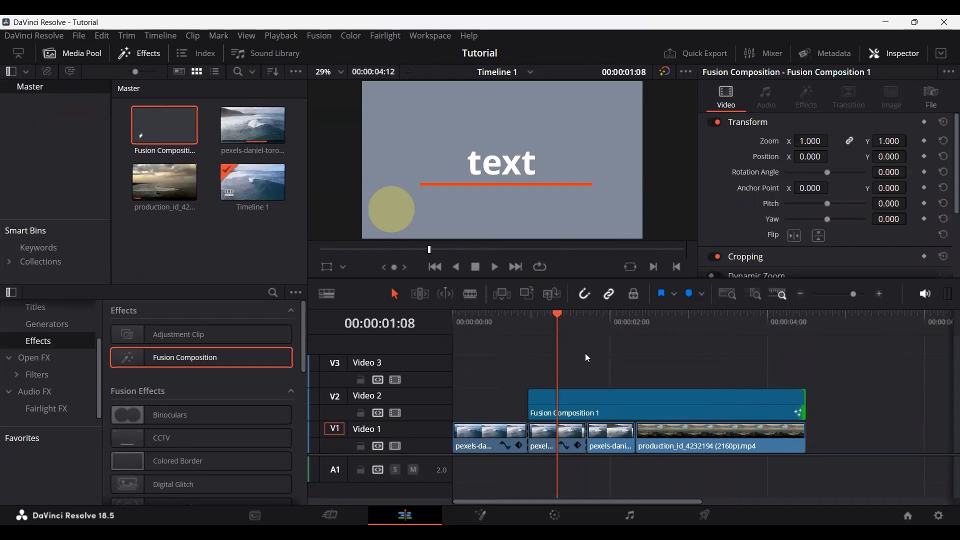
Step: Open the Fusion composition, set Background1's Alpha to 0.0 and return to the Edit page
click(579, 400)
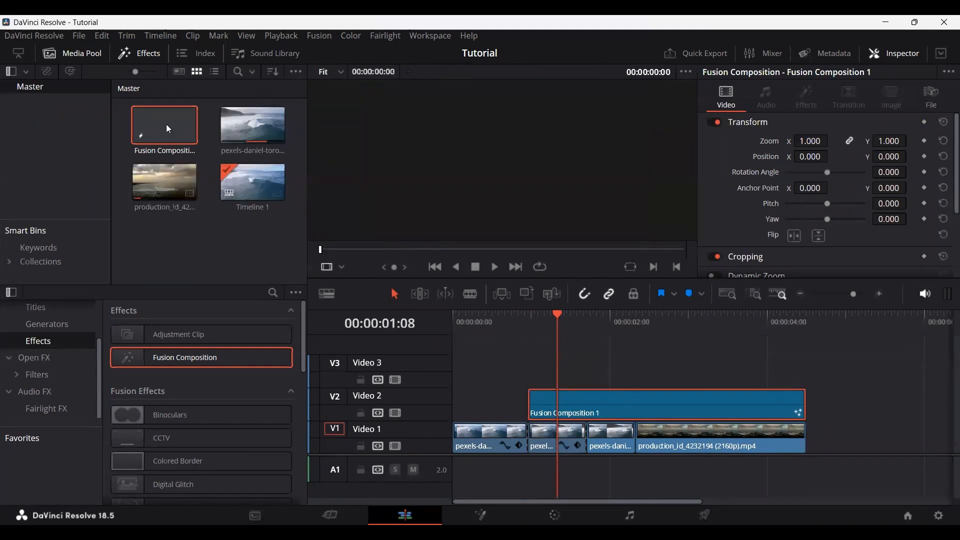
double_click(166, 124)
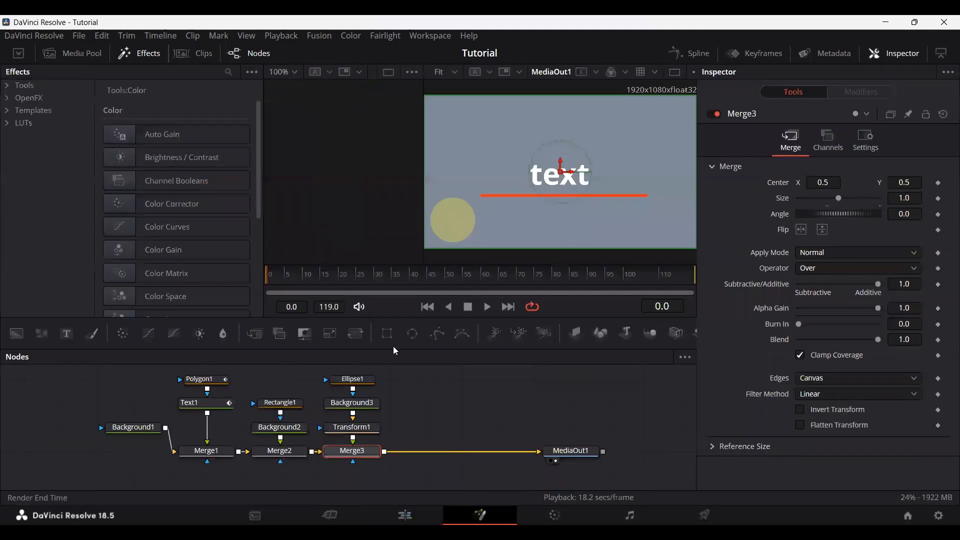
click(133, 428)
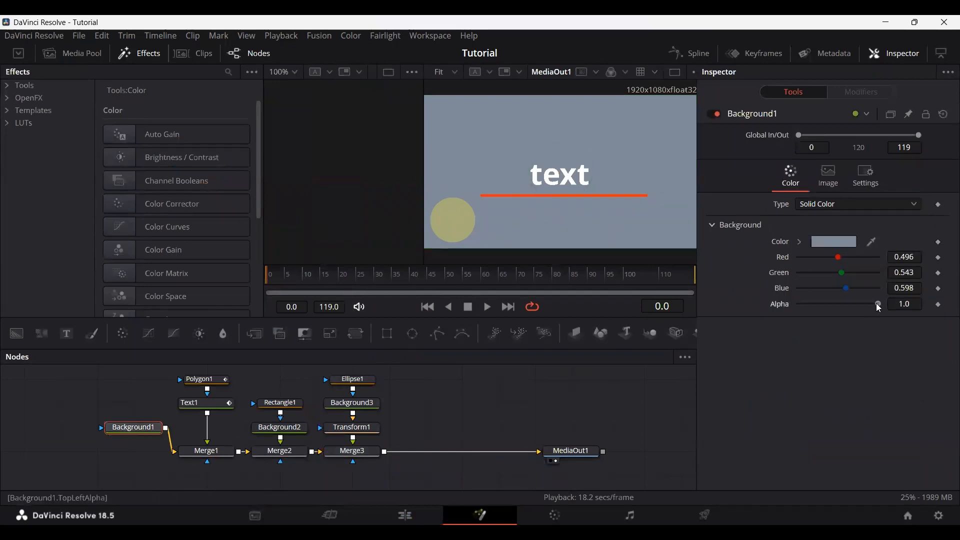
drag(879, 304, 779, 309)
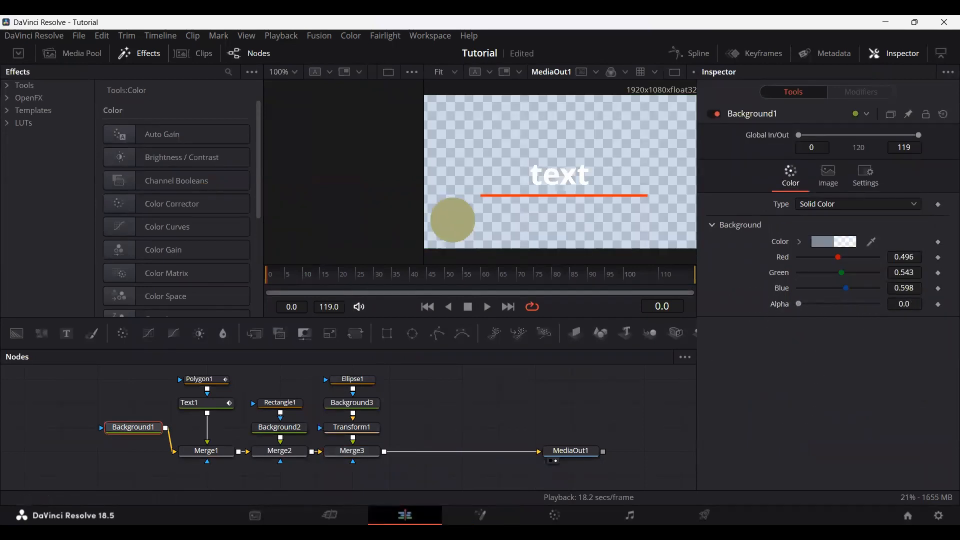
click(405, 516)
Step: Try replacing the composition clip on Video 2 with its updated version, ending with the last clip, play it and undo the placement
key(Delete)
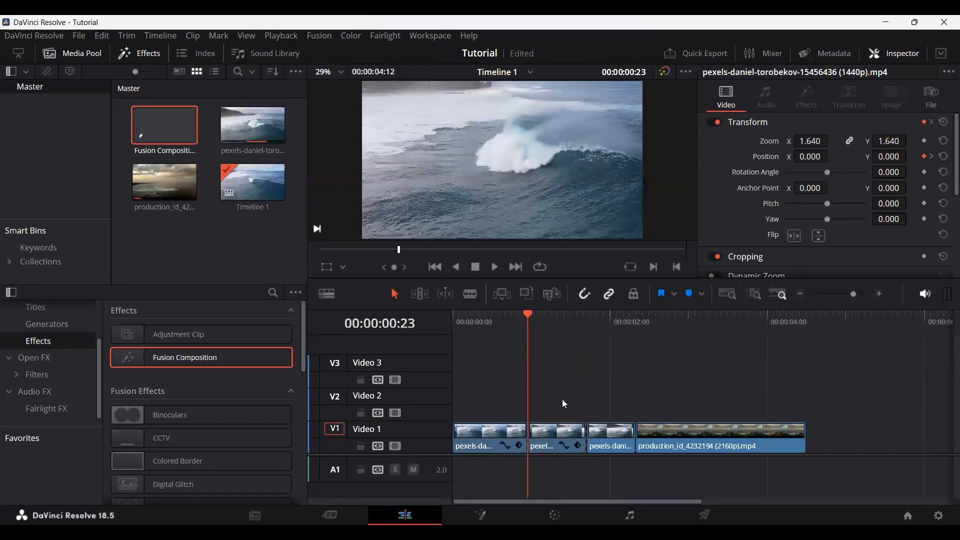
click(181, 145)
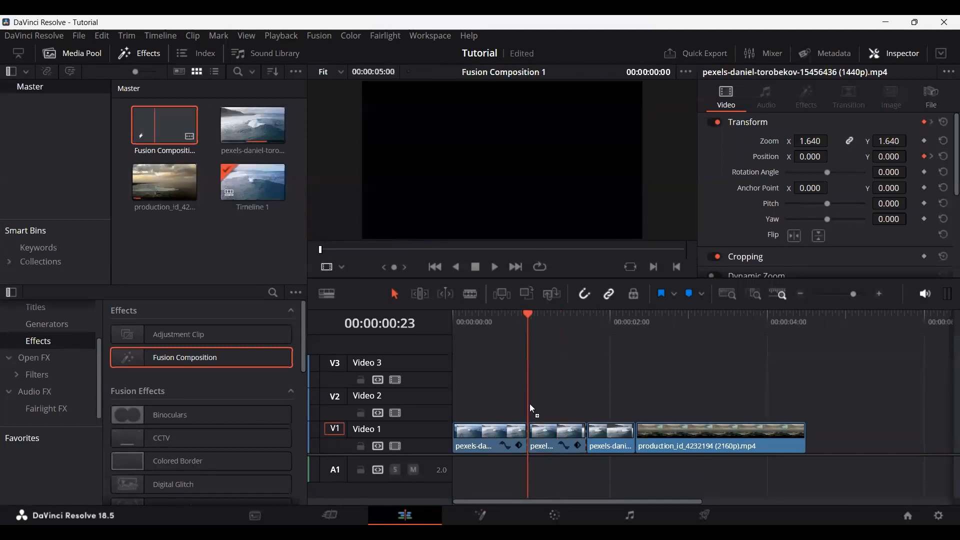
drag(530, 405, 531, 406)
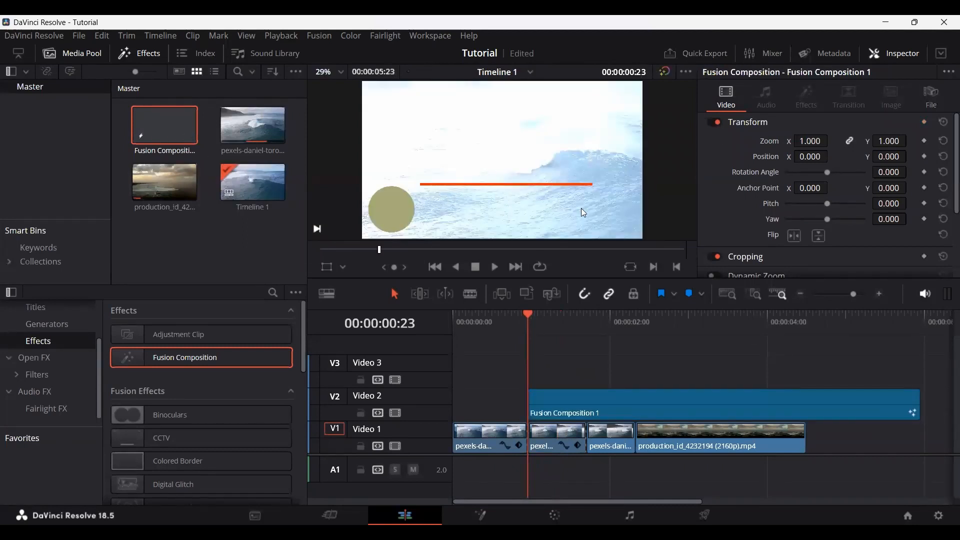
drag(914, 401, 807, 403)
key(space)
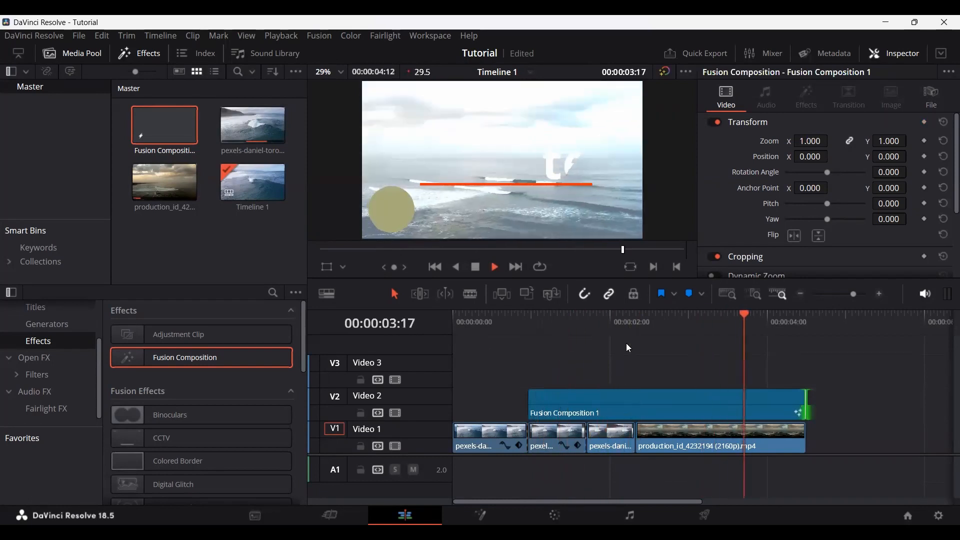
drag(668, 319, 695, 323)
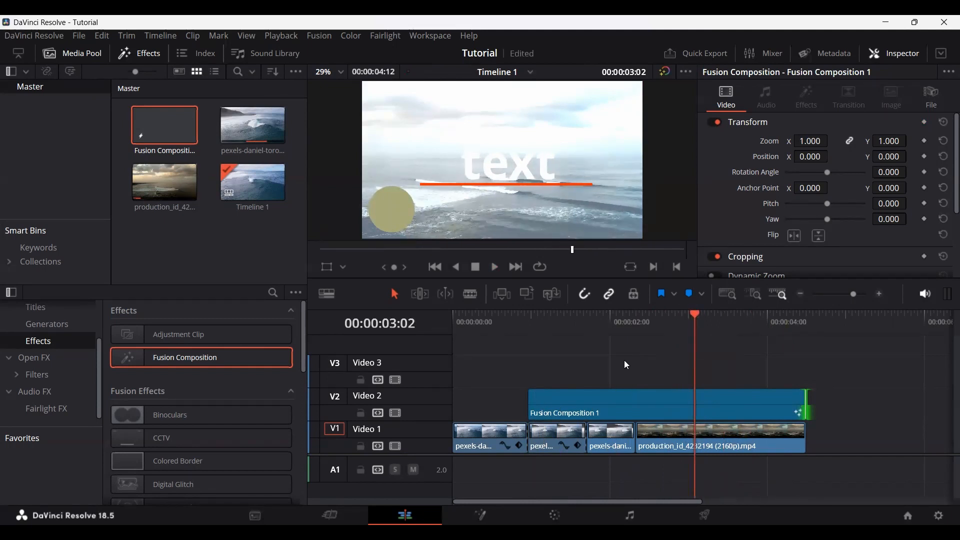
key(ctrl+z)
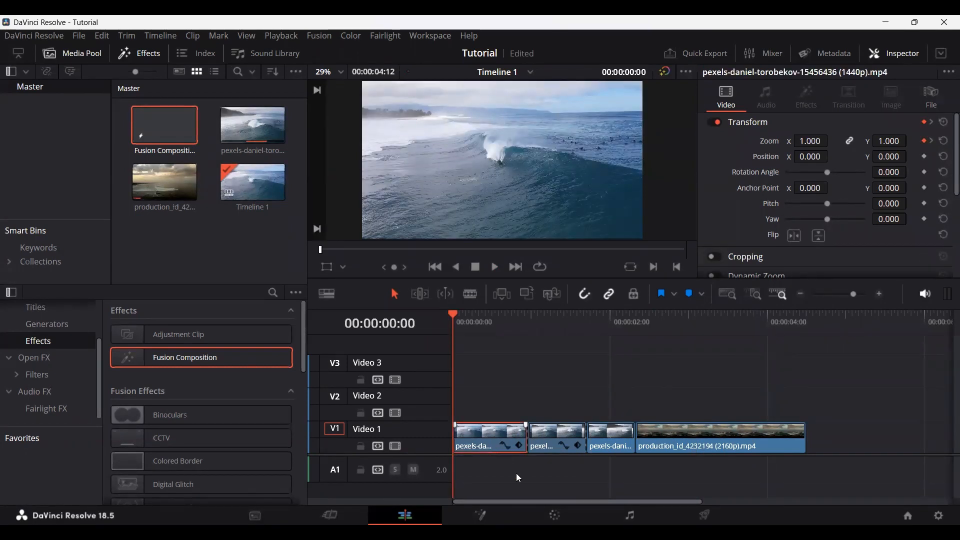
Step: On the Color page, look through the grading palettes, including Camera Raw, Qualifier and Color Warper, and return to the primary color wheels
click(556, 515)
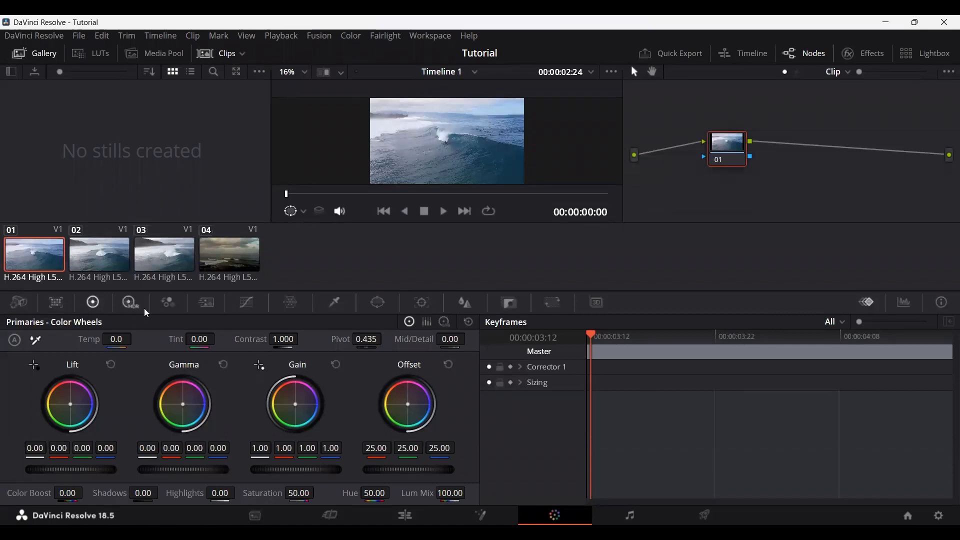
click(21, 306)
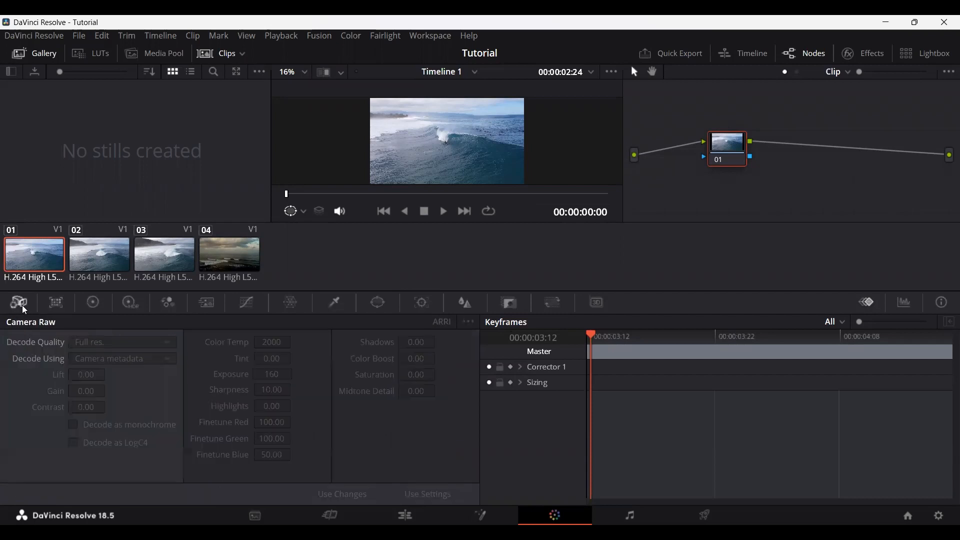
click(55, 304)
click(95, 306)
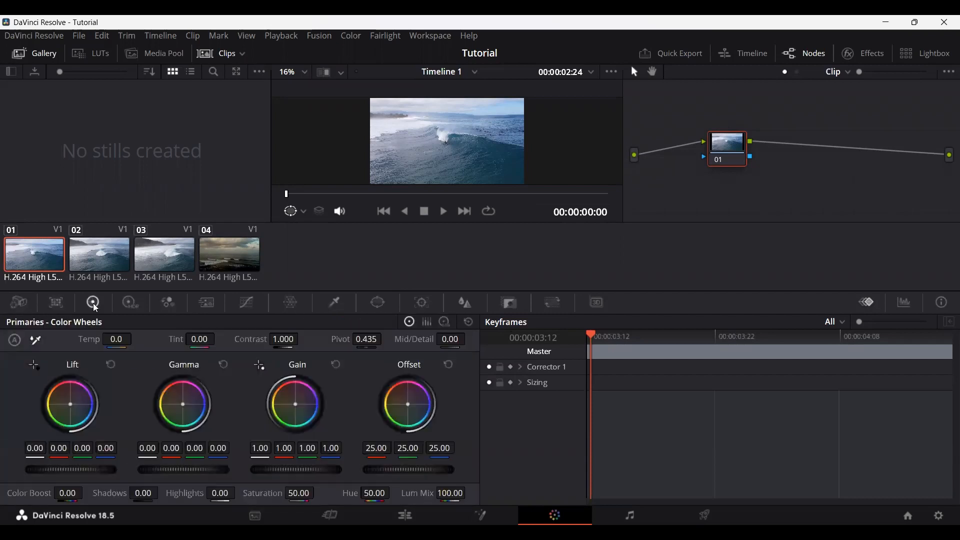
click(130, 304)
click(335, 303)
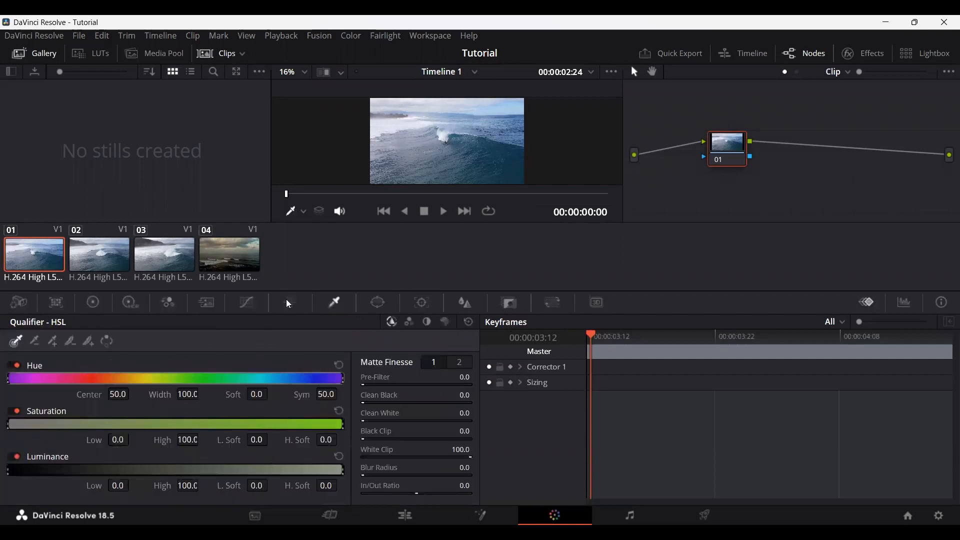
click(290, 303)
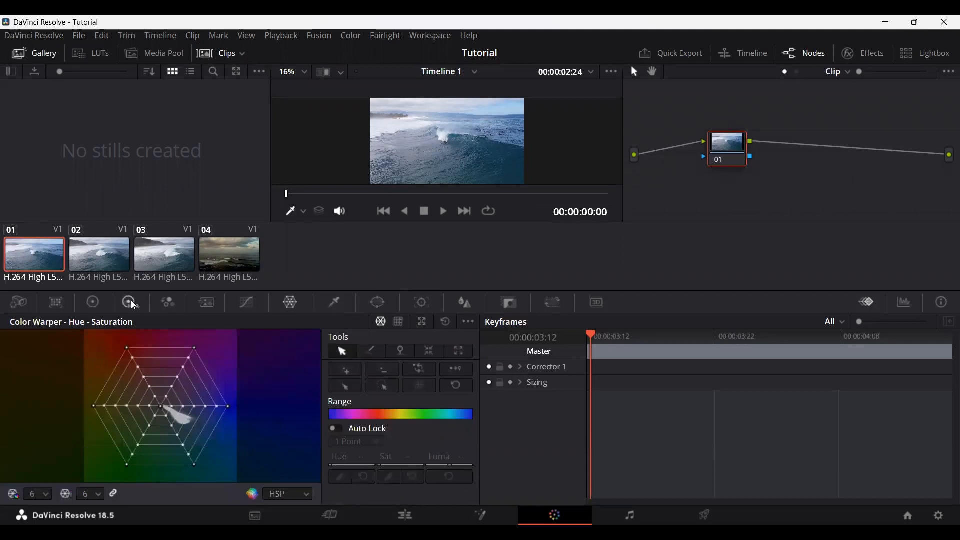
click(102, 305)
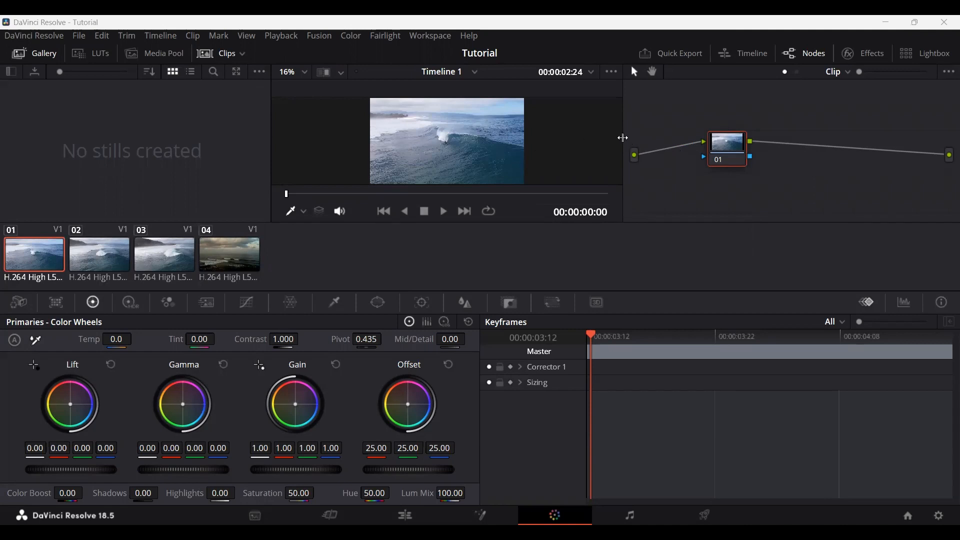
Step: Widen the viewer slightly and set its zoom to 50%
drag(623, 137, 651, 137)
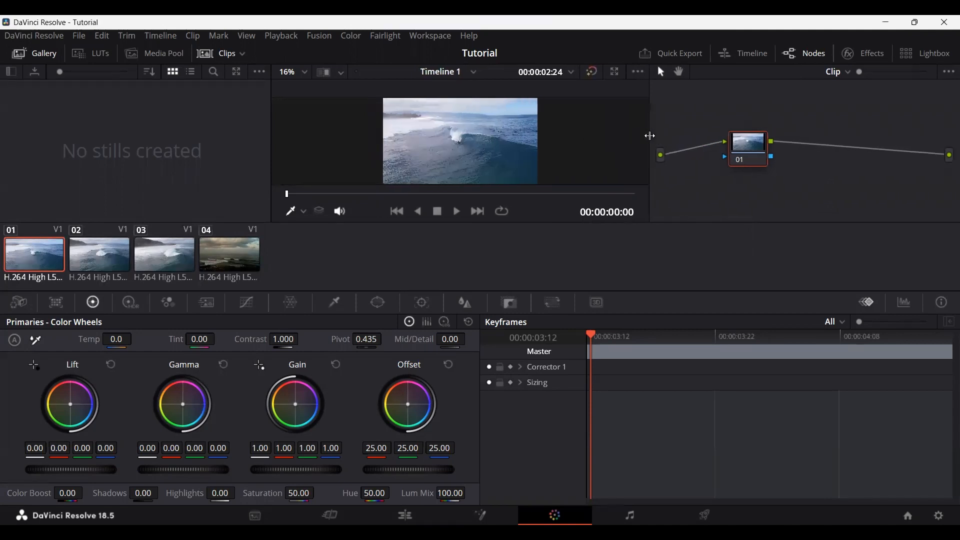
click(289, 72)
click(313, 144)
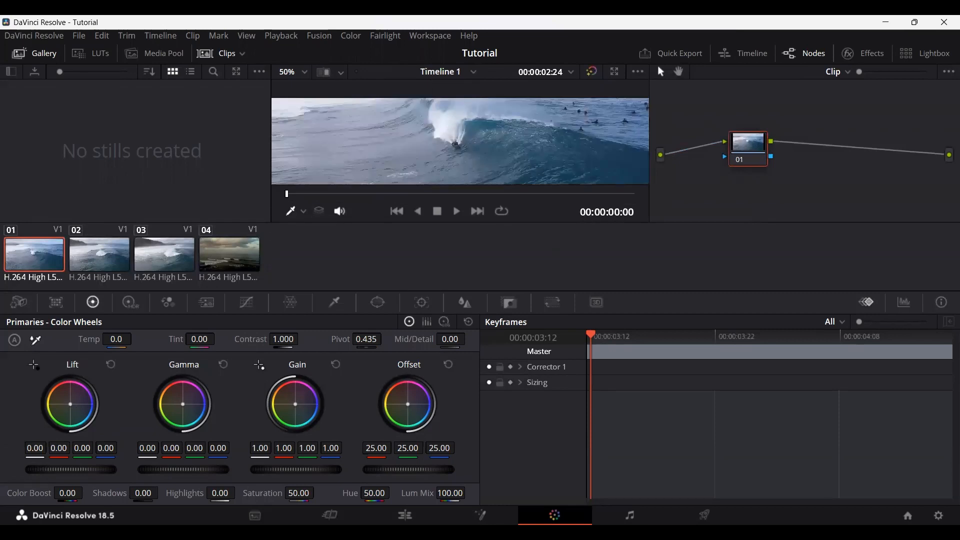
Step: Grade the first clip with RGB Lift 0.02/-0.01/0.06, Gamma -0.03/0.01/0.01, Gain 1.00/1.01/0.90 and Offset 23.51/25.04/23.19
drag(70, 404, 71, 405)
drag(183, 404, 183, 407)
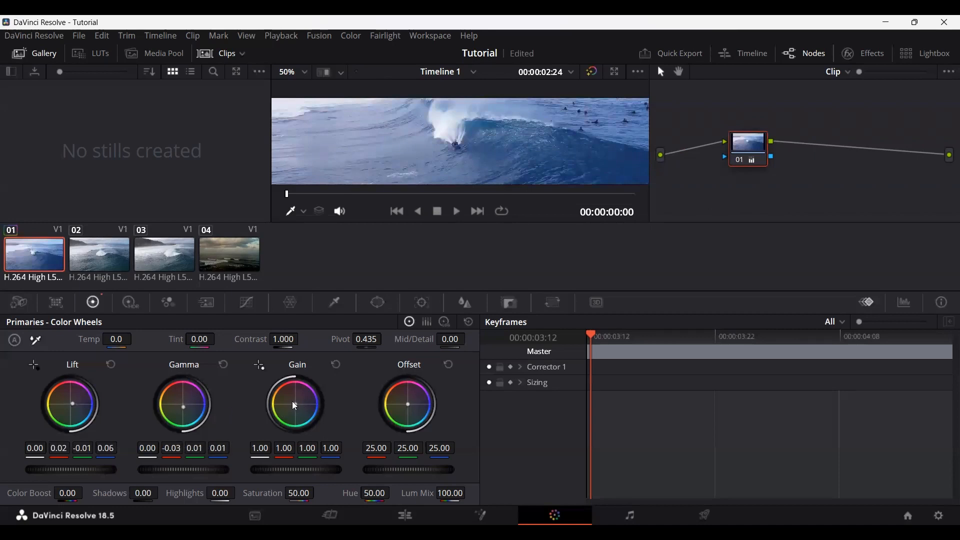
drag(296, 404, 295, 404)
drag(412, 407, 414, 408)
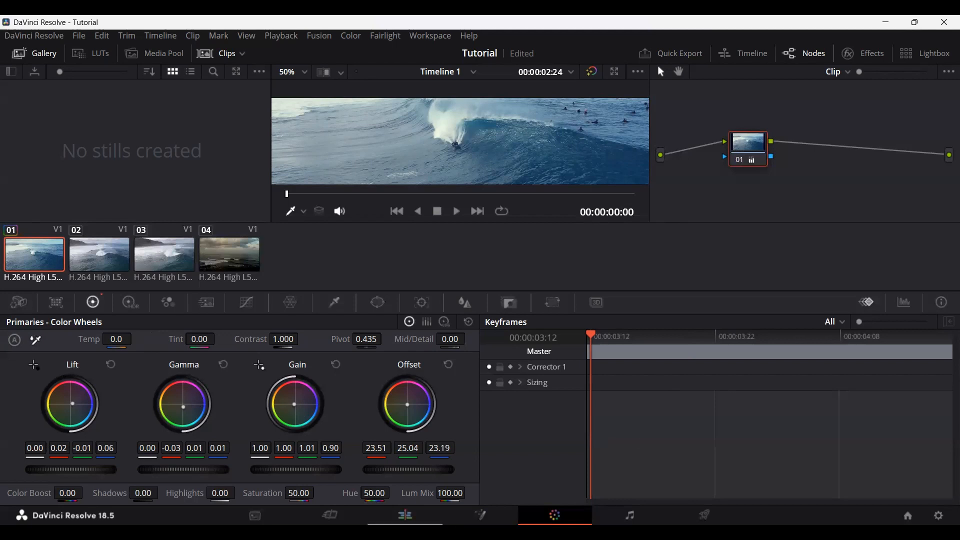
Step: On the Edit page, scrub through the timeline to compare the graded first clip with the ungraded second clip
click(405, 516)
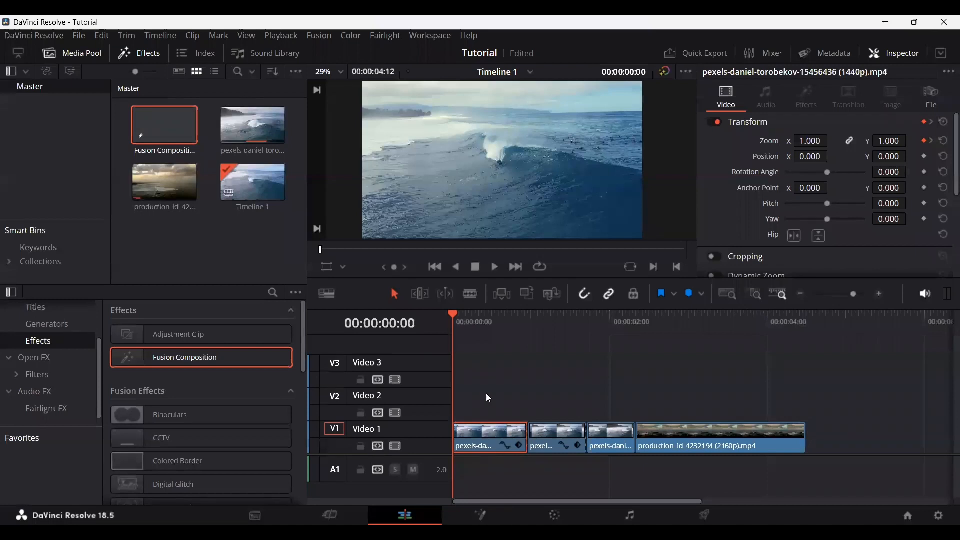
drag(453, 313, 546, 320)
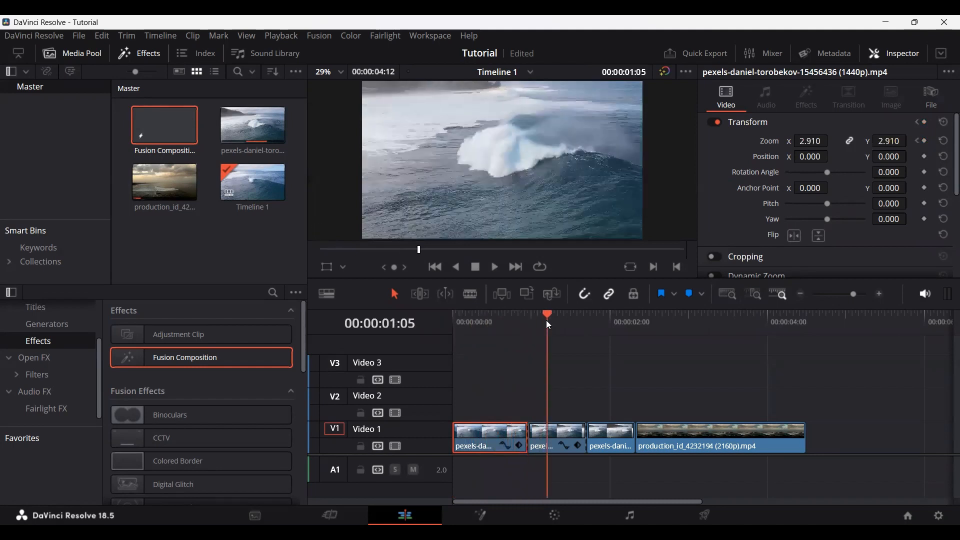
scroll(534, 408, up, 2)
scroll(617, 408, up, 2)
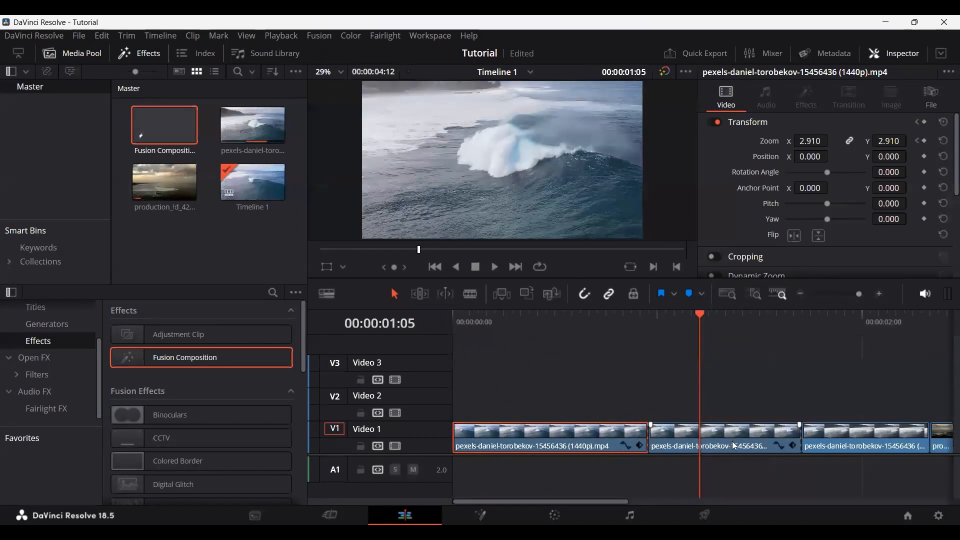
click(701, 430)
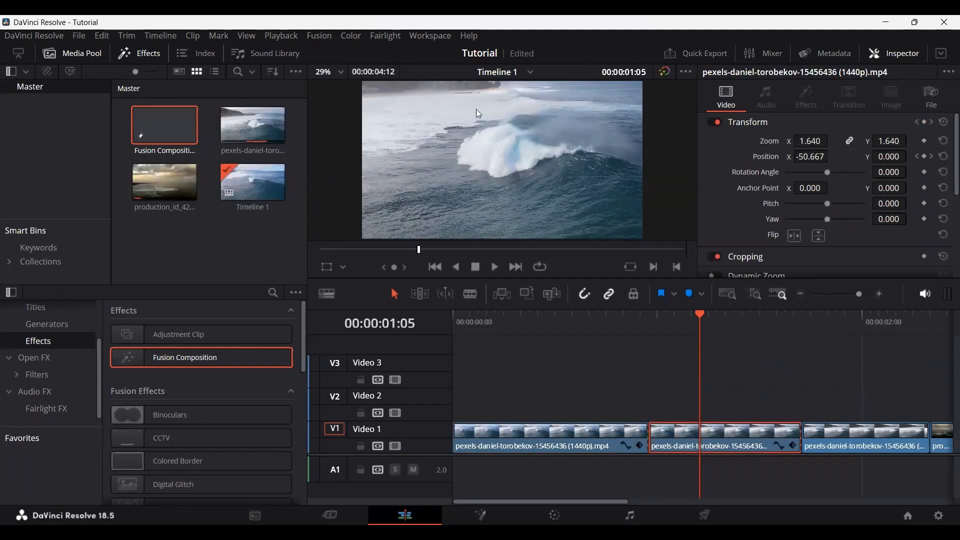
click(576, 324)
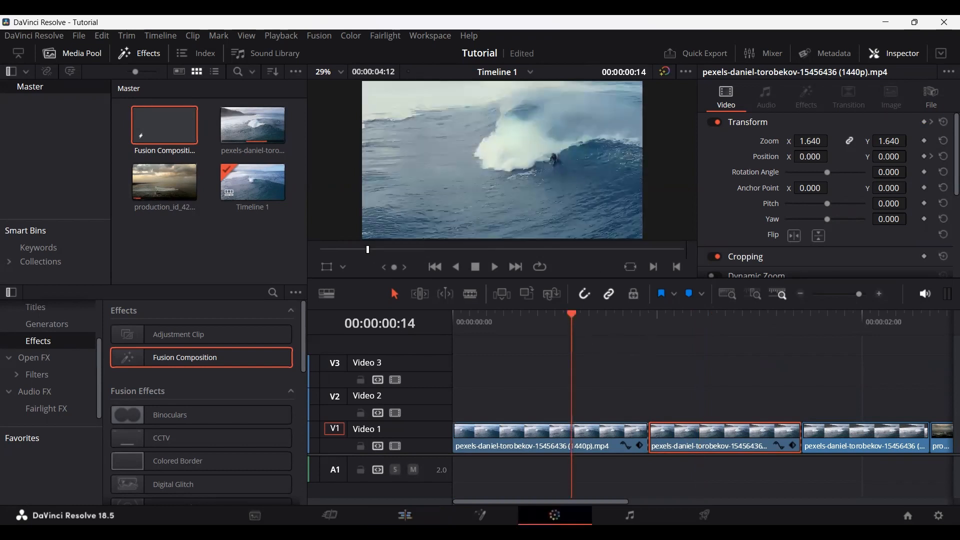
Step: On the Color page, look at the HDR color wheels and the neighbouring grading palettes, ending on the primary color wheels
click(555, 515)
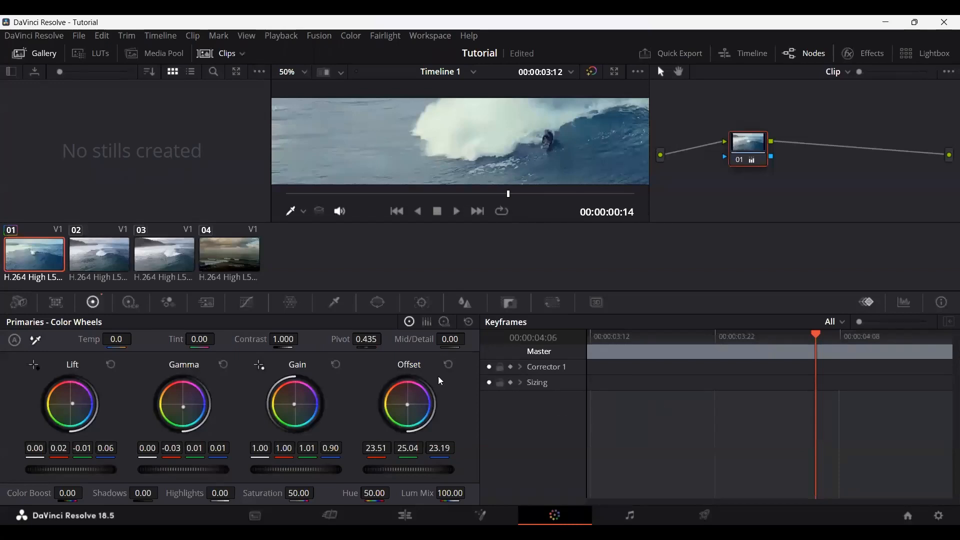
click(130, 304)
click(130, 303)
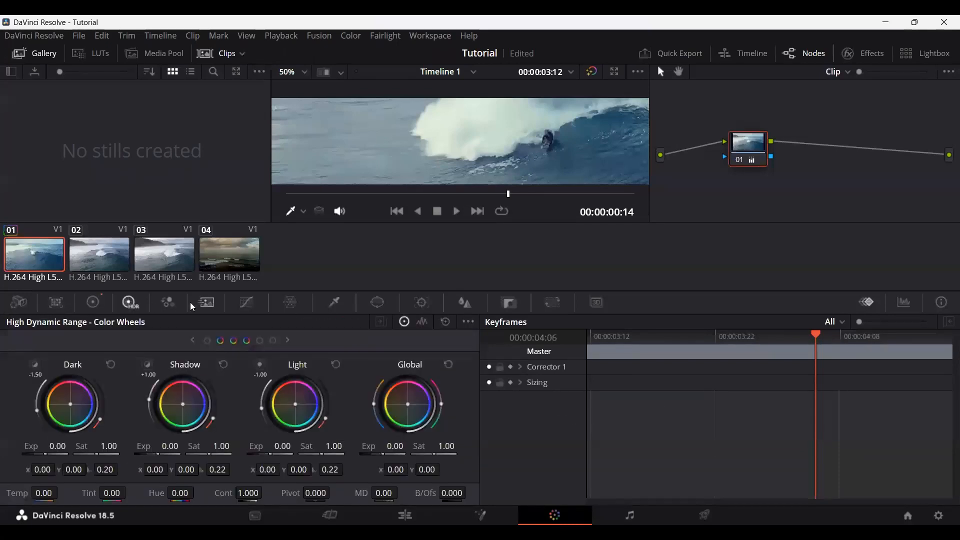
click(206, 302)
click(130, 303)
click(93, 302)
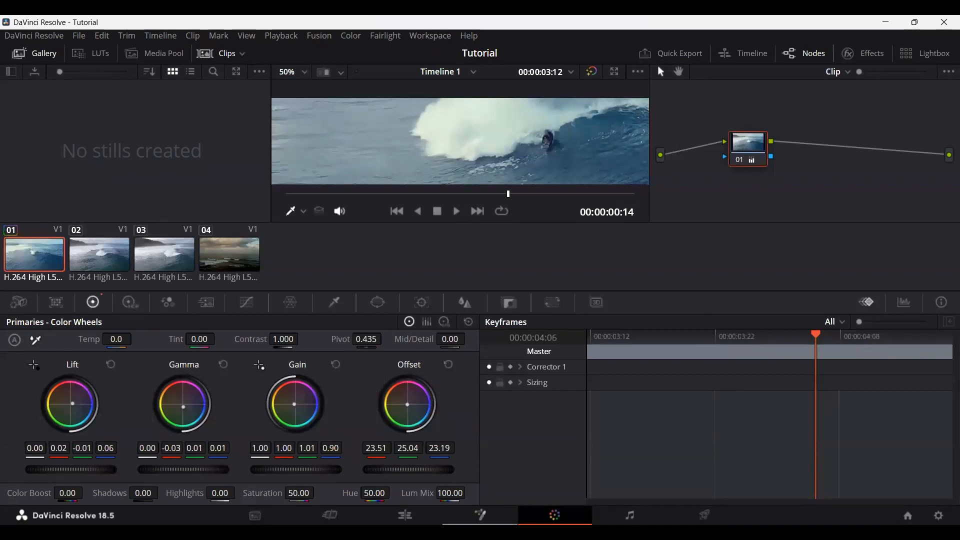
Step: Back on the Edit page, import the On the Delta music file and place it on Audio 1 at the timeline's start
click(480, 515)
click(405, 516)
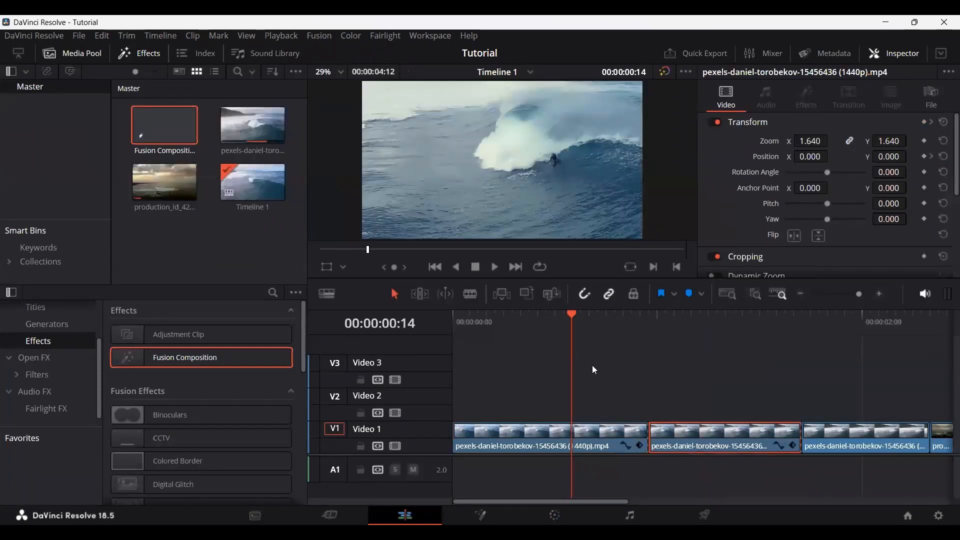
scroll(592, 369, down, 6)
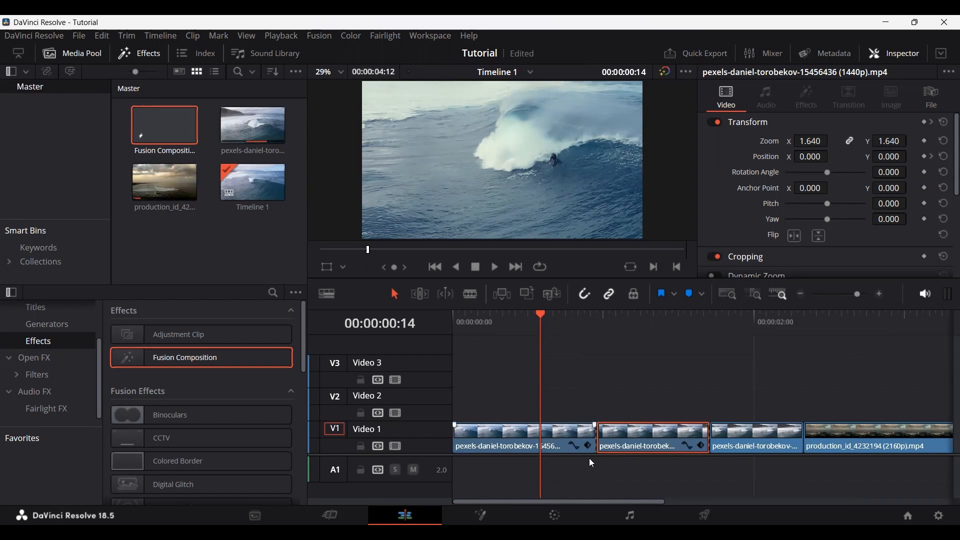
click(508, 346)
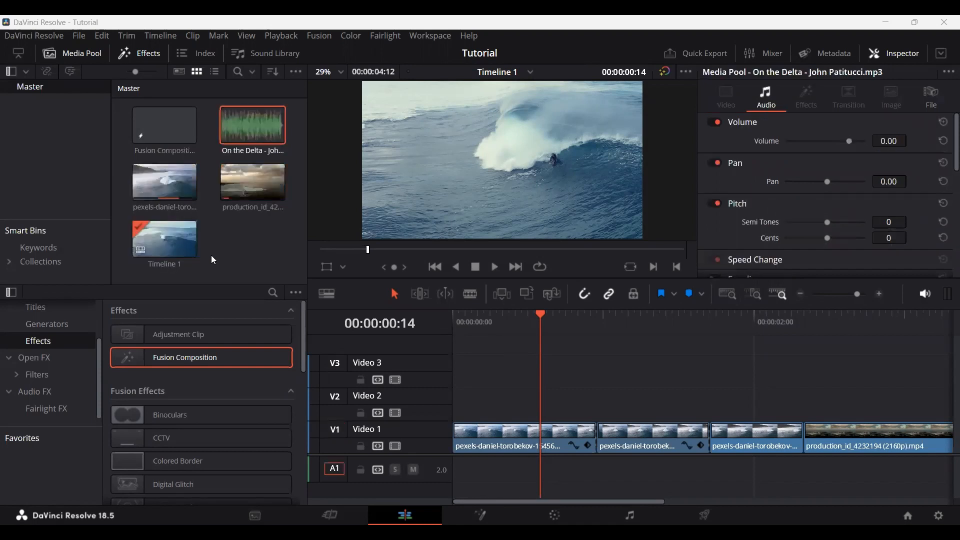
click(212, 255)
double_click(241, 133)
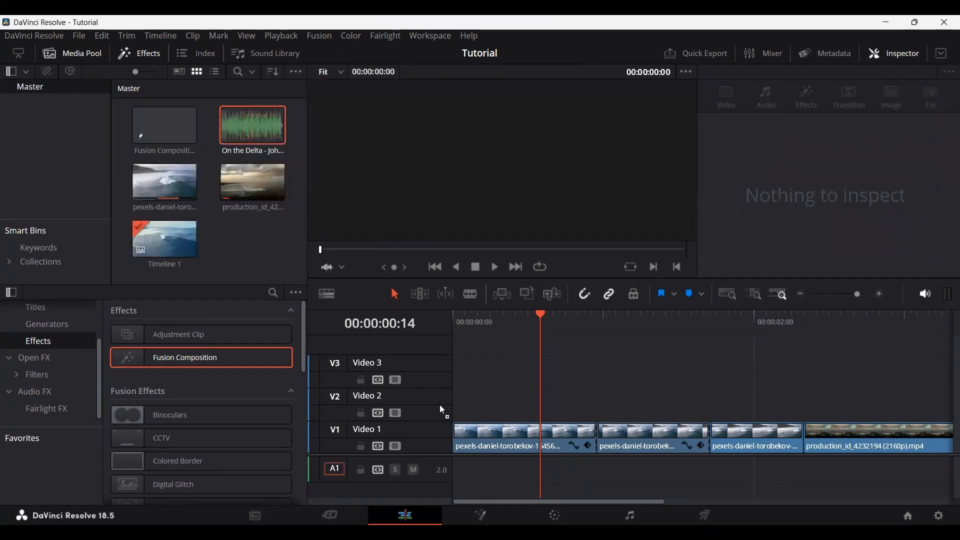
drag(442, 411, 462, 470)
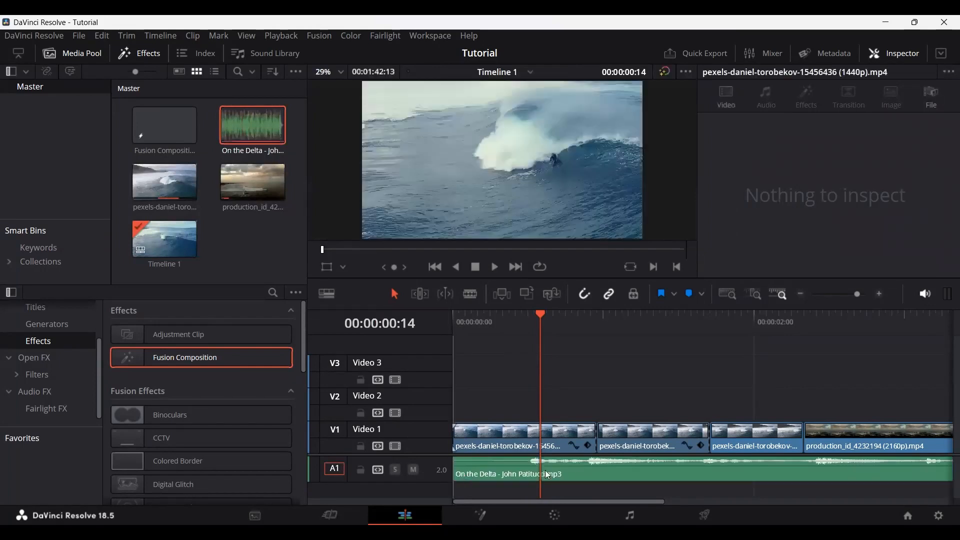
Step: Split the On the Delta music clip at the end of the last video clip and delete the excess audio
click(509, 322)
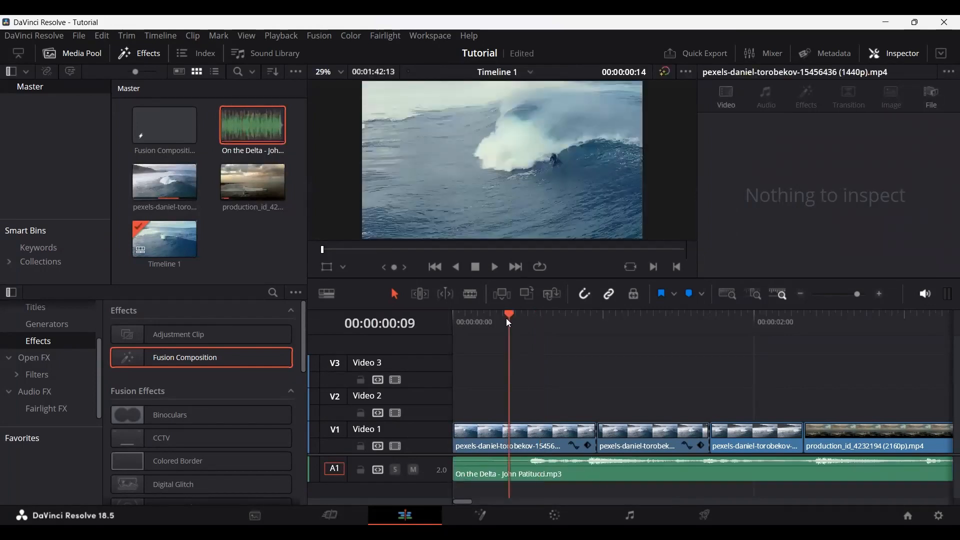
mouse_move(507, 320)
mouse_down()
mouse_move(575, 316)
mouse_move(522, 317)
mouse_up()
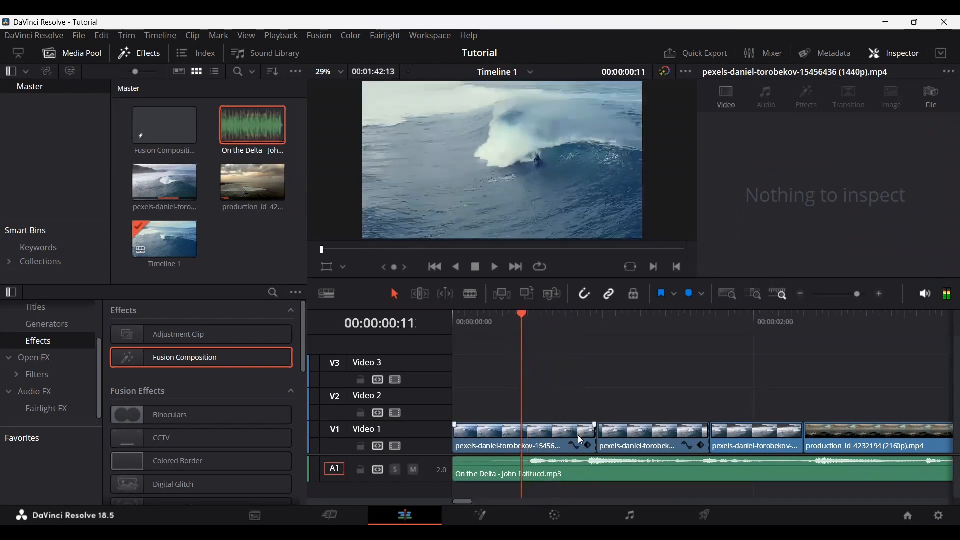
scroll(579, 435, down, 4)
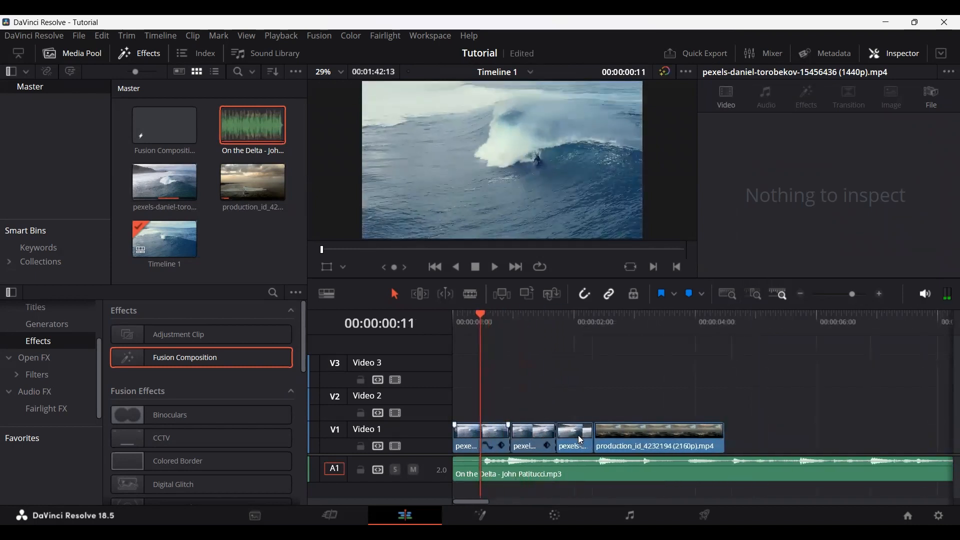
scroll(578, 435, down, 1)
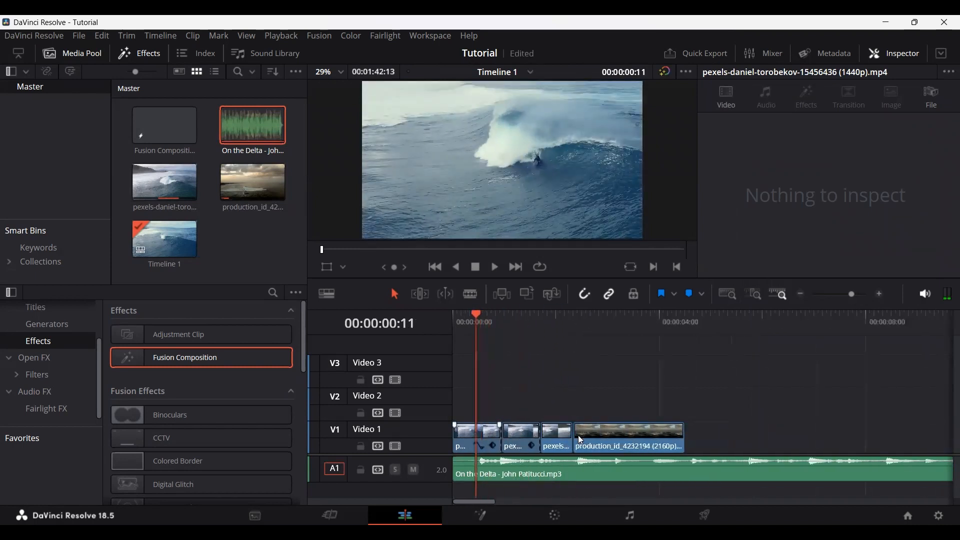
key(b)
click(686, 471)
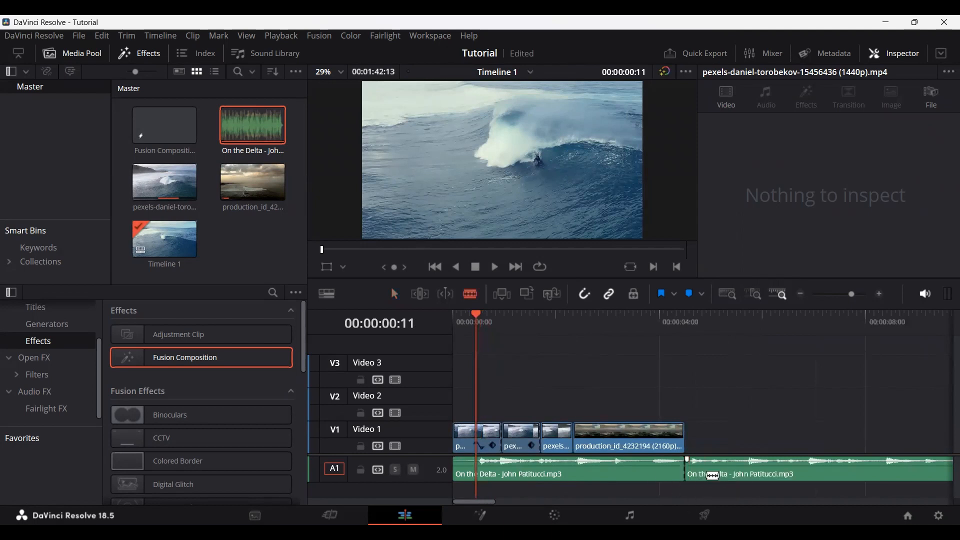
key(a)
click(723, 468)
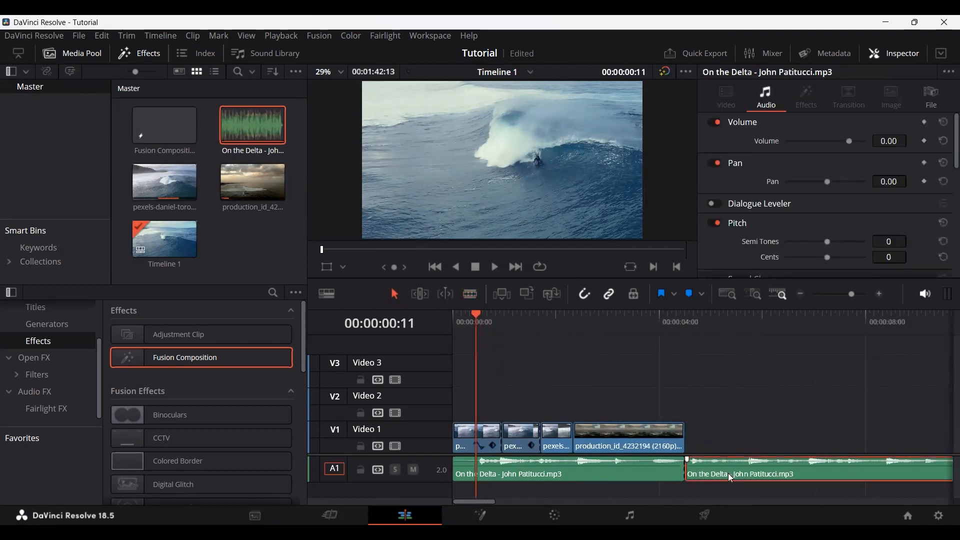
key(Delete)
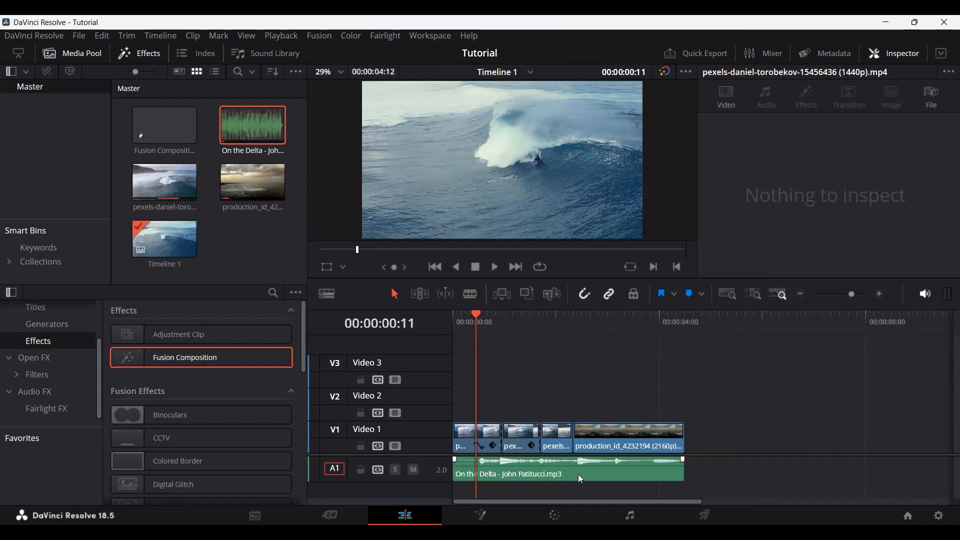
Step: Move the playhead to the timeline's start, select the music clip and view its left and right channels on the Fairlight page
click(453, 315)
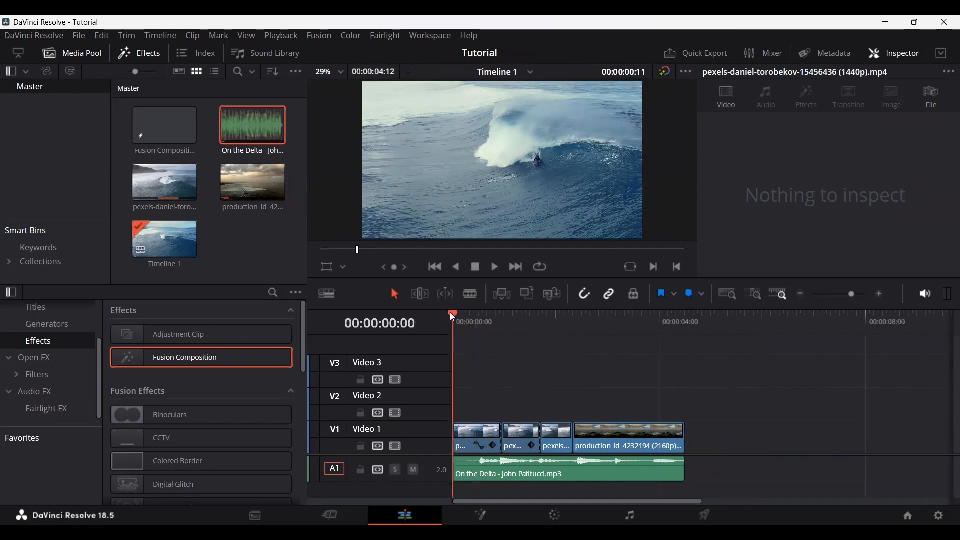
click(550, 470)
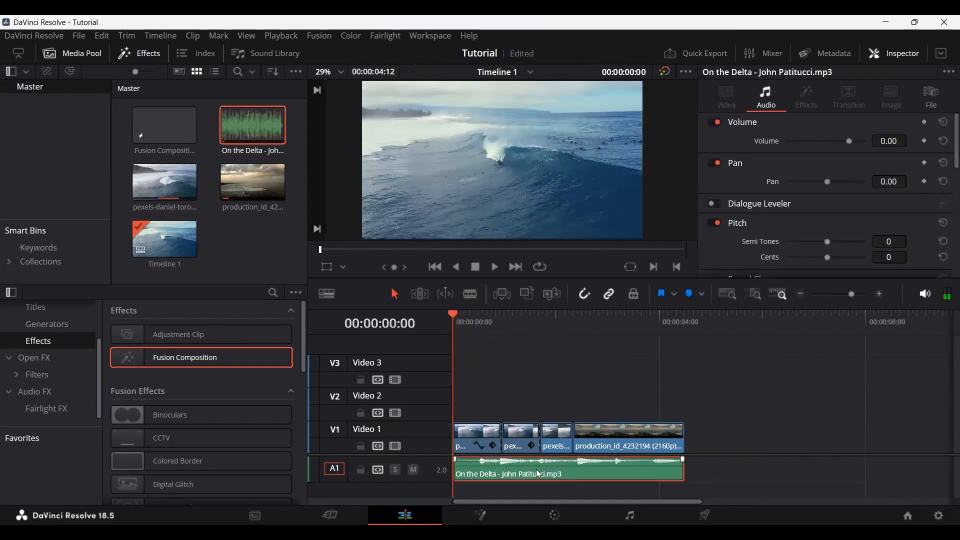
click(631, 515)
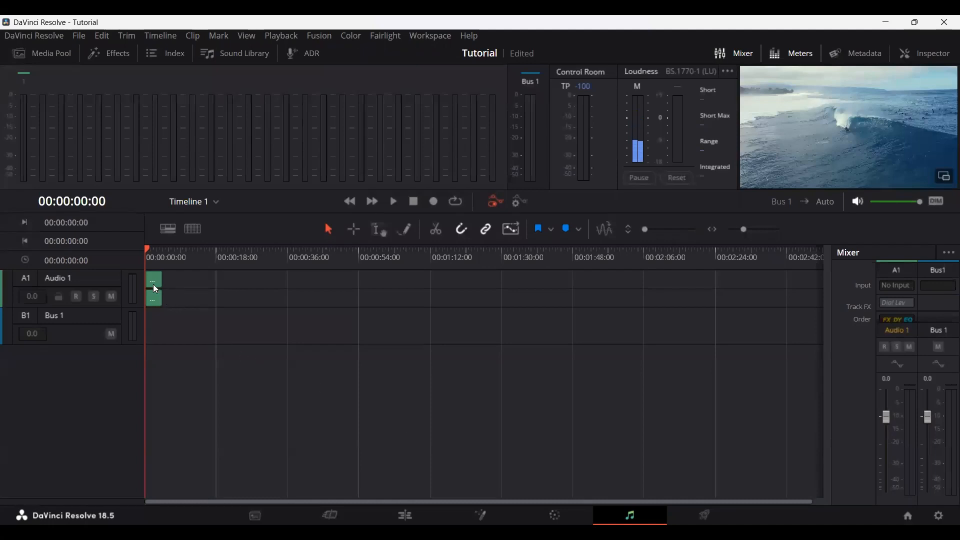
scroll(152, 279, up, 5)
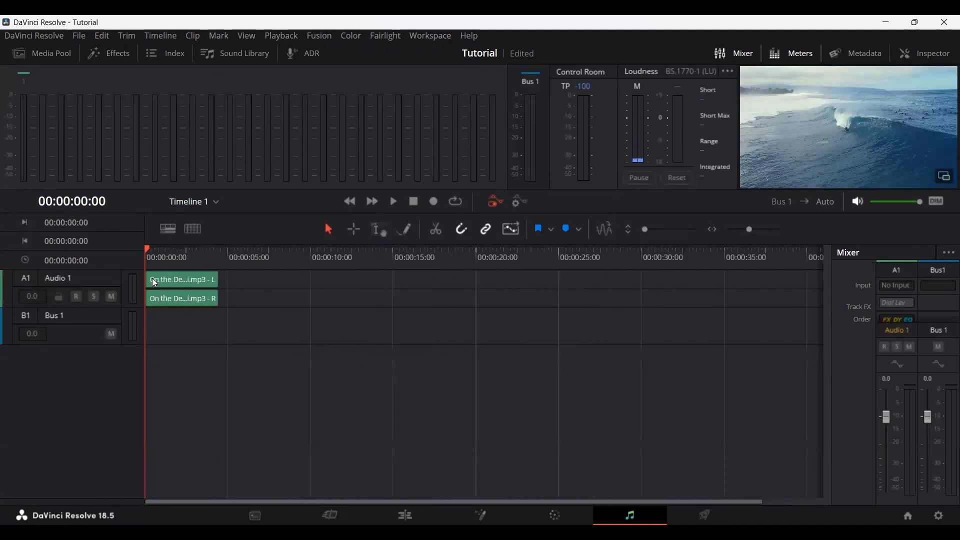
scroll(154, 283, up, 3)
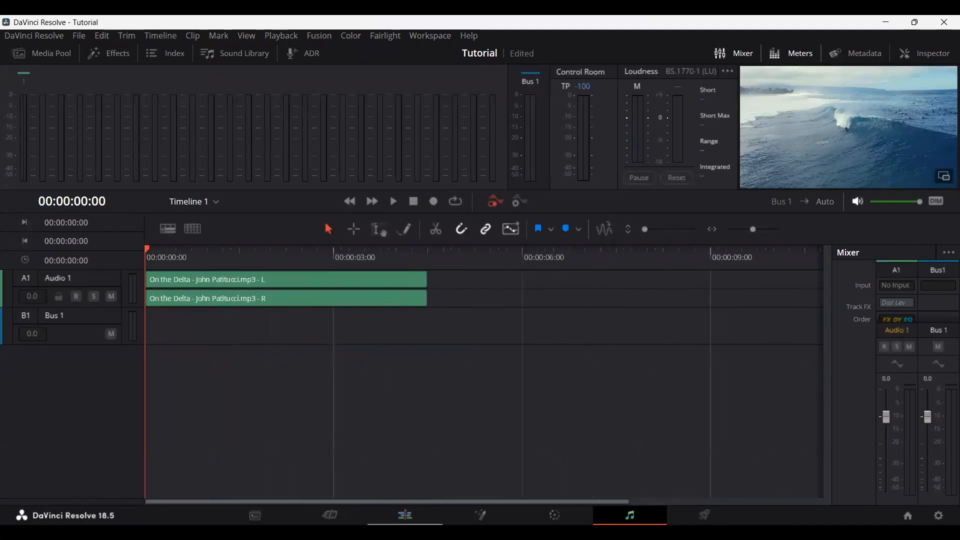
Step: On the Edit page, raise the music clip's volume to 4.20 and look through its other audio properties
click(405, 515)
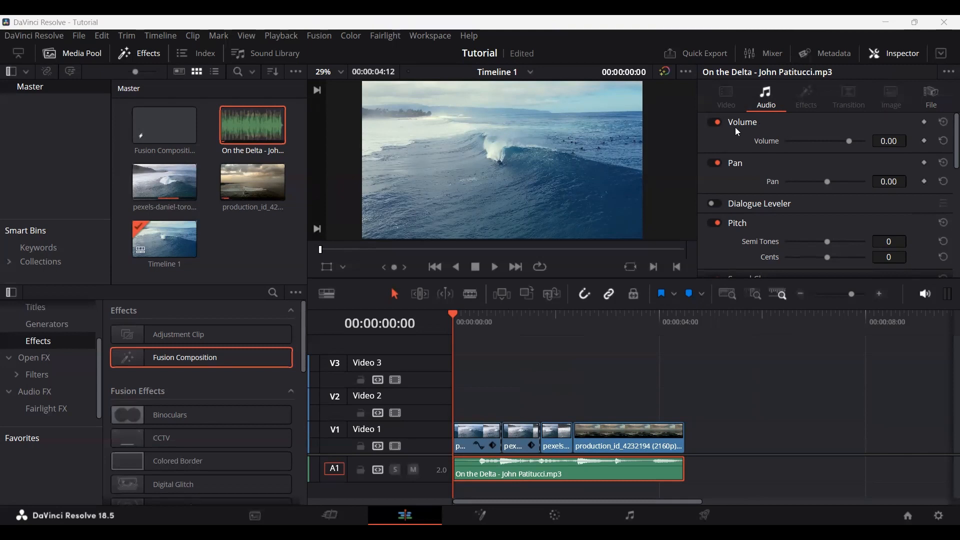
drag(850, 141, 851, 145)
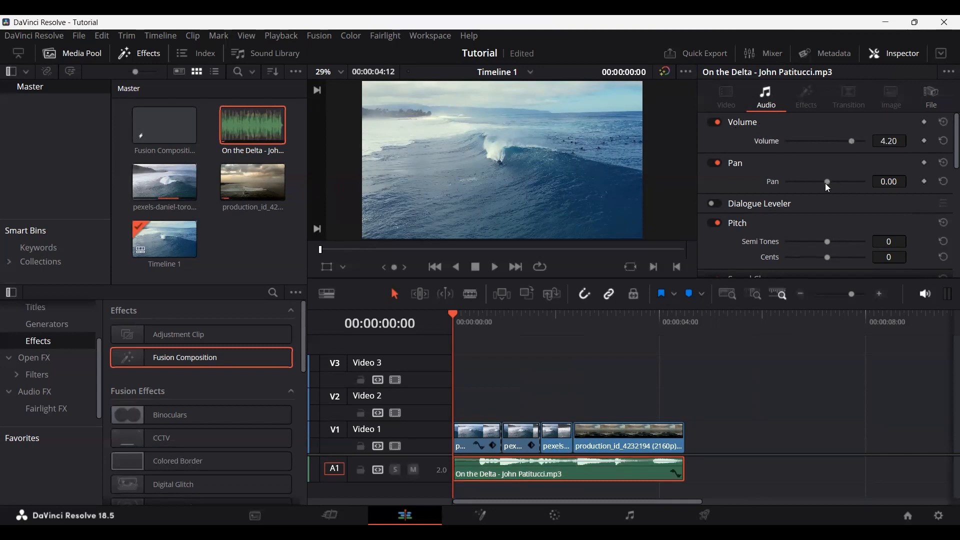
scroll(815, 208, down, 2)
scroll(800, 190, down, 1)
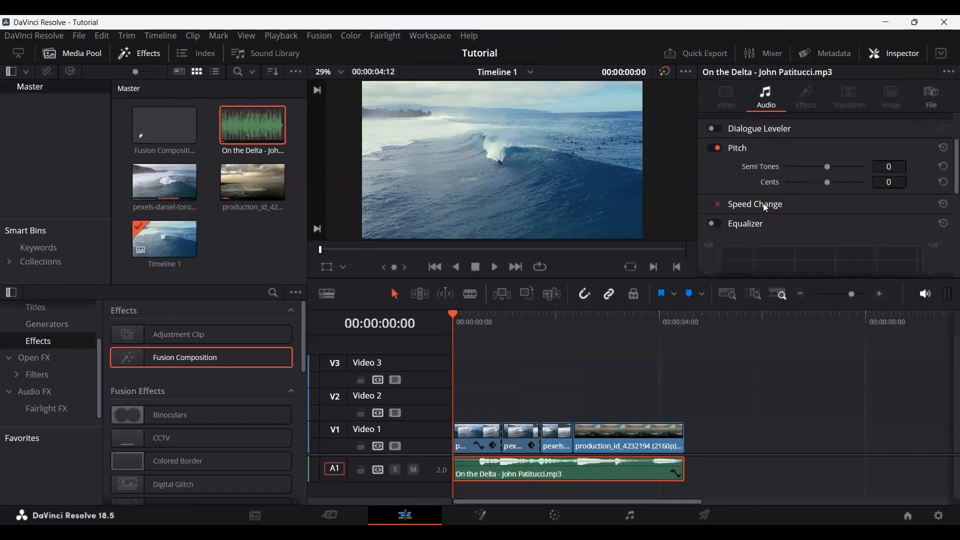
scroll(735, 165, down, 3)
scroll(756, 199, up, 5)
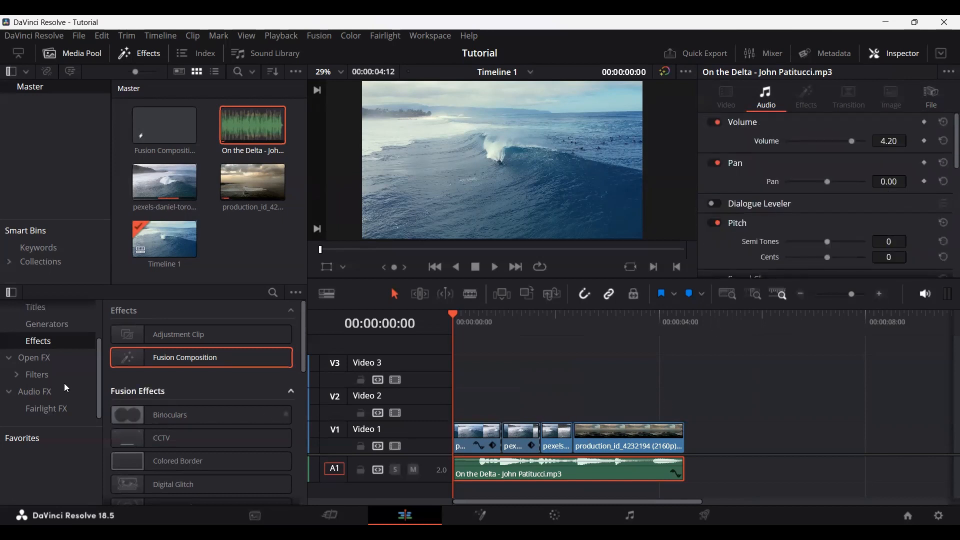
Step: Try the Chorus audio effect on the music clip, undo it and look through the other Fairlight FX
click(42, 397)
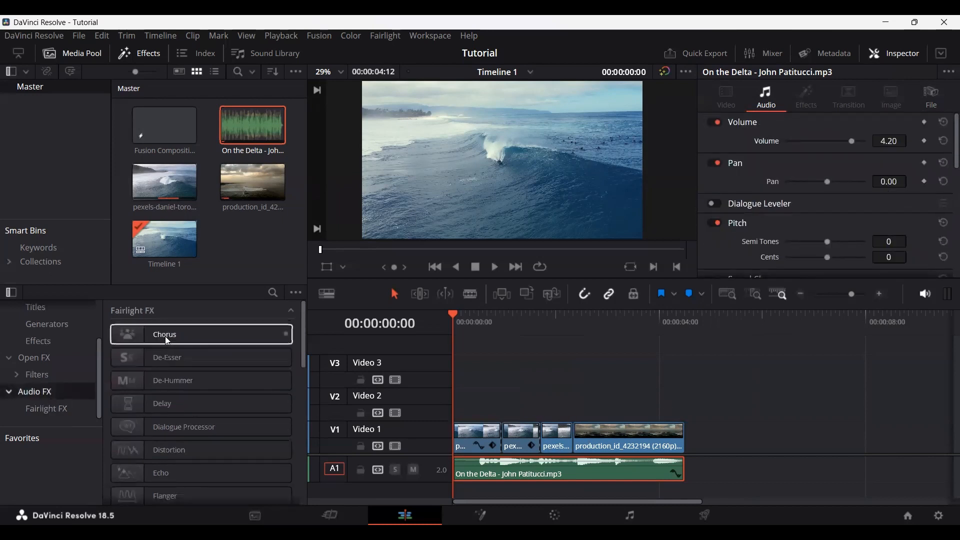
drag(165, 334, 587, 483)
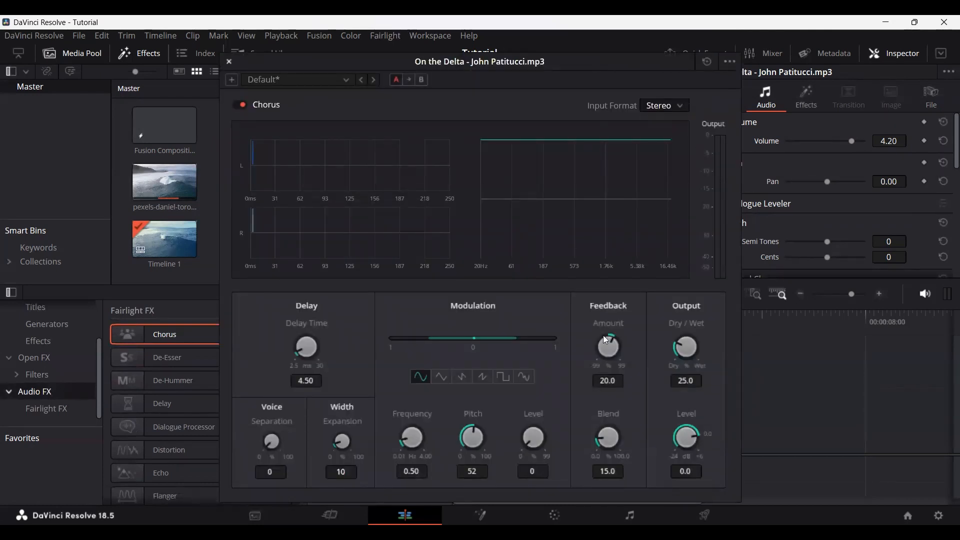
key(ctrl+z)
key(Right)
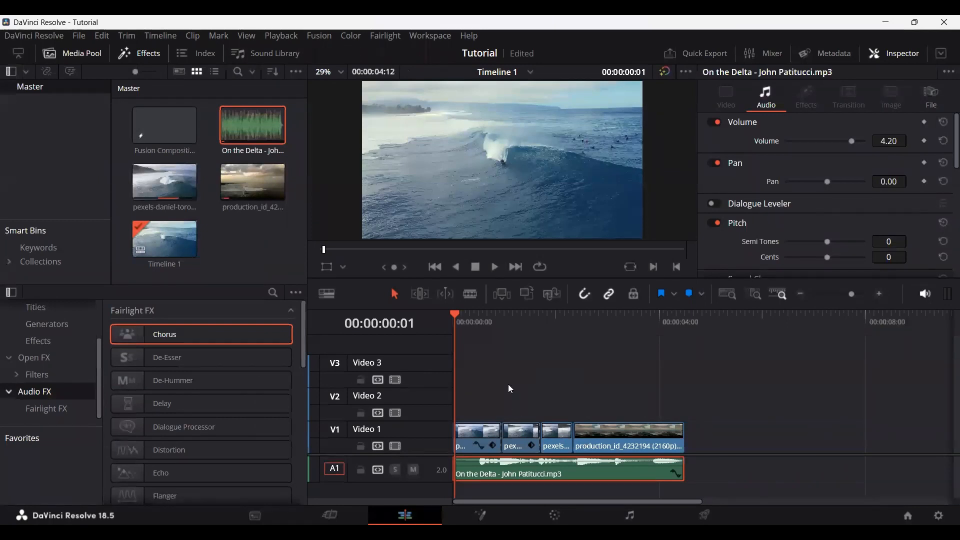
scroll(199, 400, down, 5)
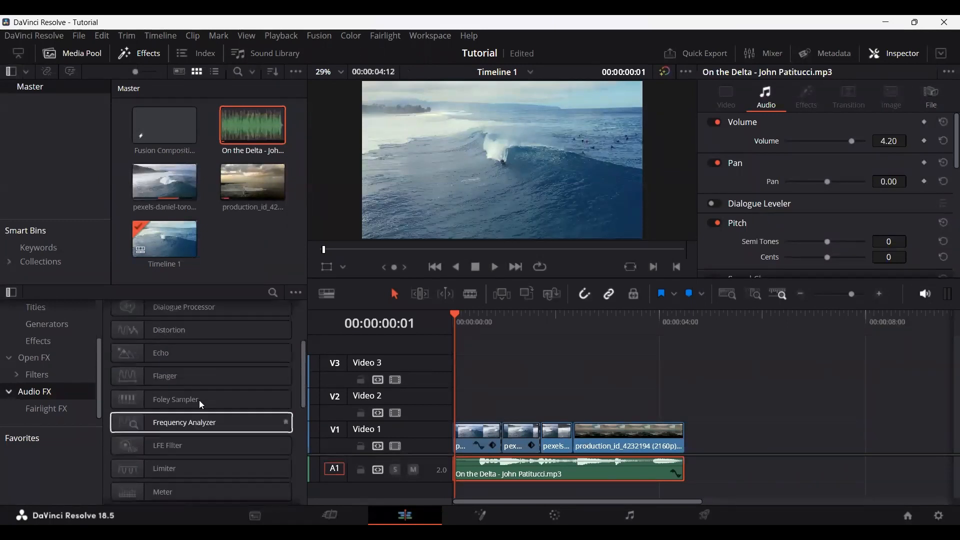
scroll(201, 402, up, 5)
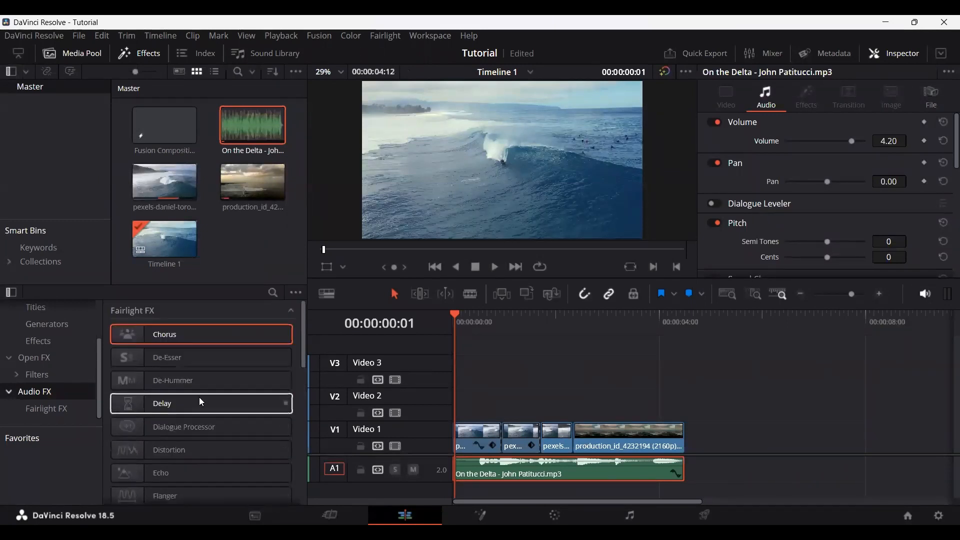
Step: Add a short fade-out to the end of the music clip on Audio 1
click(681, 457)
drag(681, 457, 666, 458)
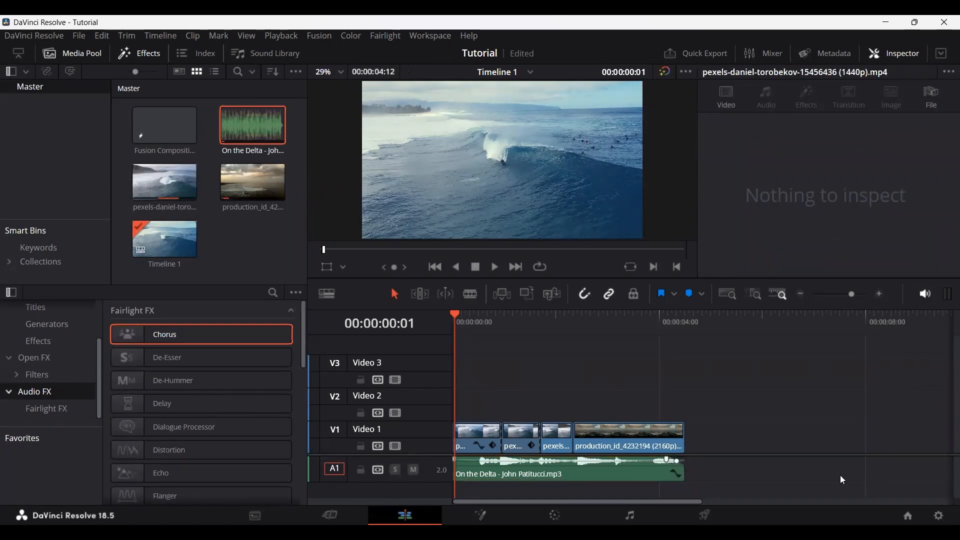
scroll(456, 460, up, 4)
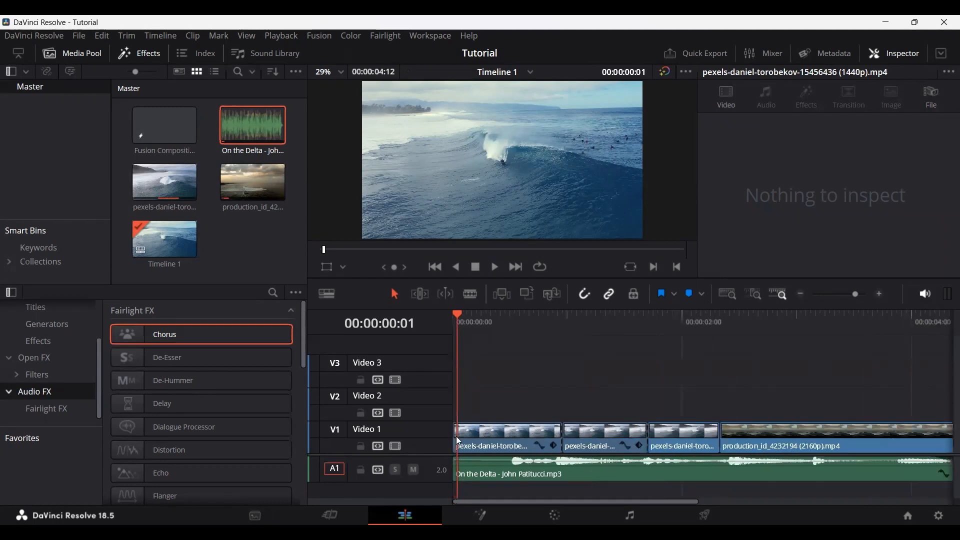
Step: Add a short fade-in to the start of the music clip on Audio 1 and play it from the timeline's start
click(506, 320)
drag(457, 460, 553, 468)
drag(484, 324, 448, 326)
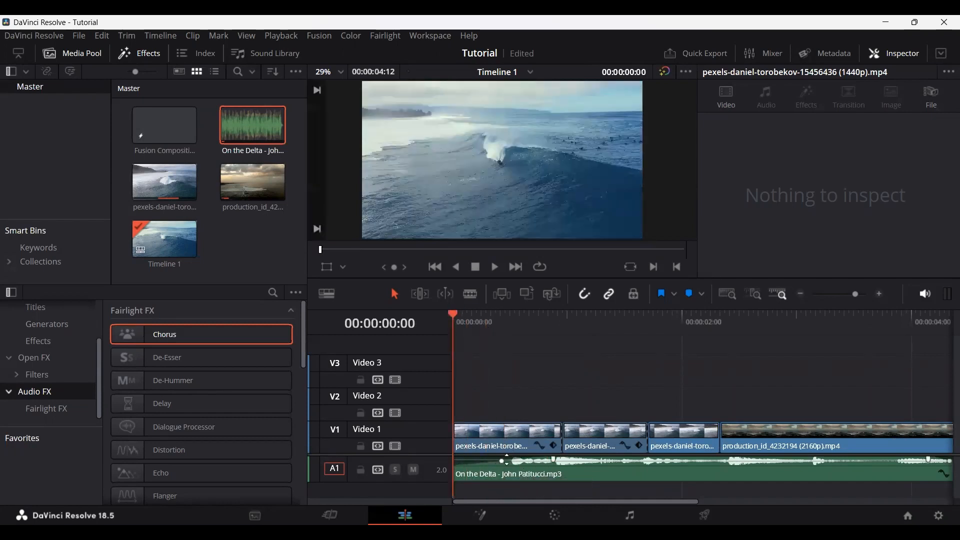
key(space)
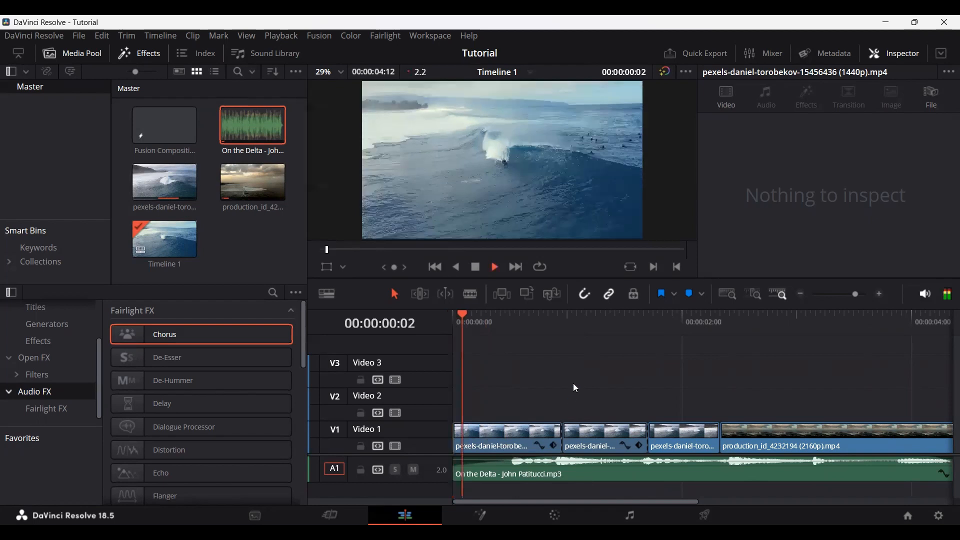
key(space)
Step: Add a short fade-in to the first video clip on Video 1 and play it back from the timeline's start
click(449, 317)
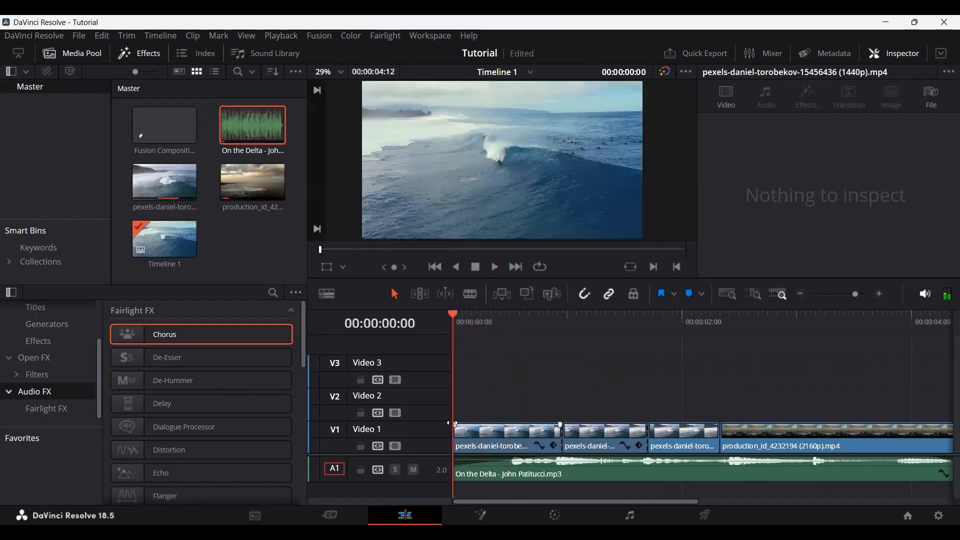
drag(455, 423, 511, 424)
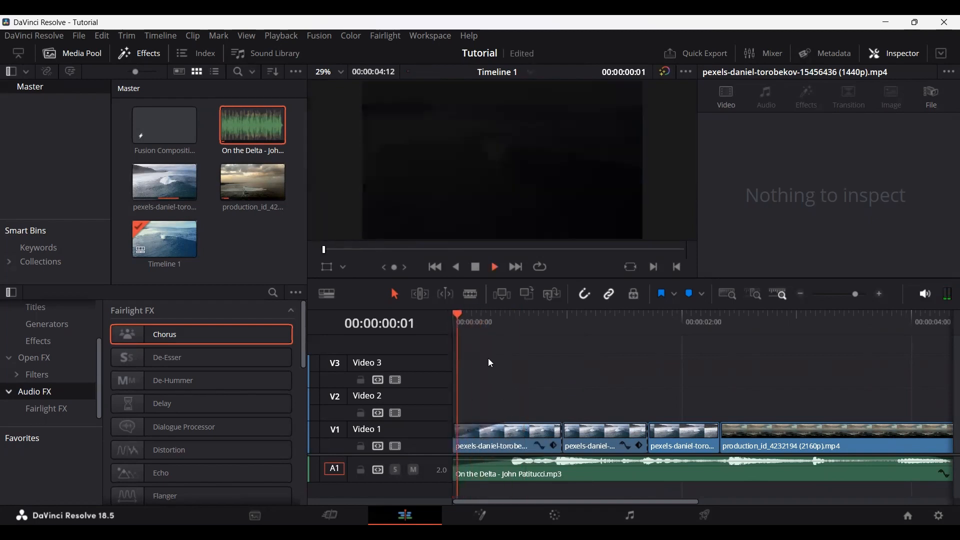
key(space)
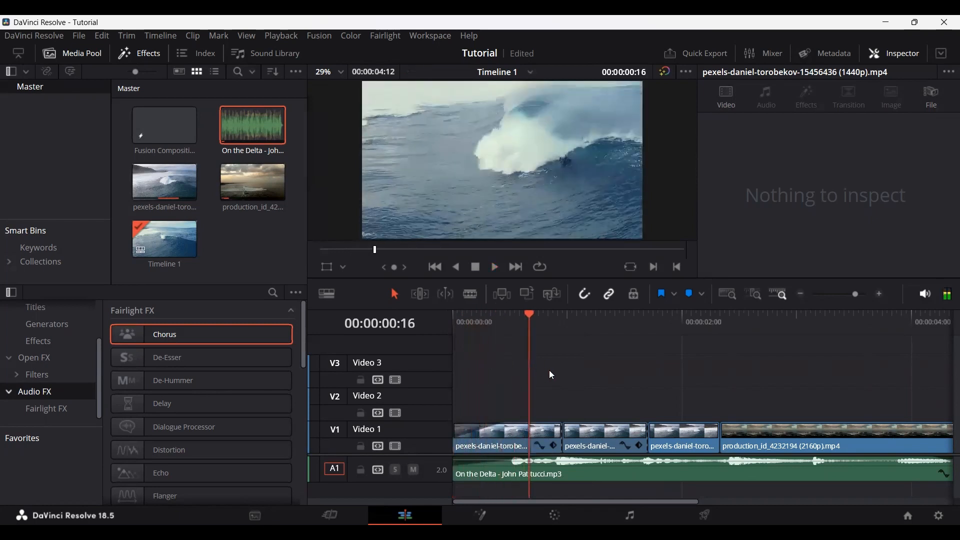
Step: Add a short fade-out to the end of the production_id_4232194 clip on Video 1 and play the ending
scroll(549, 373, down, 5)
drag(723, 426, 698, 426)
click(694, 322)
key(space)
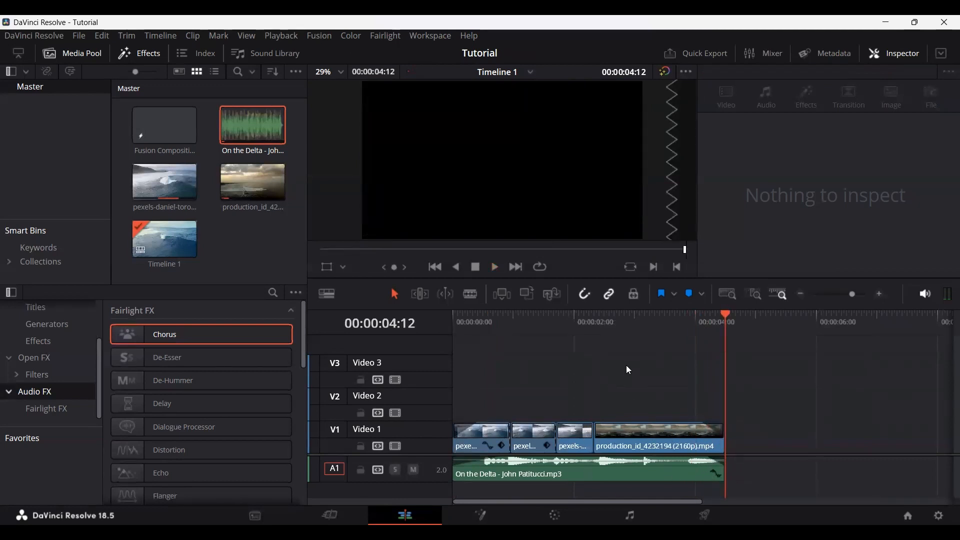
Step: View the music clip on the Fairlight page and select its left and right channels
mouse_move(303, 340)
mouse_down()
mouse_move(298, 469)
mouse_move(301, 340)
mouse_up()
click(664, 457)
scroll(800, 235, down, 3)
scroll(778, 228, up, 3)
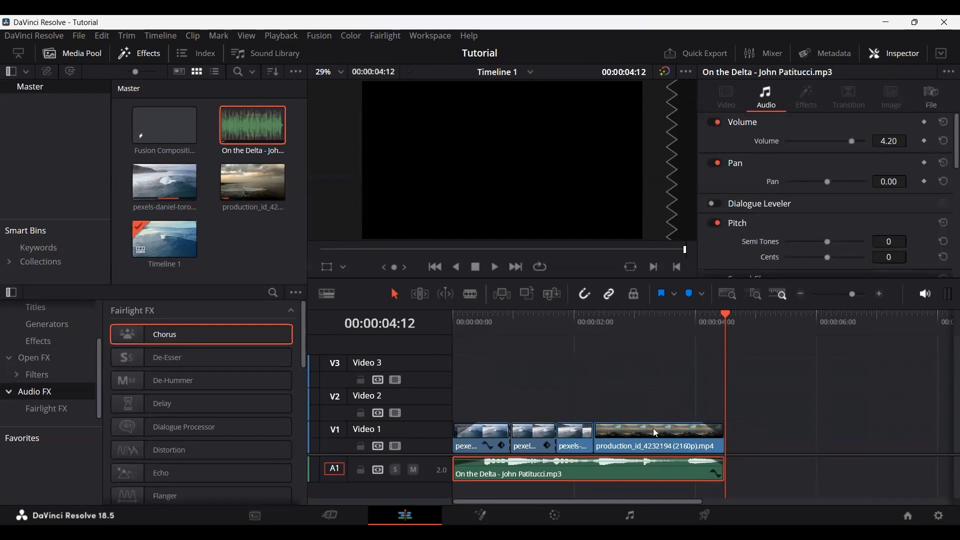
click(630, 516)
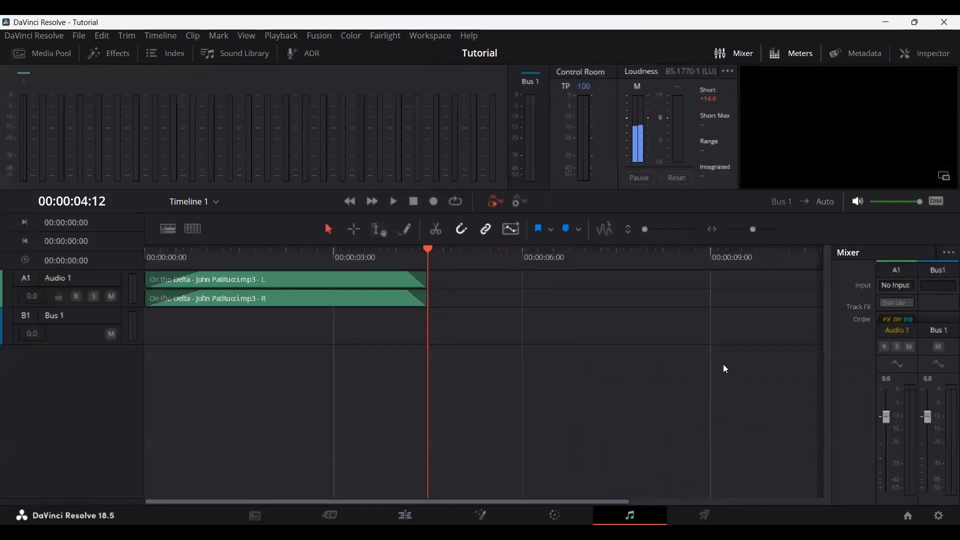
click(336, 296)
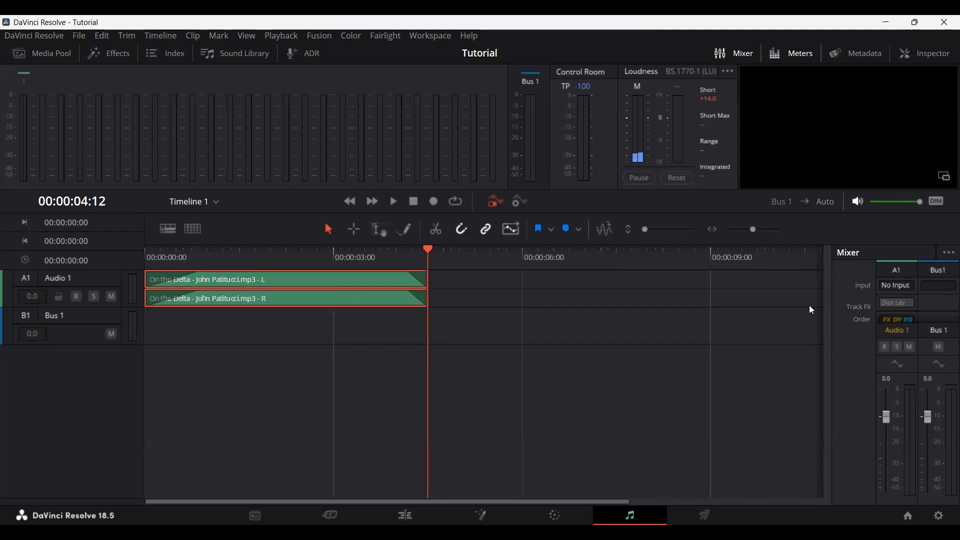
Step: Look at the Audio 1 and Bus 1 strips in the mixer by selecting each track in turn
click(895, 283)
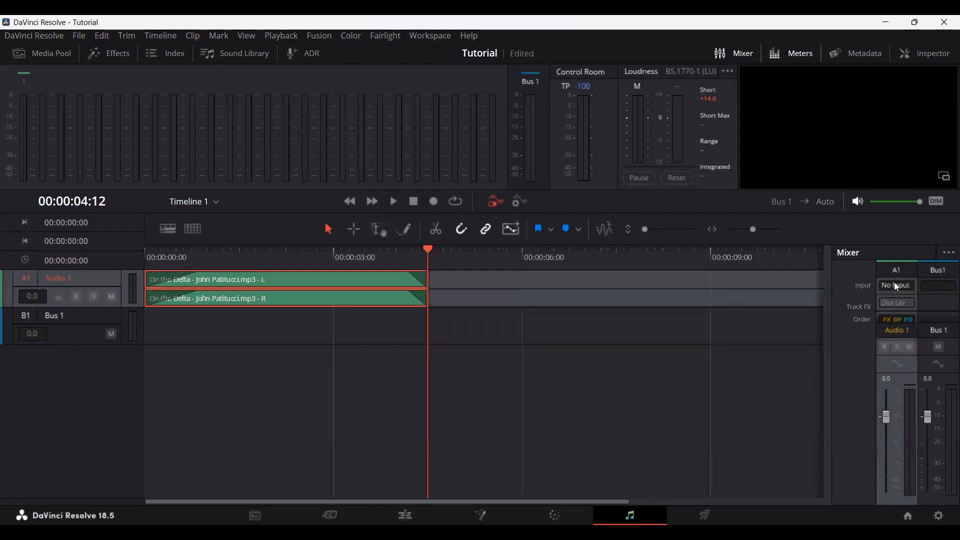
click(895, 283)
click(870, 274)
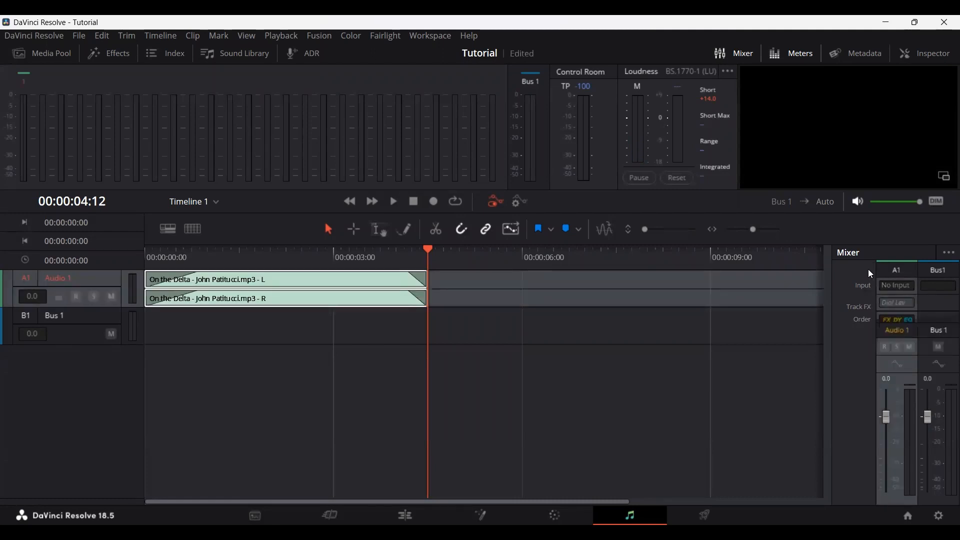
click(937, 293)
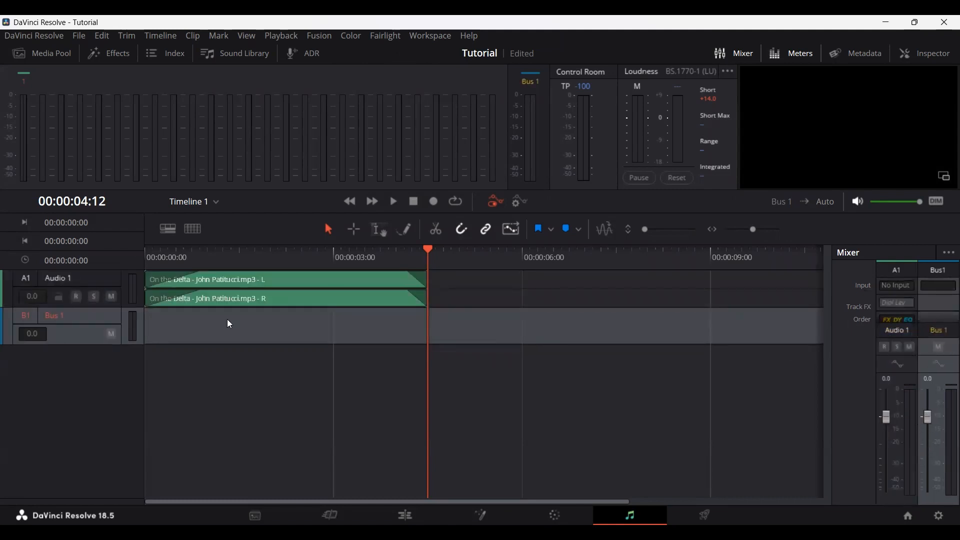
click(230, 295)
click(78, 283)
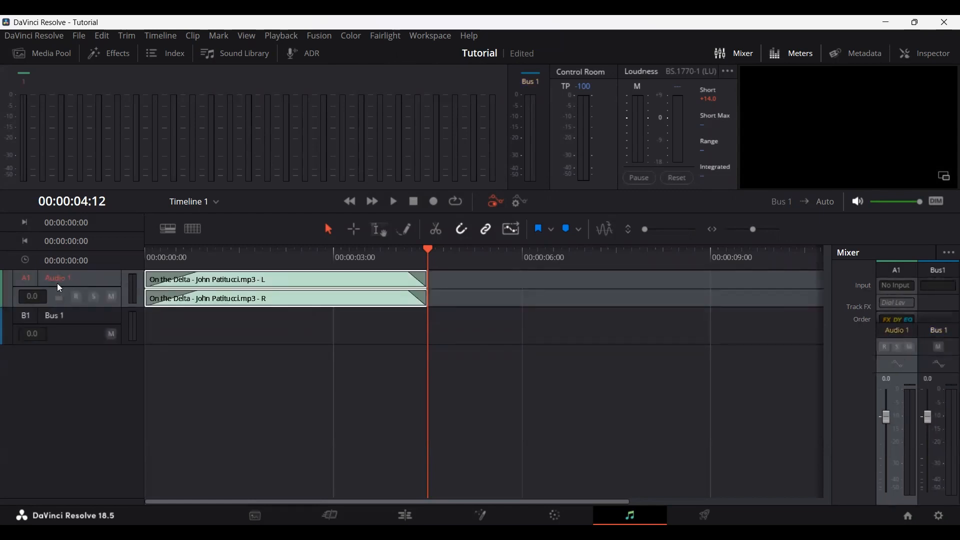
click(24, 278)
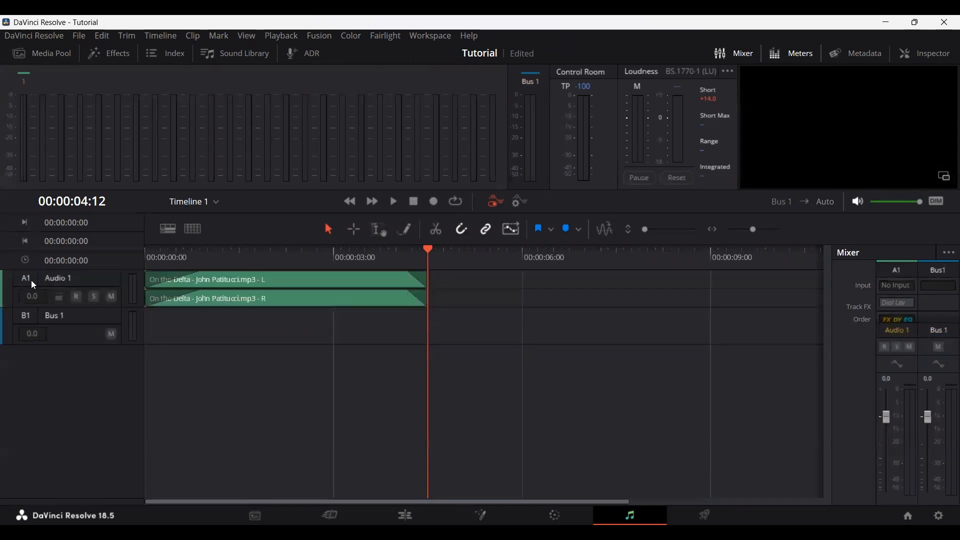
click(27, 280)
Step: View the input and output patching for the Audio 1 track and close it without assigning an input
click(899, 273)
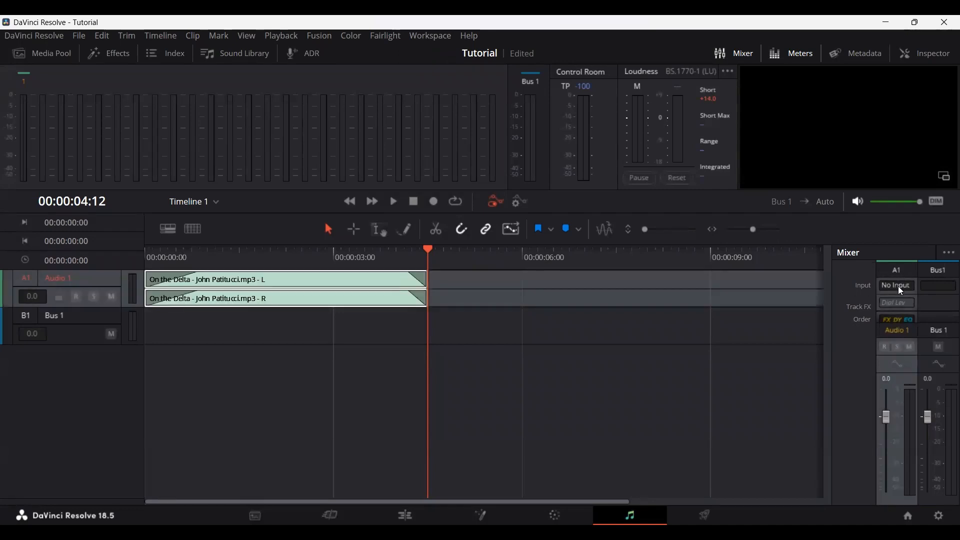
click(898, 286)
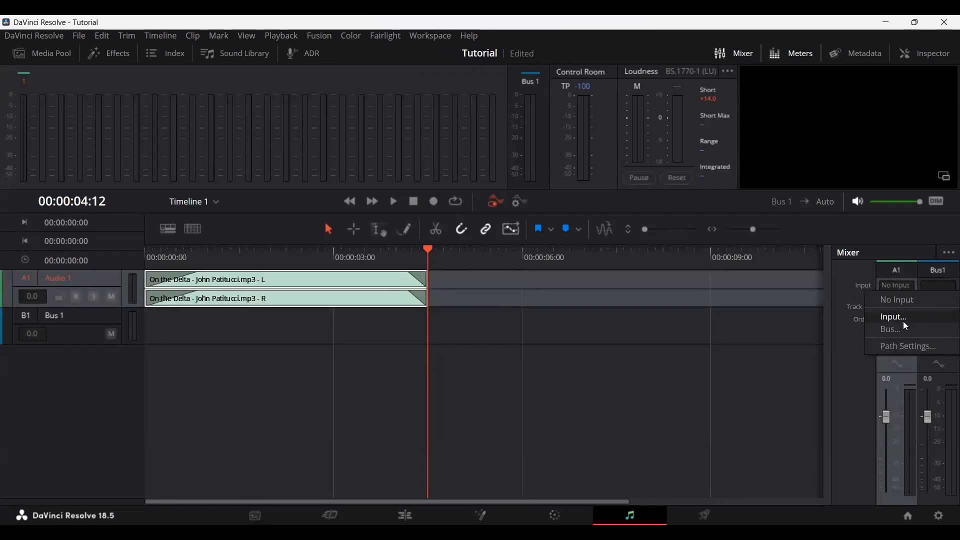
click(905, 320)
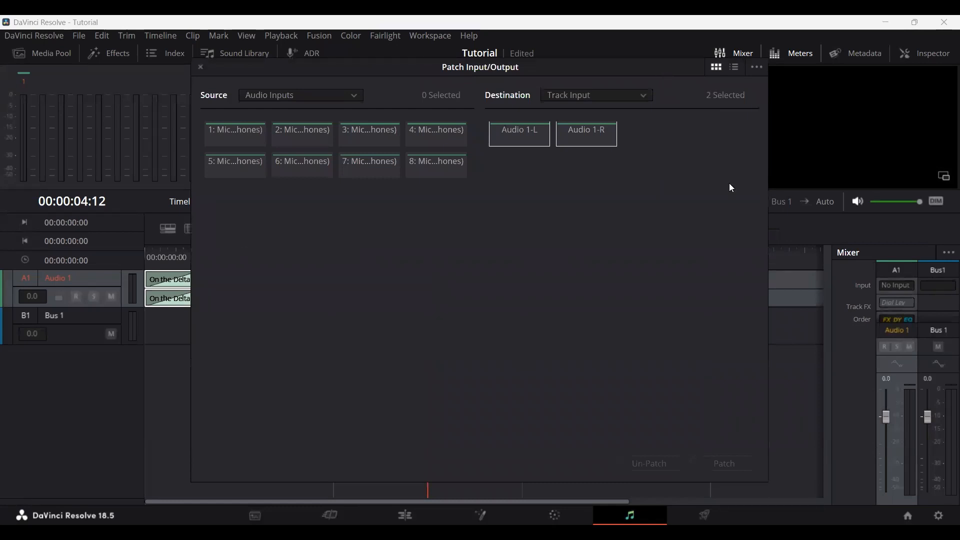
drag(200, 67, 189, 172)
click(189, 172)
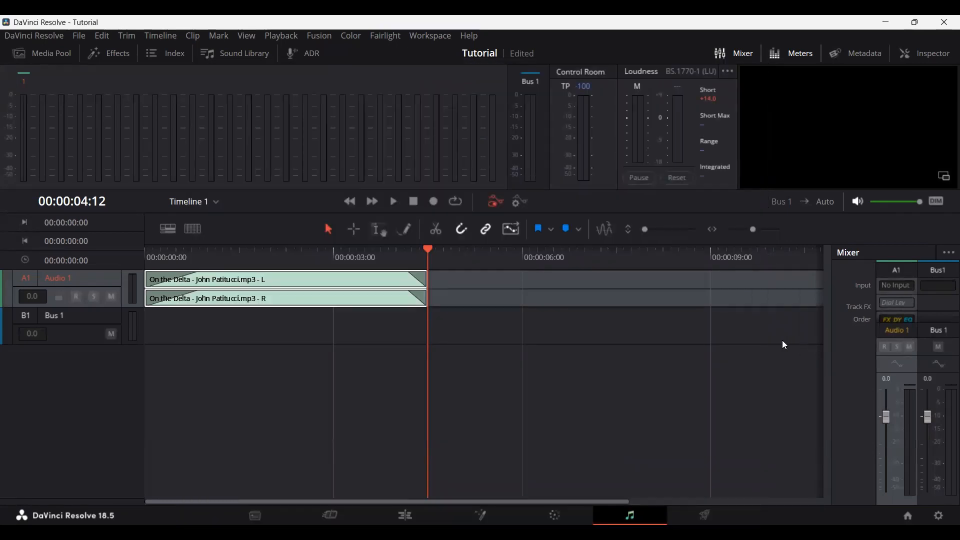
Step: Select the music clip and look through the available Fairlight effects and the Sound Library
click(471, 344)
click(336, 284)
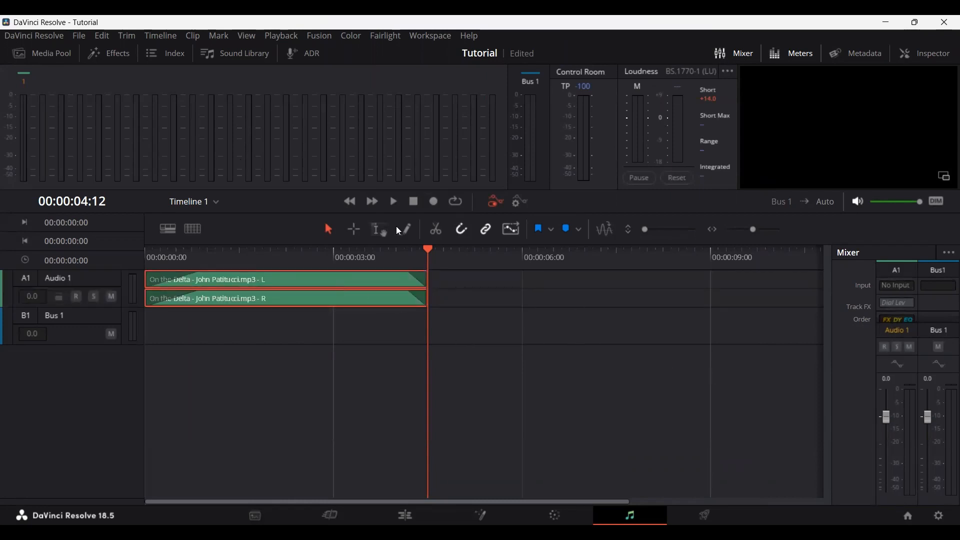
click(109, 54)
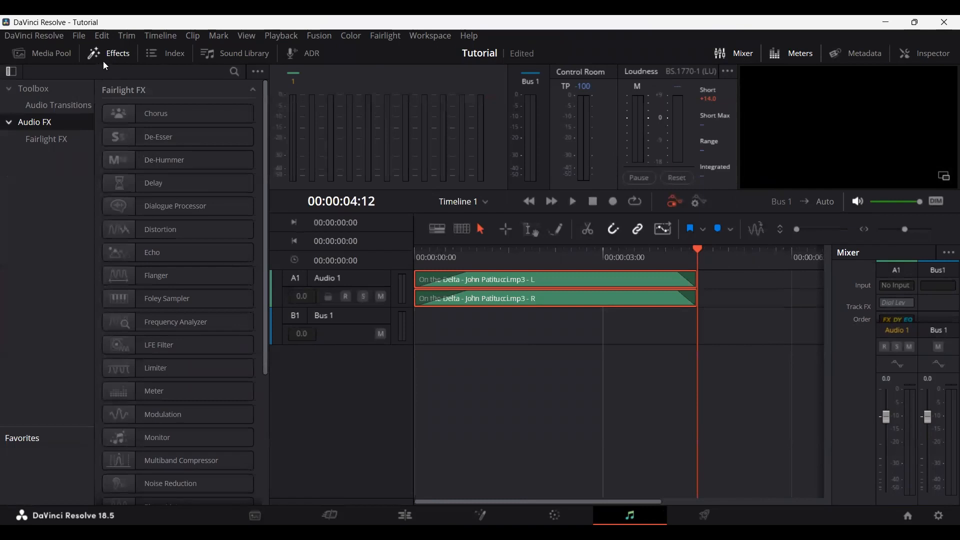
click(107, 56)
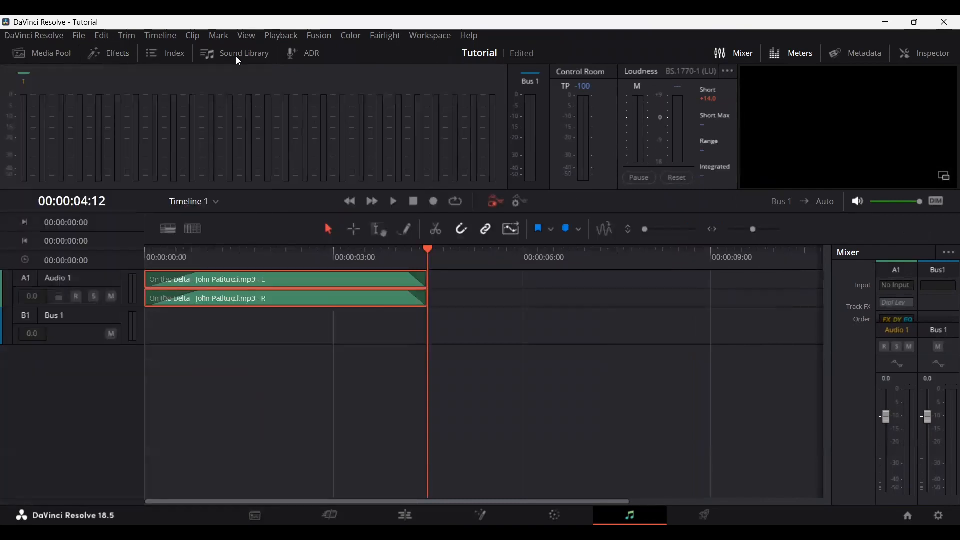
click(231, 55)
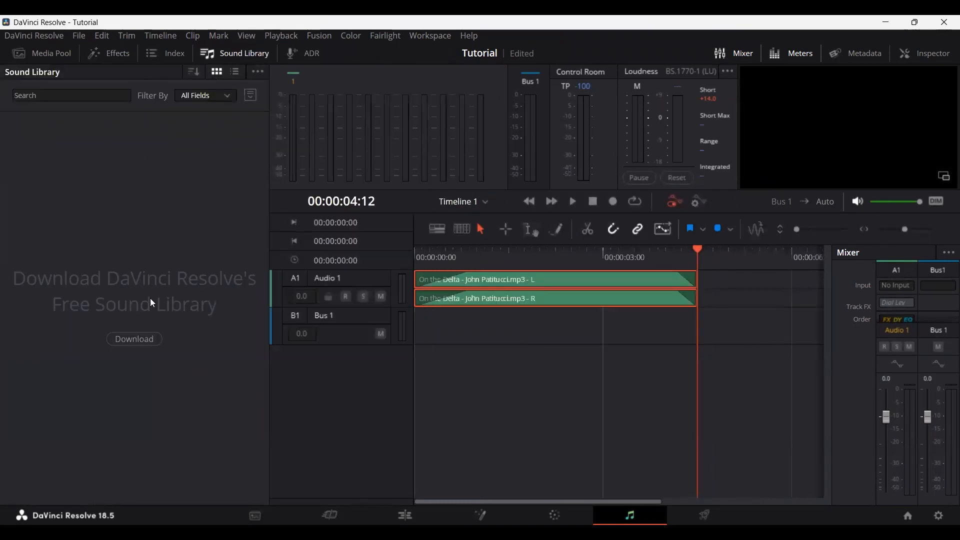
click(252, 52)
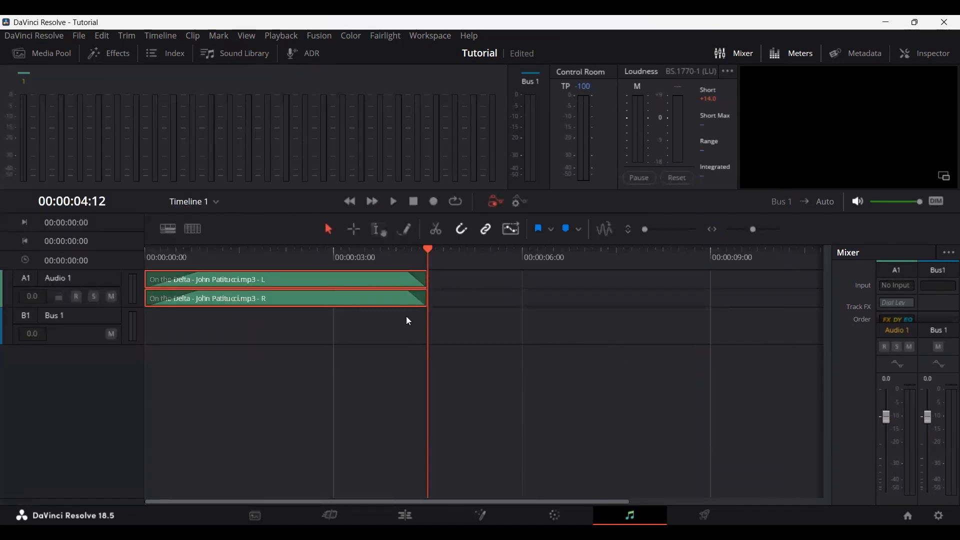
Step: Raise the Audio 1 track level to +1.8 and scrub through the music, ending at the timeline's start
mouse_move(890, 419)
mouse_down()
mouse_move(887, 441)
mouse_move(884, 410)
mouse_up()
click(323, 251)
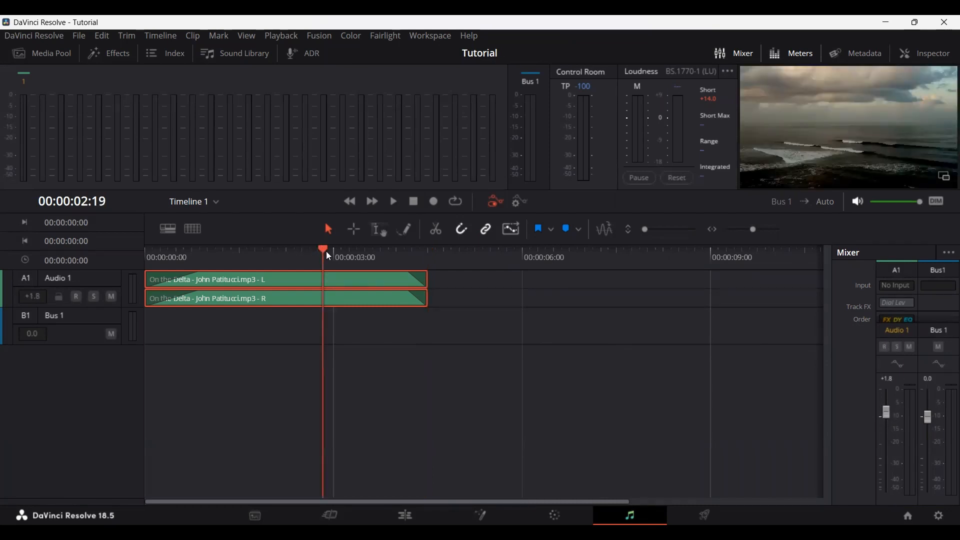
drag(328, 255, 379, 254)
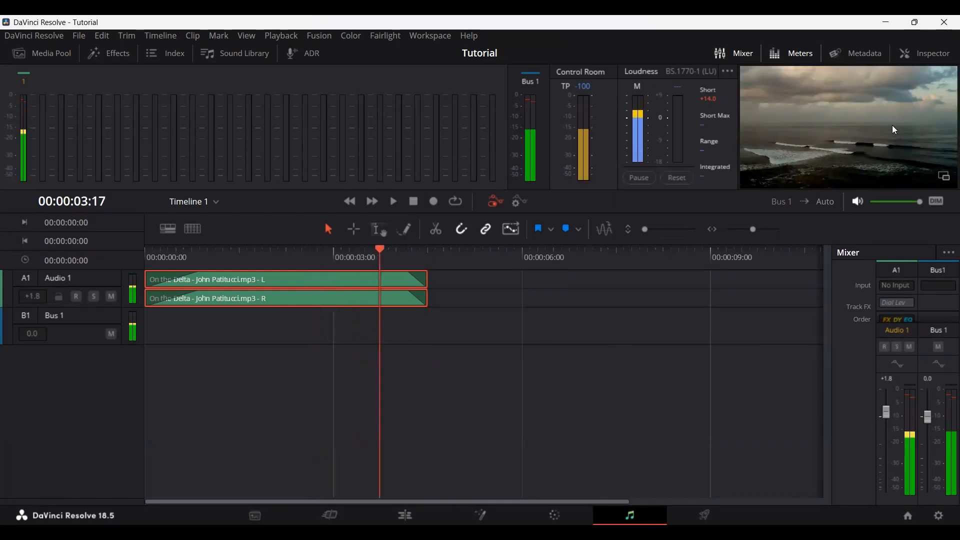
click(338, 253)
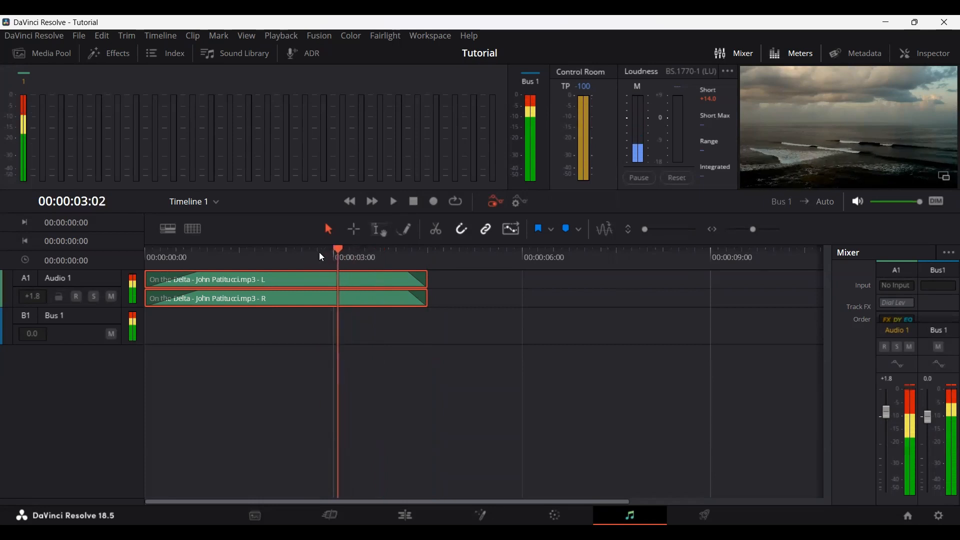
drag(322, 257, 115, 255)
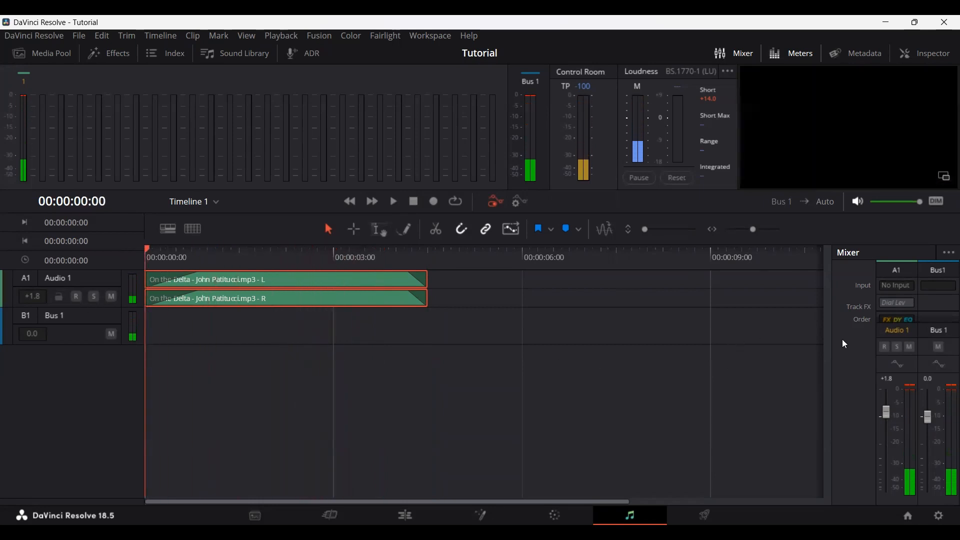
Step: Return to the Edit page to check the timeline, and open the Deliver page for export
click(936, 289)
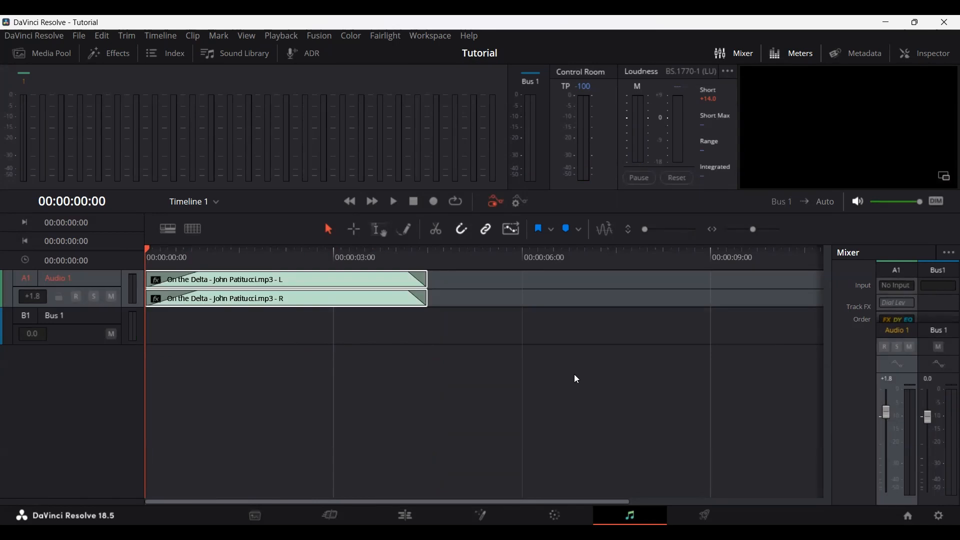
click(405, 516)
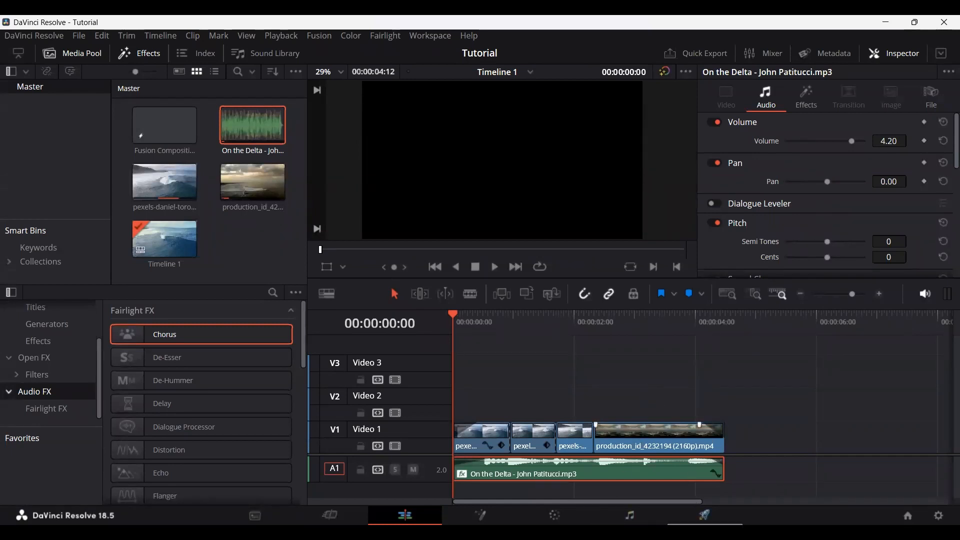
click(705, 515)
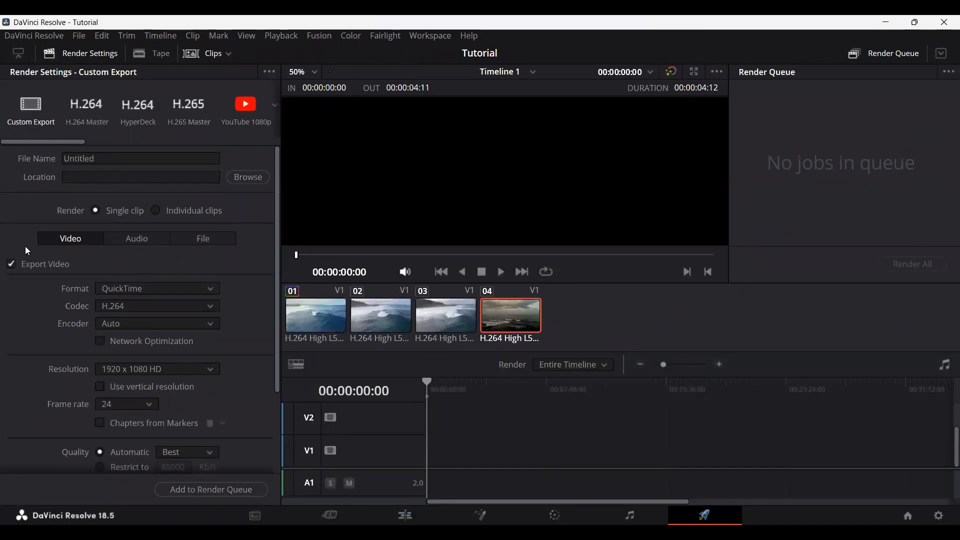
Step: Look through the Custom Export render settings, including the file name, video quality and format options
double_click(106, 158)
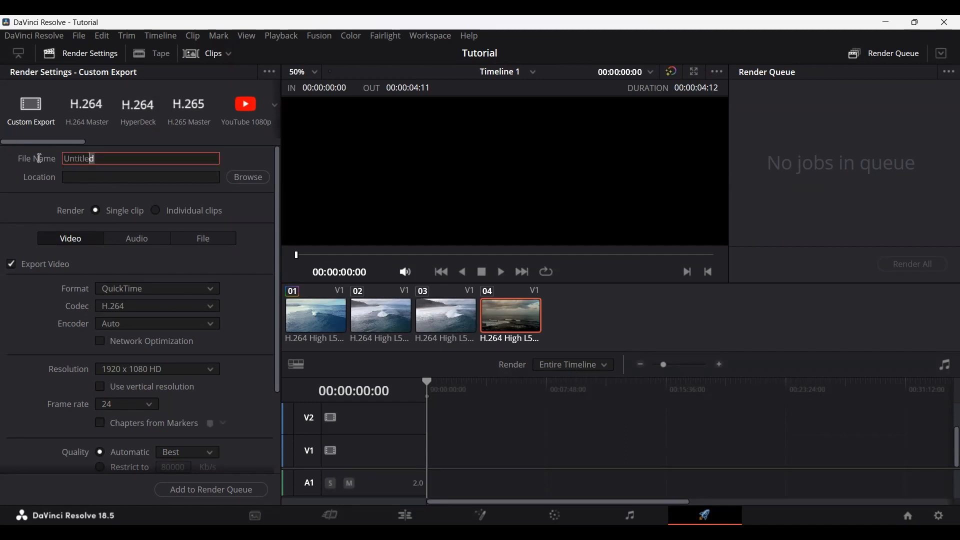
click(54, 192)
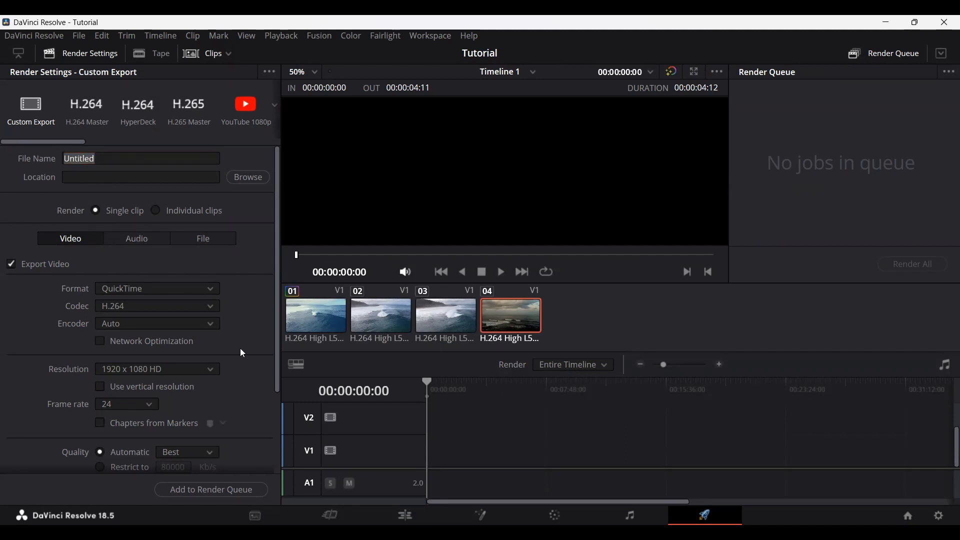
scroll(242, 353, down, 3)
scroll(245, 350, up, 3)
scroll(246, 350, down, 2)
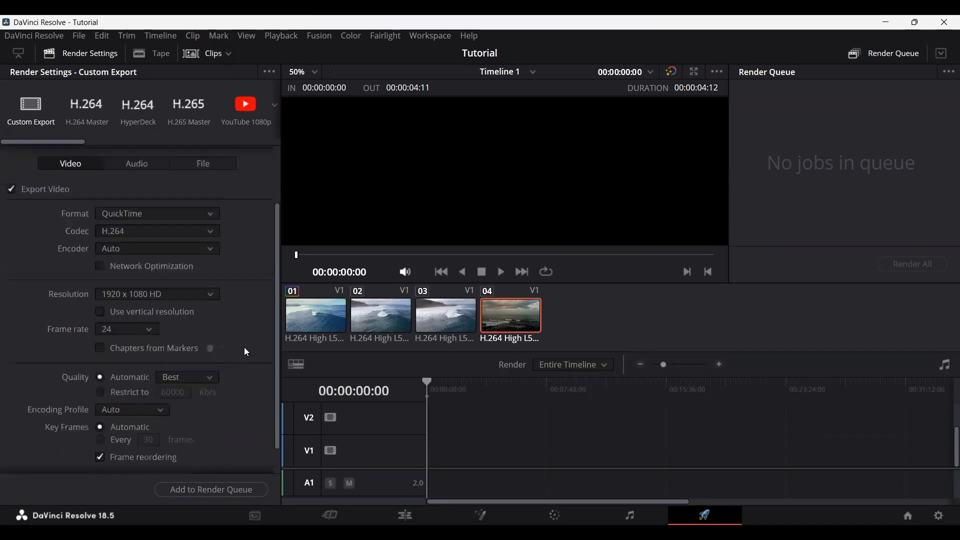
click(138, 214)
click(155, 214)
click(150, 215)
click(248, 258)
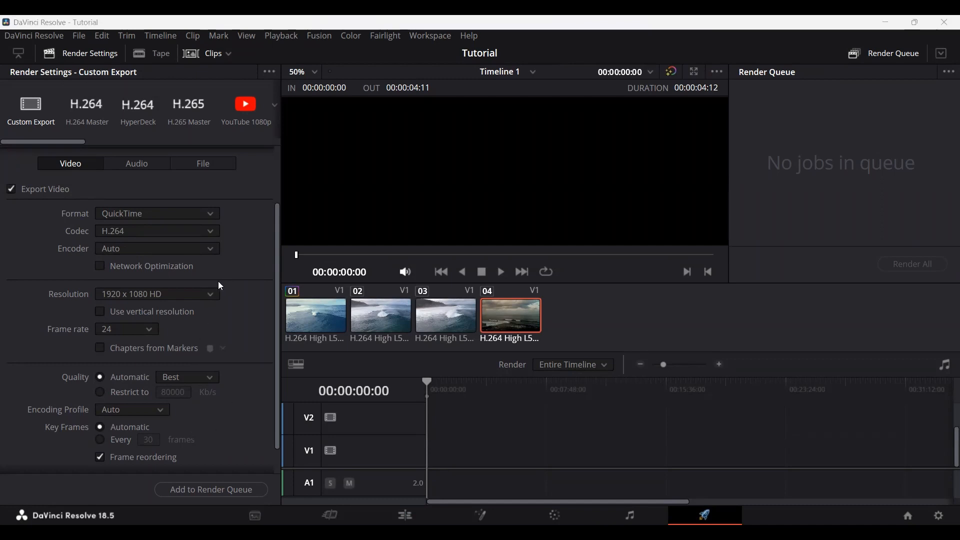
Step: Choose the YouTube 1080p render preset and look at its resolution options
click(245, 114)
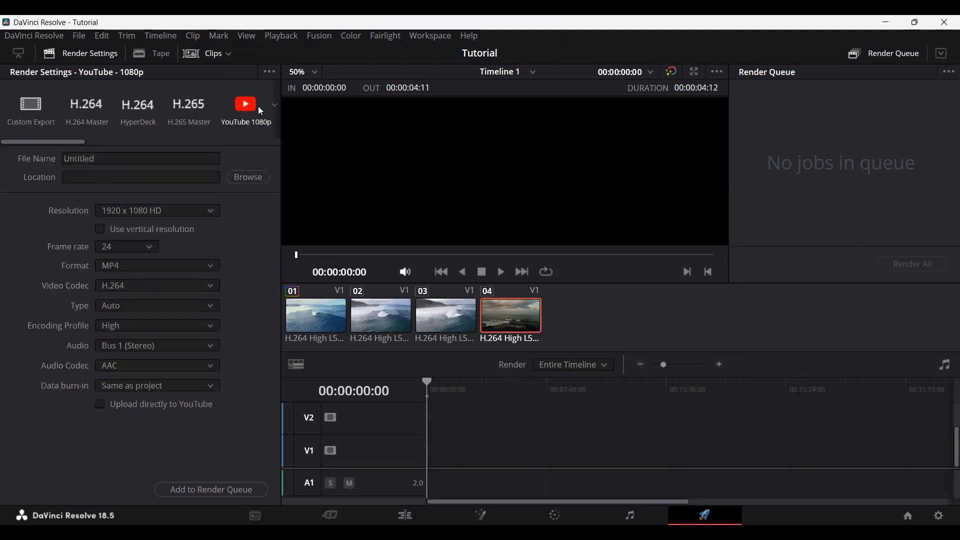
click(147, 212)
click(145, 212)
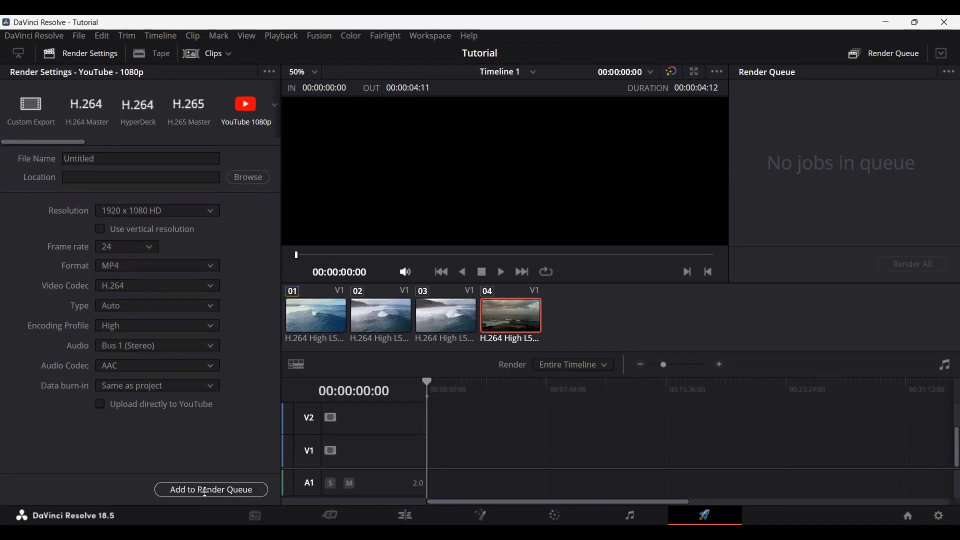
Step: Set the render location to the Videos folder and add the YouTube 1080p job to the render queue
click(241, 178)
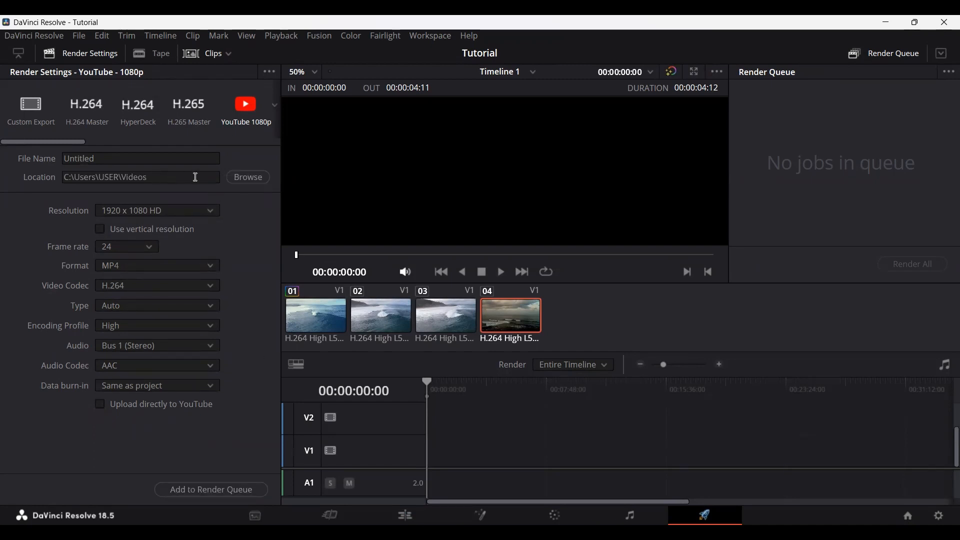
click(205, 490)
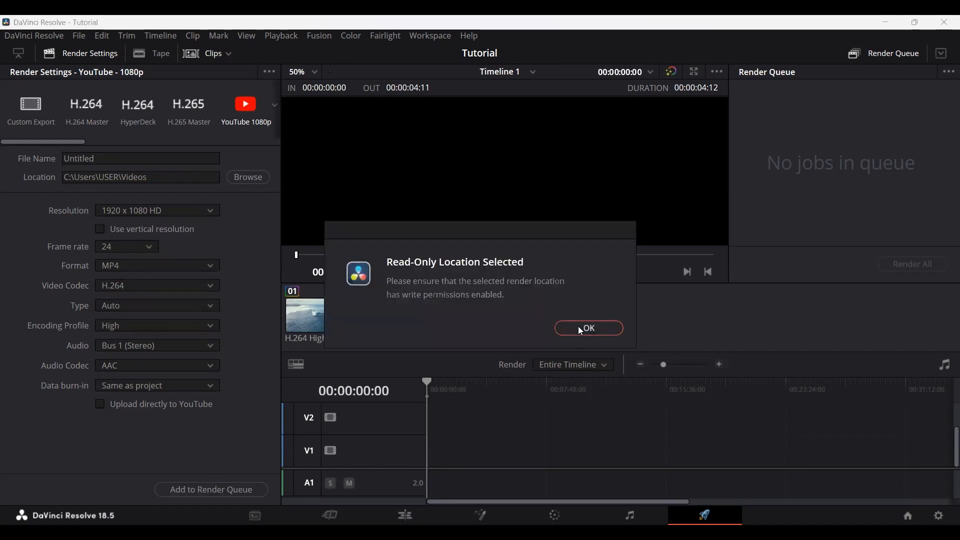
click(578, 326)
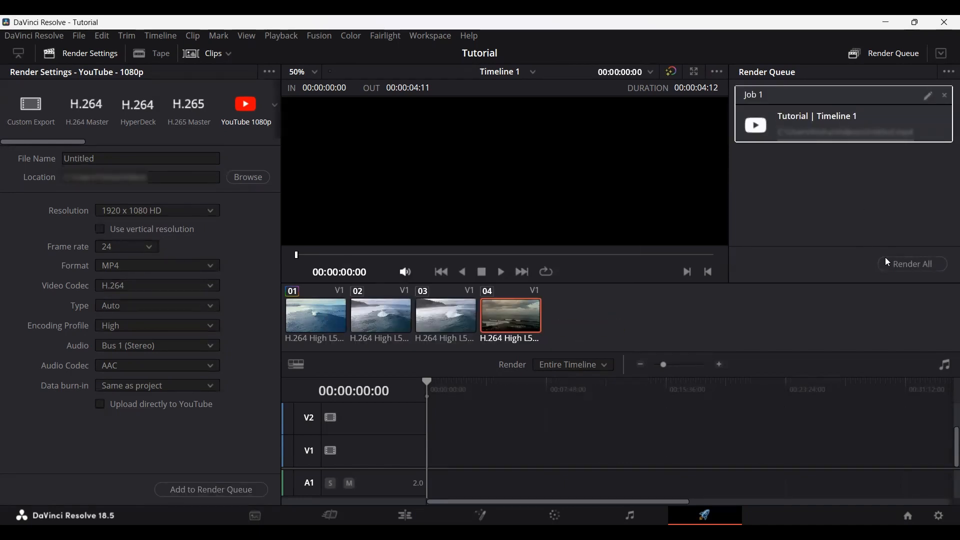
click(923, 270)
Step: Check the render range options, and mark an in/out range from 00:00:00:23 to 00:00:01:17 on the Edit page timeline
click(588, 364)
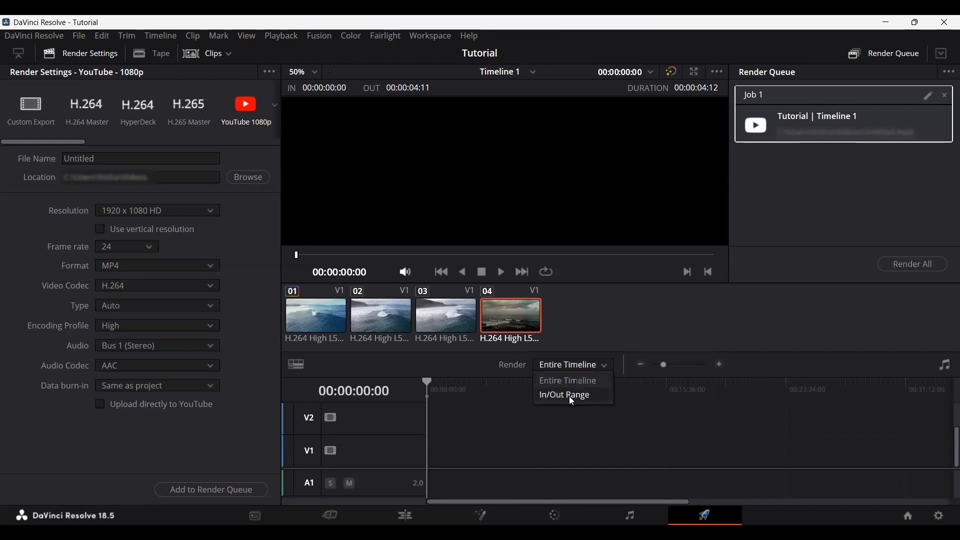
click(574, 366)
click(405, 515)
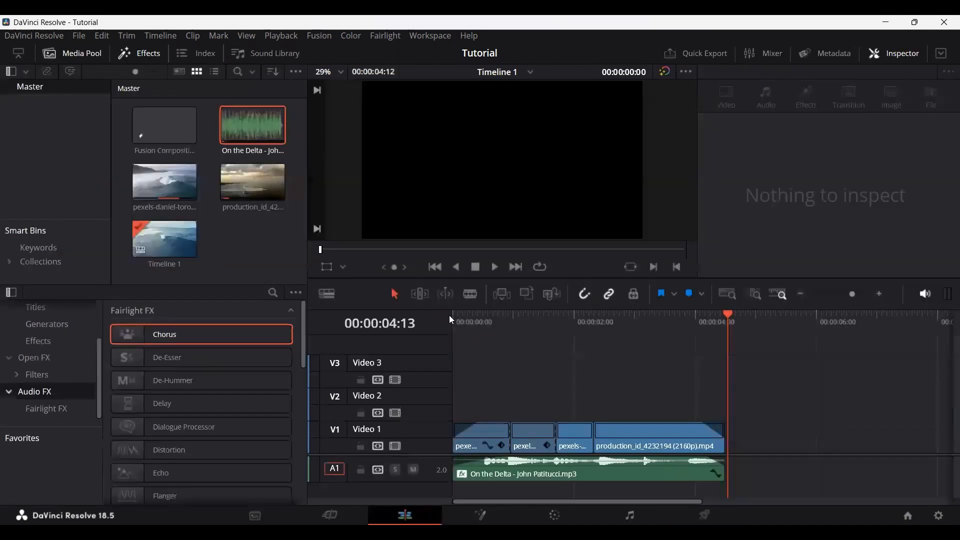
drag(480, 317, 503, 315)
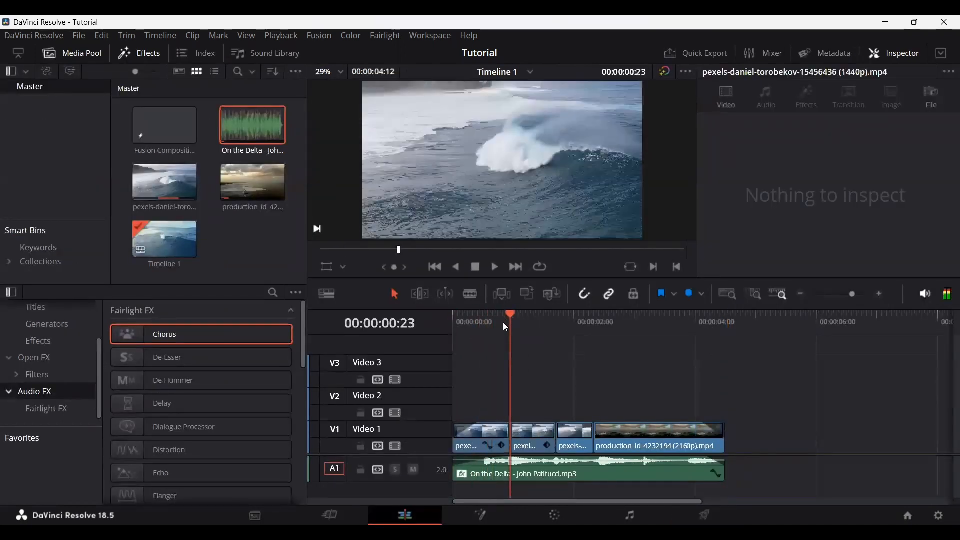
click(557, 319)
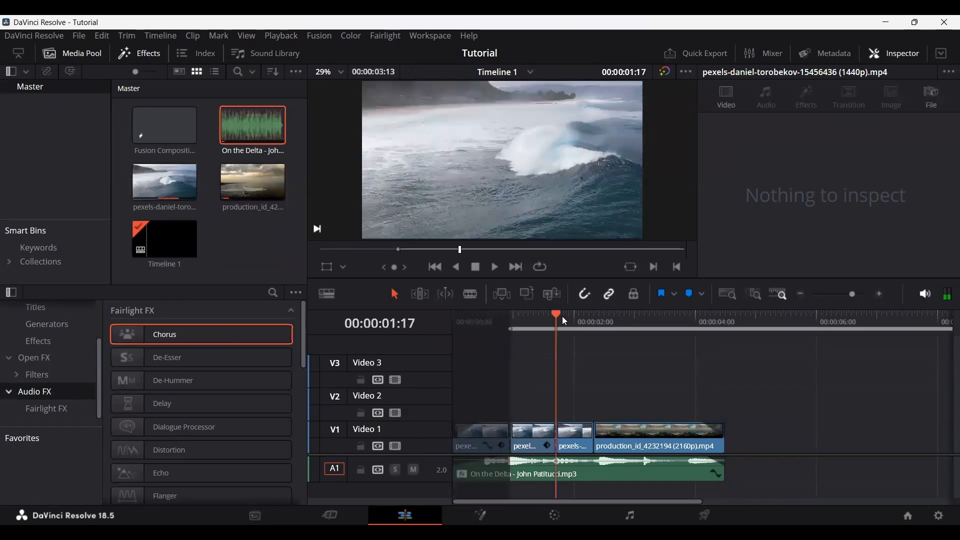
key(o)
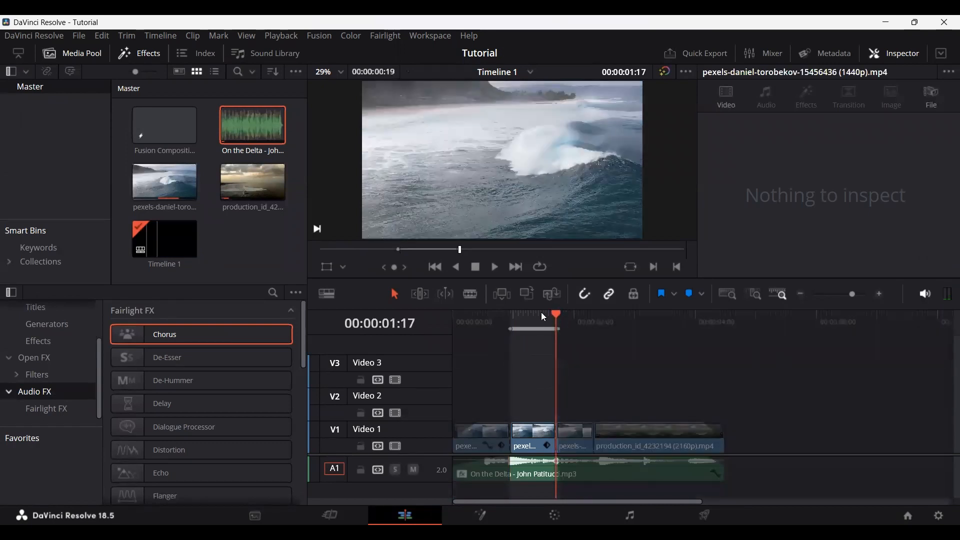
drag(543, 316, 512, 315)
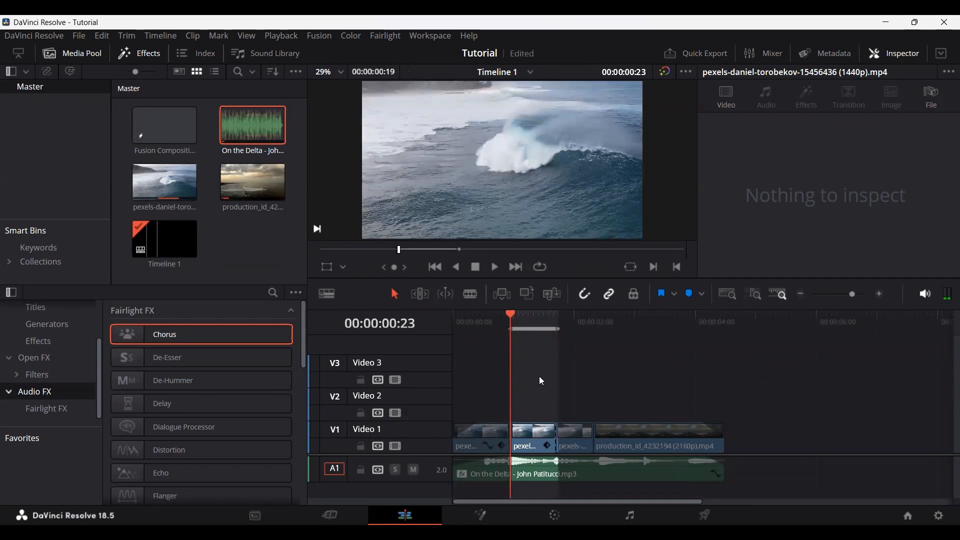
Step: Return to the Deliver page and set the render range to In/Out Range
click(704, 515)
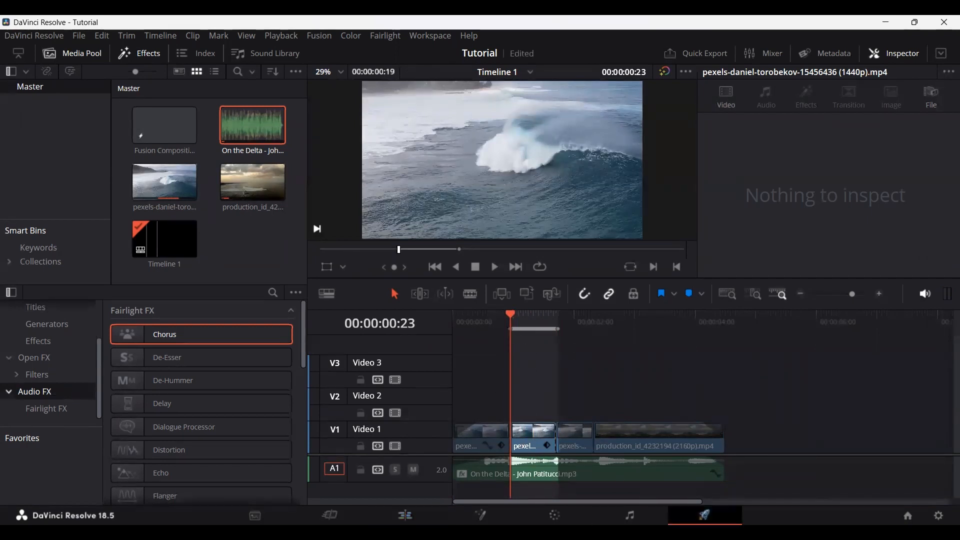
click(569, 364)
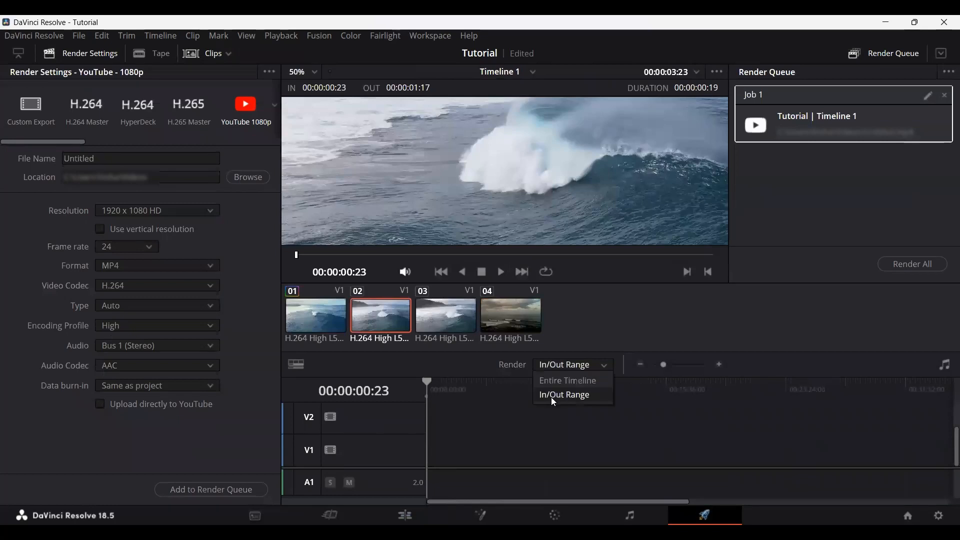
click(558, 397)
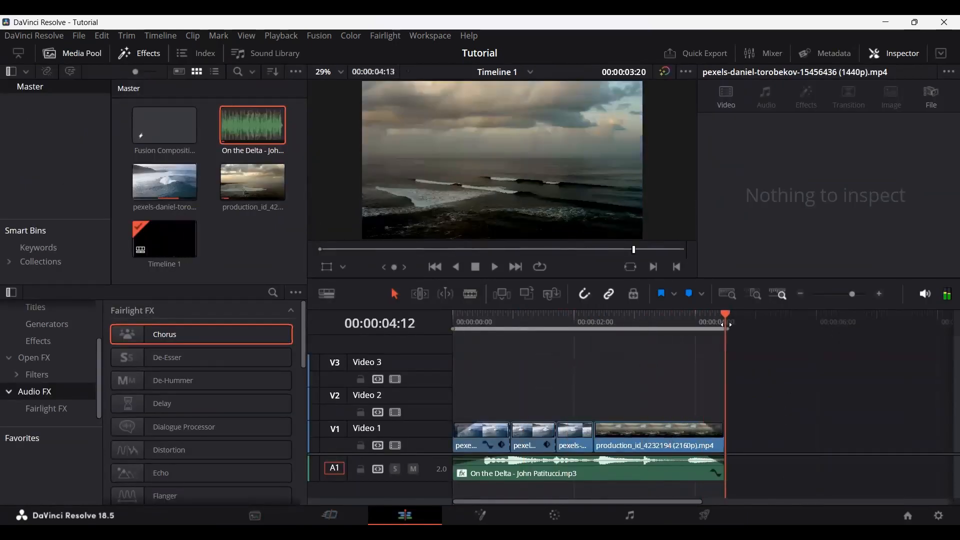
Step: Scrub through the Edit page timeline with a brief visit to the Fusion page, starting from the timeline's start and ending at 00:00:02:17
drag(726, 325, 452, 321)
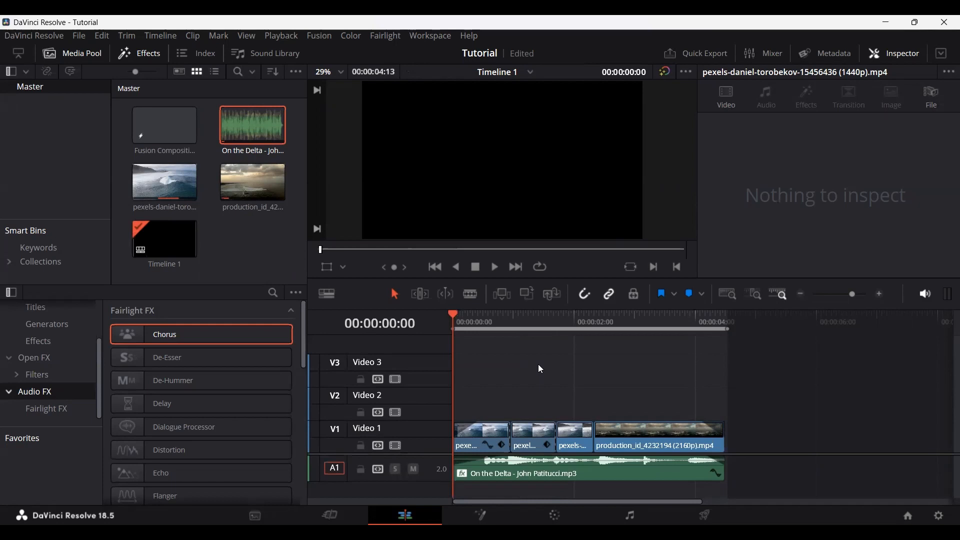
key(shift+5)
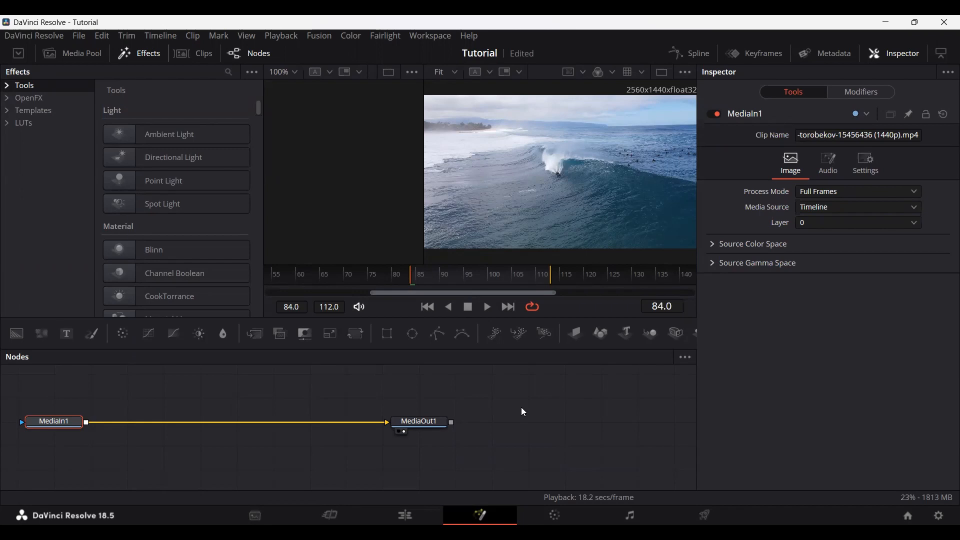
key(shift+4)
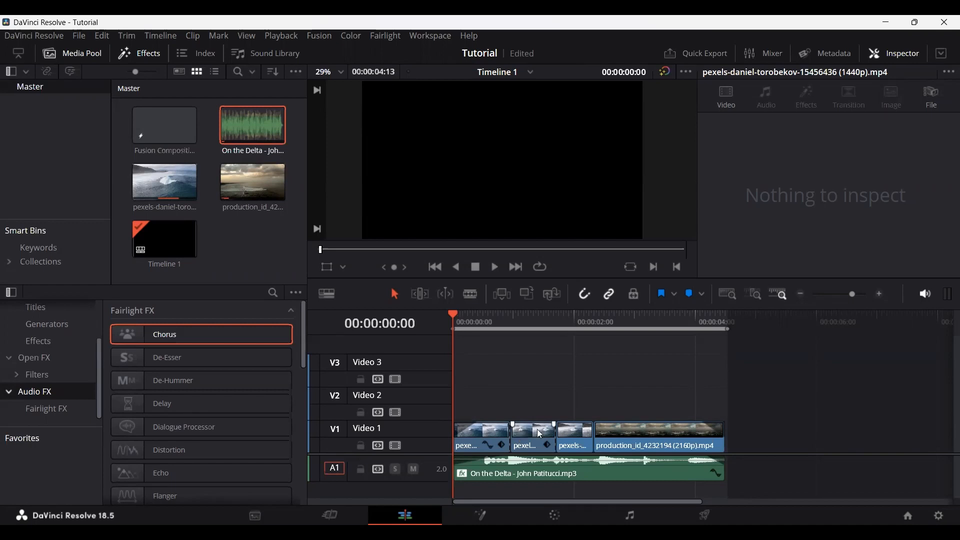
drag(477, 316, 617, 327)
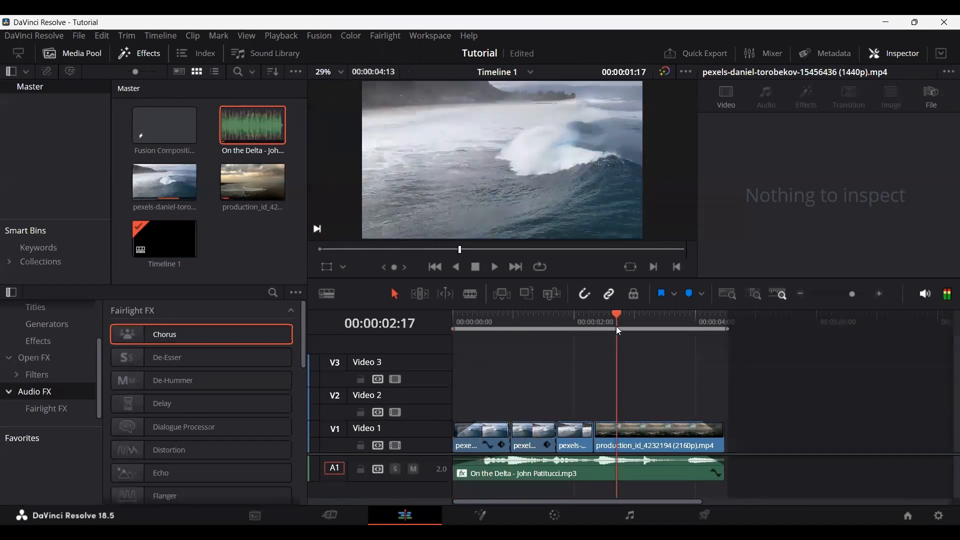